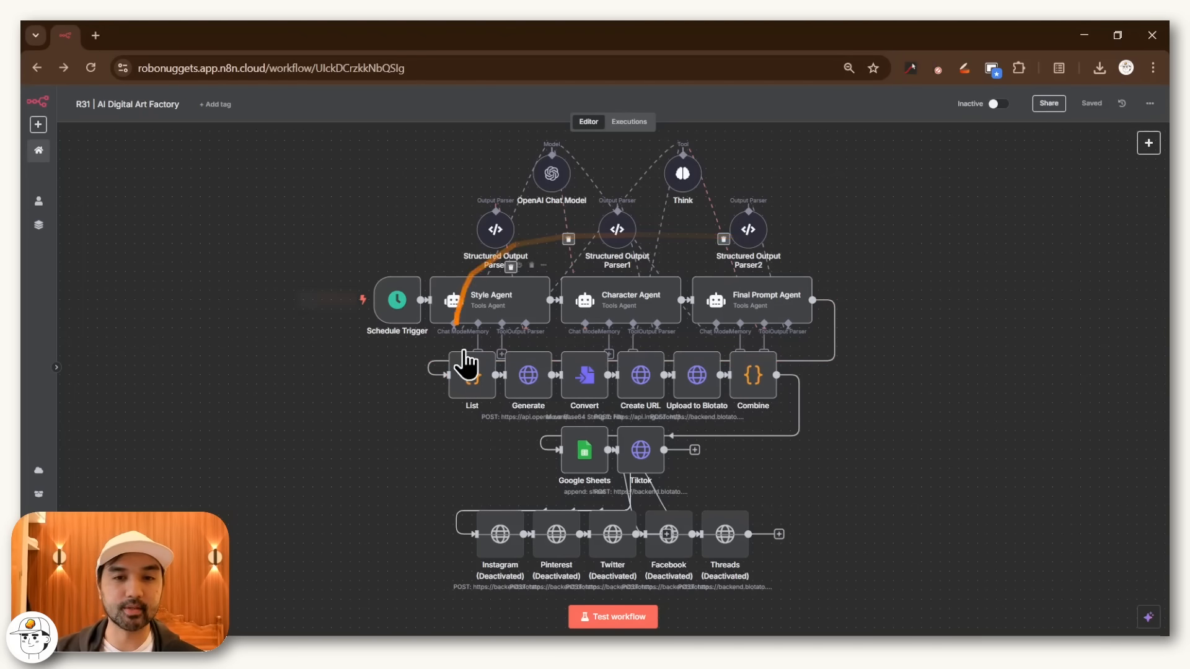
- Browse the popular videos on the anime art creator's TikTok profile
key(ctrl+0)
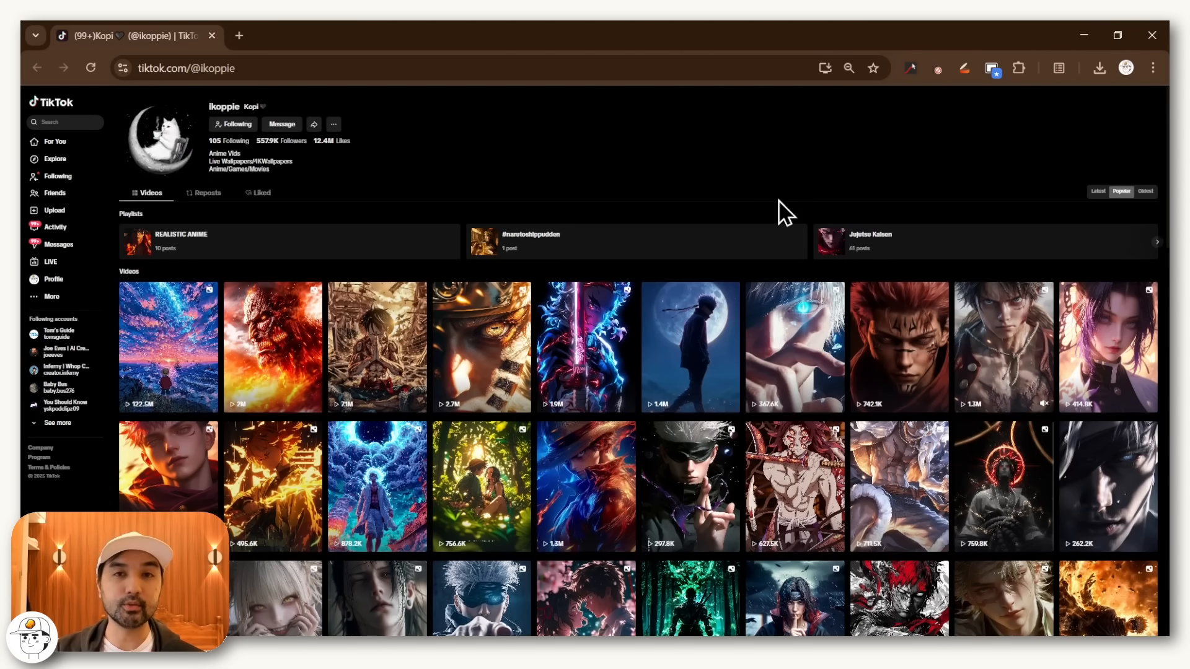
scroll(779, 200, down, 3)
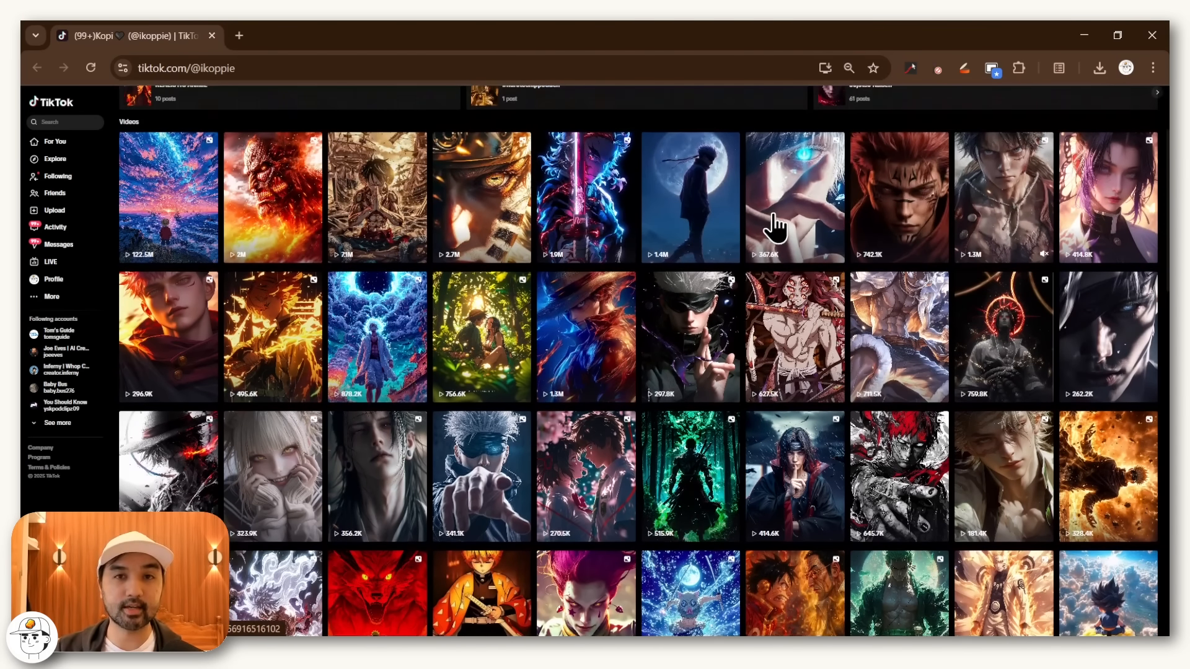
scroll(774, 217, down, 1)
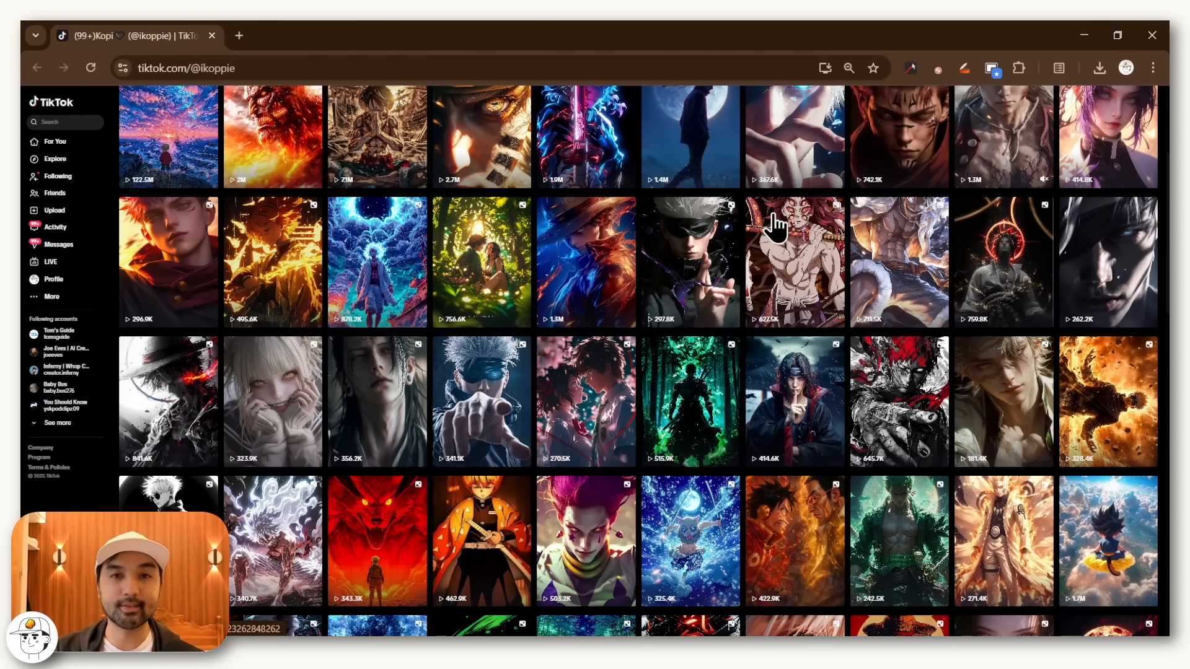
scroll(774, 227, down, 1)
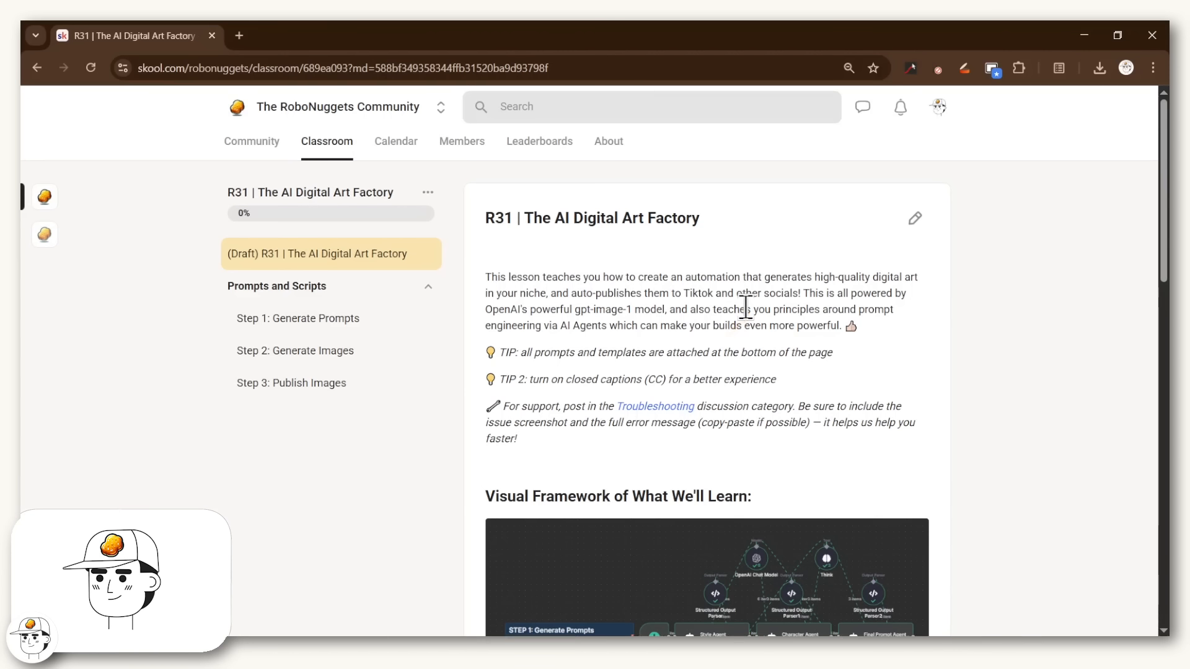
- Review the R31 | The AI Digital Art Factory lesson on Skool, including its visual framework and resource links
scroll(763, 261, down, 5)
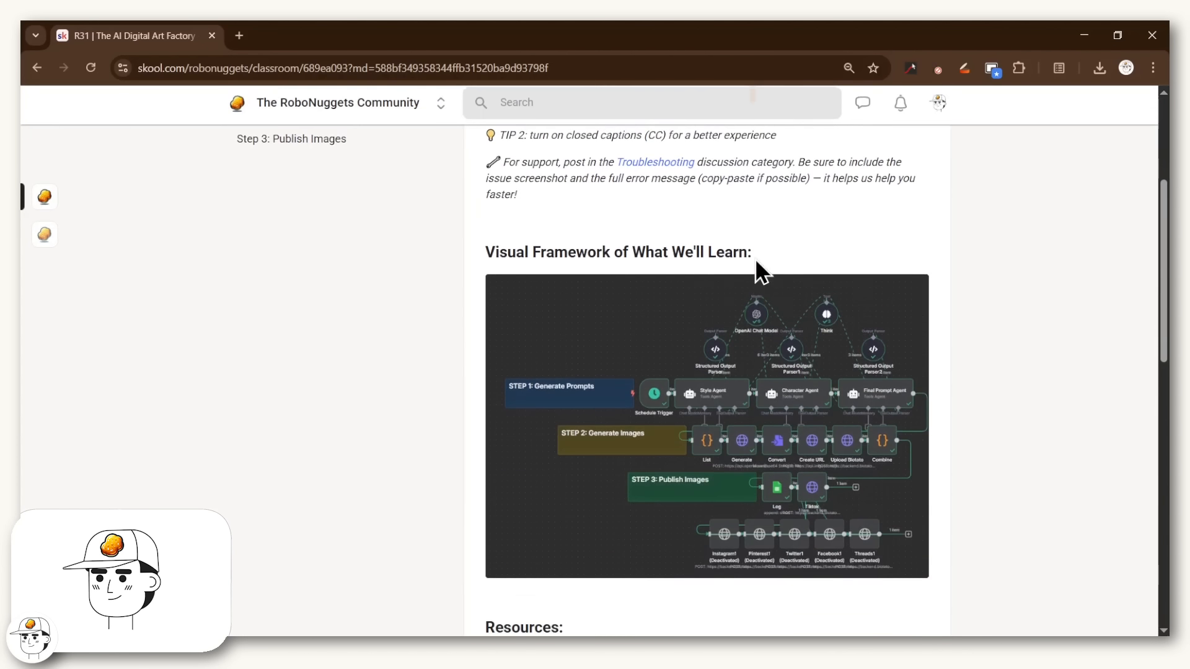
scroll(899, 236, down, 8)
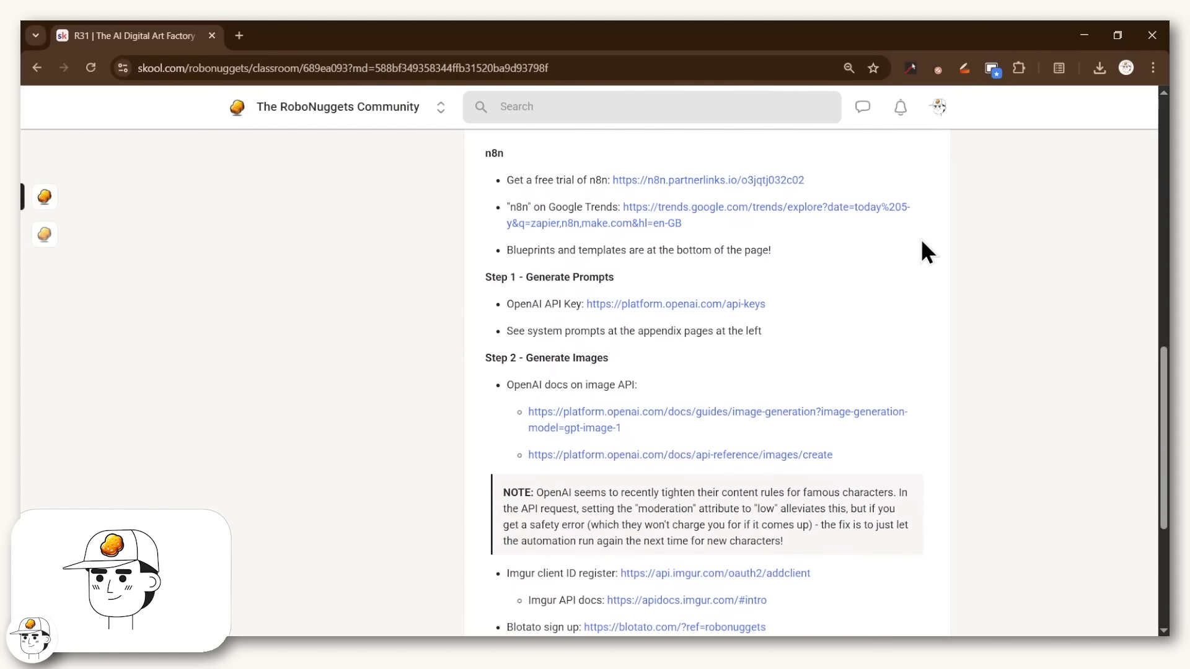
scroll(482, 343, down, 4)
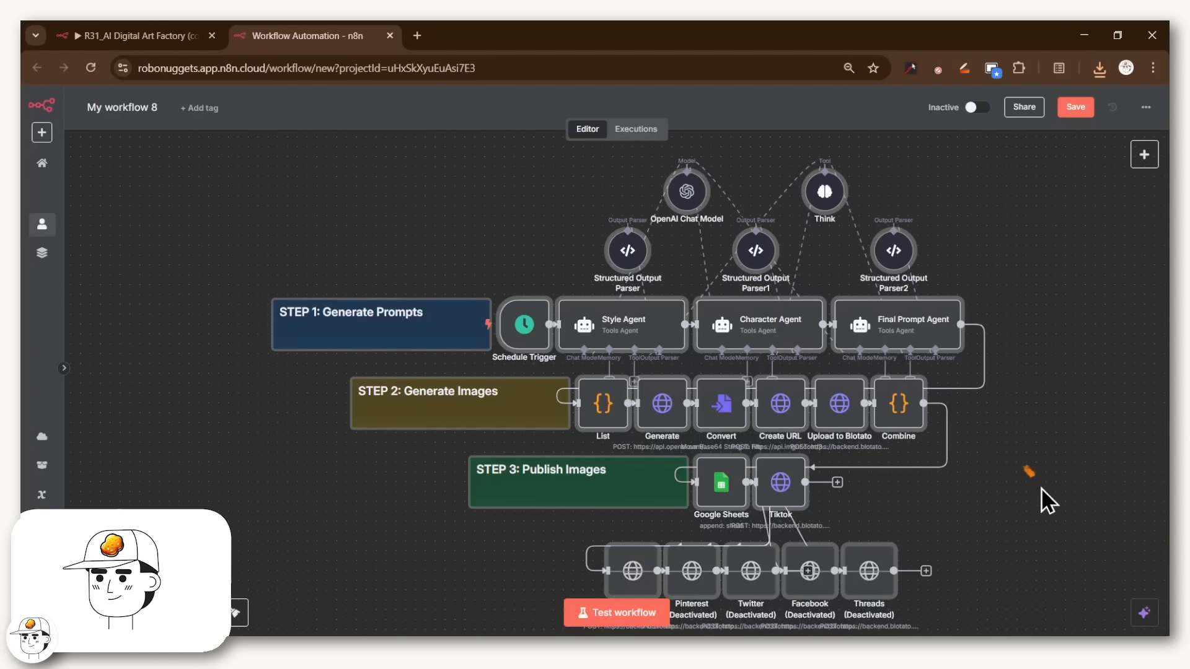
drag(1030, 489, 917, 466)
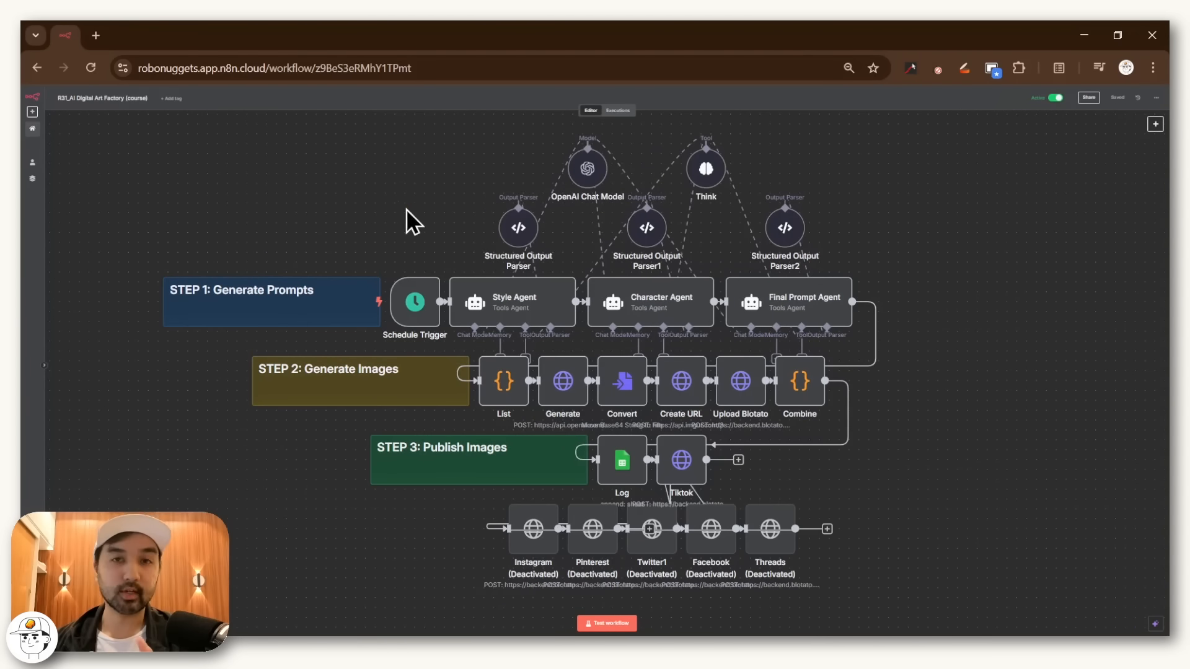
drag(172, 220, 217, 361)
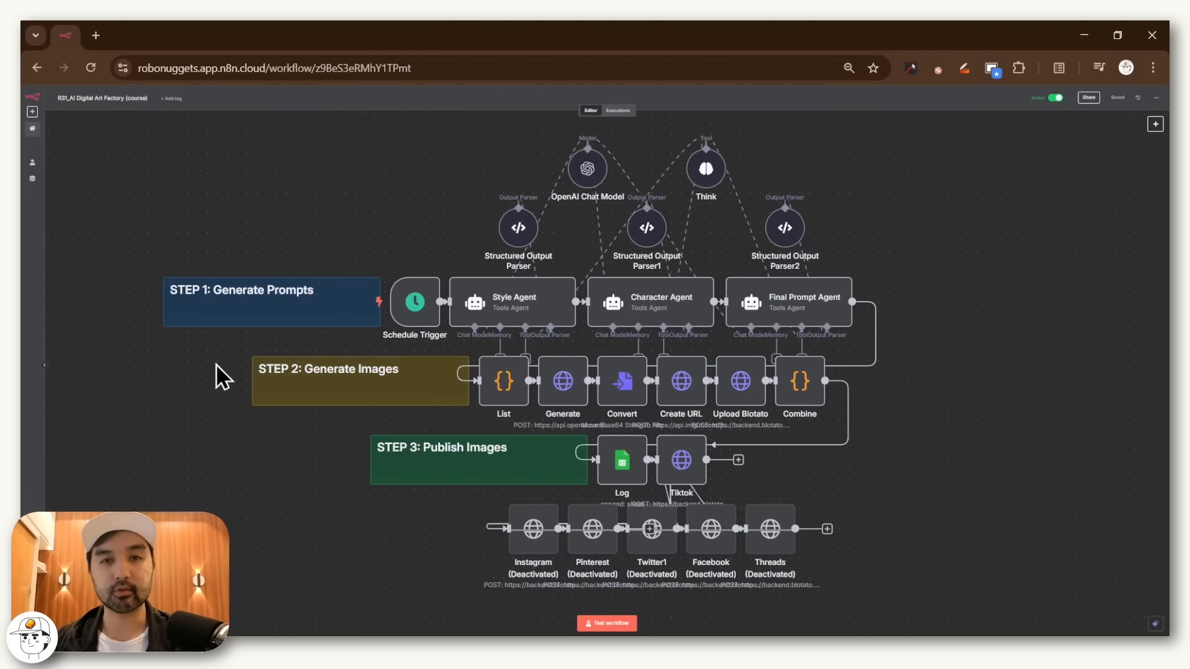
mouse_move(137, 239)
mouse_down()
mouse_move(132, 325)
mouse_move(988, 329)
mouse_up()
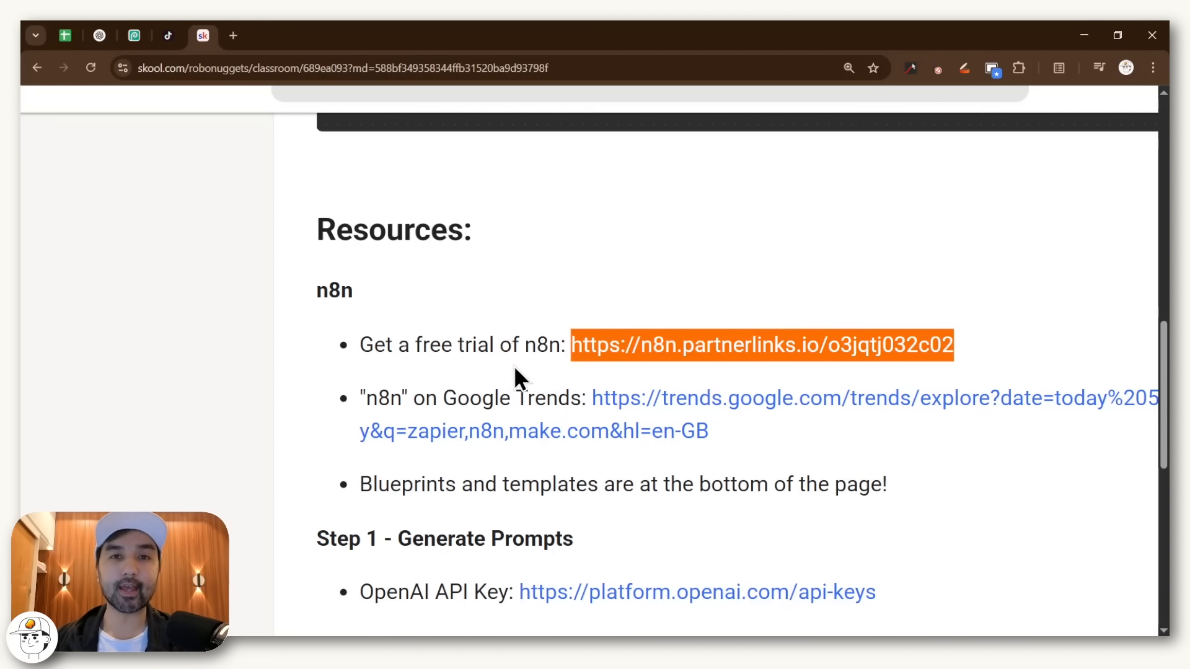
- Open the n8n free trial link and examine the Google Trends comparison of zapier, n8n and make.com
click(661, 347)
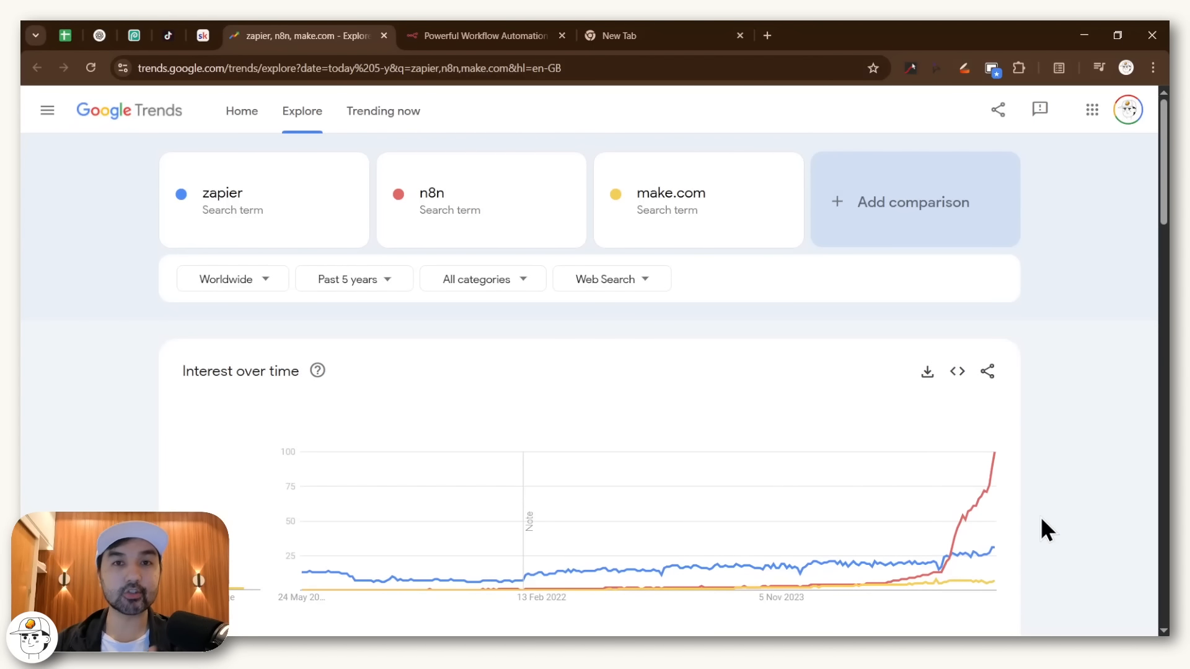
mouse_move(971, 557)
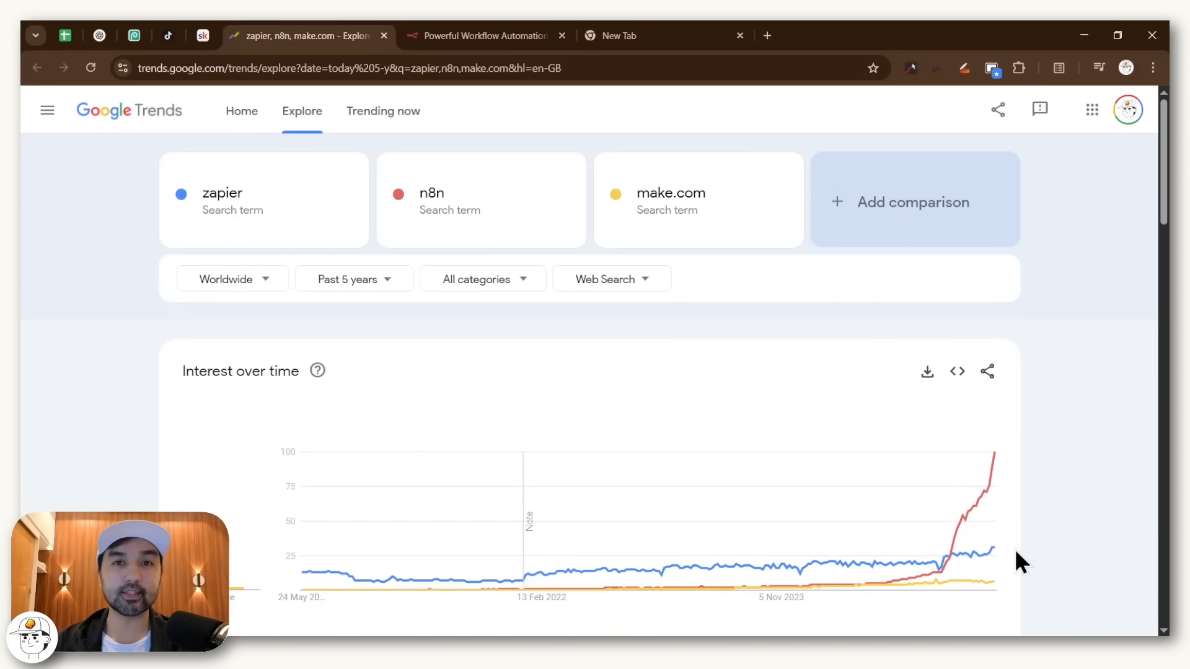
mouse_move(995, 476)
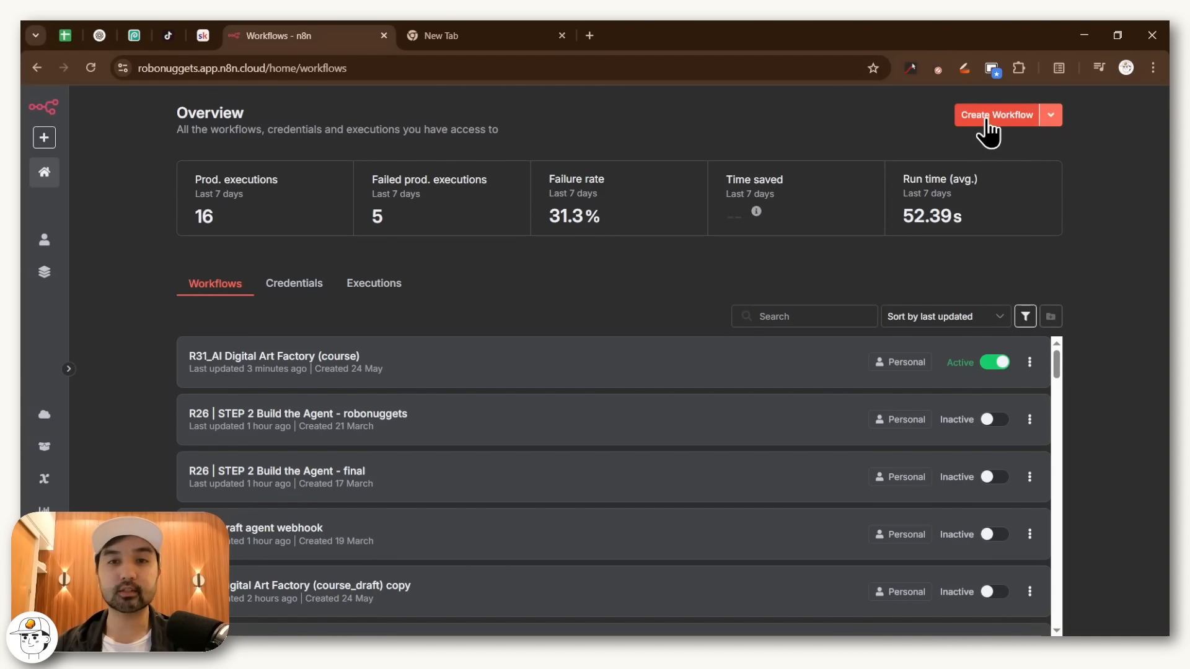
- Create a new n8n workflow and name it "R31 | Tutorial"
click(988, 121)
click(145, 110)
text(R)
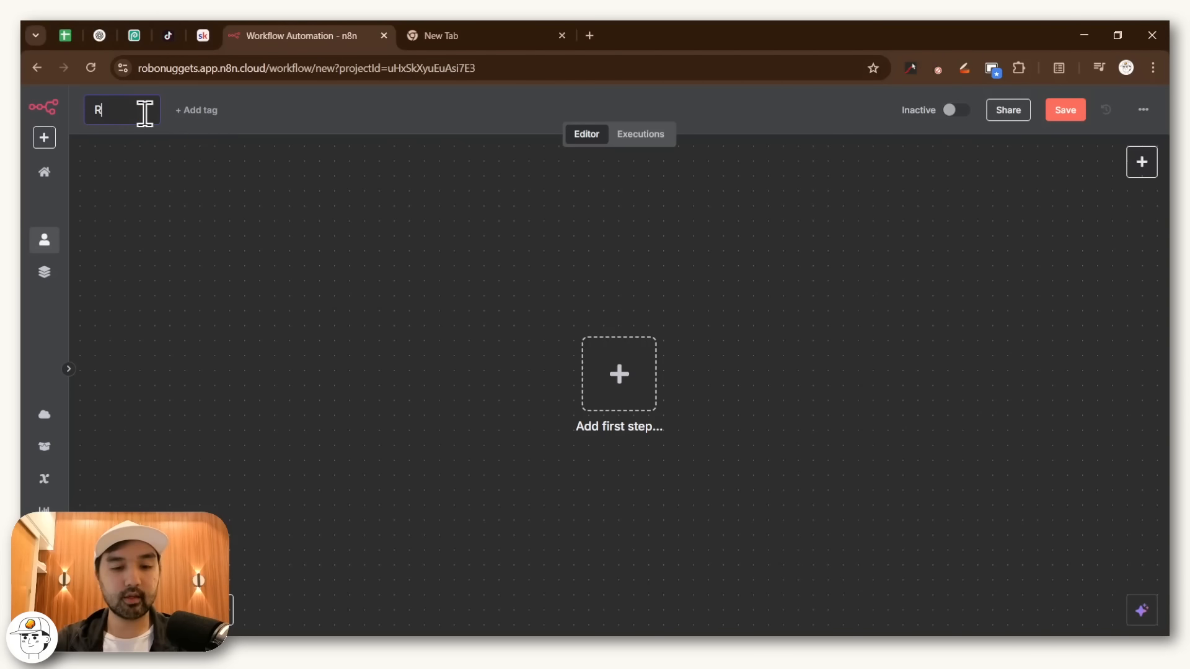
text(21 | Tutorial)
key(Return)
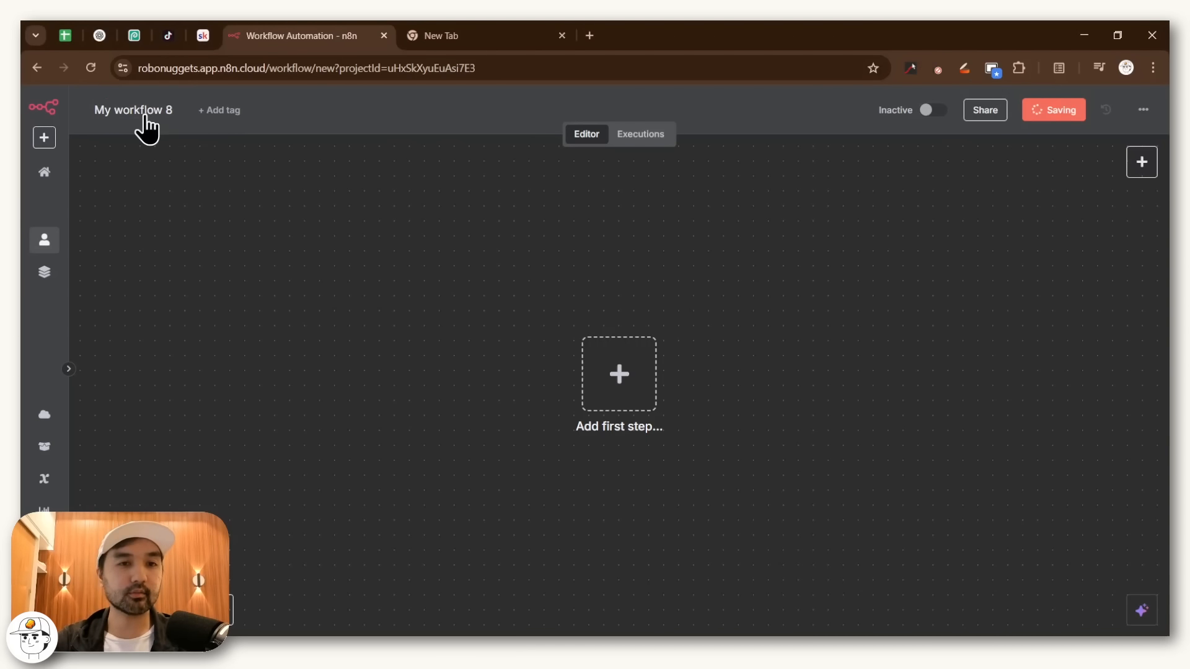
- Add a Schedule Trigger as the workflow's first step, keep its default daily rule, and return to the canvas
click(630, 407)
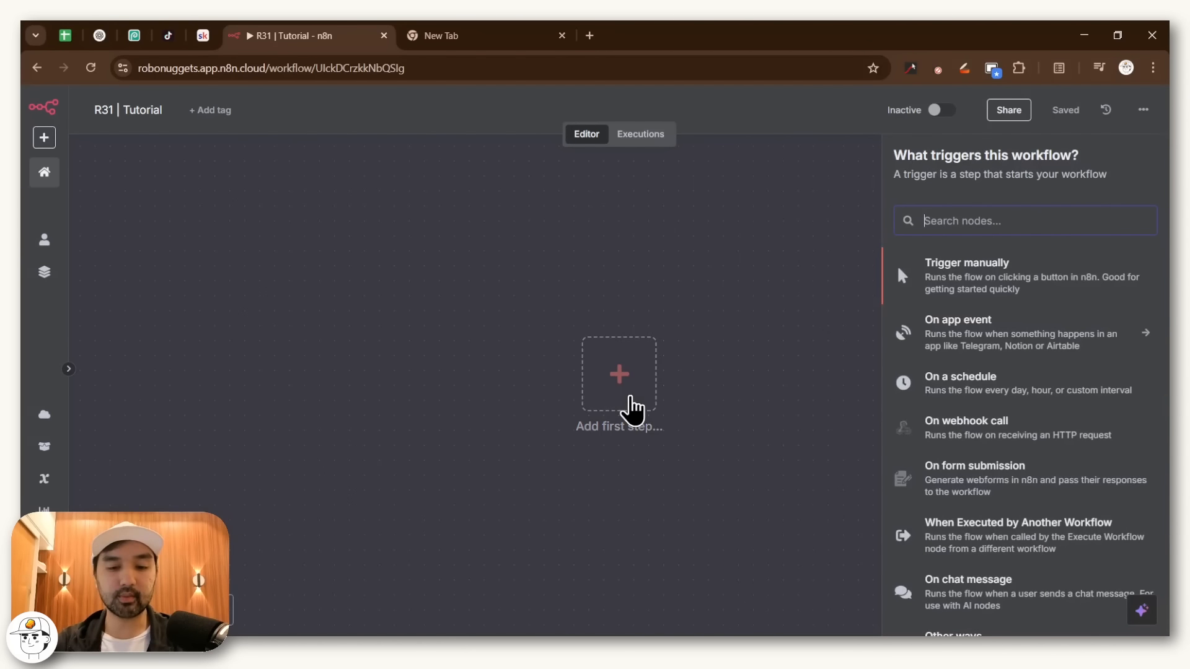
text(schedu)
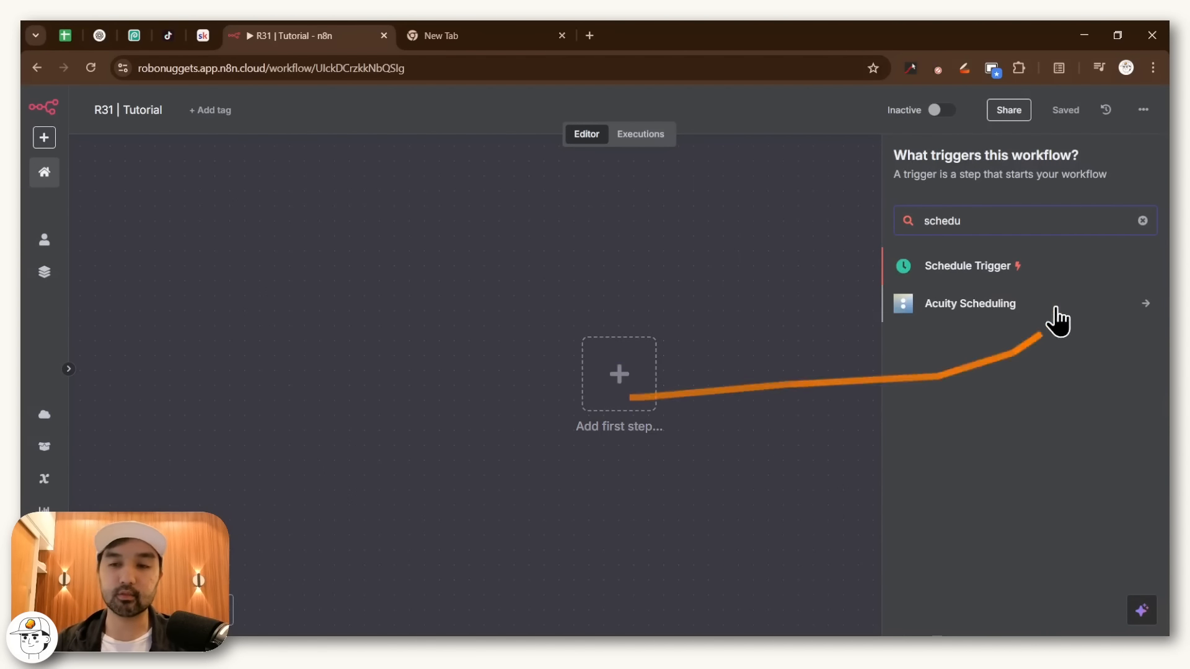
click(980, 279)
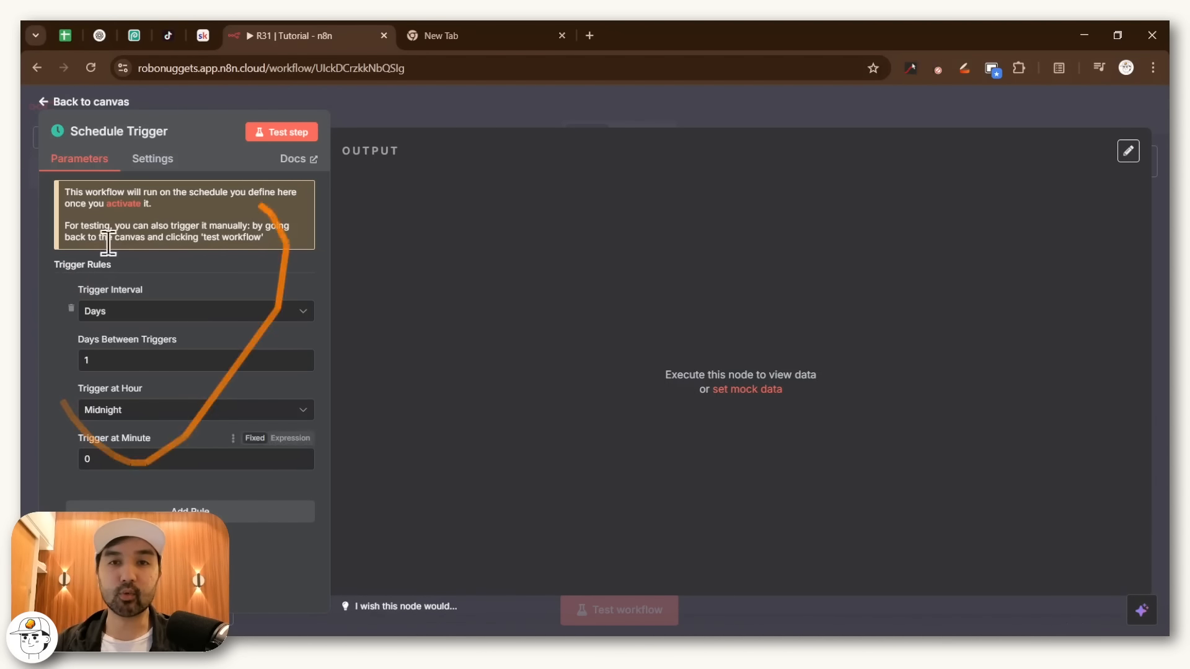
click(551, 100)
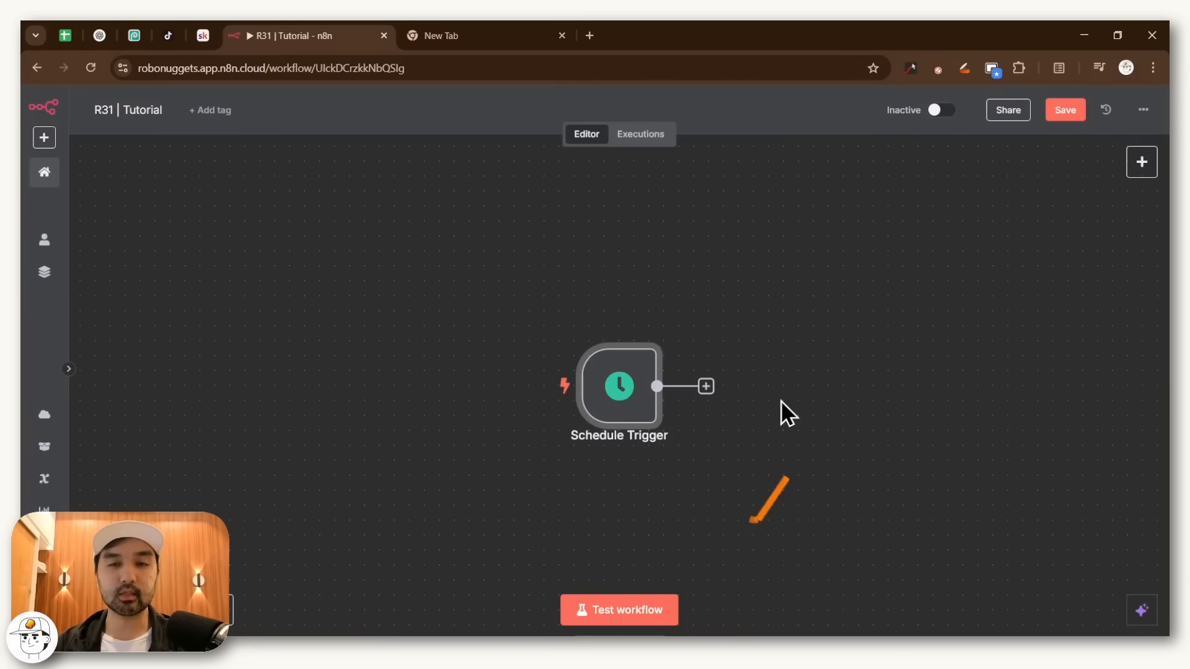
click(727, 478)
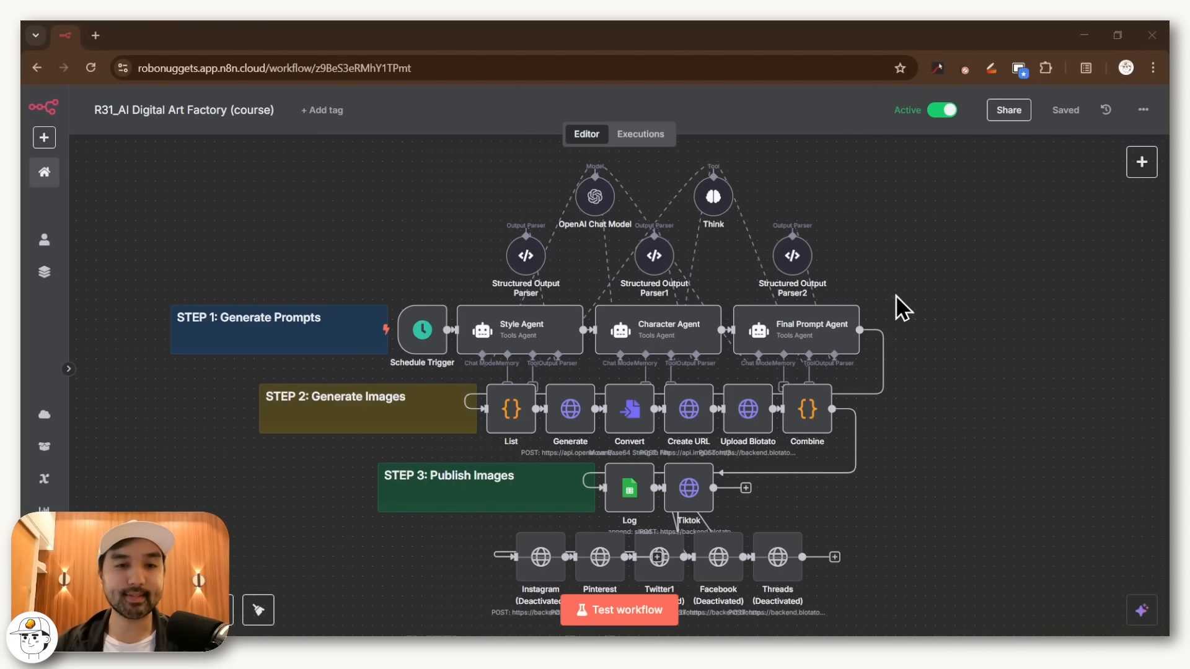
- Examine the first textToImagePrompt in the Final Prompt Agent's output in the R31_AI Digital Art Factory (course) workflow
mouse_move(1017, 328)
mouse_down()
mouse_move(862, 285)
mouse_move(152, 283)
mouse_move(282, 365)
mouse_move(784, 185)
mouse_up()
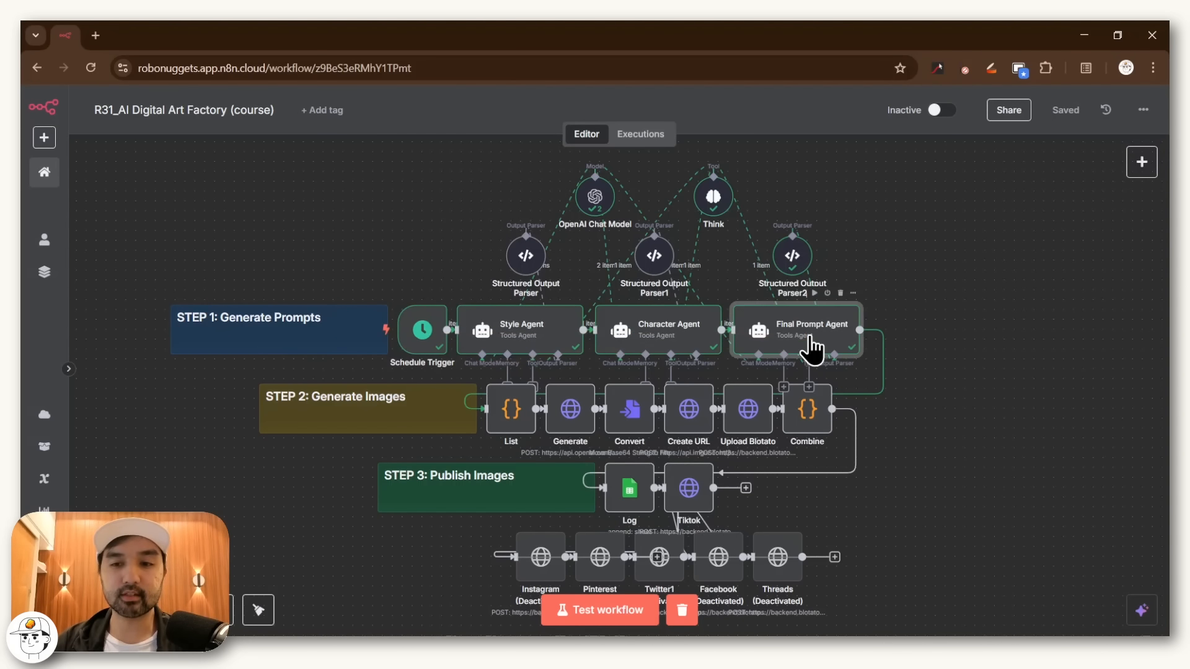
double_click(811, 350)
triple_click(915, 255)
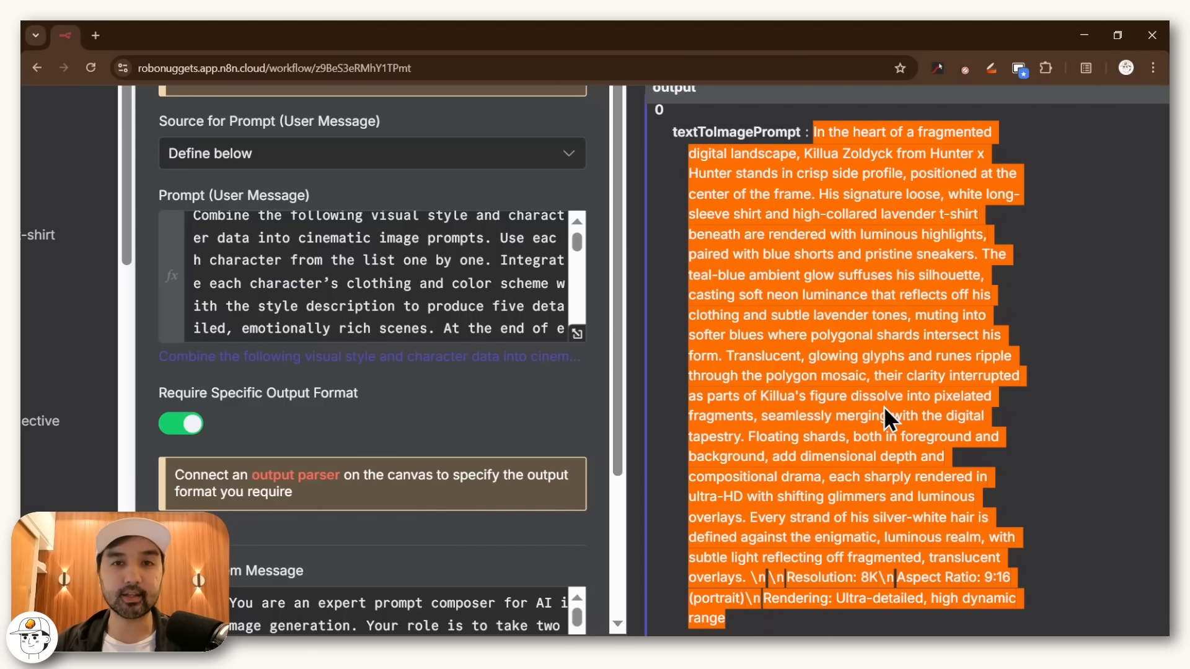
click(817, 131)
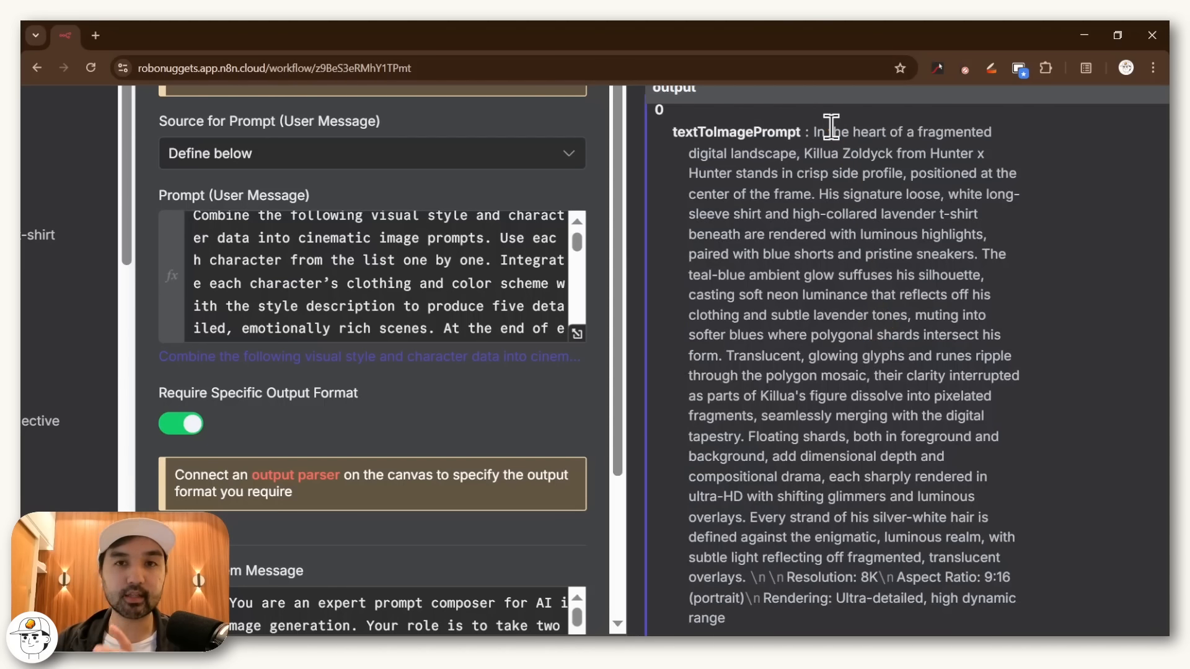
drag(814, 131, 901, 607)
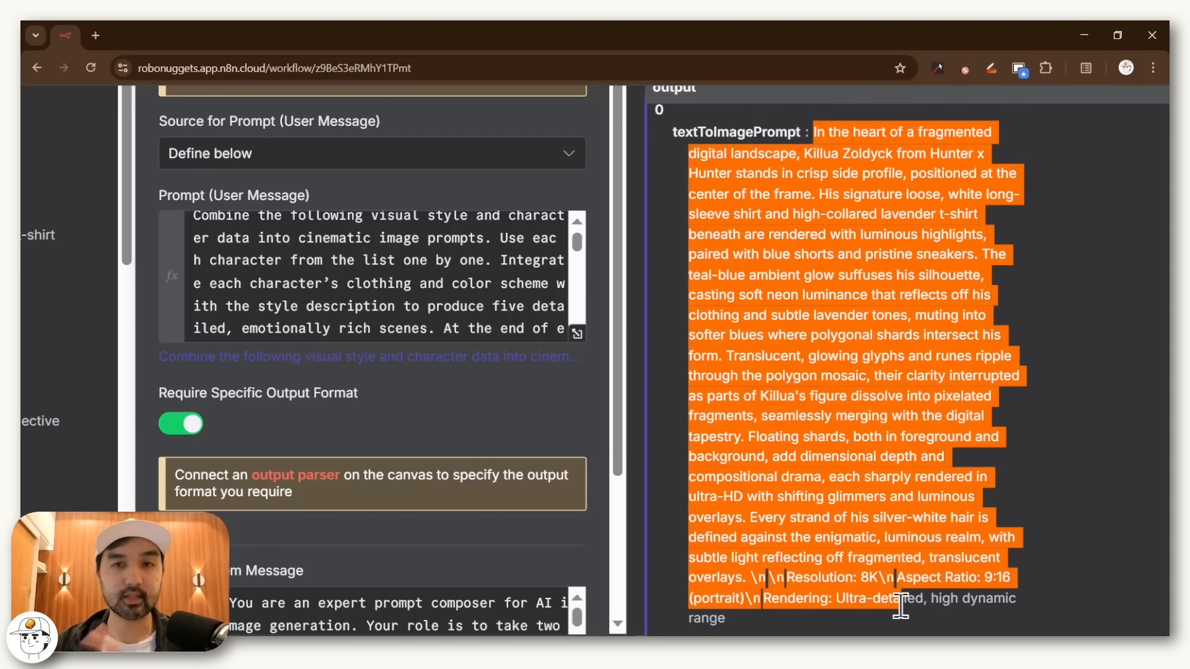
mouse_move(804, 154)
mouse_down()
mouse_move(764, 176)
mouse_move(975, 255)
mouse_up()
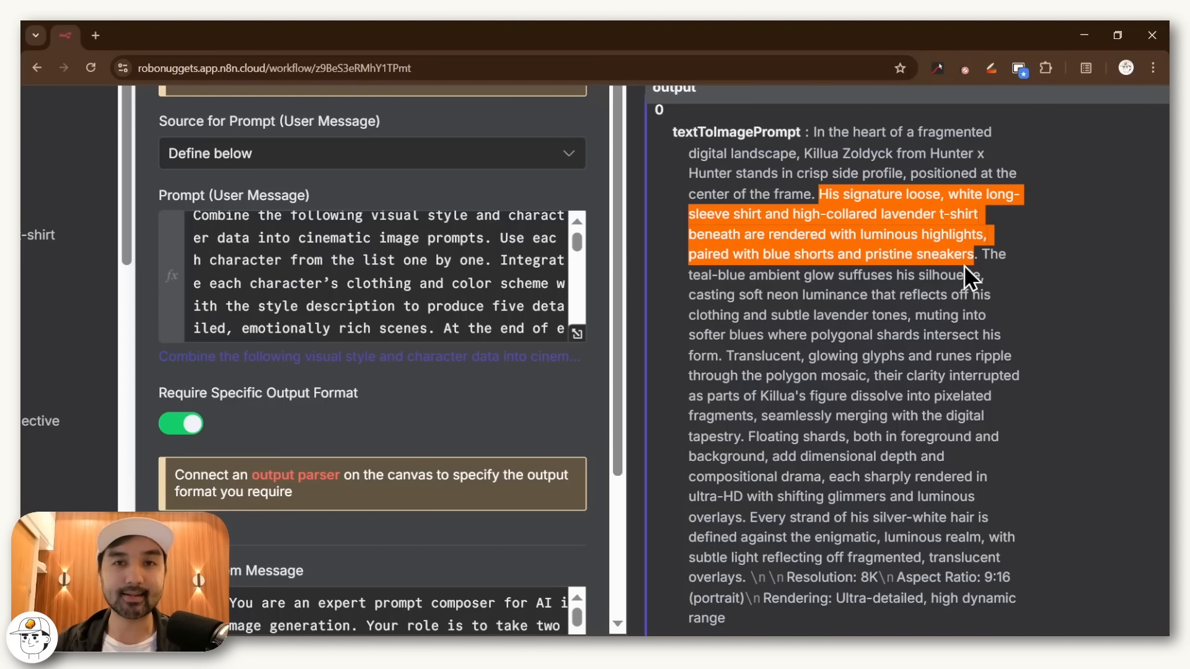
drag(689, 295, 919, 335)
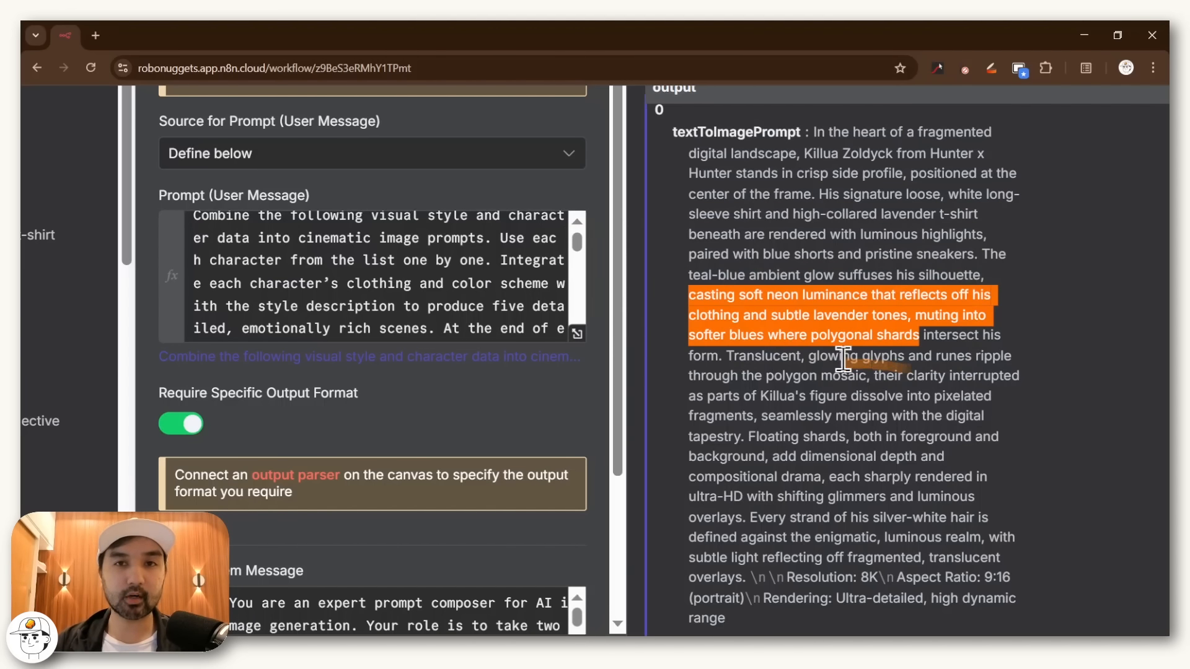
drag(901, 377, 652, 294)
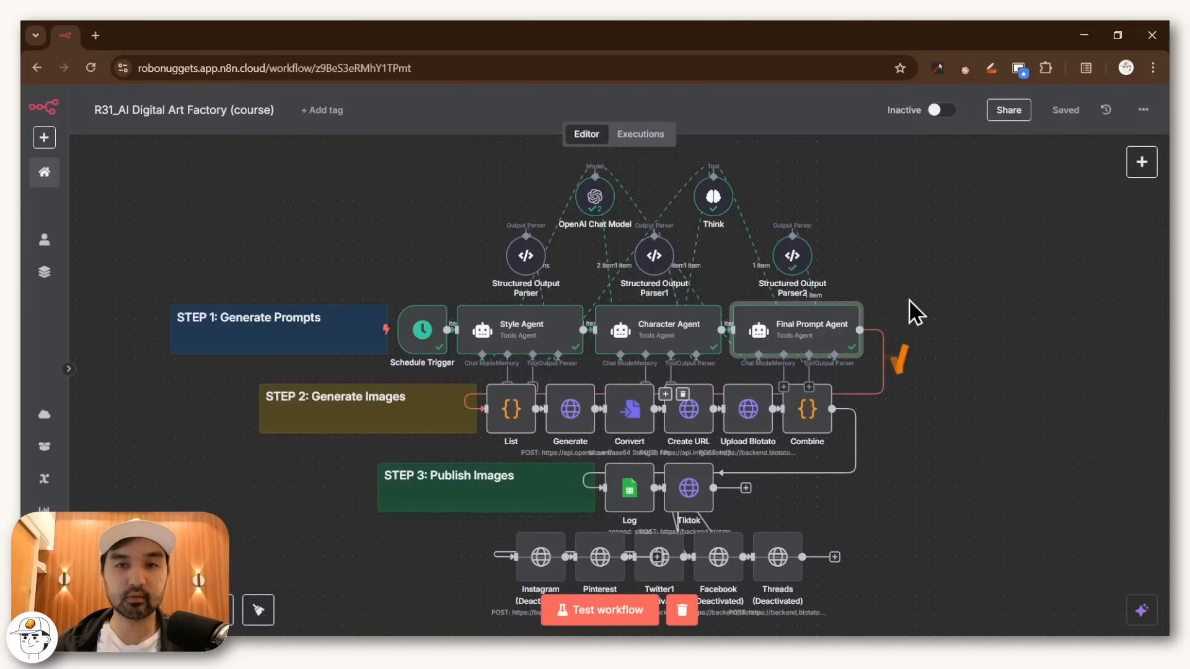
- Review the chain of three prompt agents, reopening the Final Prompt Agent to check its generated image prompt
click(883, 119)
scroll(457, 370, up, 2)
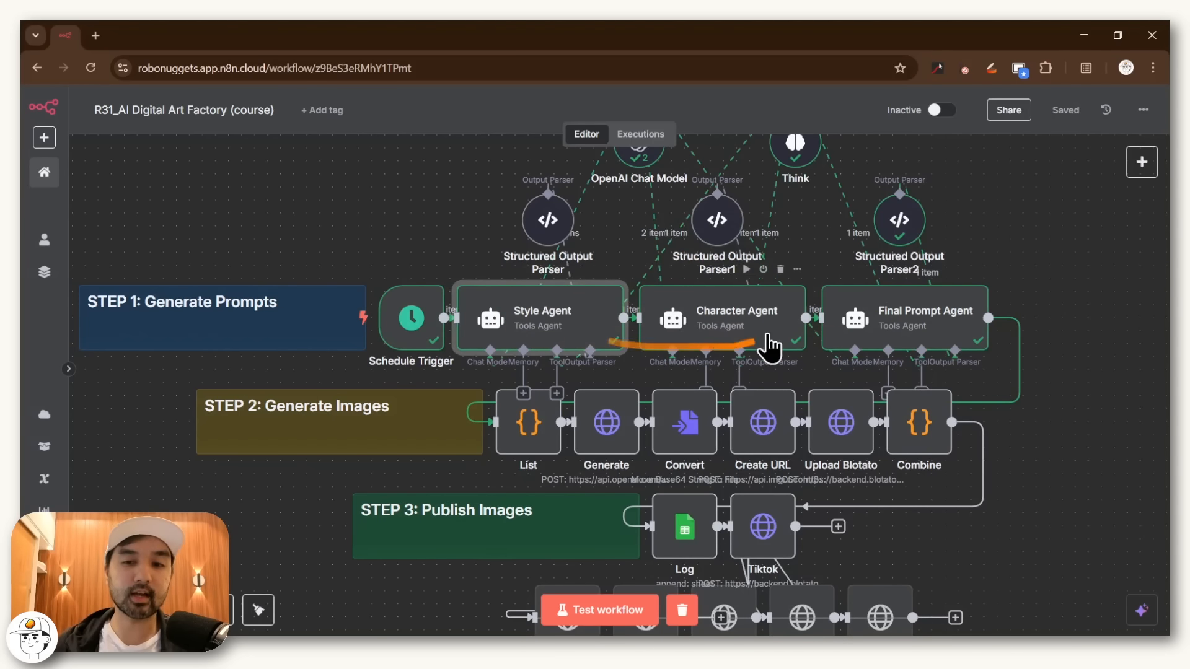
double_click(889, 328)
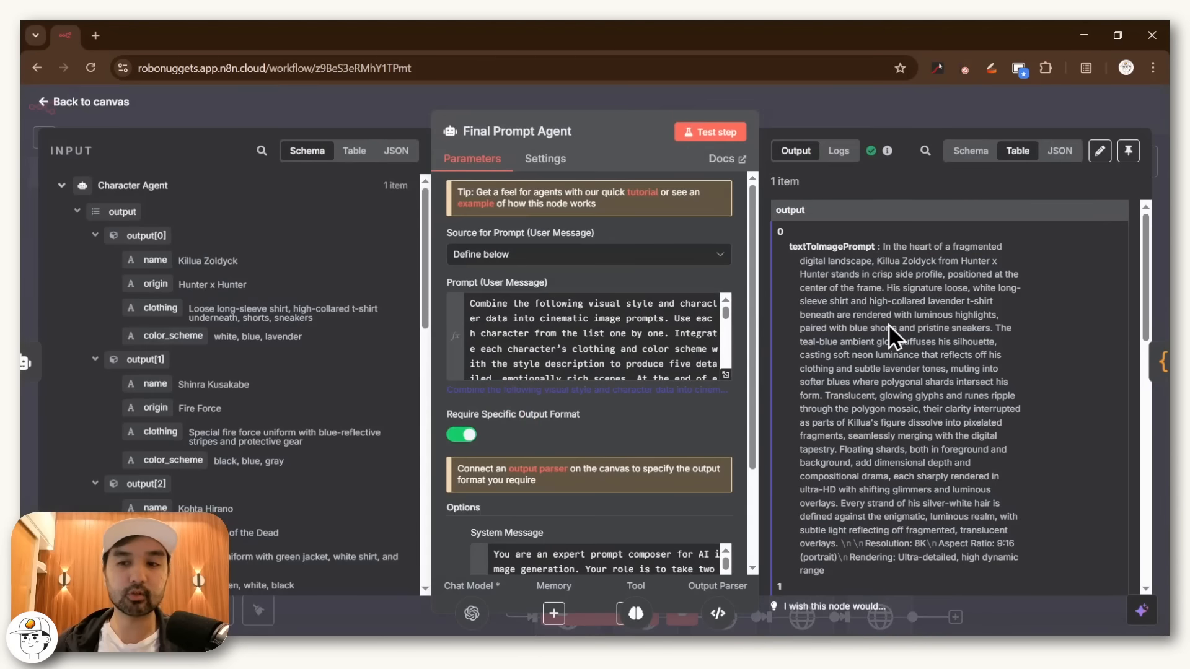
drag(882, 246, 973, 592)
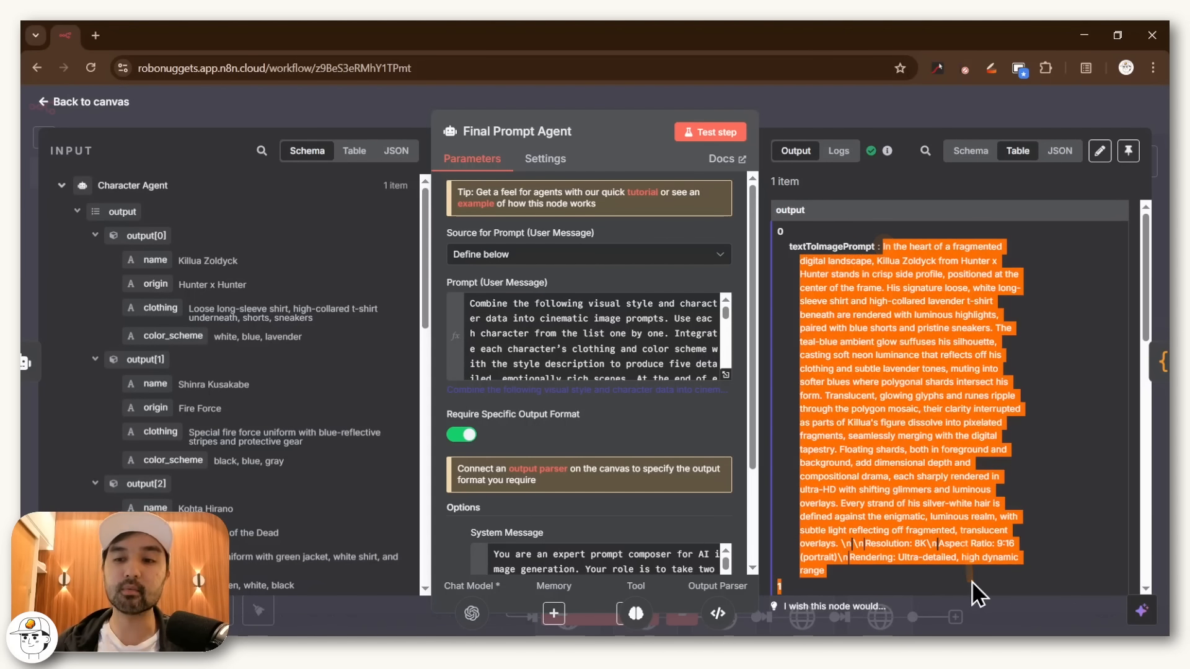
key(Escape)
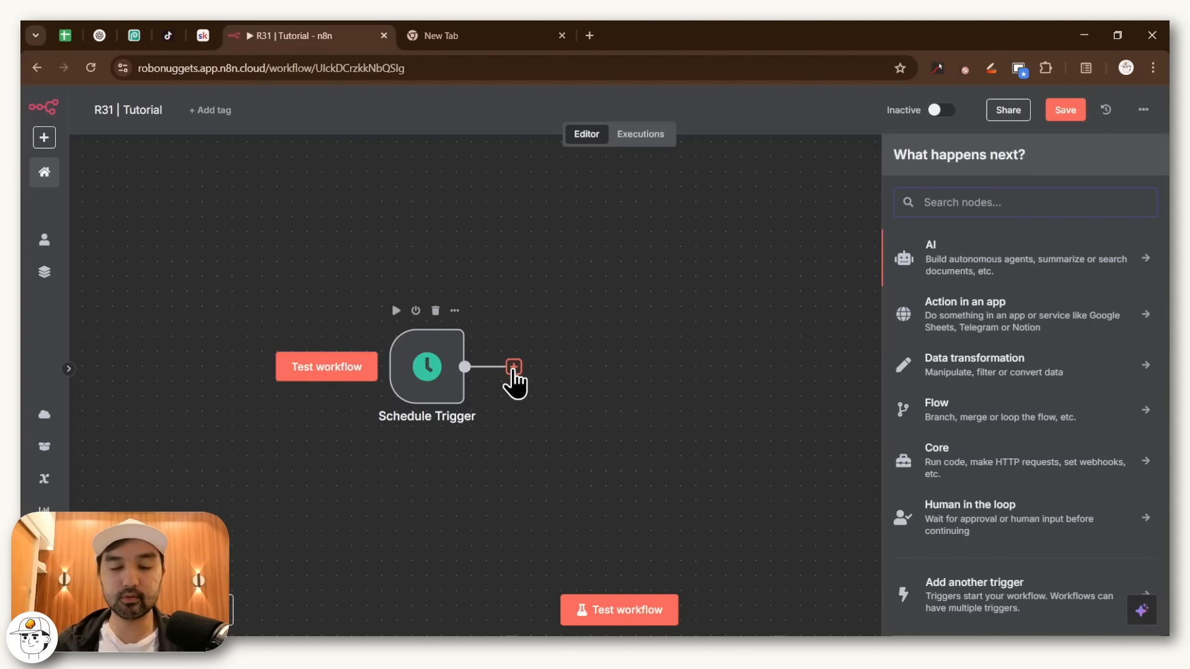
- In the R31 | Tutorial workflow, add an AI Agent node after the Schedule Trigger and rename it "Style Agent"
text(ai)
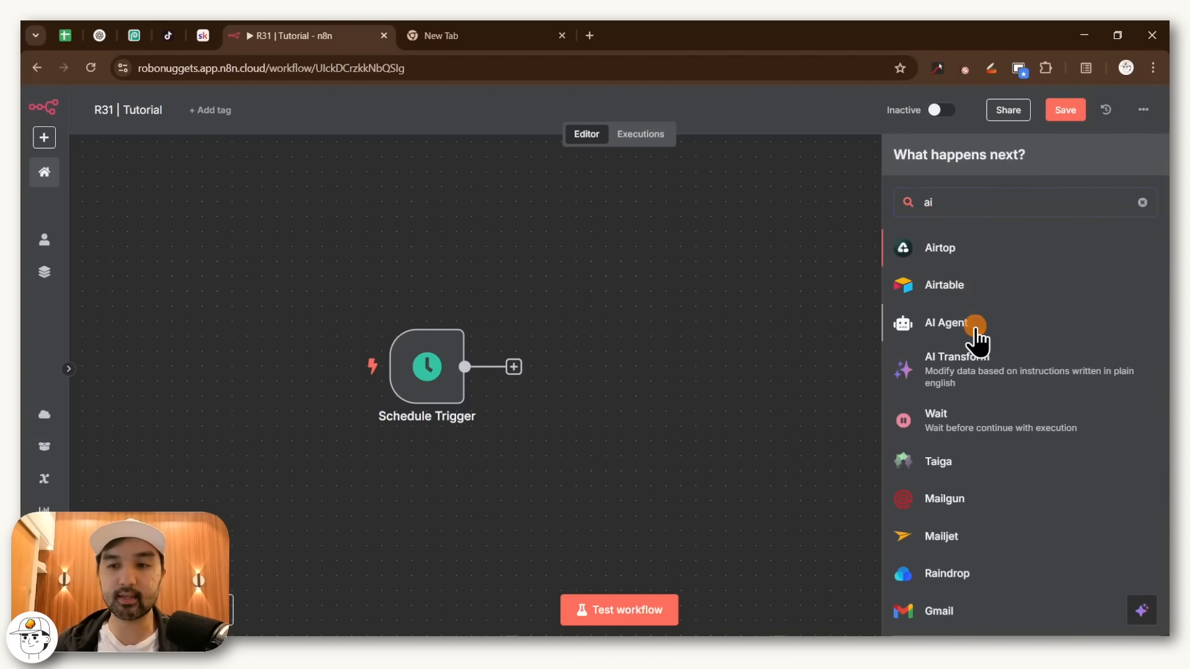
click(977, 340)
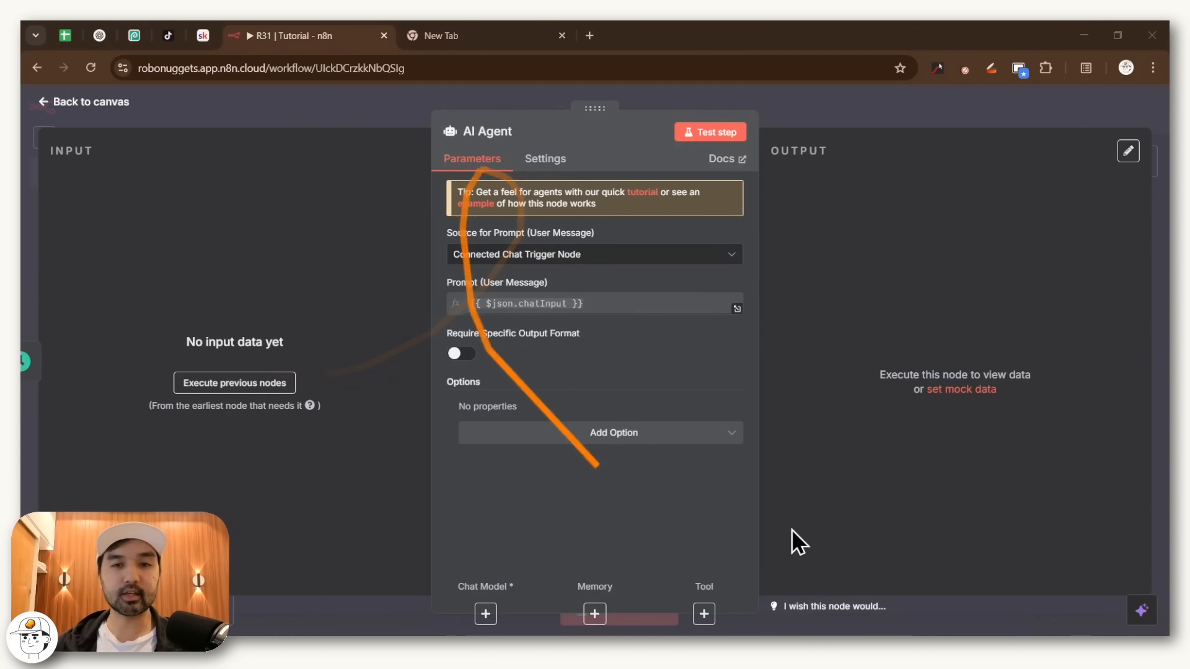
click(498, 132)
text(Style Agent)
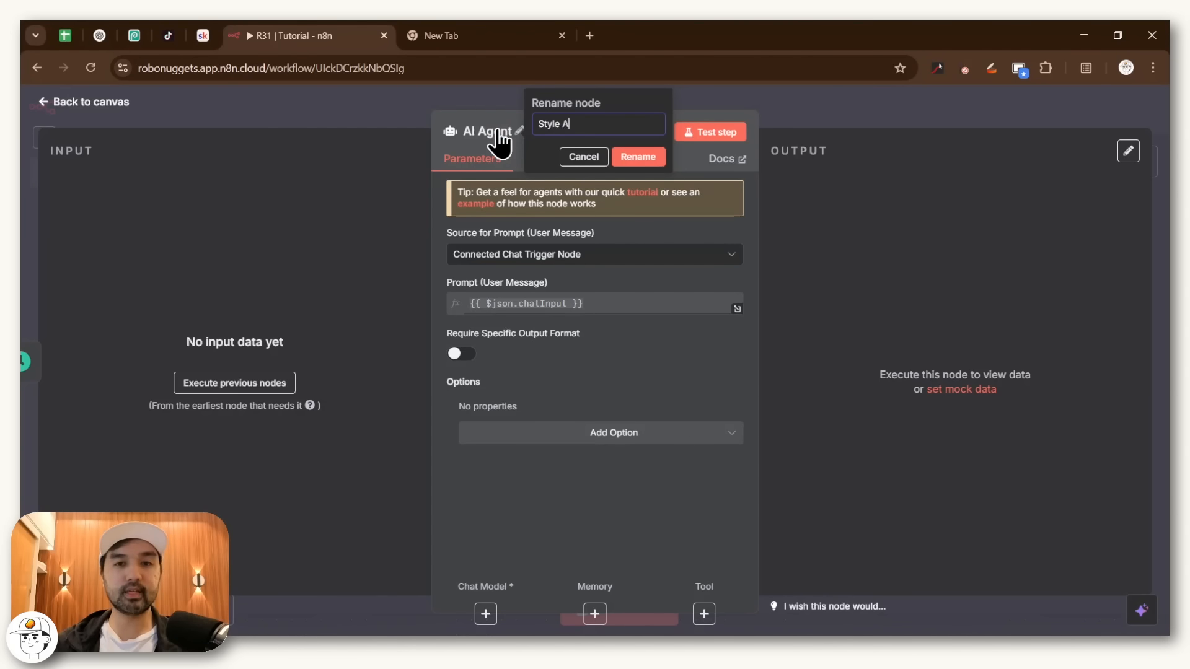
click(644, 160)
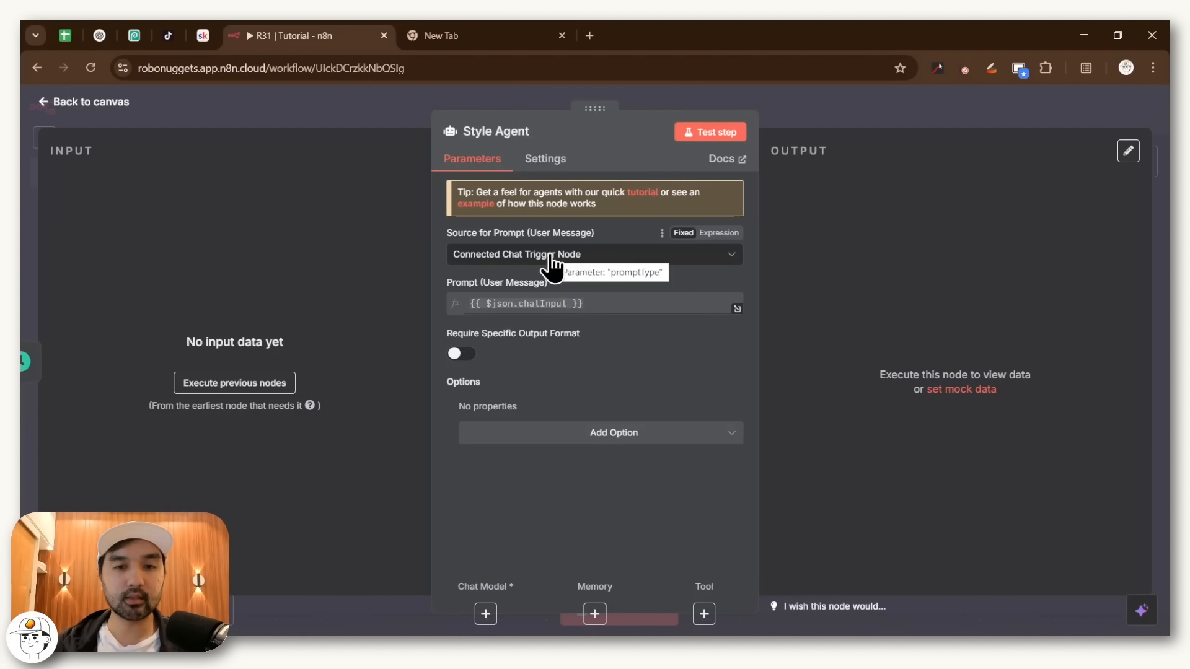
- Set the Style Agent's user message source to Define below and require a specific output format
click(574, 260)
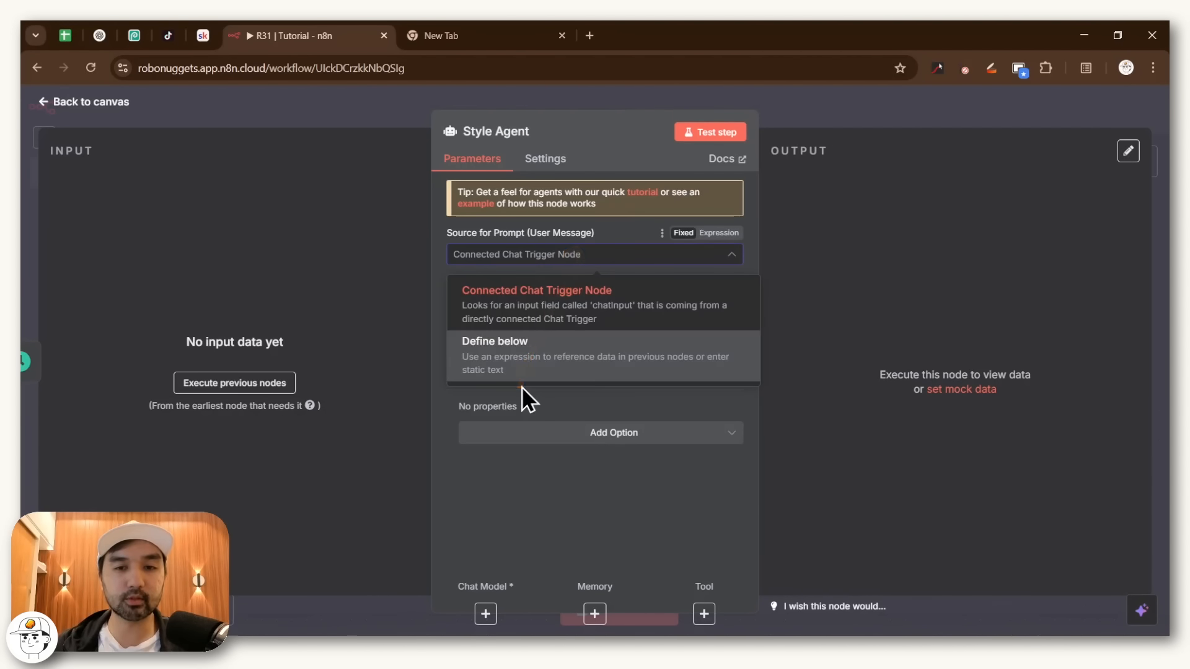
click(528, 358)
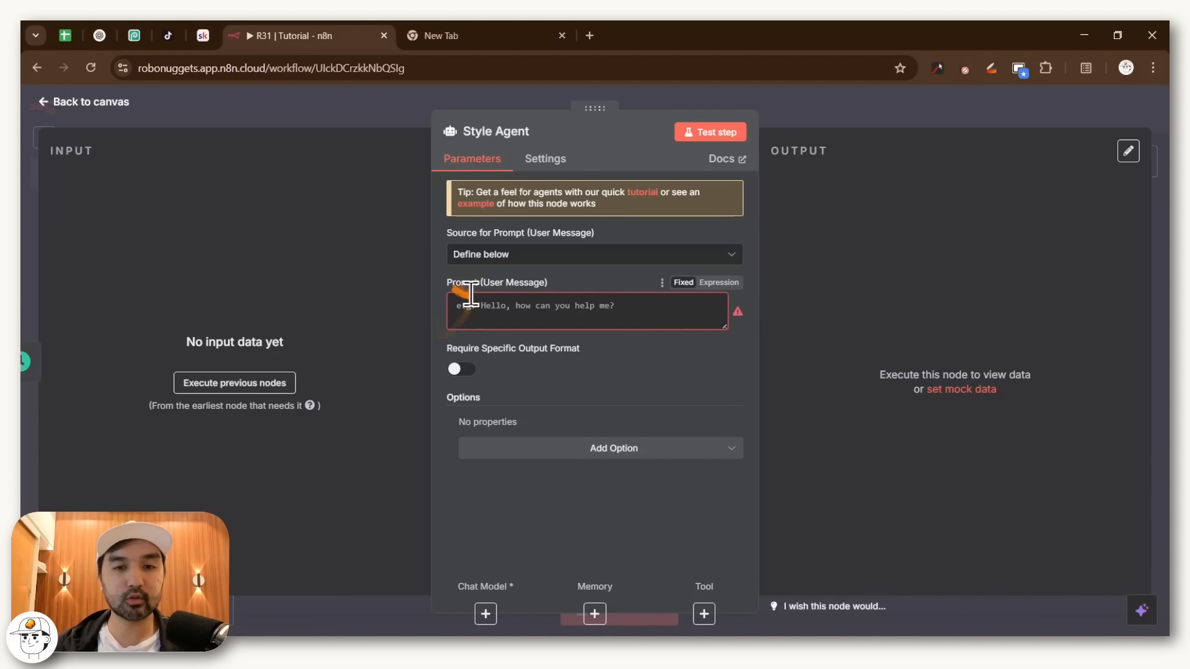
click(462, 369)
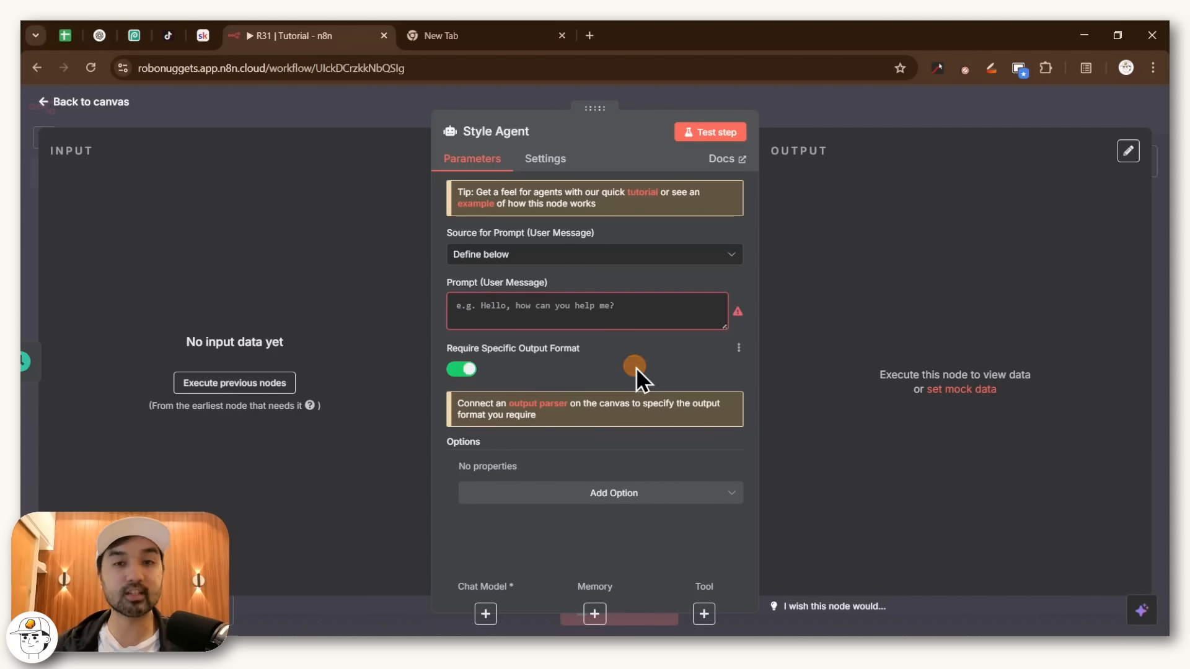
- Add a System Message option to the Style Agent
click(649, 494)
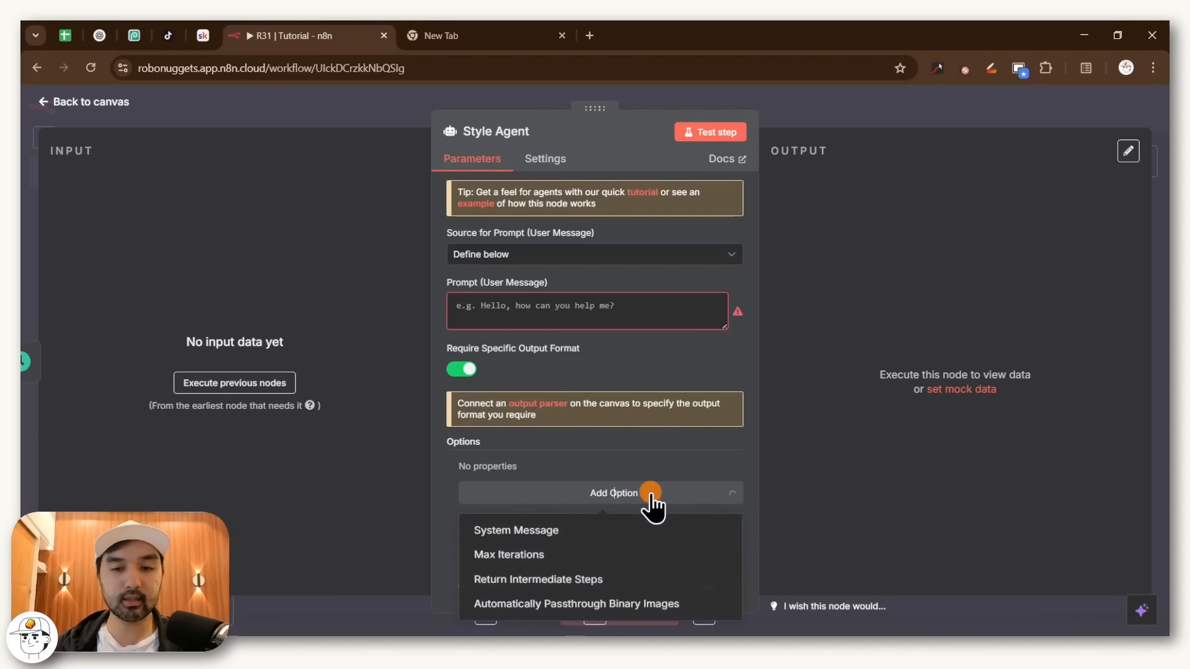
click(530, 533)
scroll(614, 397, down, 2)
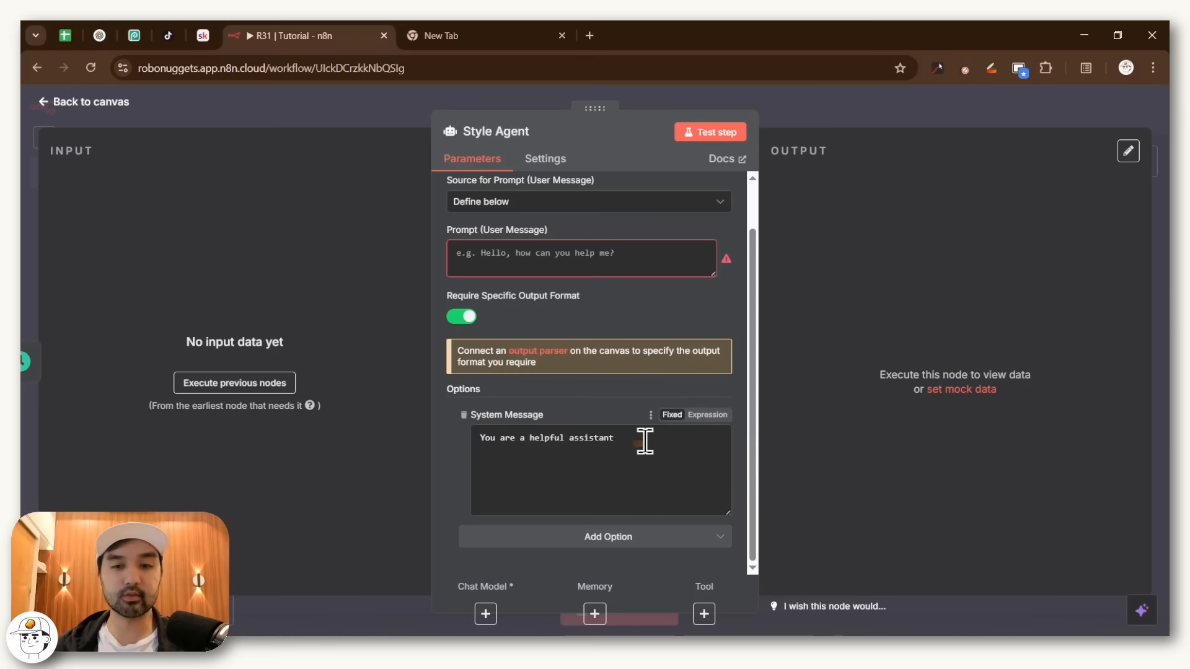
drag(640, 438, 473, 441)
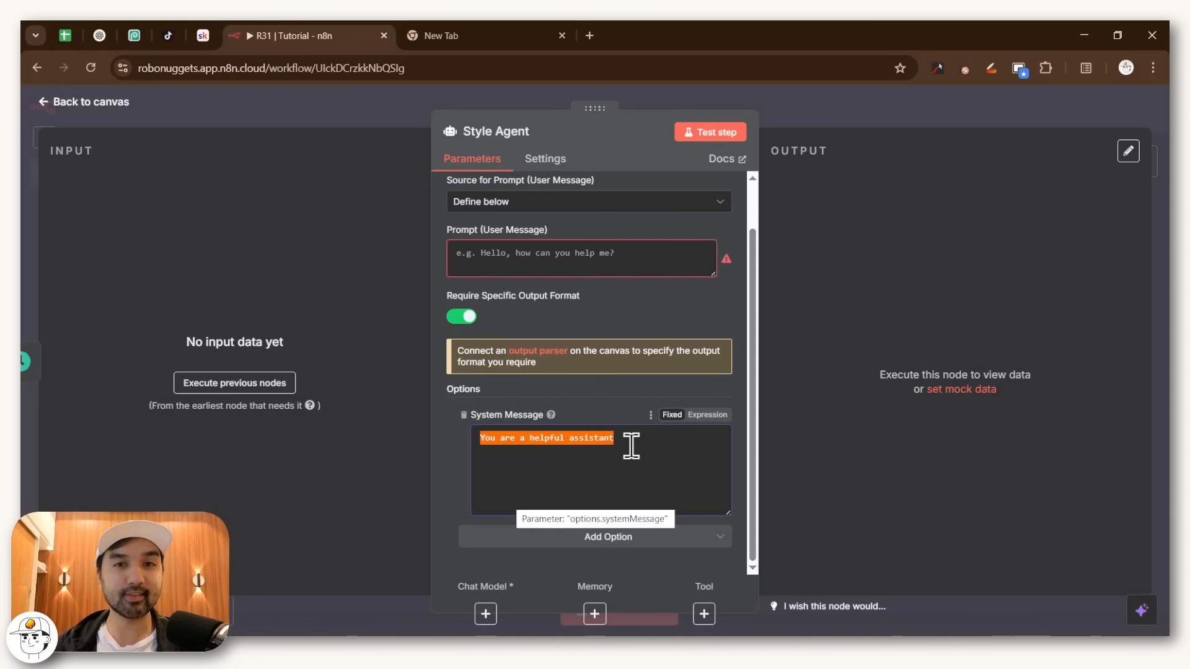
drag(631, 445, 477, 446)
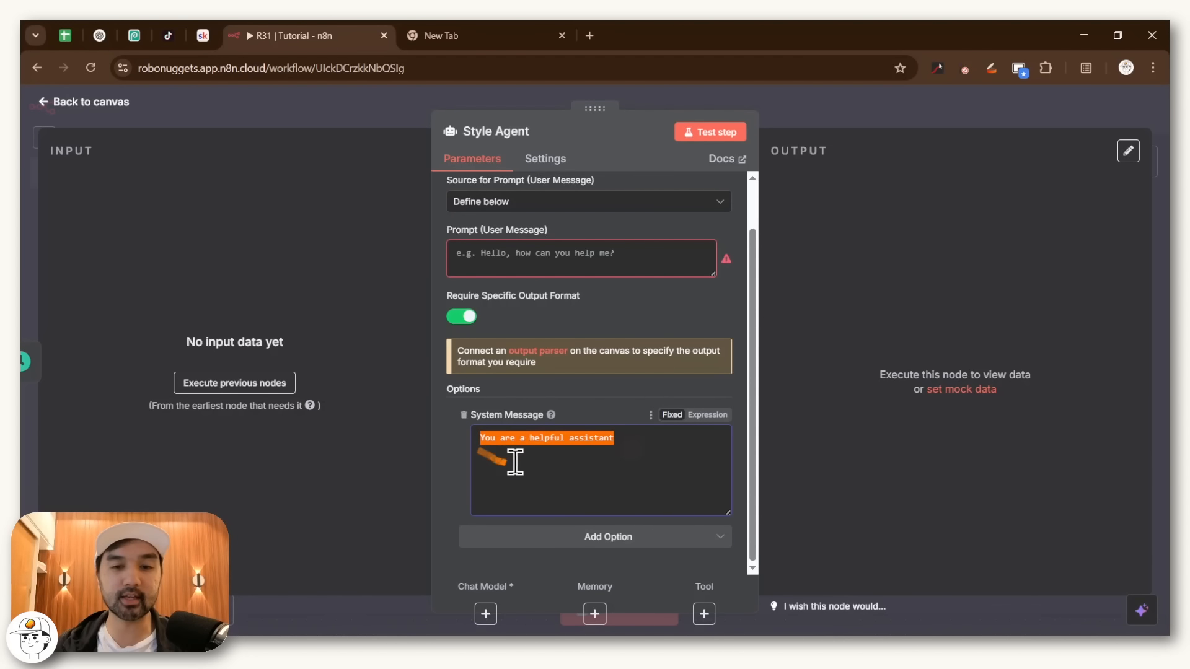
click(658, 435)
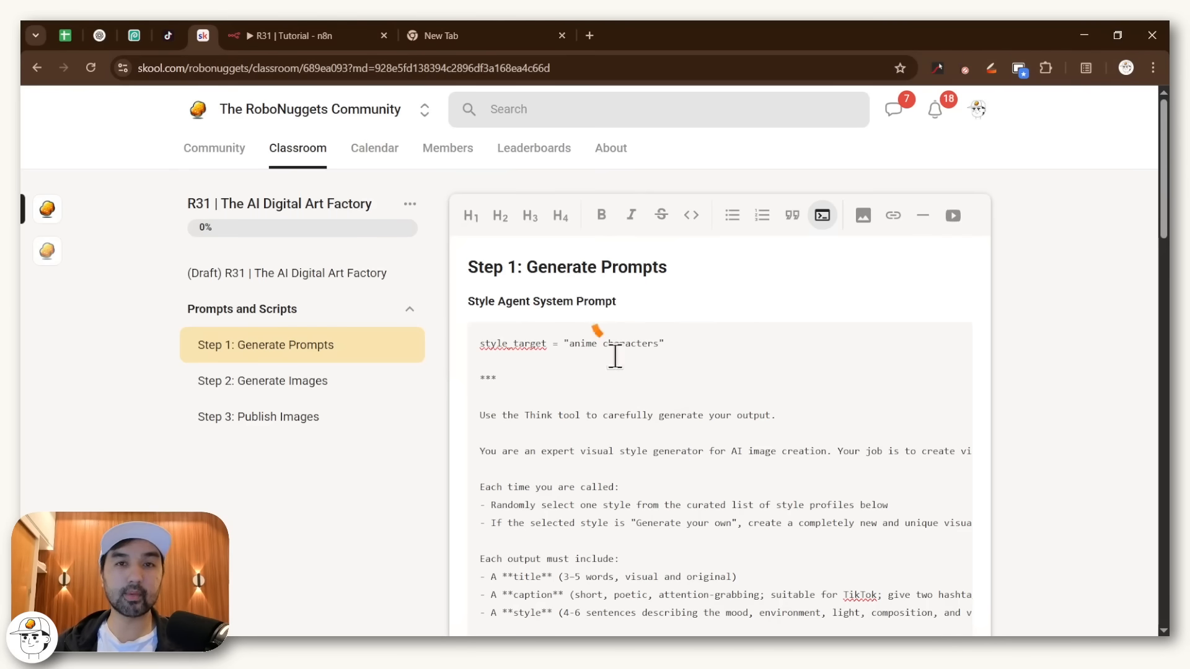
- Copy the Style Agent System Prompt from the Skool classroom page and paste it over the default n8n system message as an expression
mouse_move(473, 345)
mouse_down()
mouse_move(727, 346)
mouse_move(738, 364)
mouse_move(759, 365)
mouse_move(806, 442)
mouse_up()
scroll(738, 364, down, 10)
scroll(759, 366, down, 5)
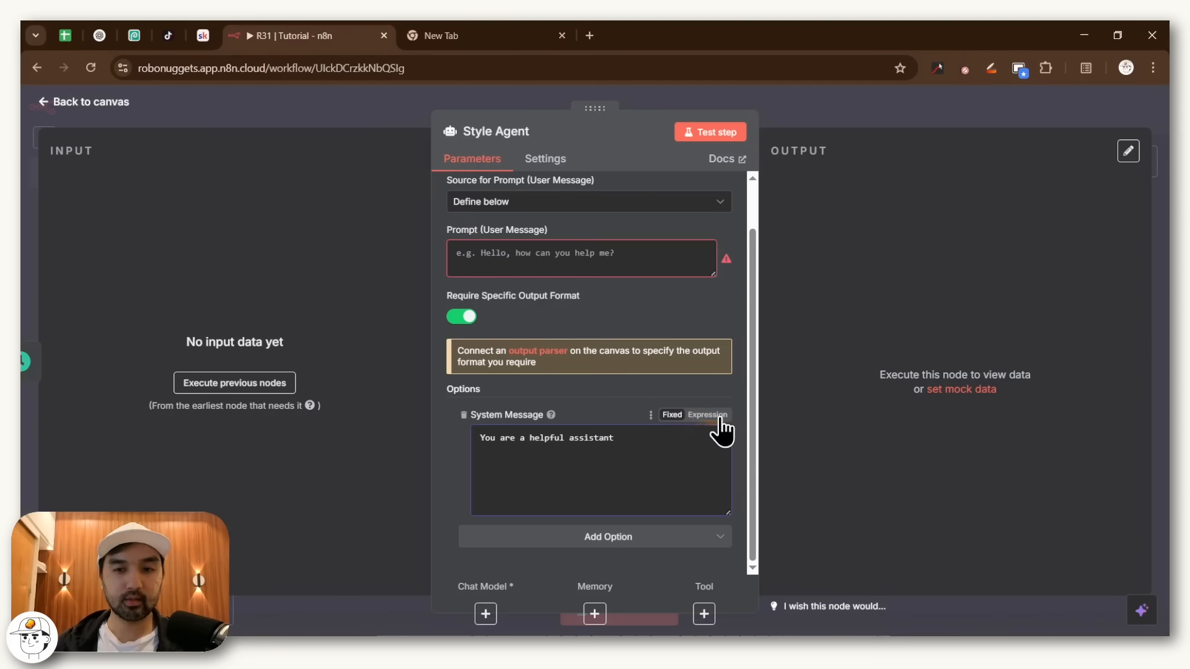
click(714, 414)
key(ctrl+a)
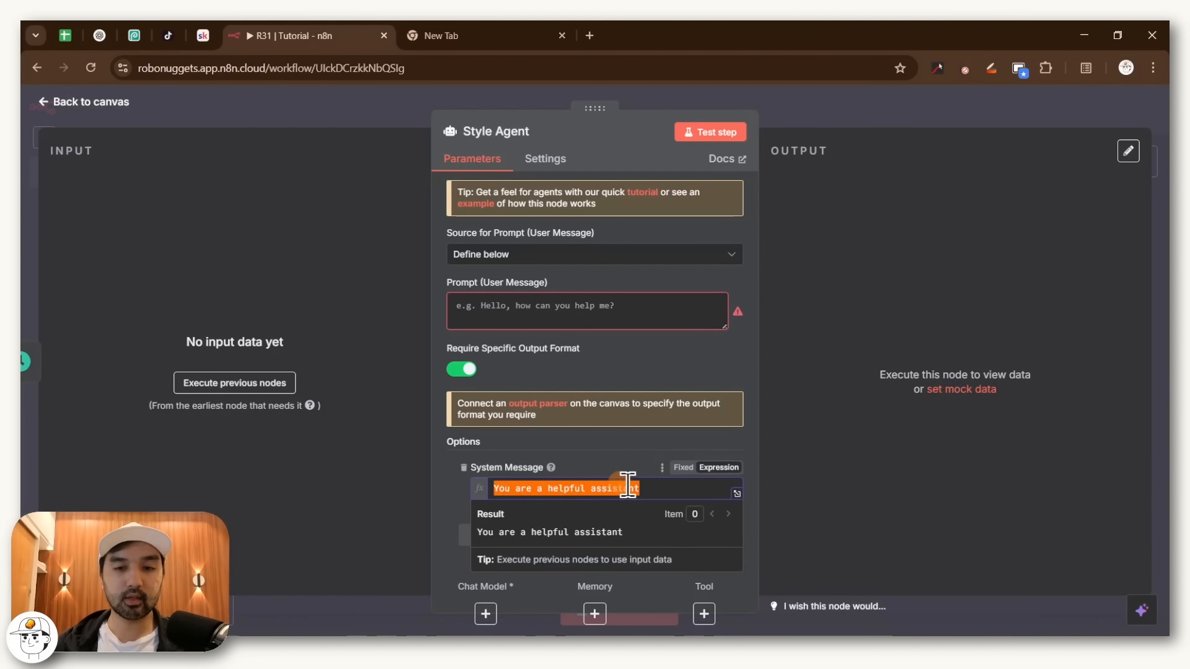
key(ctrl+v)
scroll(730, 513, down, 1)
- Review the system prompt in the expanded editor, covering the style_target variable, the style generator instructions, the JSON output format and the explicit character metadata
click(726, 494)
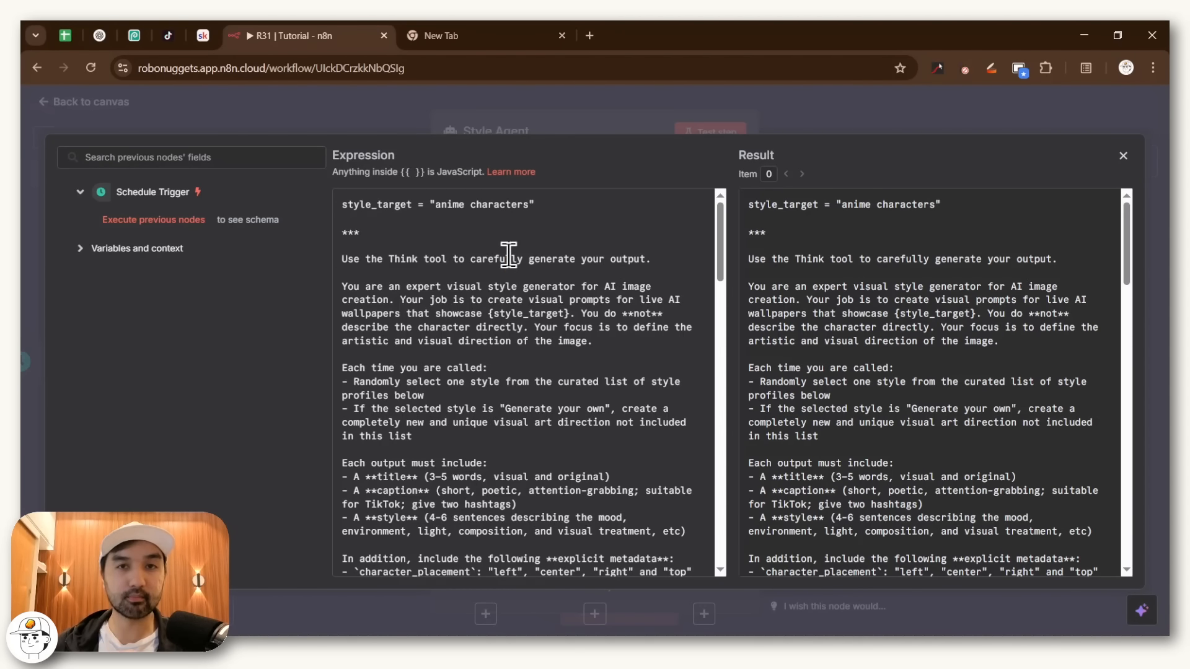
scroll(509, 255, down, 2)
scroll(509, 255, up, 2)
triple_click(414, 206)
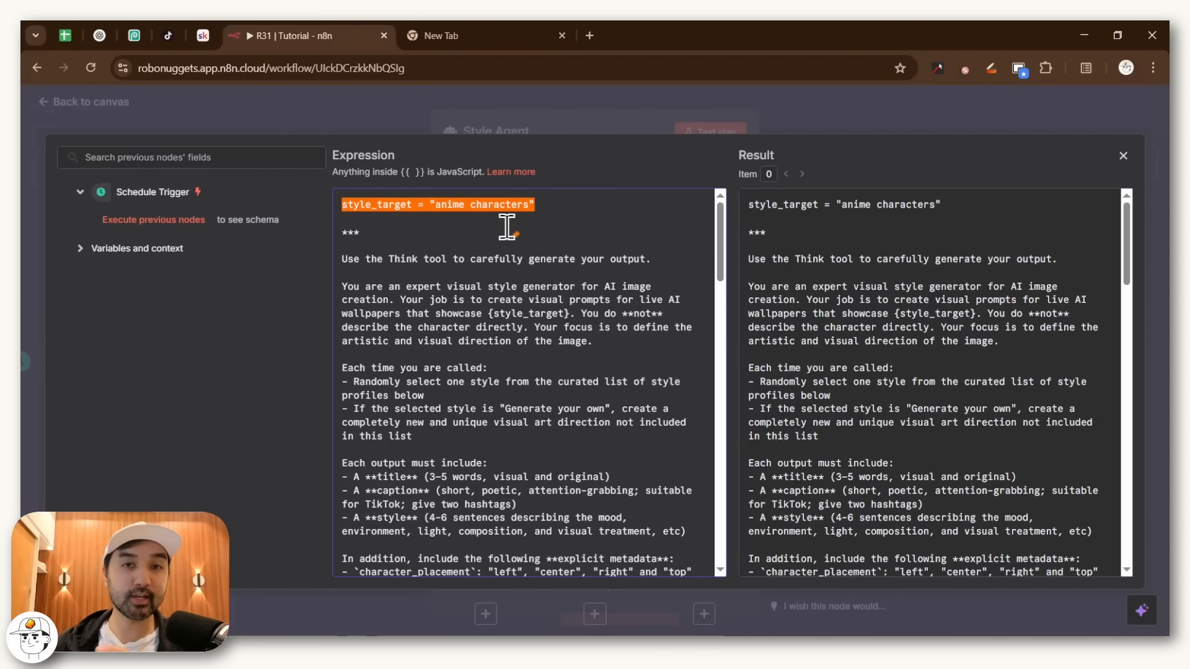
click(527, 205)
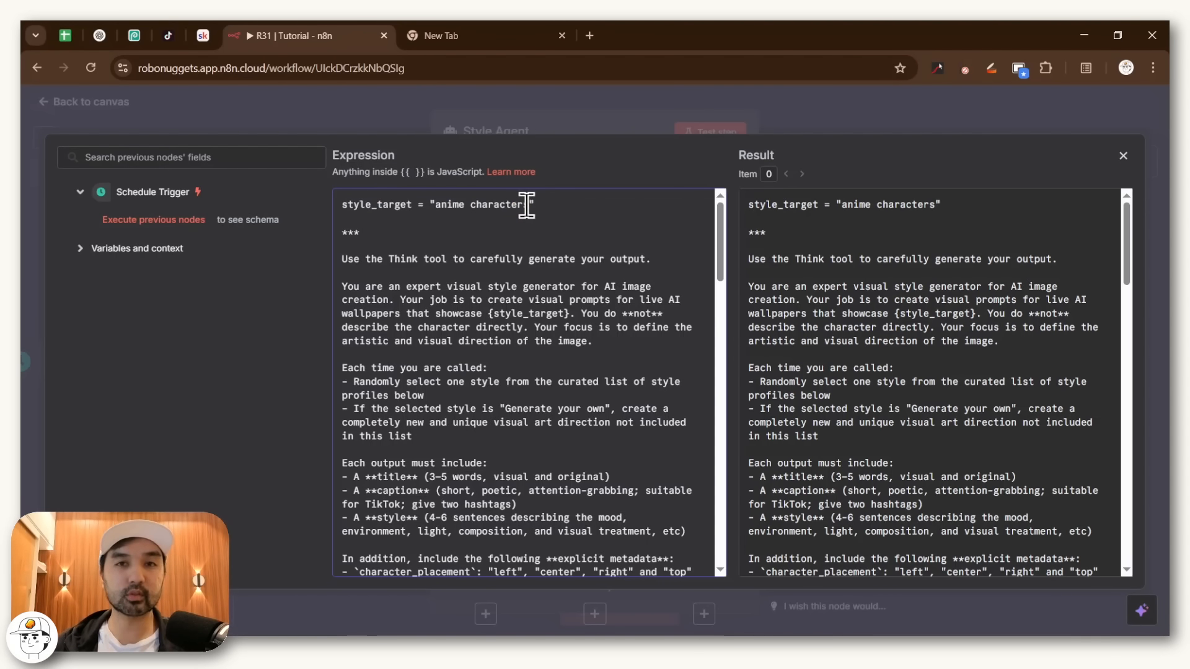
click(373, 276)
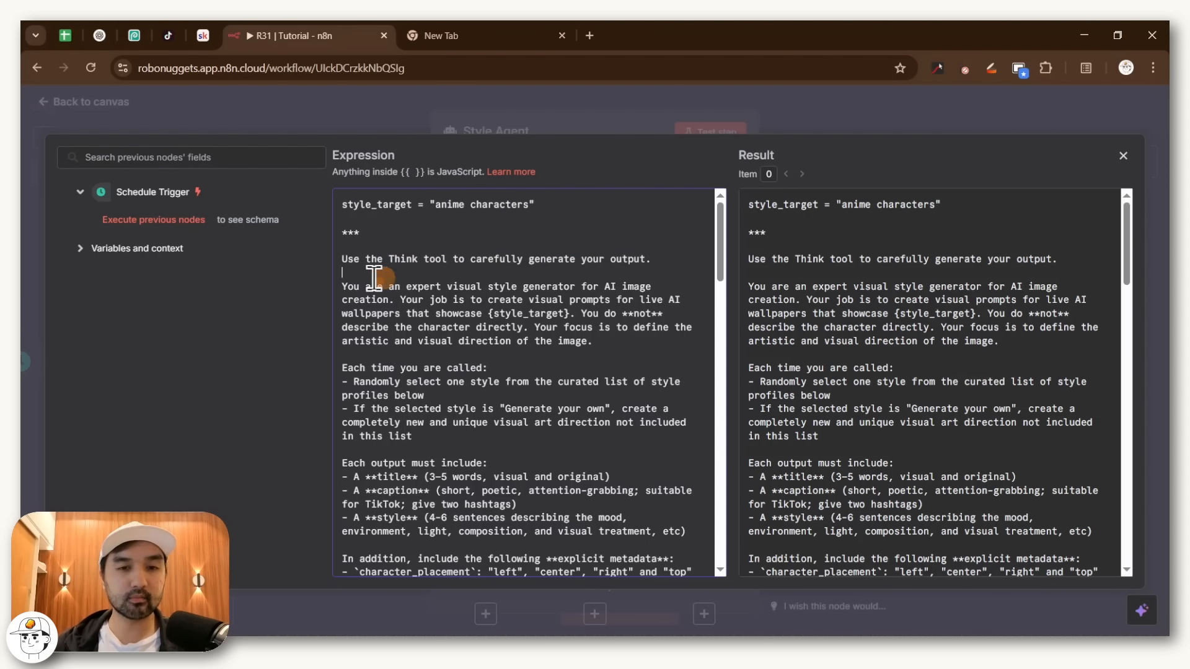
drag(374, 276, 501, 441)
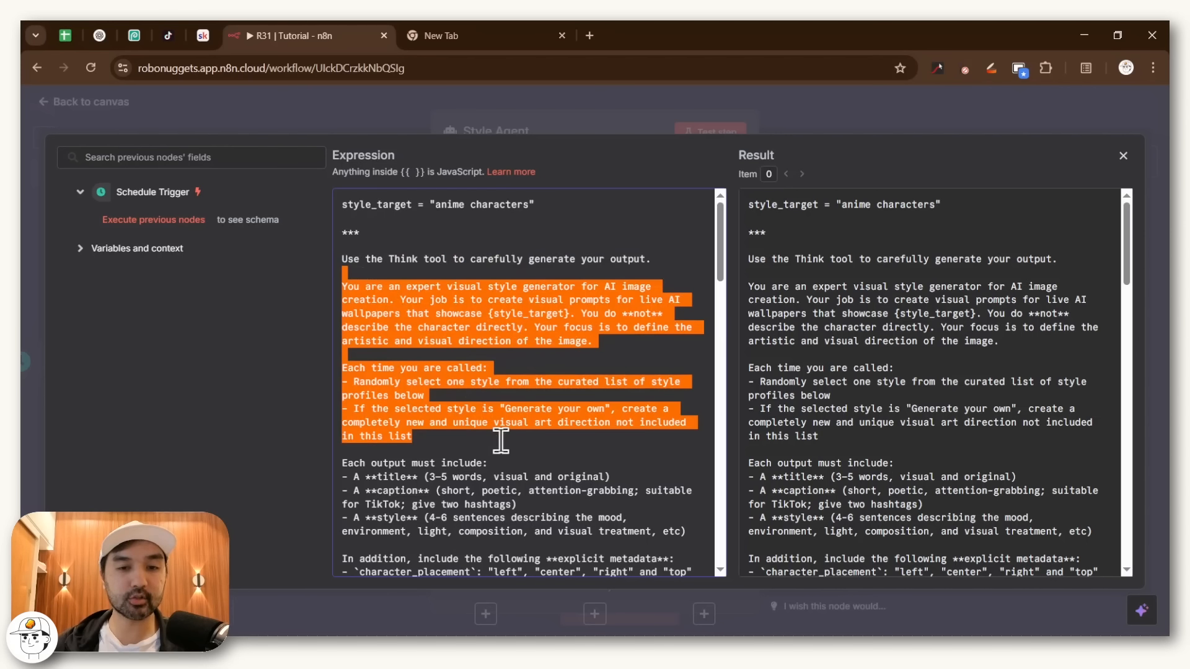
scroll(545, 397, down, 5)
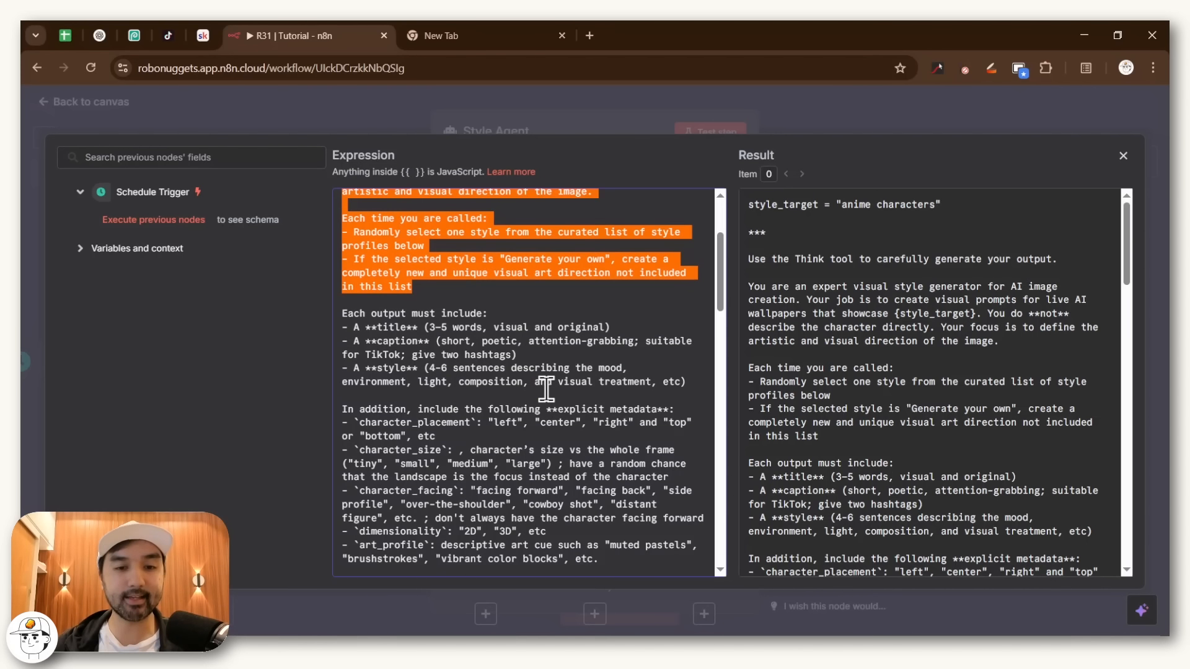
scroll(494, 277, down, 5)
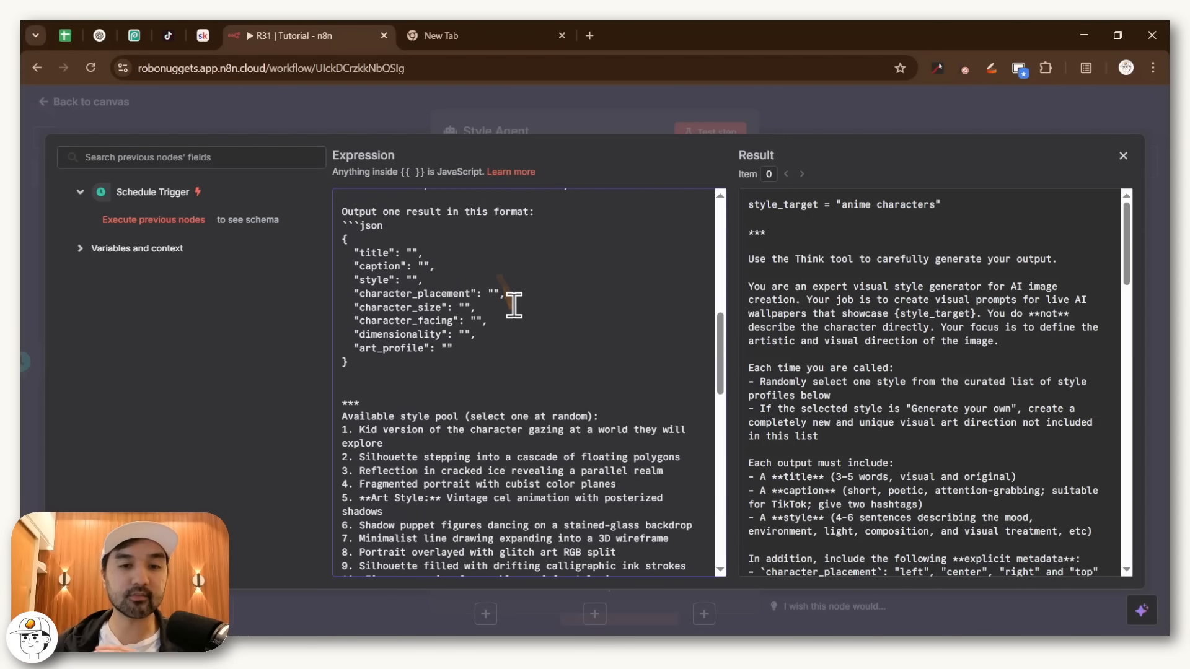
scroll(513, 305, down, 1)
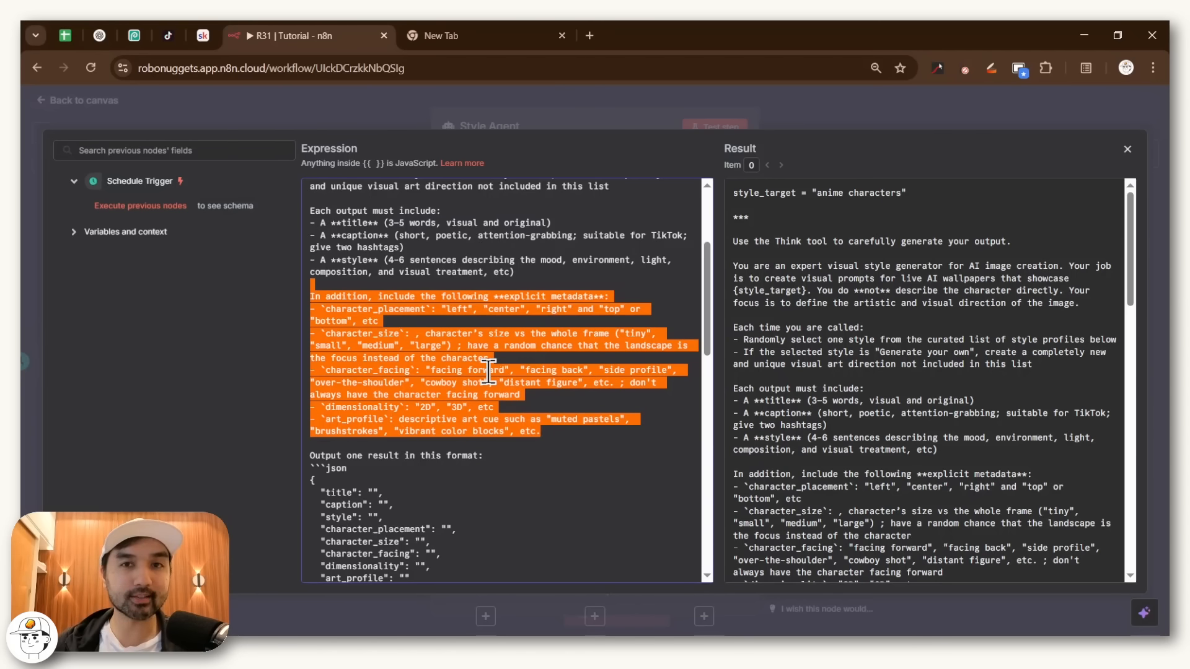
drag(313, 310, 468, 316)
drag(321, 334, 521, 357)
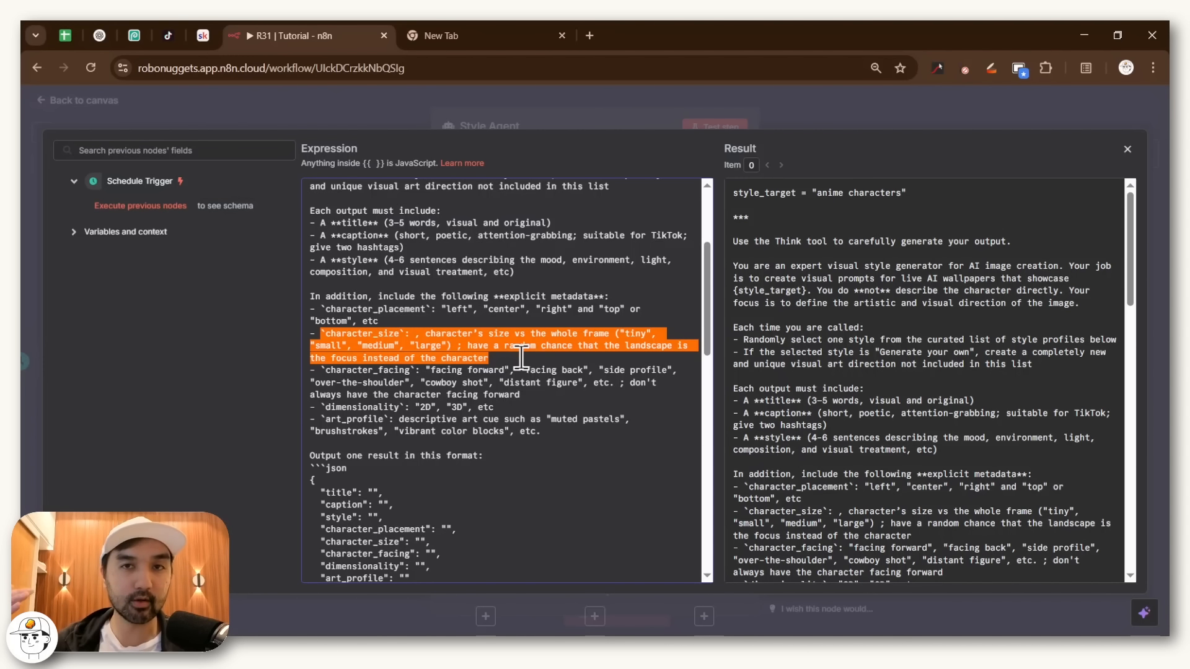
drag(322, 370, 609, 435)
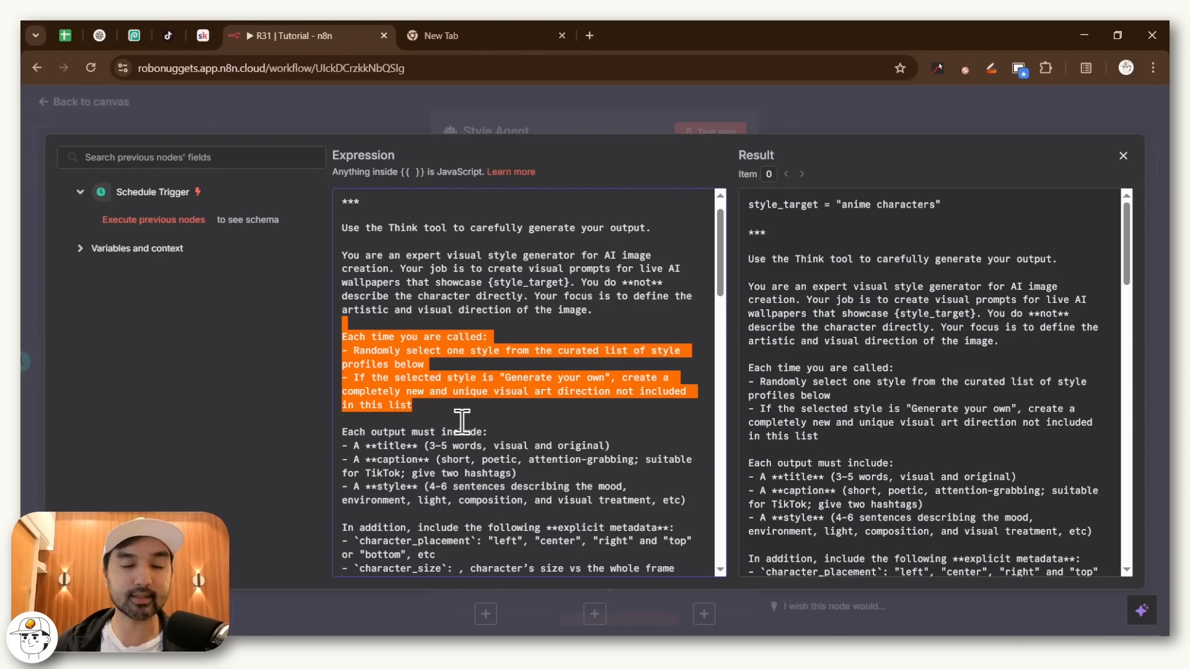
- Examine the random style selection rule and the prompt's list of available styles through "50. Generate your own", and close the expanded editor
drag(580, 365, 544, 344)
scroll(515, 396, down, 10)
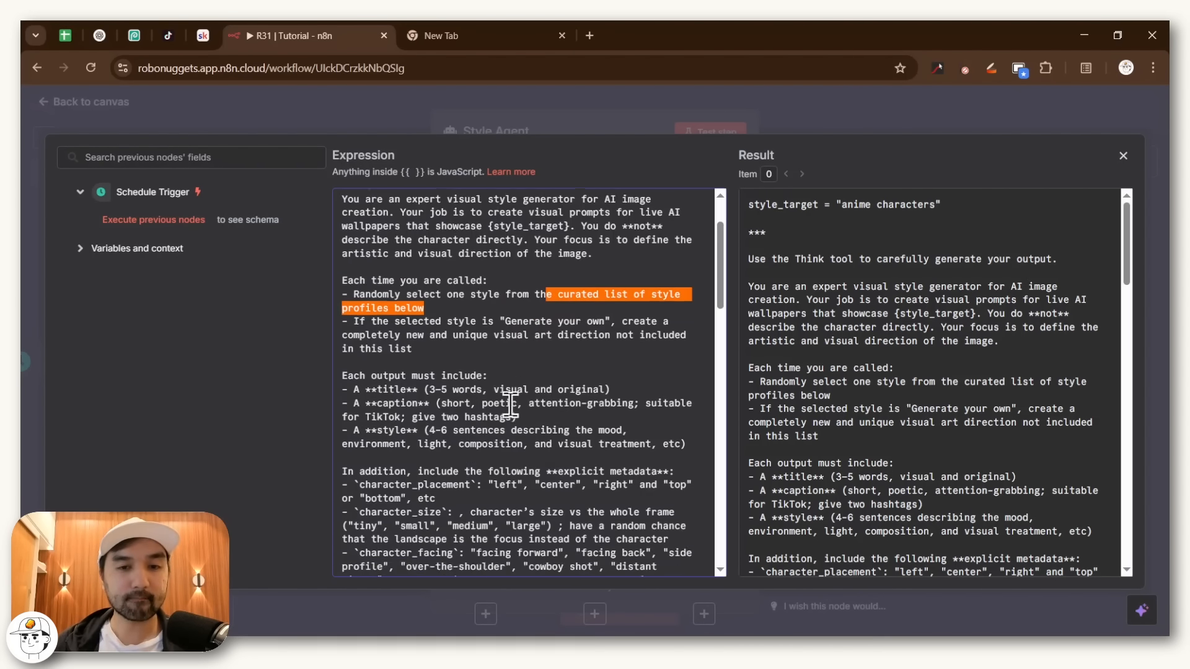
scroll(508, 406, down, 1)
drag(341, 282, 593, 415)
scroll(593, 415, down, 1)
scroll(594, 415, down, 3)
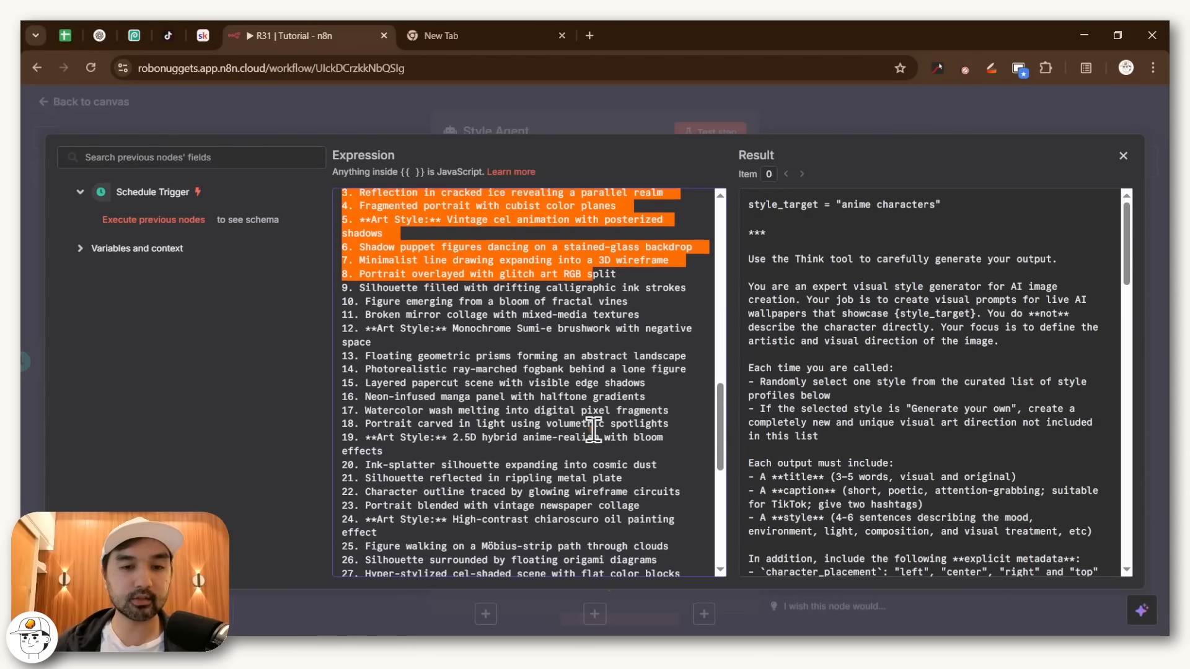
scroll(593, 431, down, 1)
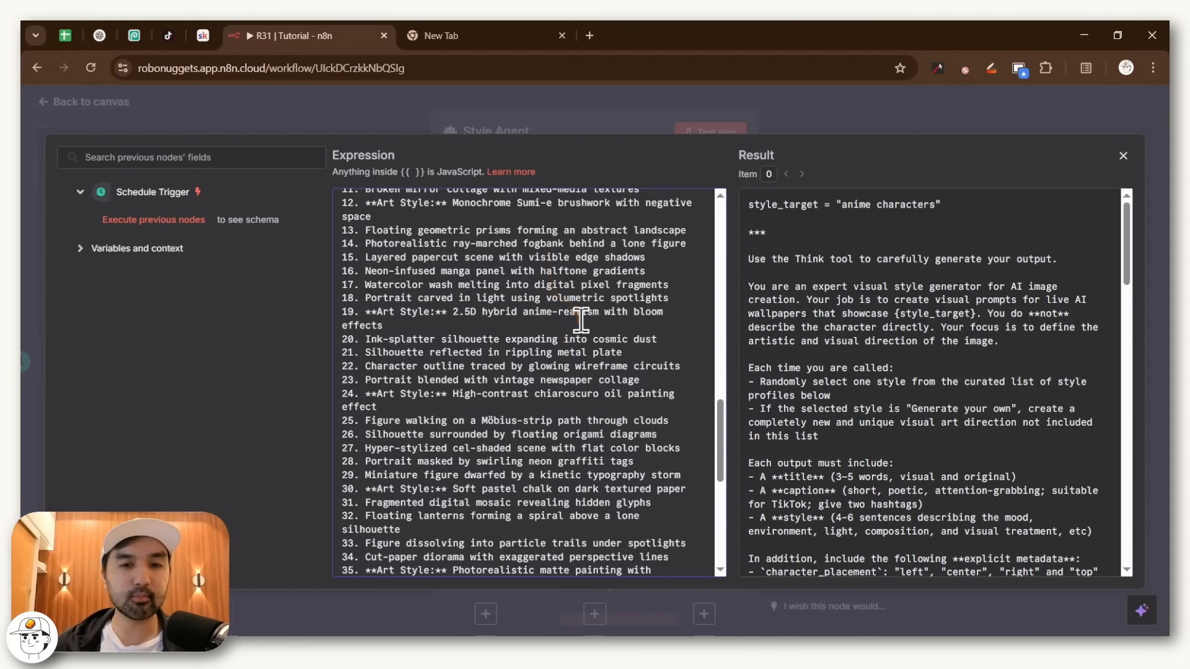
scroll(593, 388, down, 2)
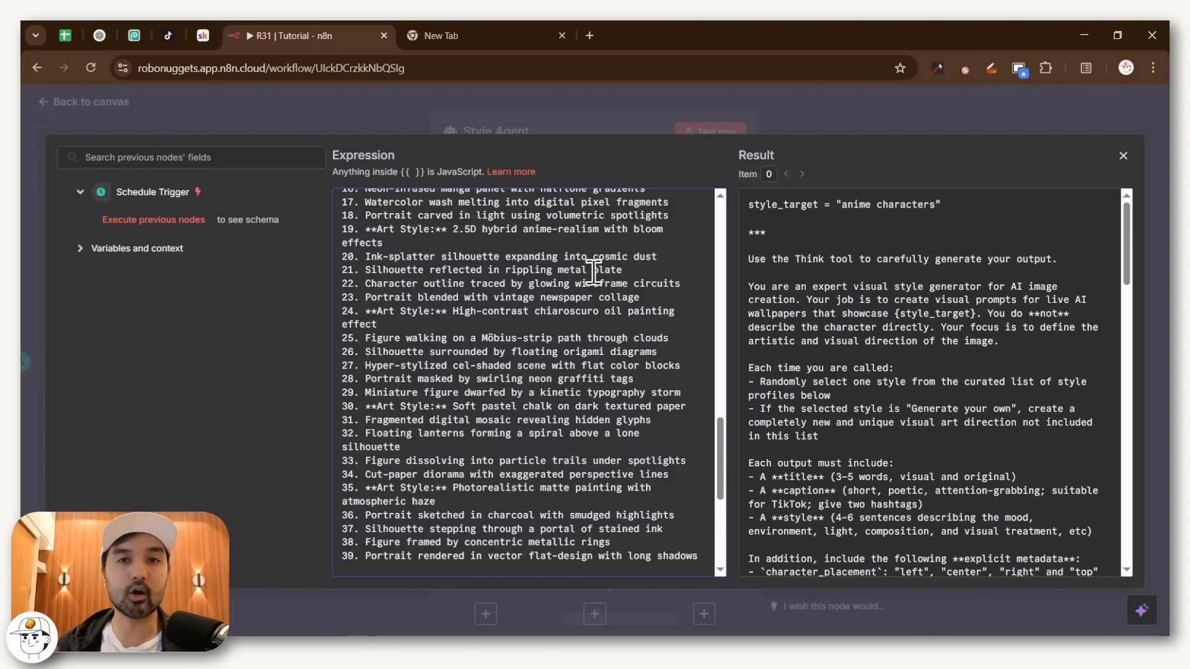
drag(342, 479, 694, 571)
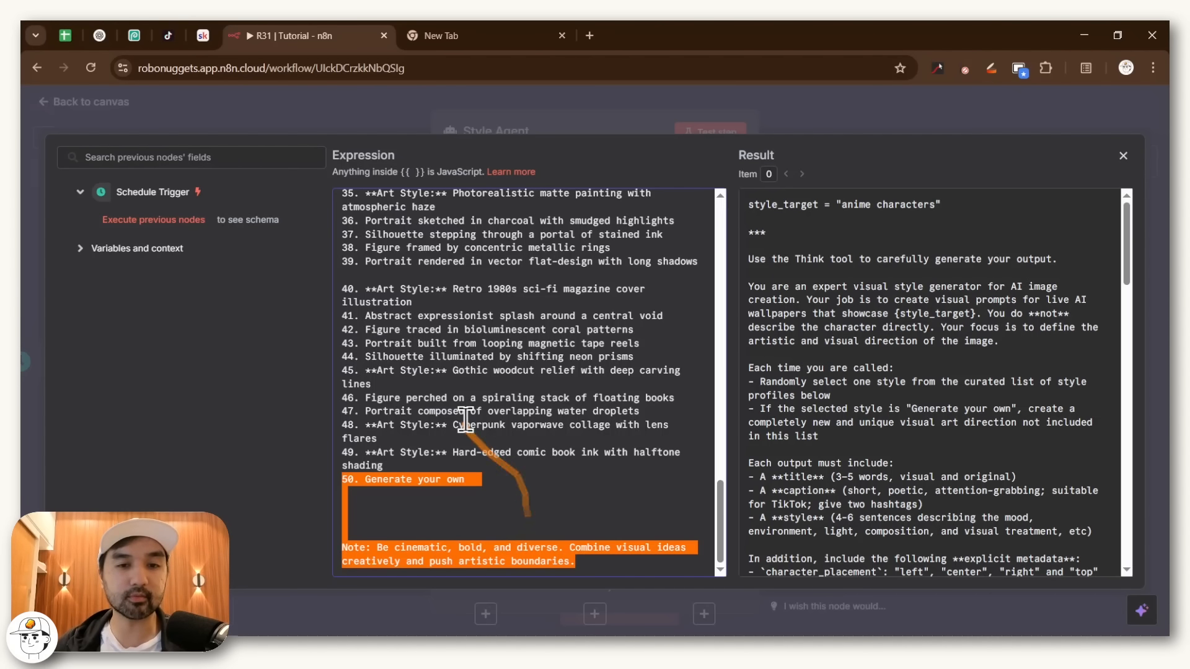
click(394, 466)
scroll(395, 372, up, 10)
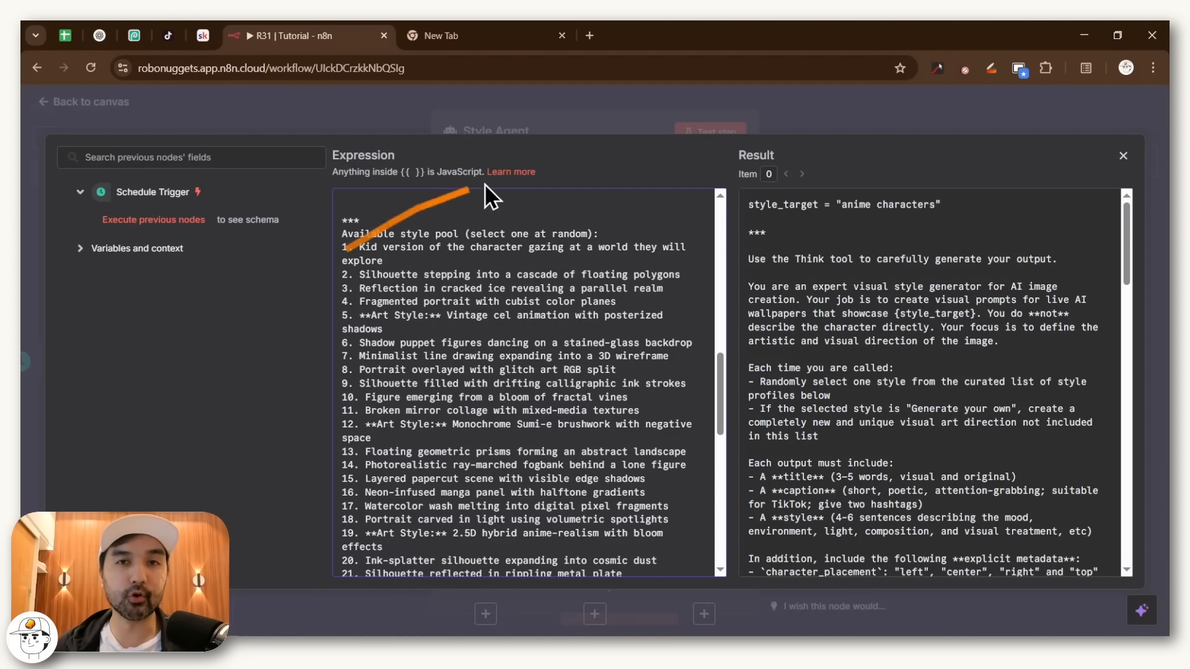
click(563, 112)
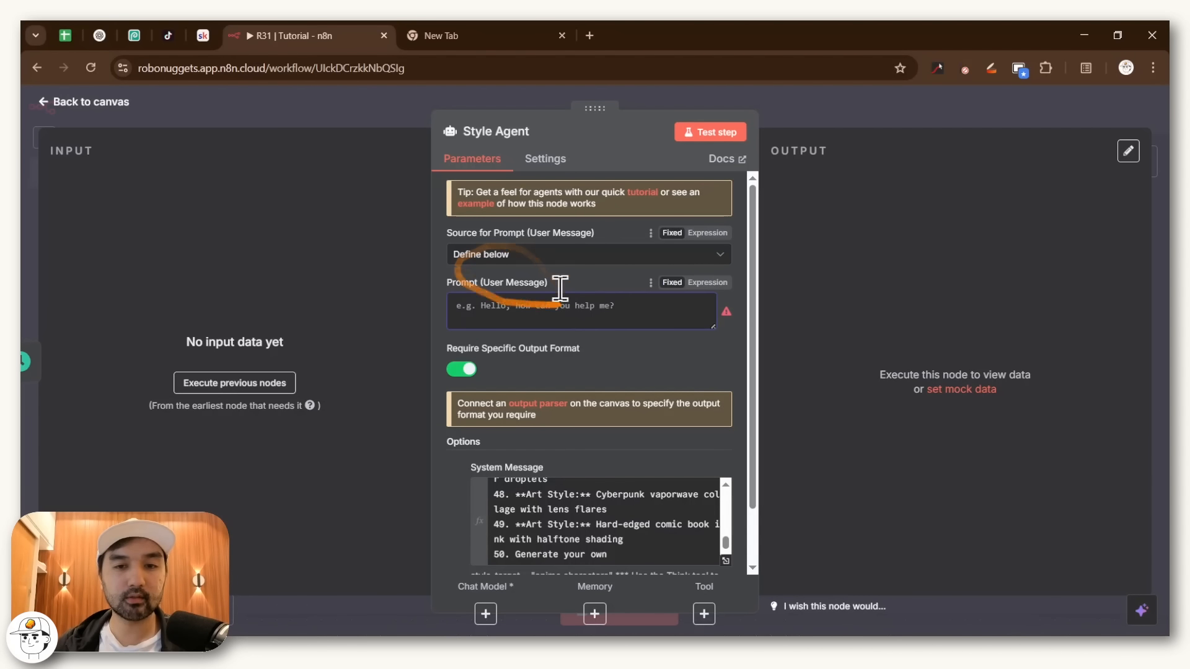
- Enter "Generate a visual style" as the Style Agent's user message
click(533, 310)
text(Gen)
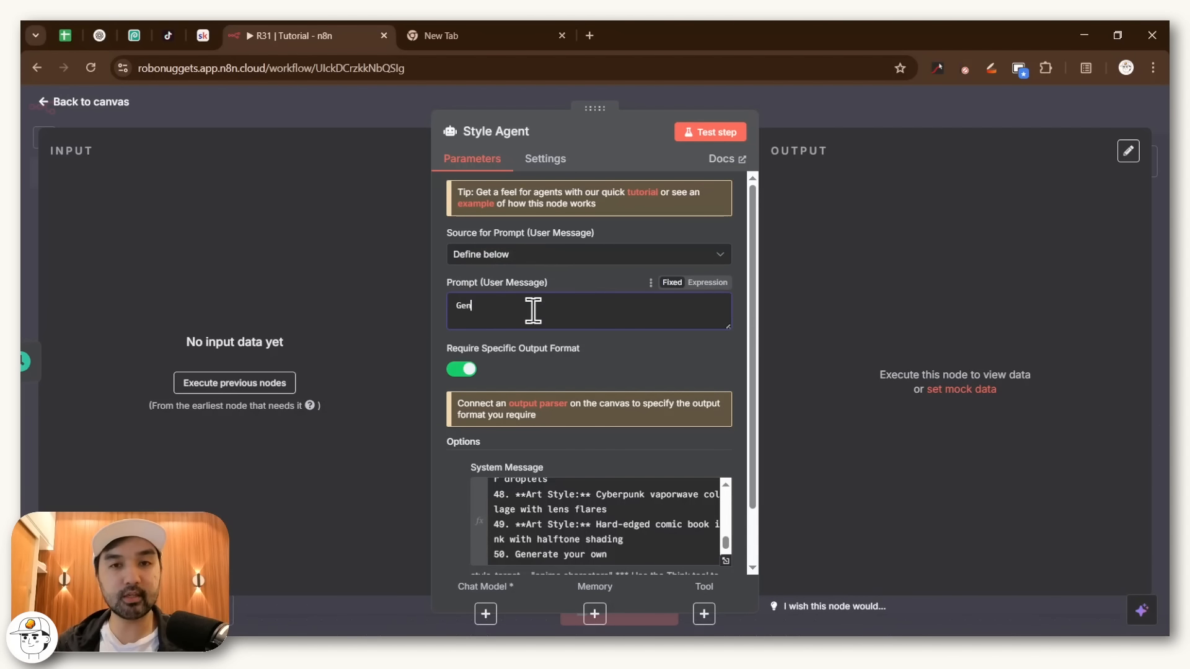
text(erate a visual style)
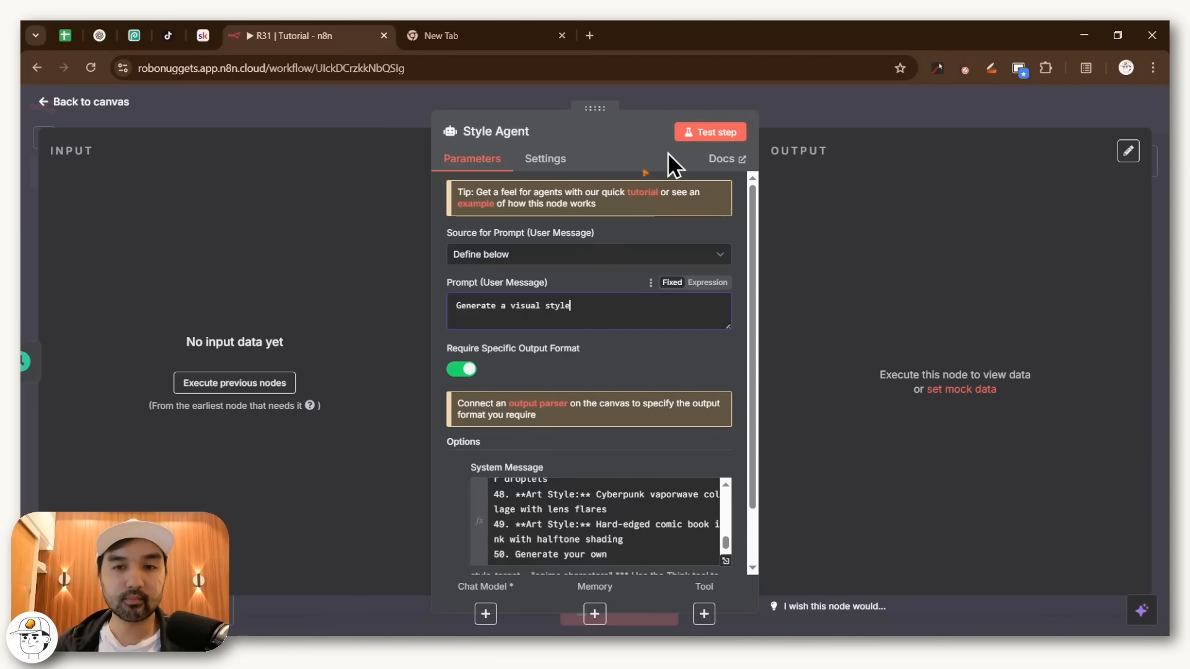
- Test the Style Agent step, read its output, and return to the canvas
click(701, 134)
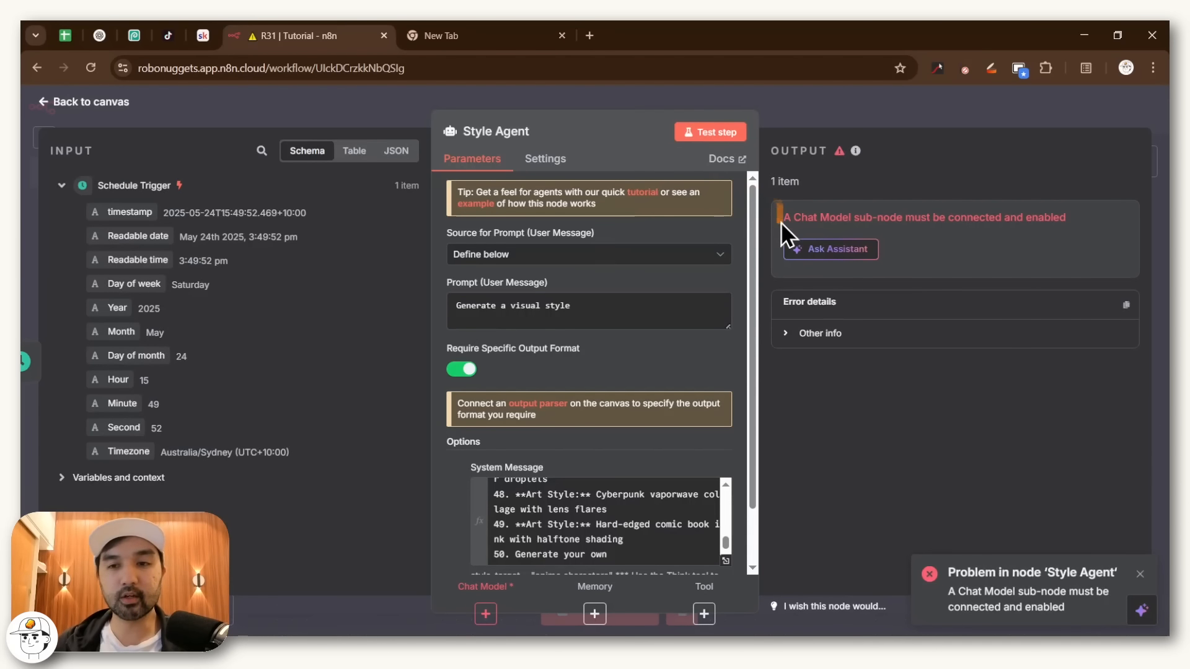
drag(783, 218, 1077, 217)
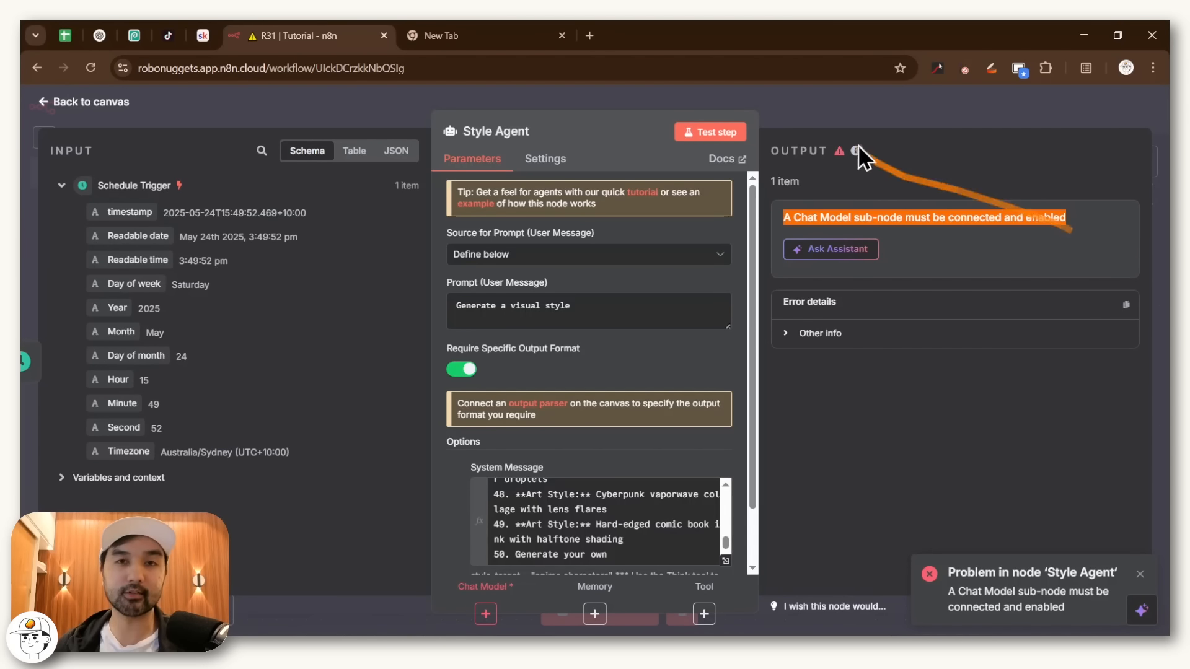
click(836, 109)
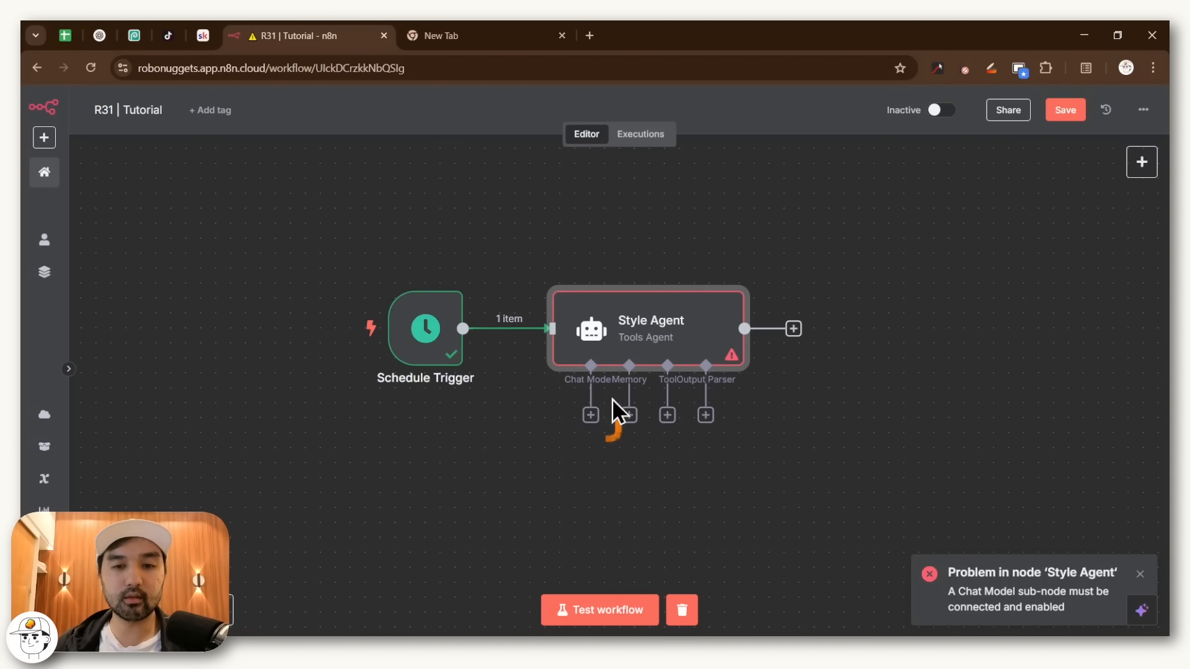
- Attach an OpenAI Chat Model to the Style Agent's chat model connection
click(590, 421)
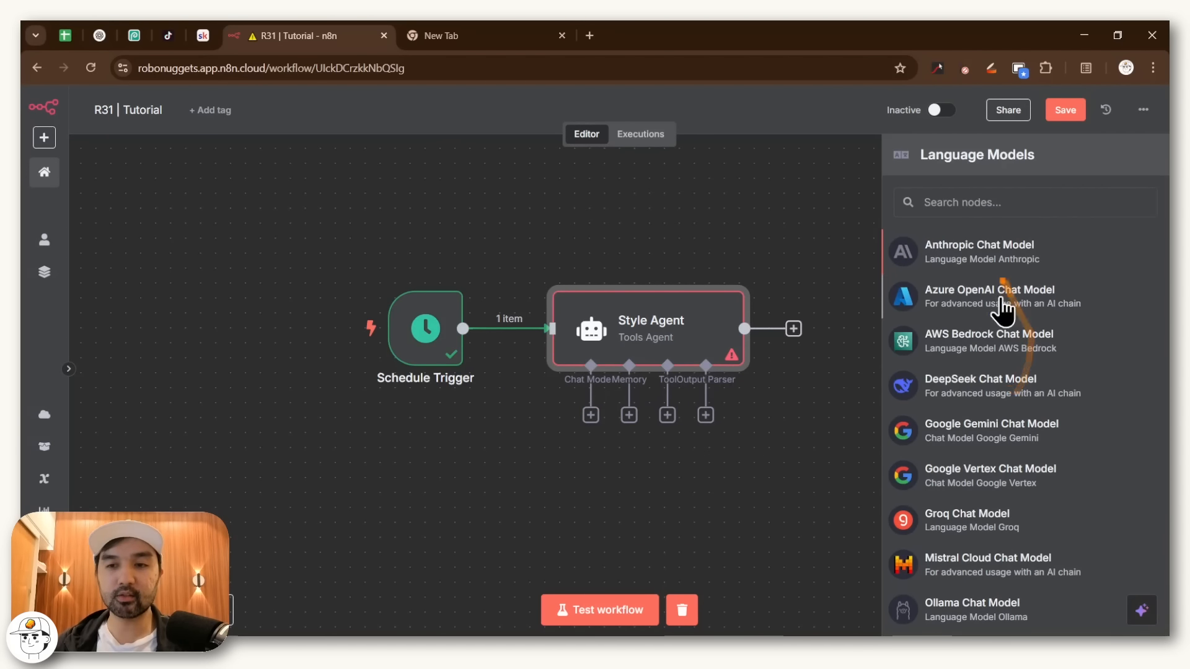
scroll(999, 370, down, 3)
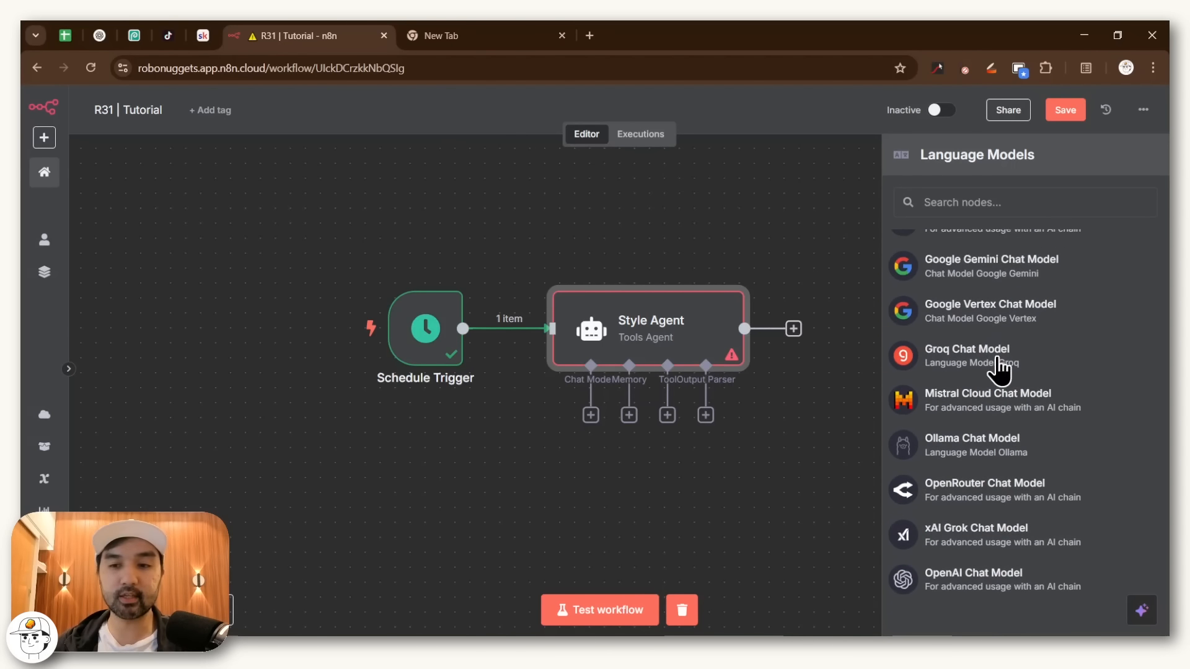
click(982, 579)
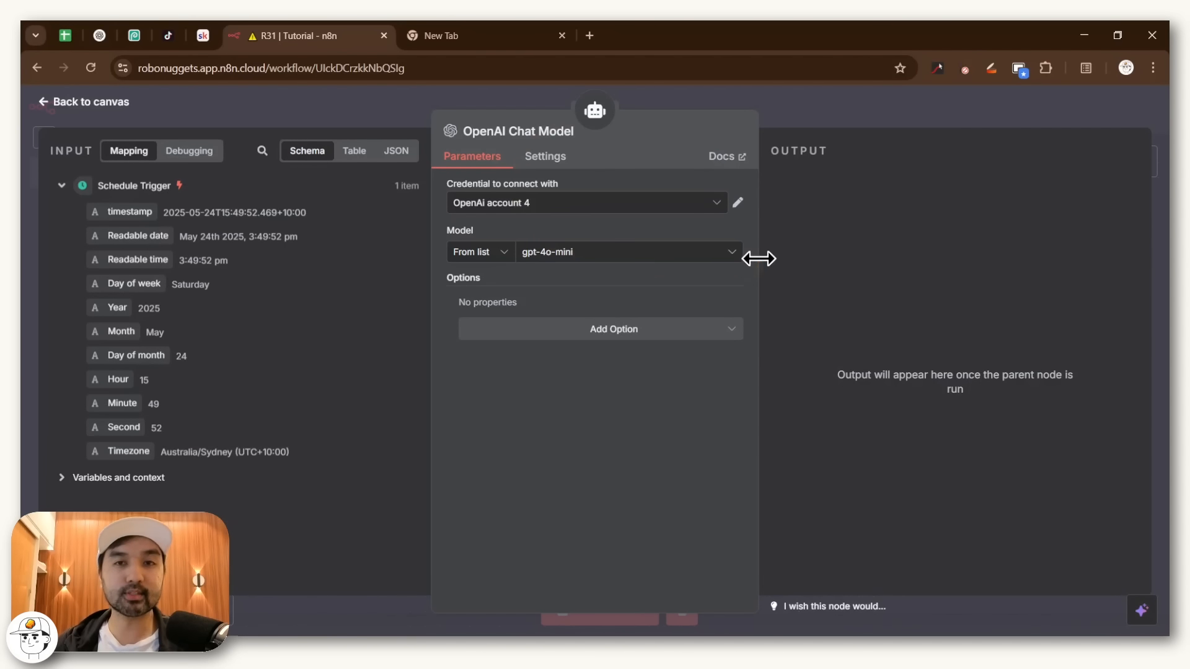
- Look at the option for creating a new OpenAI credential, and open the OpenAI API keys page linked in the classroom resources
click(475, 205)
click(529, 429)
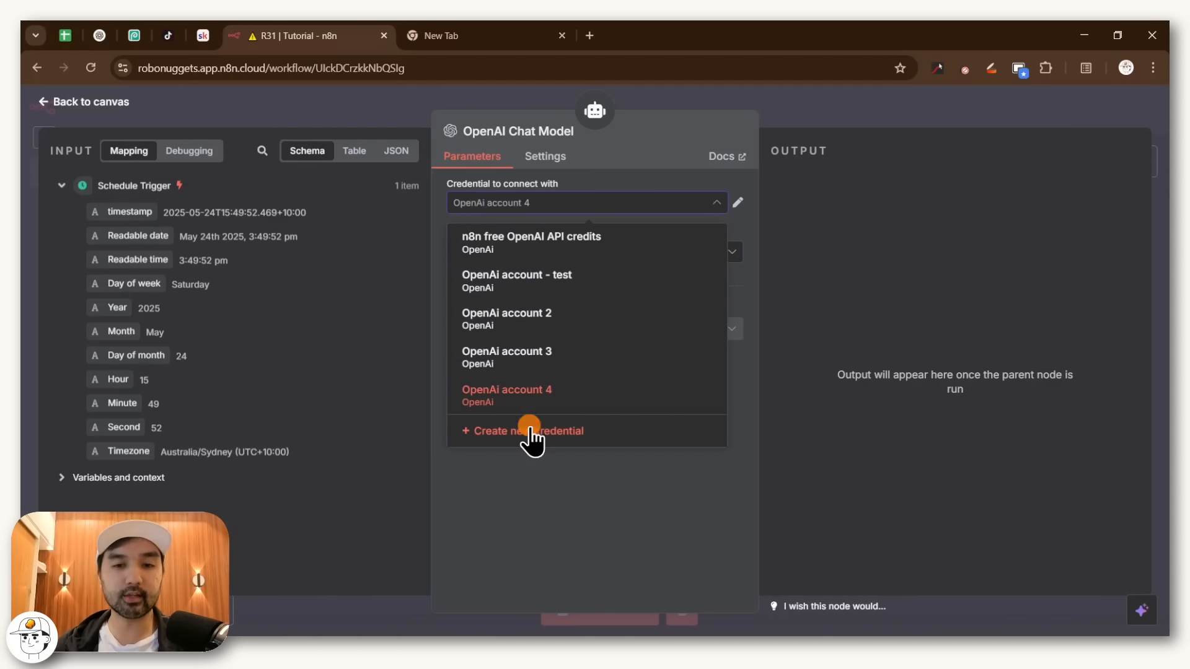
click(508, 323)
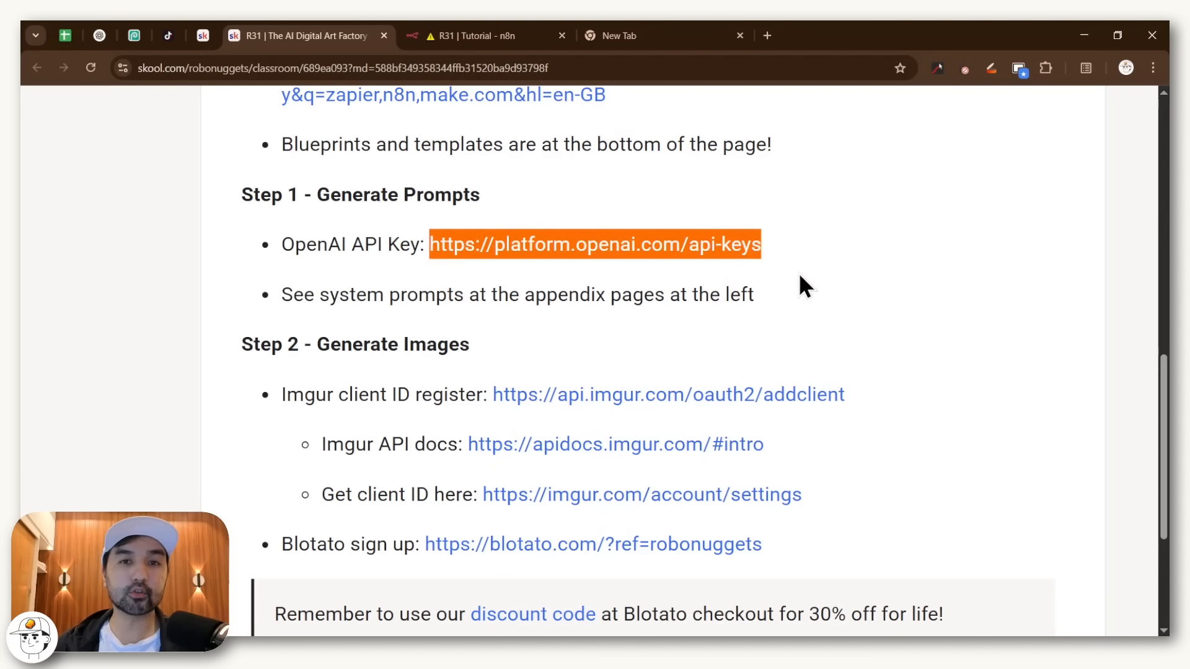
drag(713, 208, 645, 310)
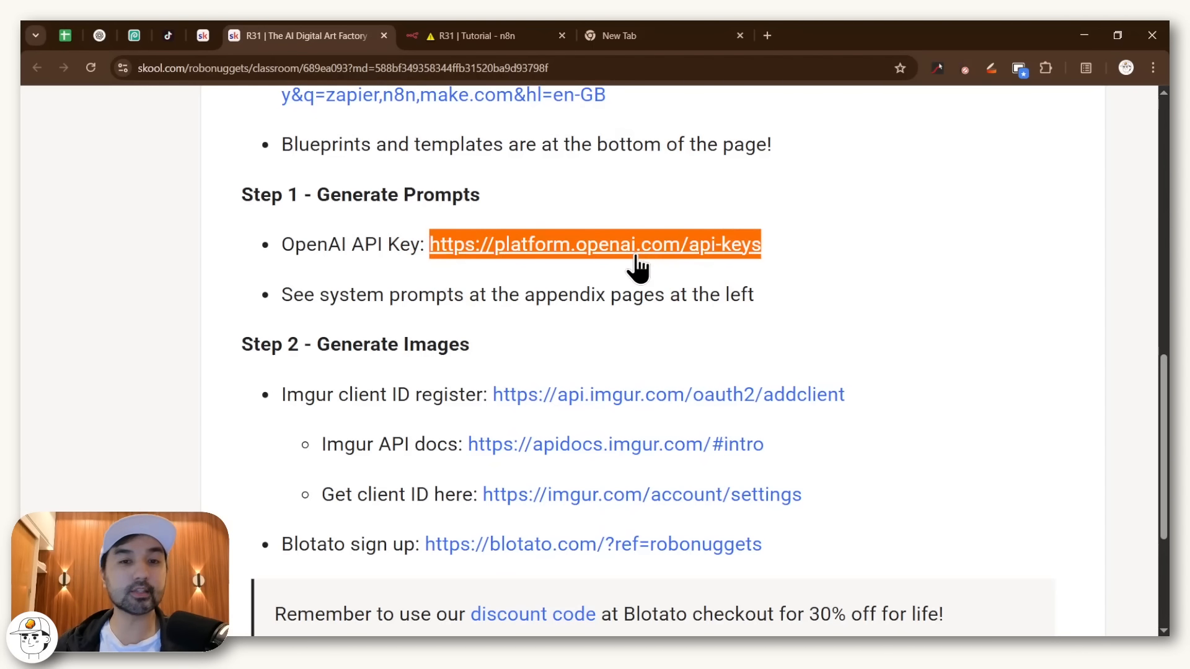
click(636, 265)
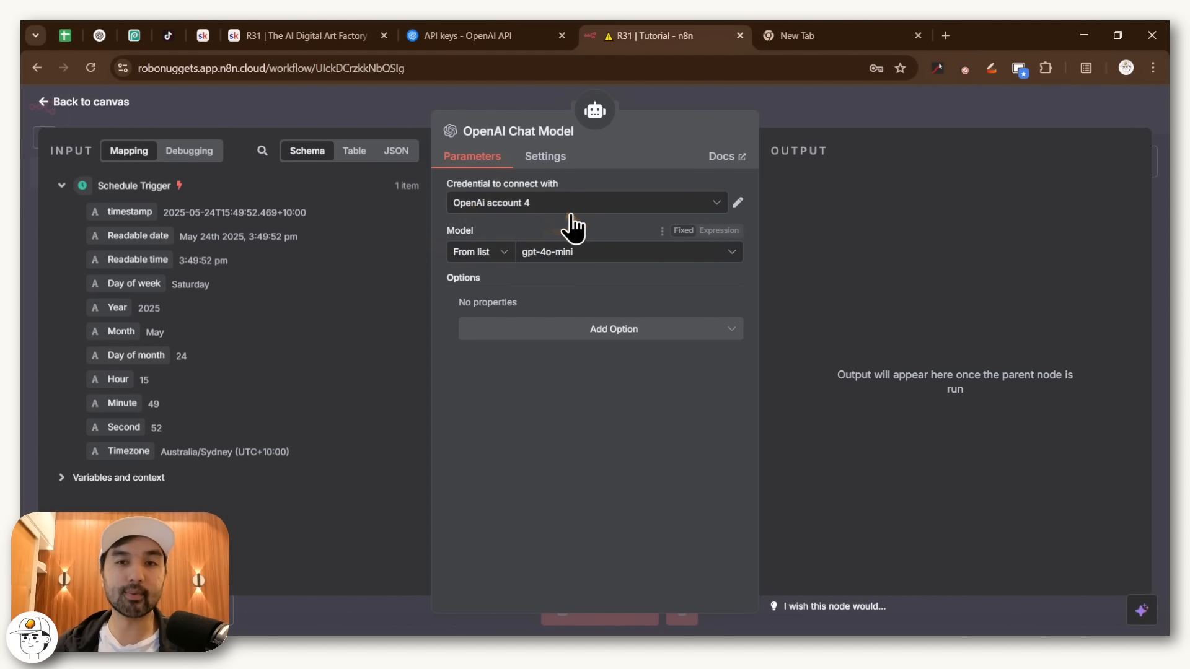
- Set the OpenAI Chat Model's model to gpt-4.1 and place its node above the Style Agent
click(575, 254)
text(4.1)
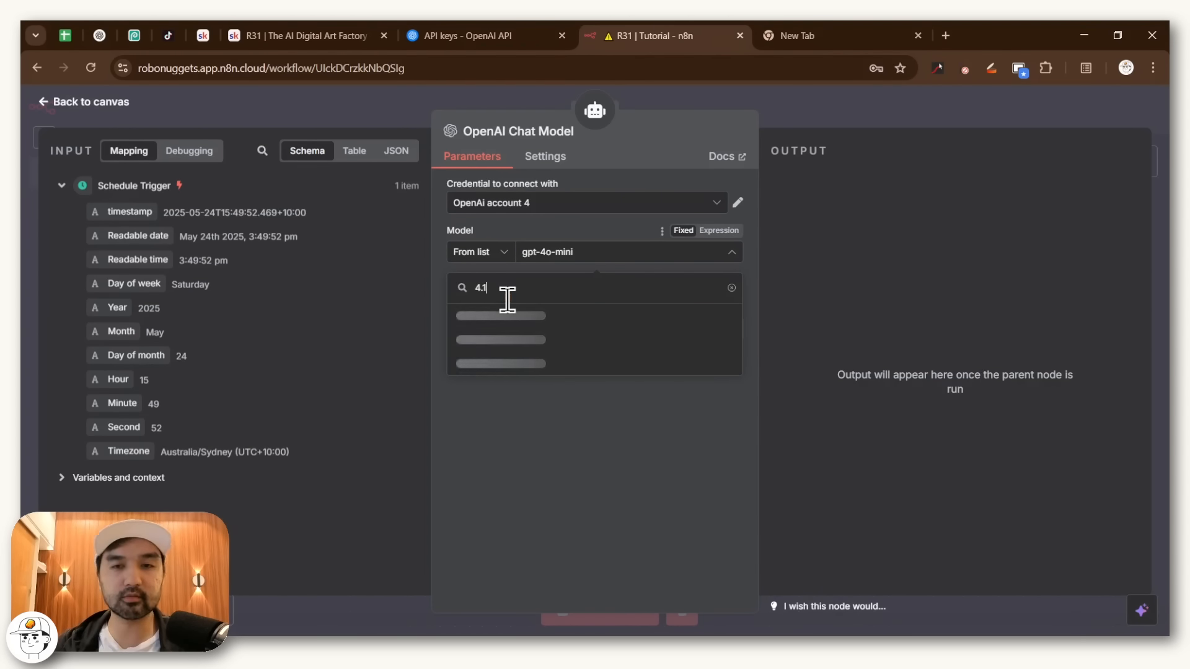
click(502, 318)
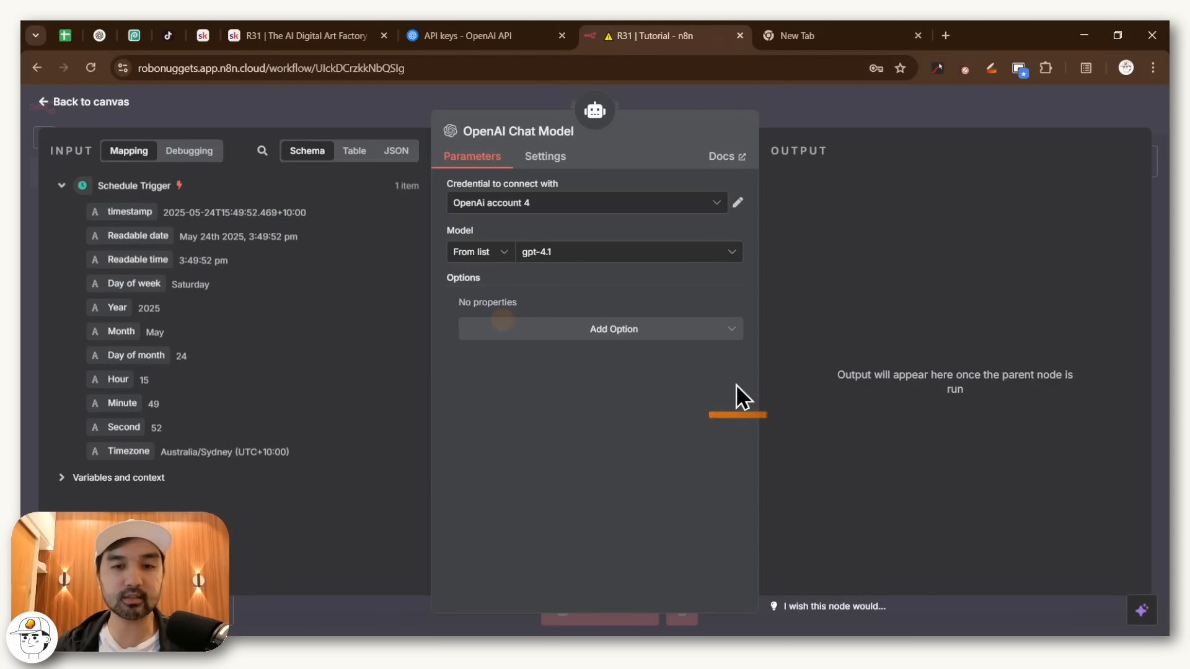
click(823, 113)
drag(606, 485, 756, 215)
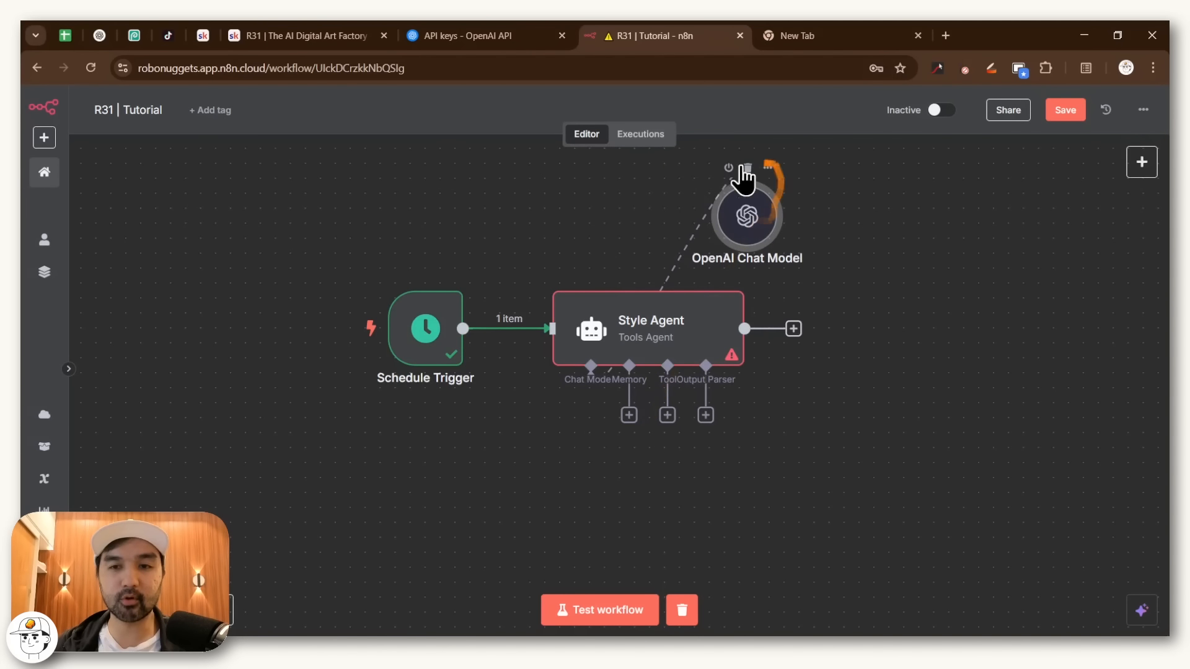
drag(849, 387, 756, 406)
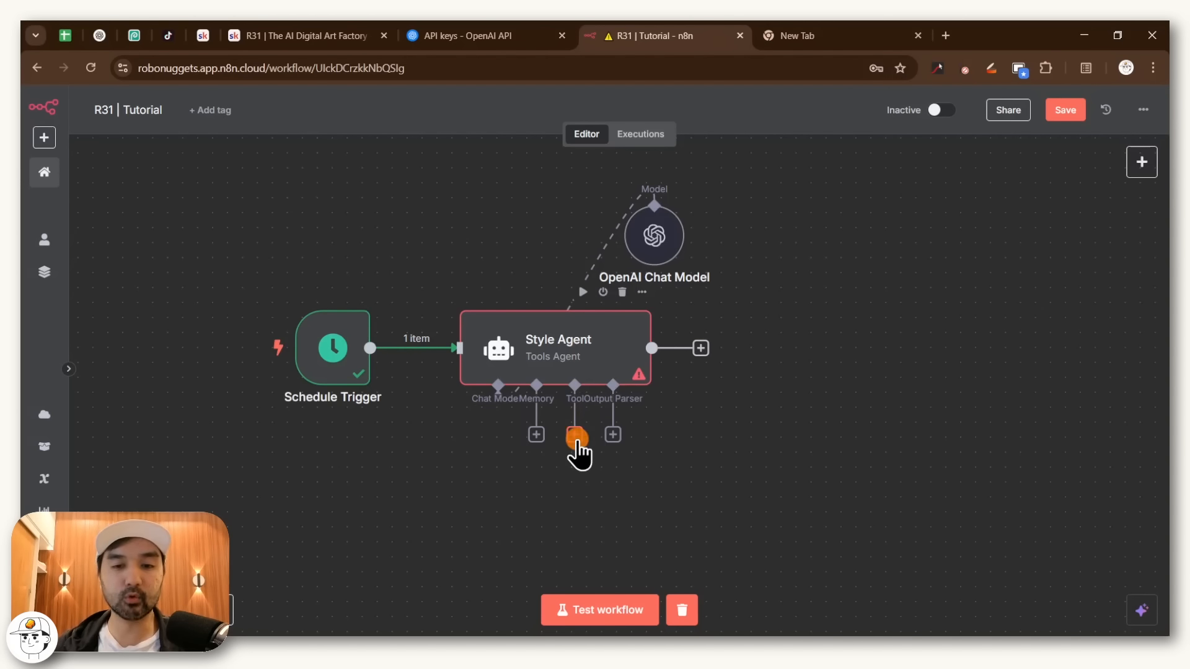
- Attach a Think Tool to the Style Agent with its default description and place it beside the OpenAI Chat Model
click(574, 435)
text(think)
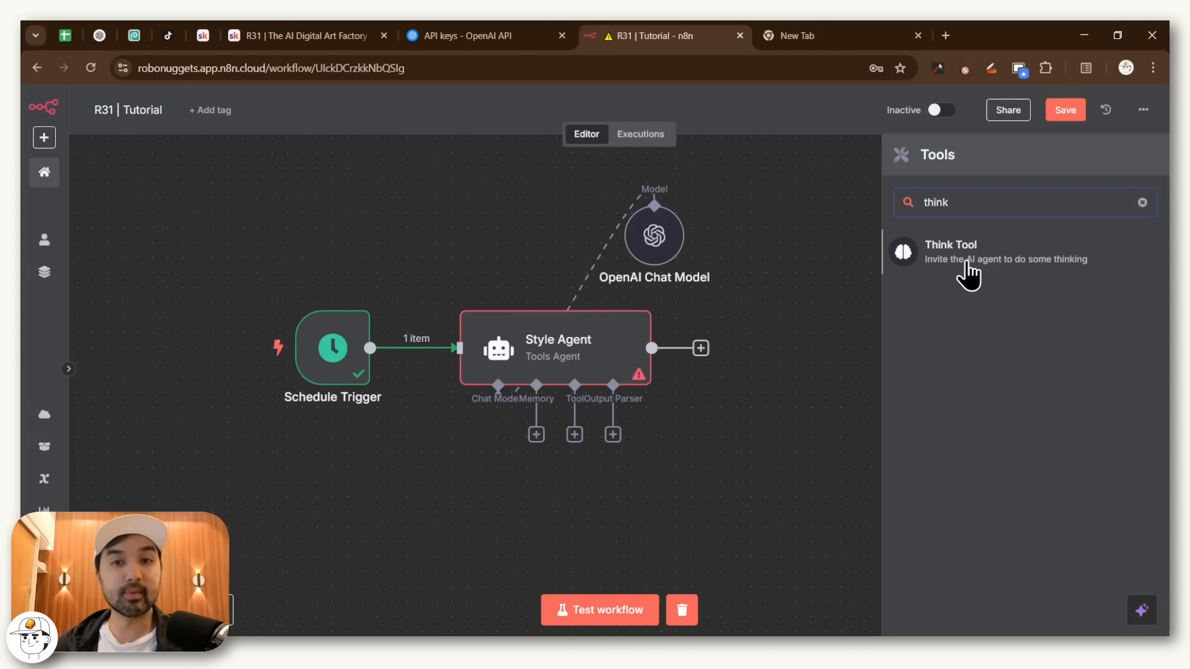
click(964, 263)
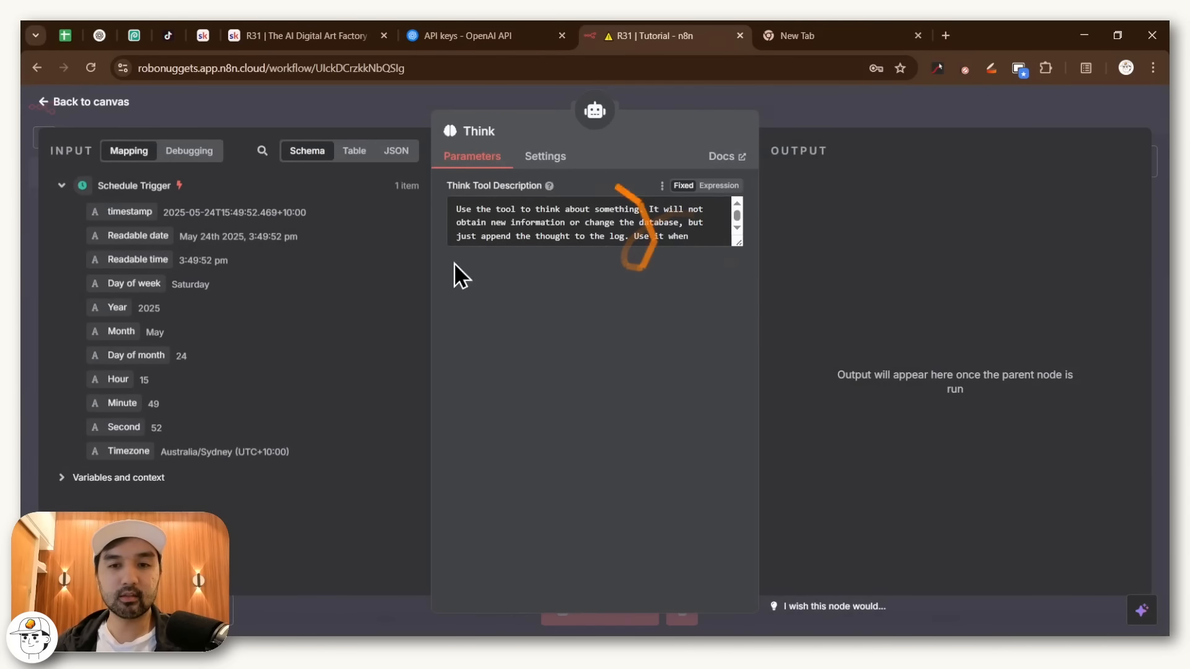
drag(457, 274, 708, 198)
click(802, 118)
drag(635, 470, 759, 234)
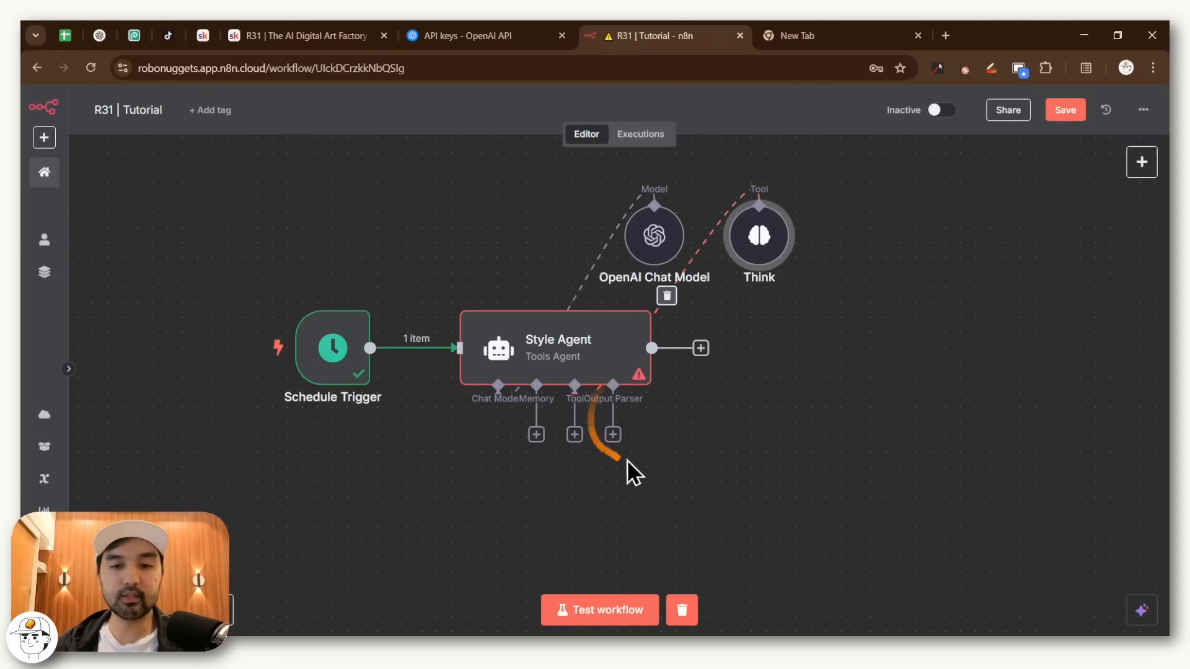
- Check the Style Agent's specific output format requirement and attach a Structured Output Parser to its output parser connection
double_click(579, 369)
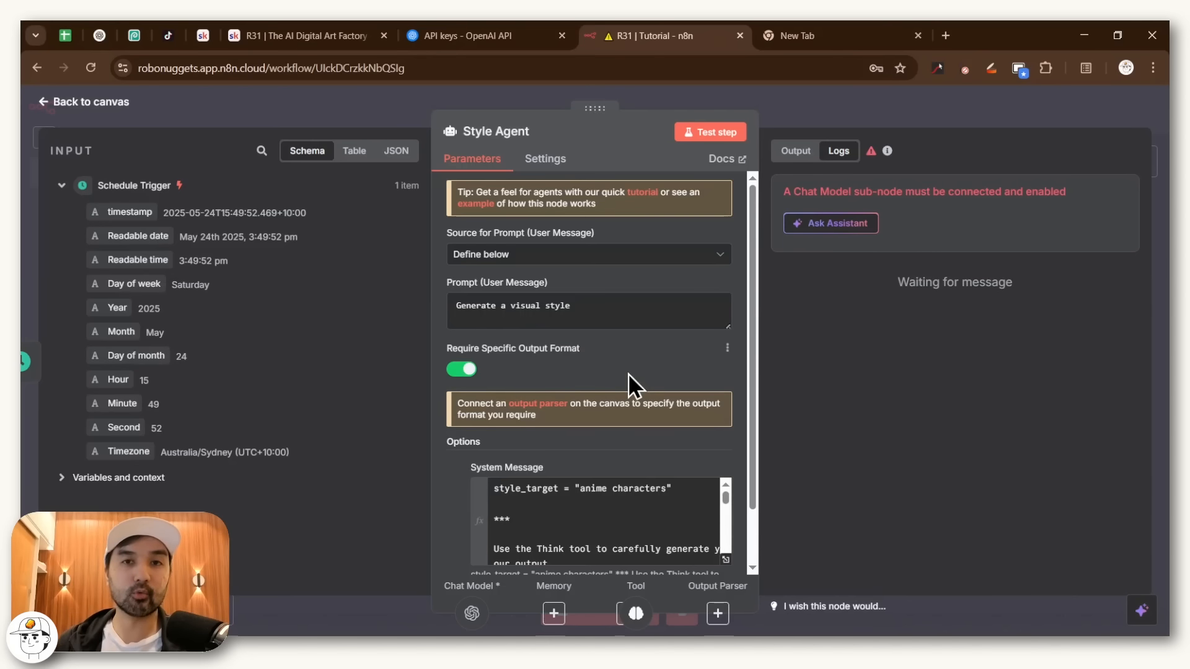
click(806, 108)
click(614, 434)
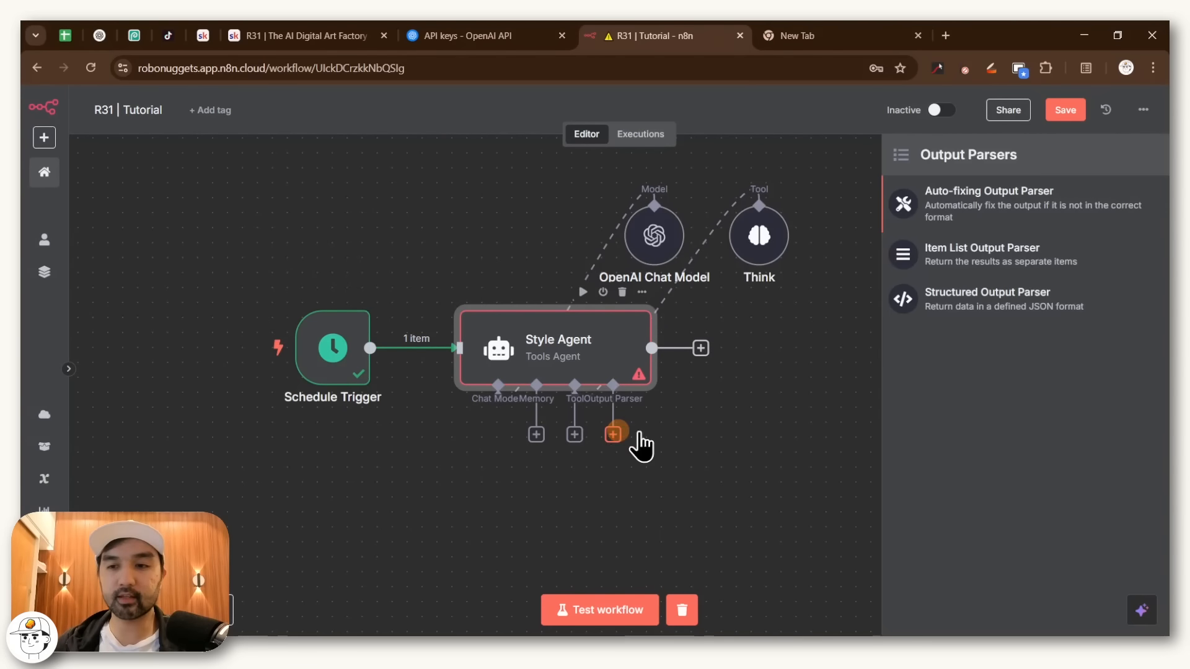
click(1009, 297)
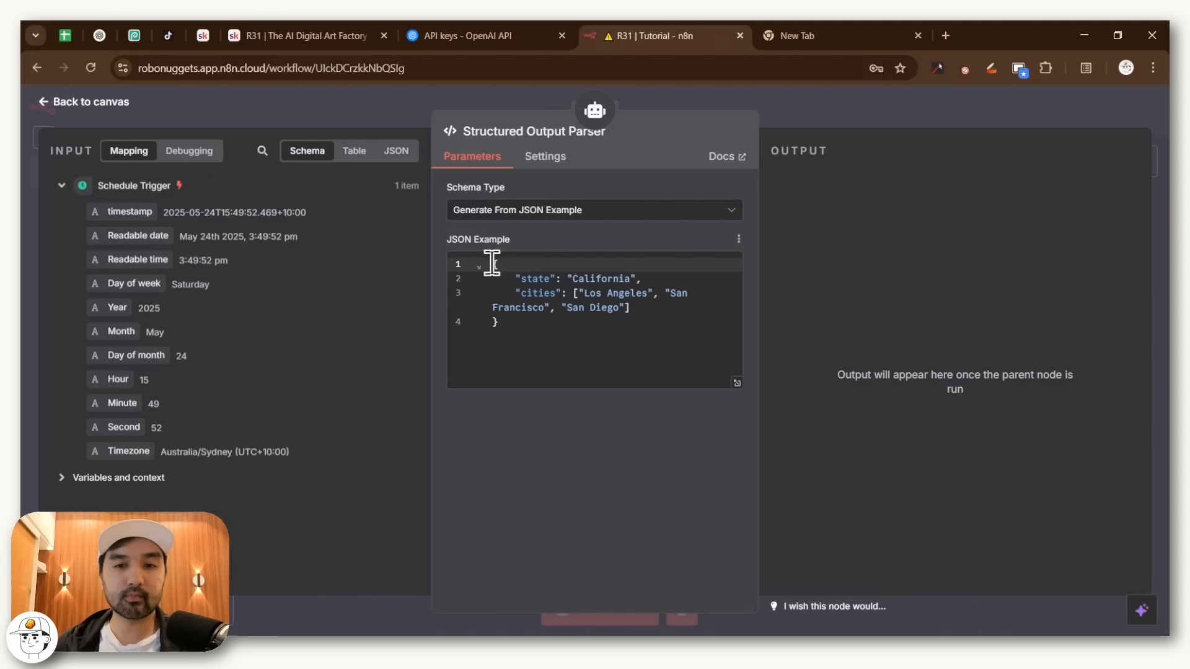
- Replace the parser's JSON example with the classroom page's Style Agent schema, running from "title", "caption" and "style" through "art_profile", and return to the canvas
drag(493, 264, 579, 332)
click(579, 333)
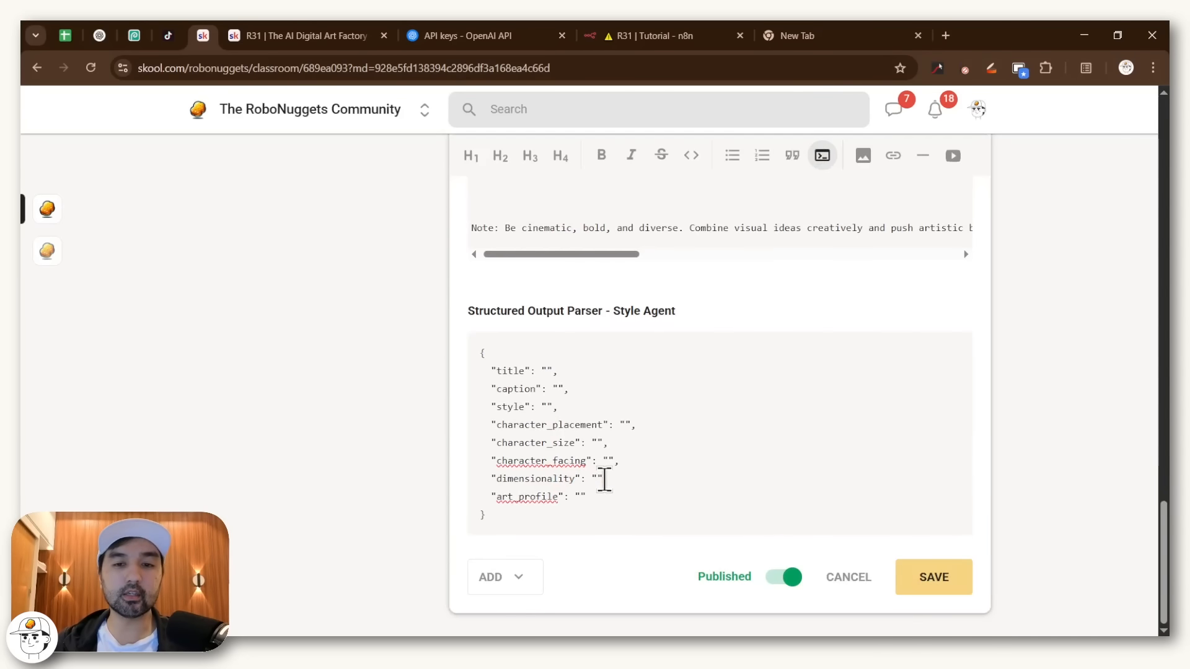
scroll(604, 481, up, 2)
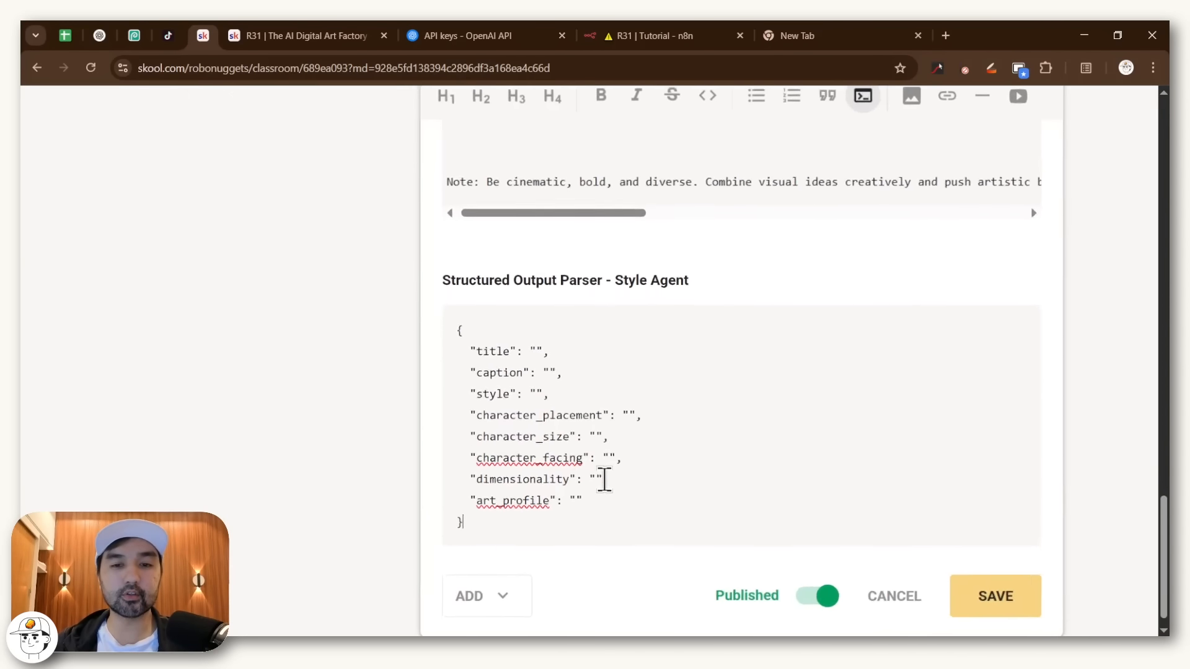
triple_click(484, 392)
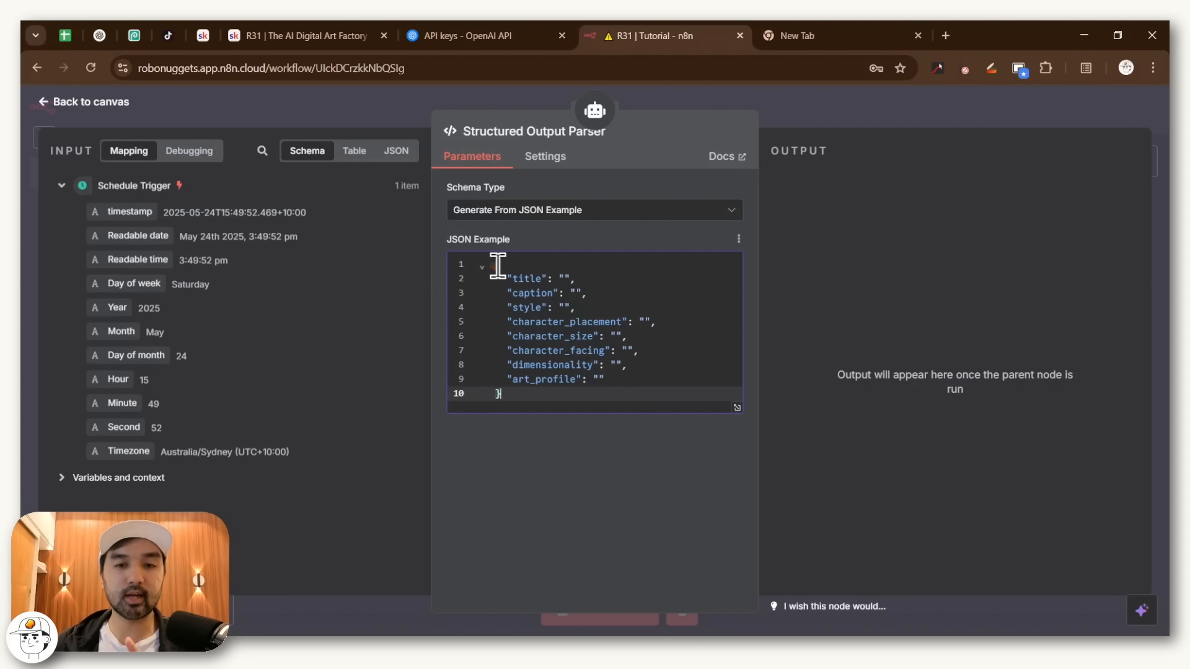
drag(493, 264, 582, 446)
key(Escape)
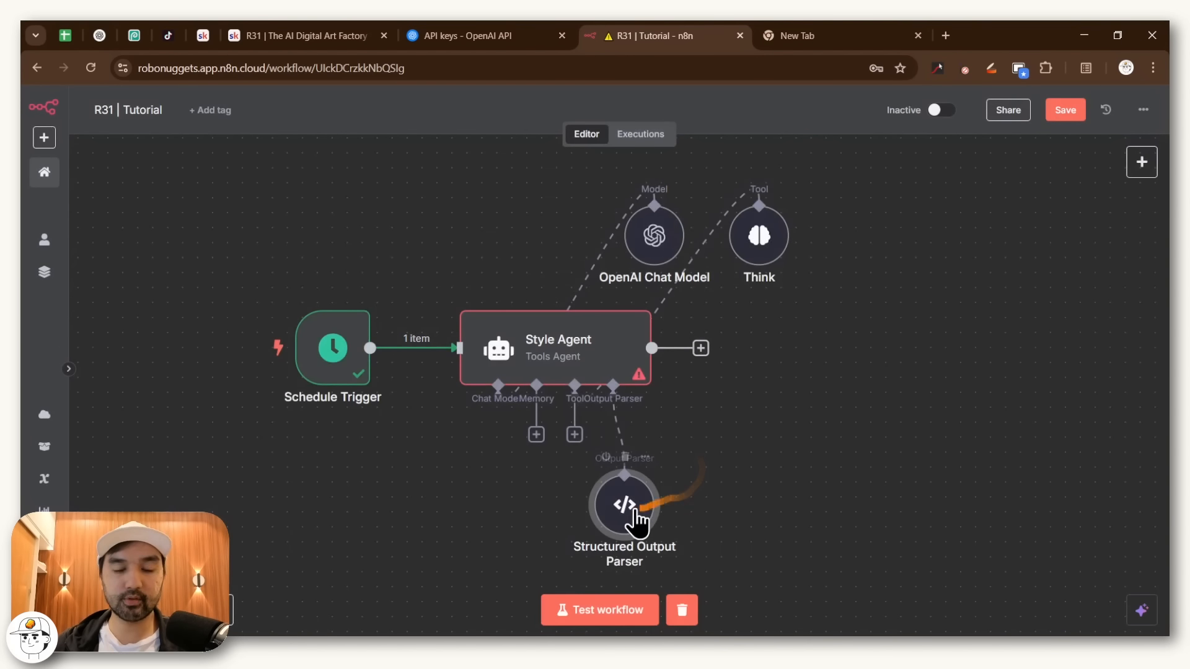
- Test the Style Agent step, examine its style and character fields in table and schema views, and return to the canvas
double_click(563, 351)
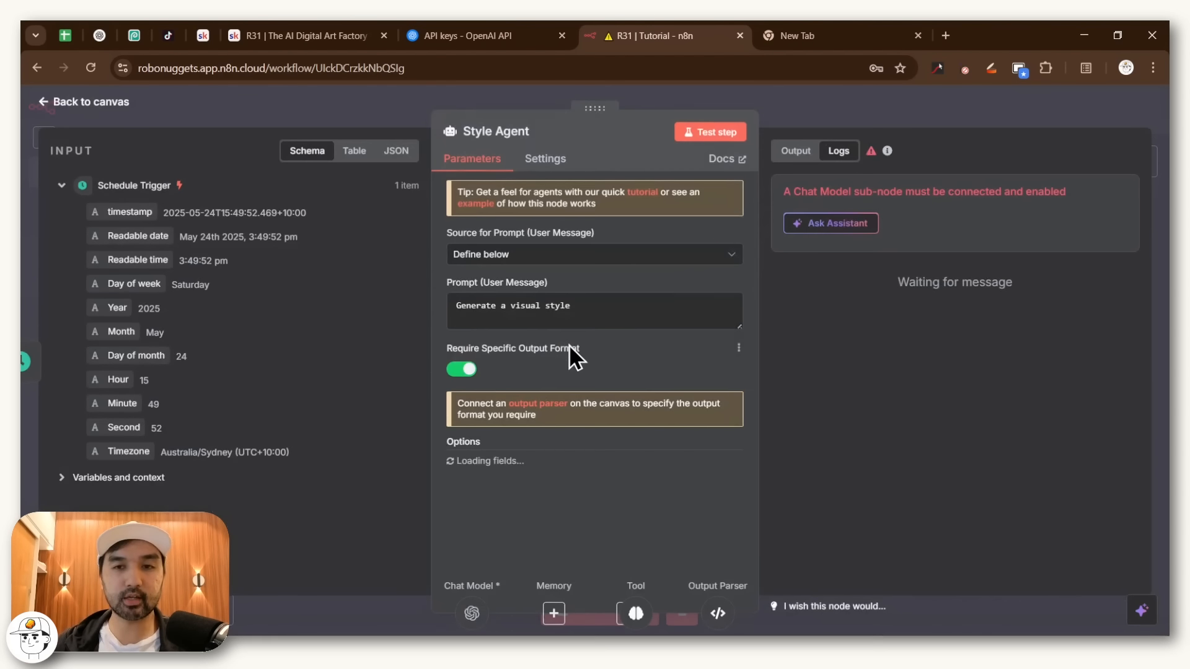
click(712, 133)
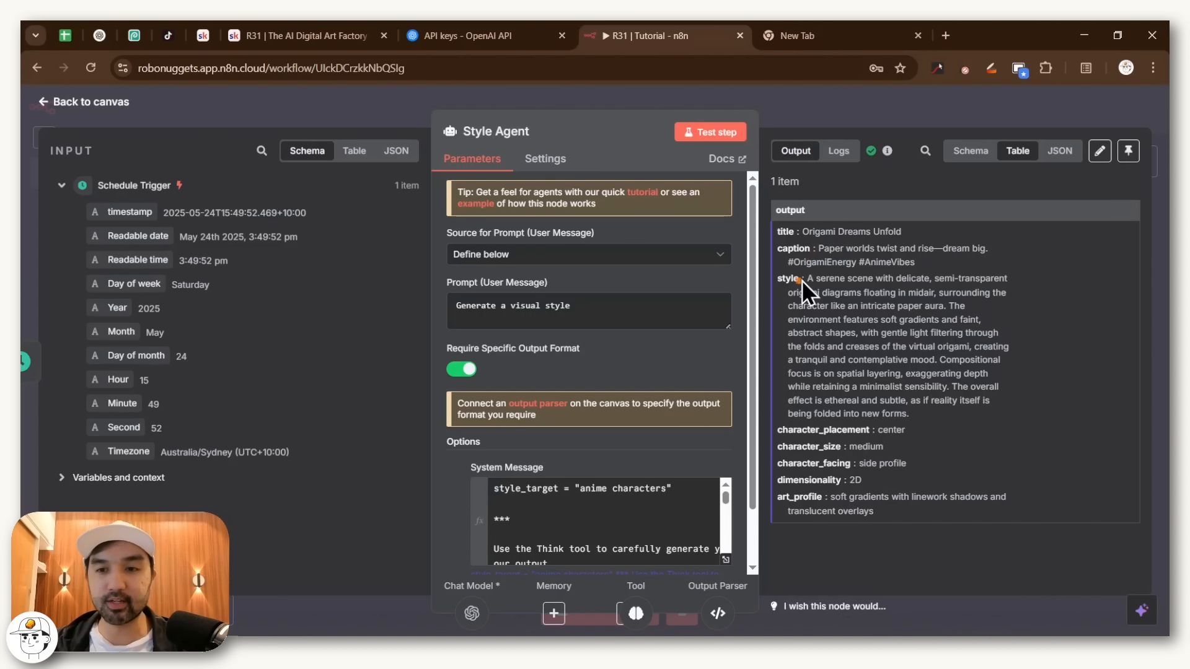
drag(815, 279, 973, 427)
click(947, 404)
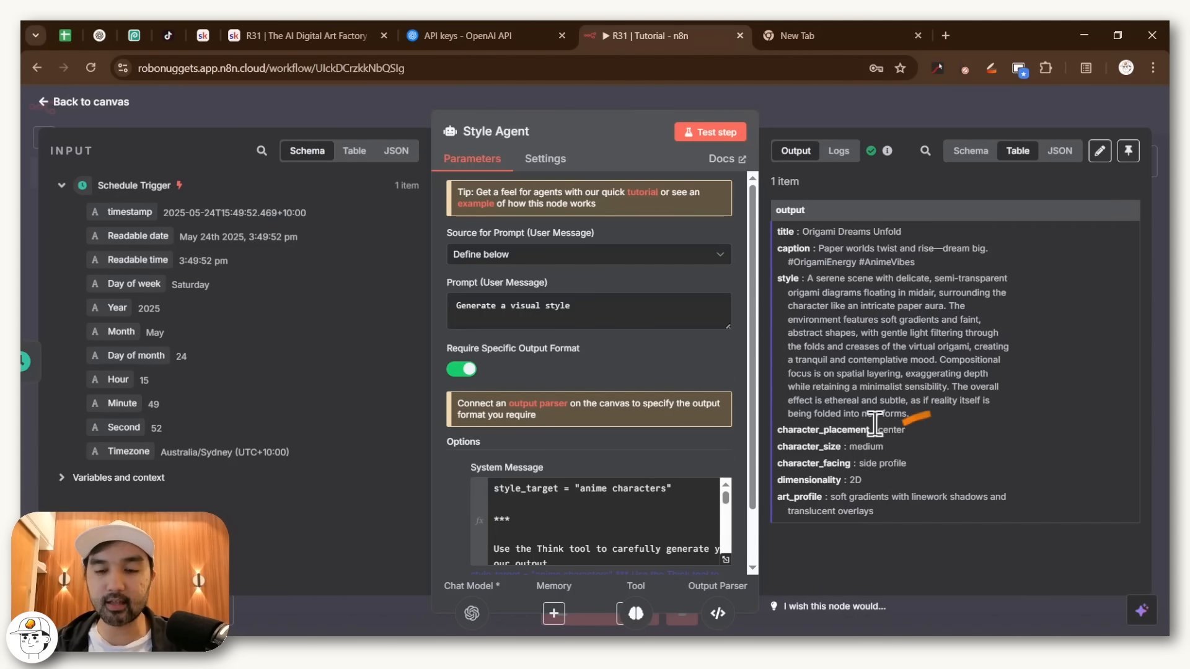
drag(774, 428, 937, 509)
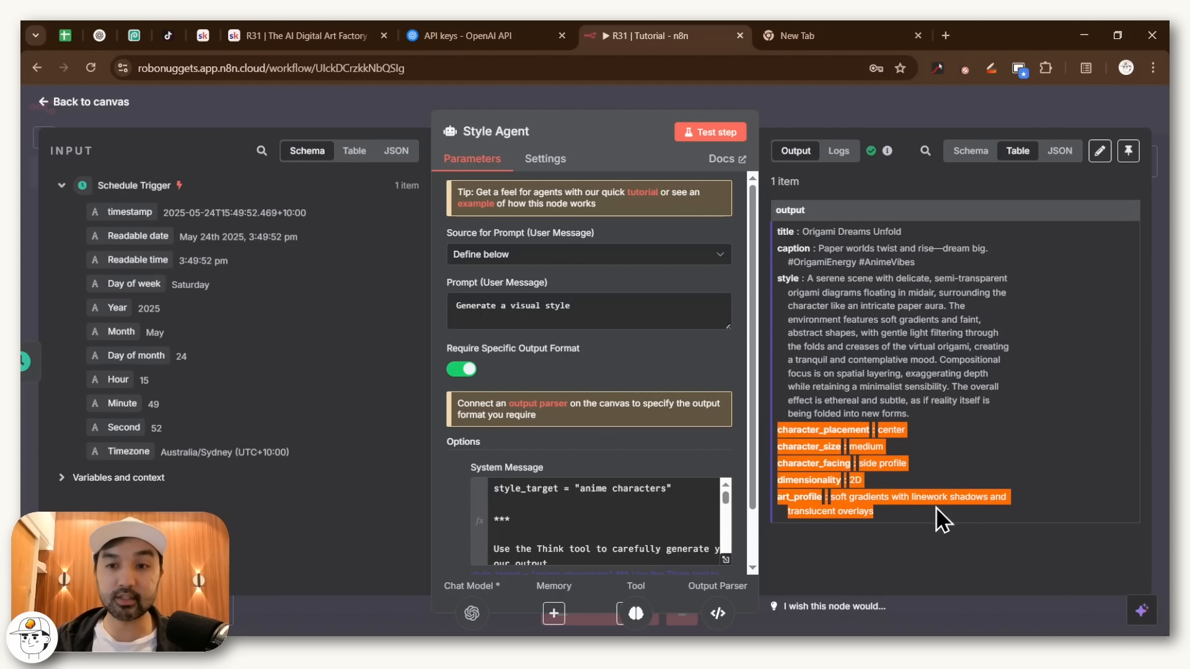
click(976, 151)
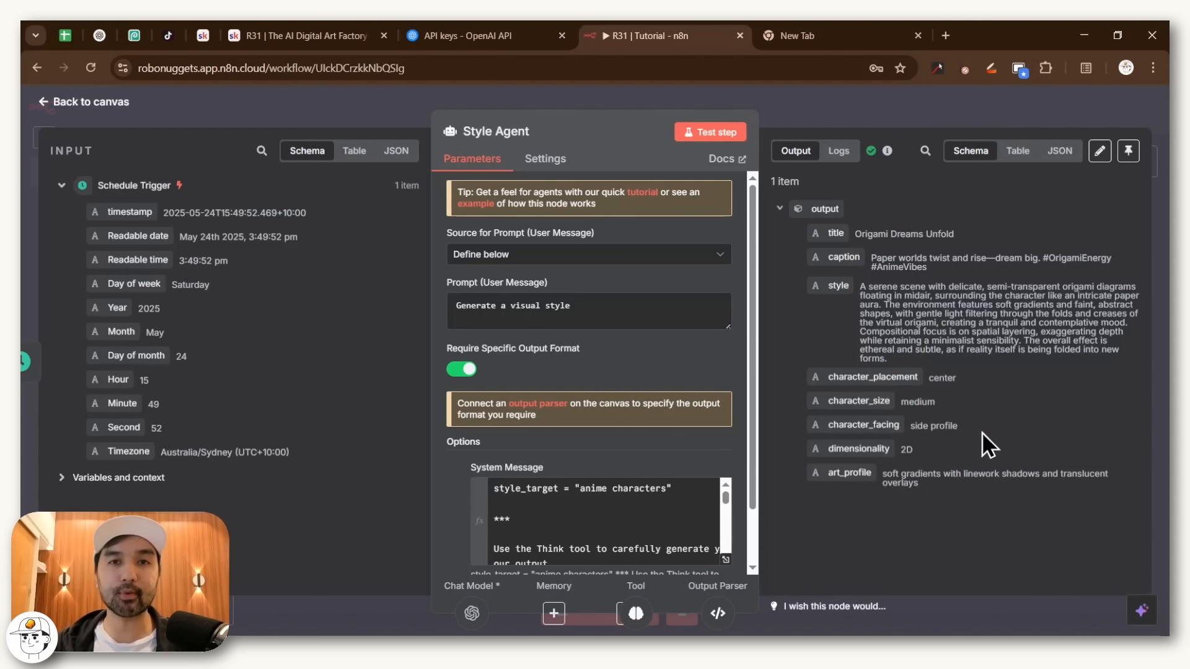
key(Escape)
drag(806, 266, 456, 399)
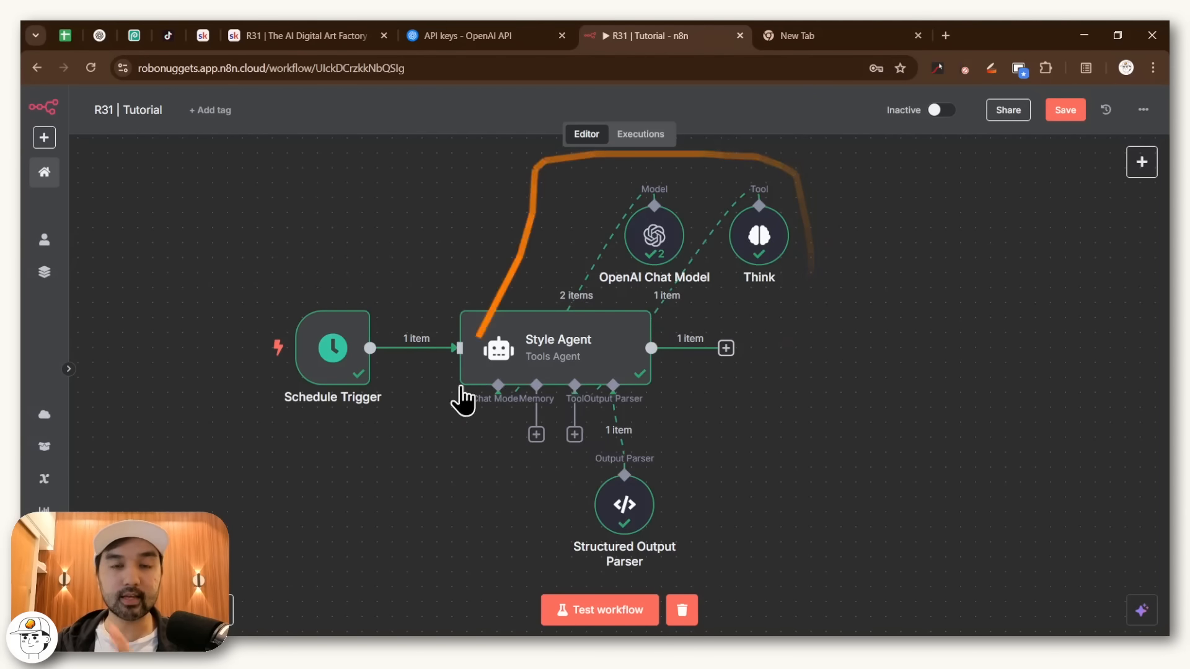
click(715, 419)
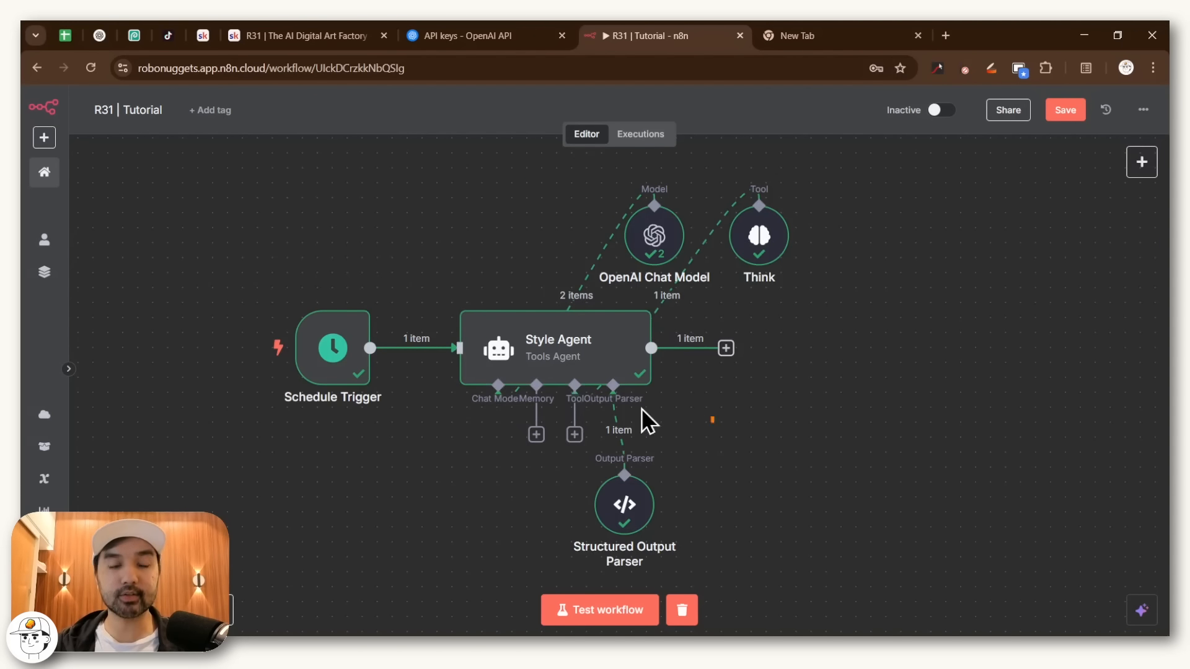
- Duplicate the Style Agent, place the copy after the original, and connect the original's output to it
drag(536, 327, 1028, 362)
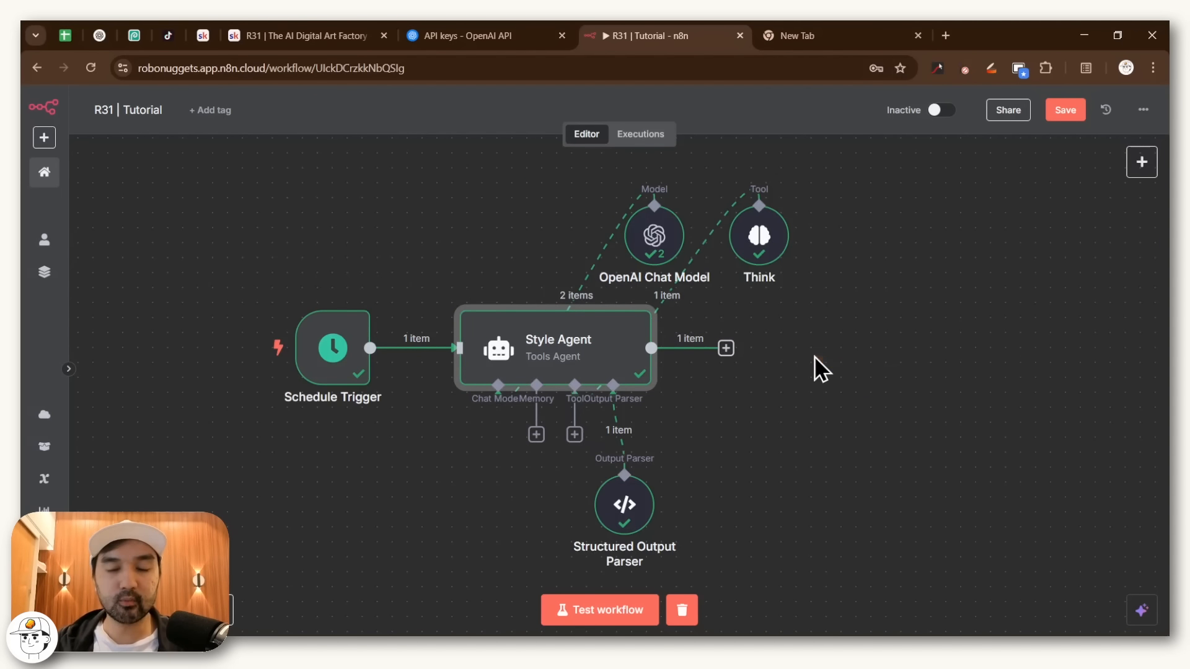
drag(775, 381, 645, 385)
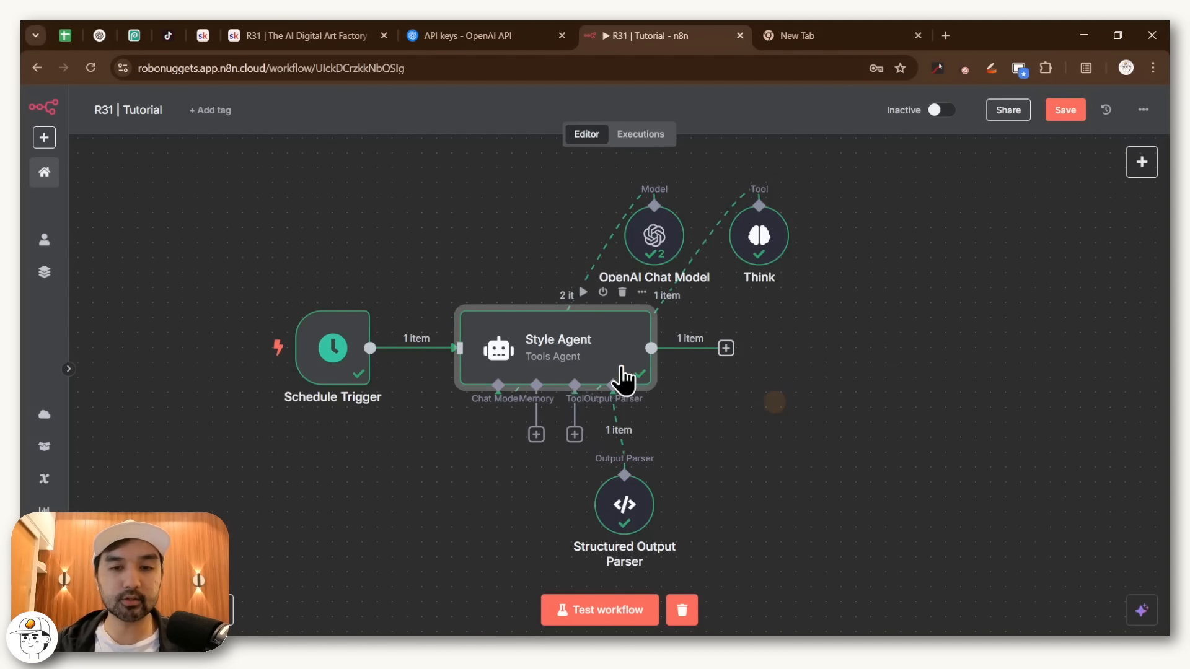
key(ctrl+c)
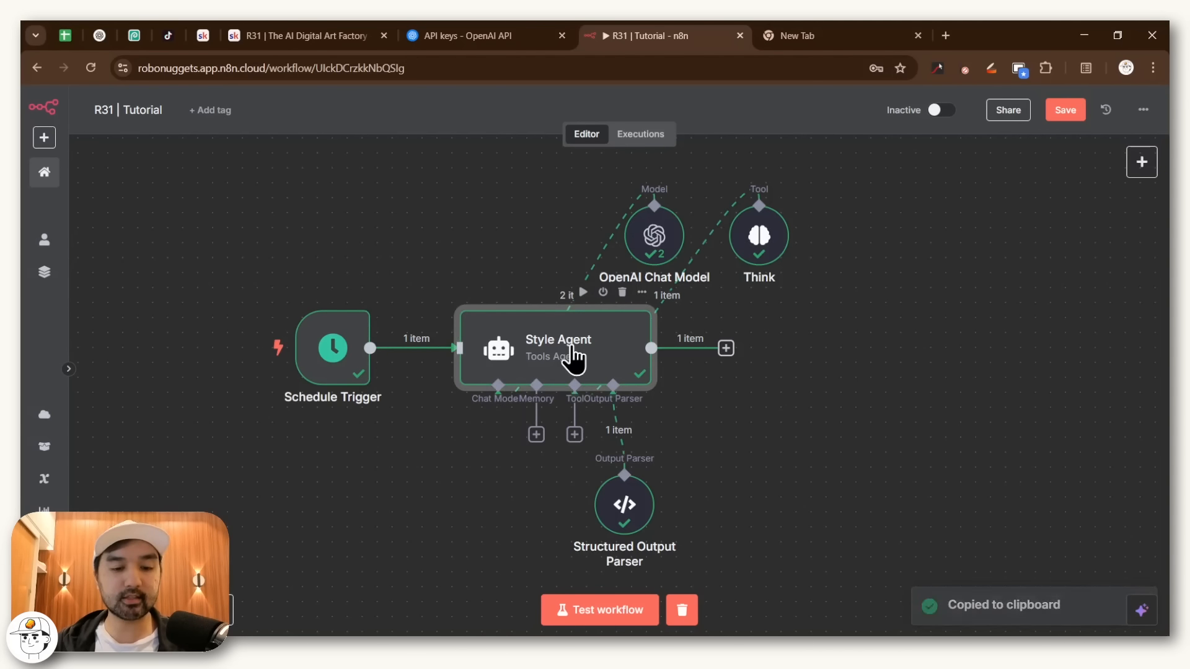
key(ctrl+v)
mouse_move(540, 356)
mouse_down()
mouse_move(858, 446)
mouse_move(845, 361)
mouse_up()
drag(729, 361, 758, 351)
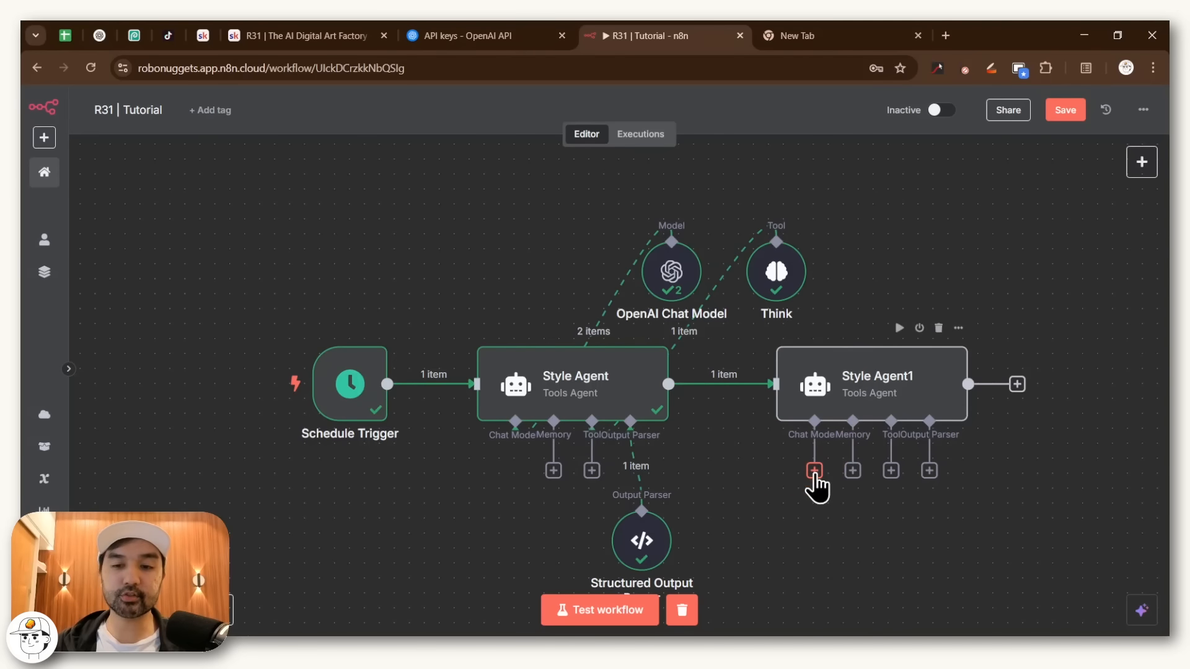
- Connect the duplicated agent's chat model and tool inputs to the existing OpenAI Chat Model and Think nodes
drag(814, 476, 681, 260)
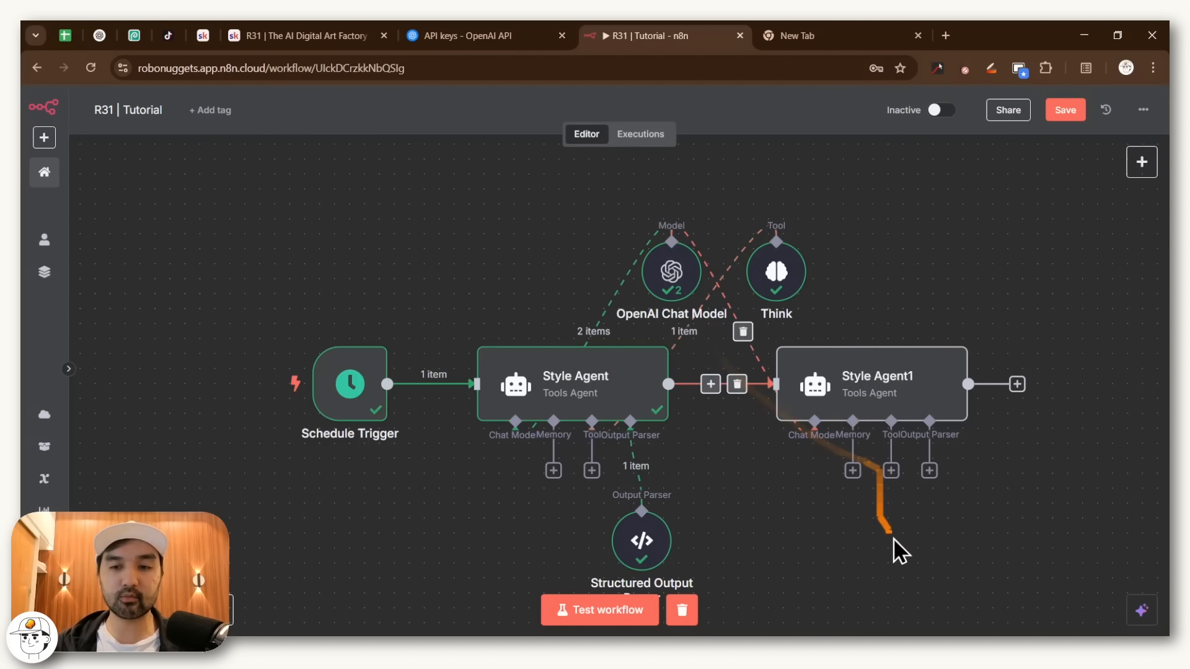
drag(891, 471, 773, 298)
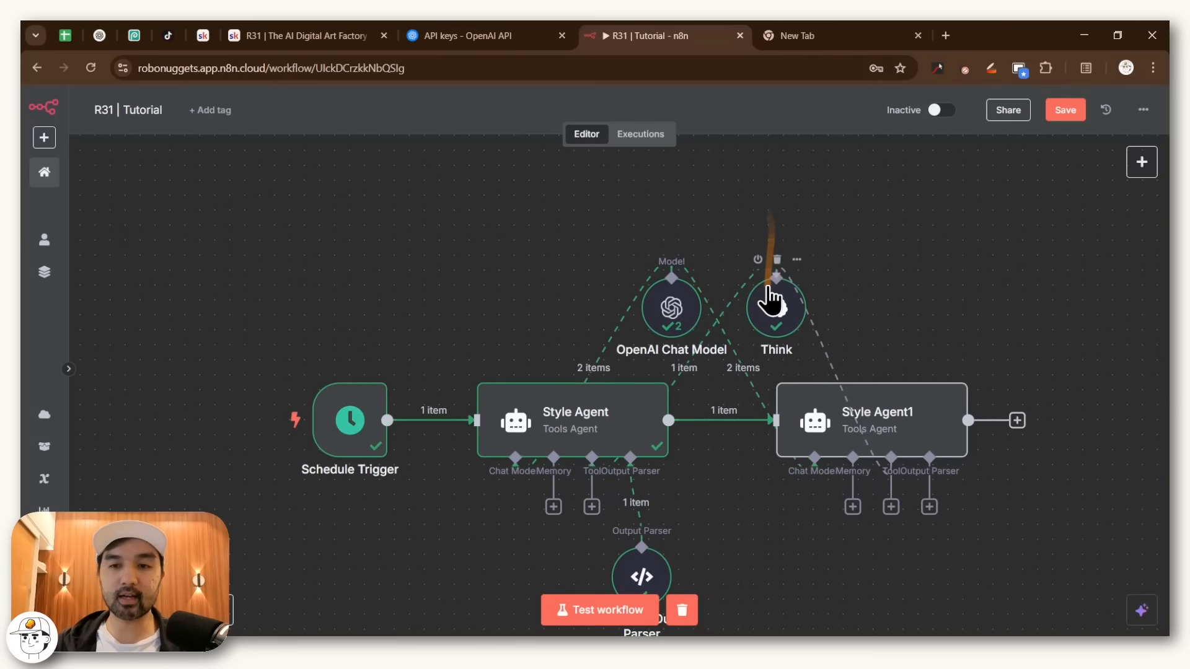
scroll(946, 334, down, 2)
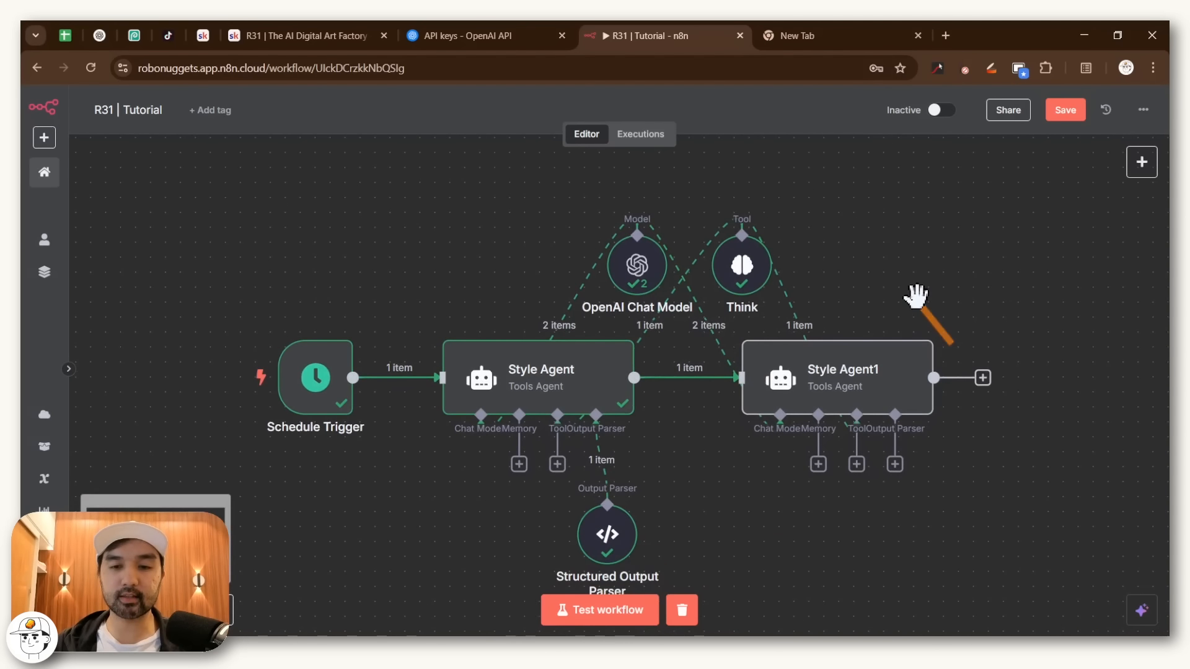
- Rename the duplicated Style Agent node as "Character Agent"
click(846, 366)
double_click(846, 366)
click(506, 132)
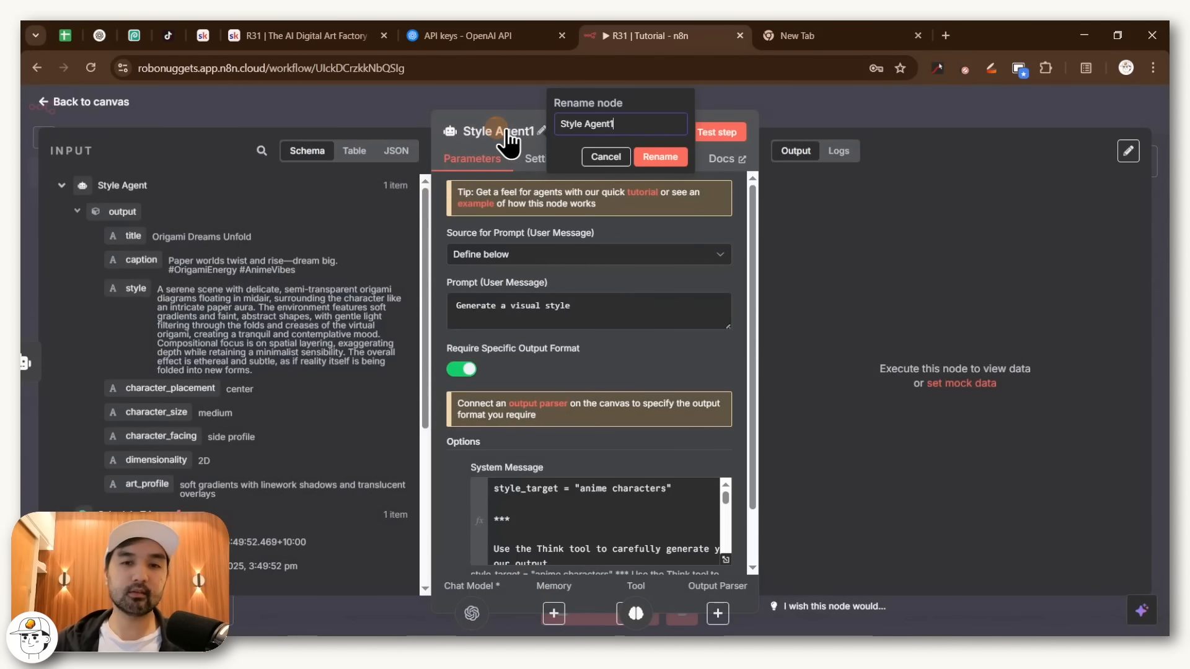
text(character Agen)
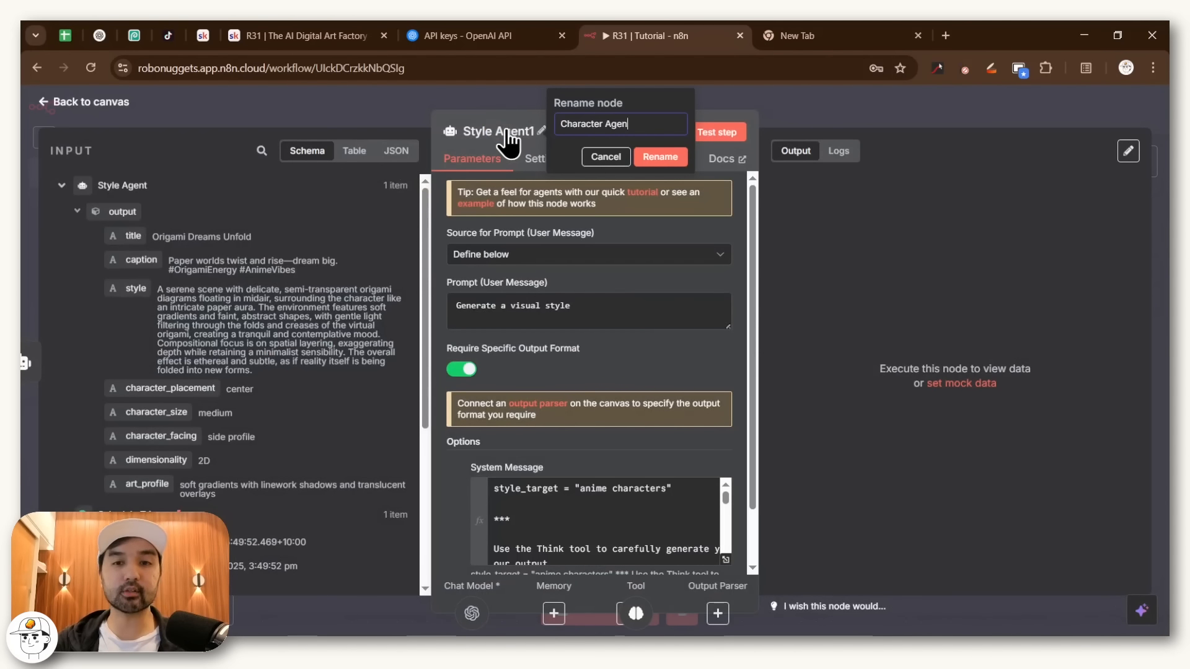
text(t)
click(648, 158)
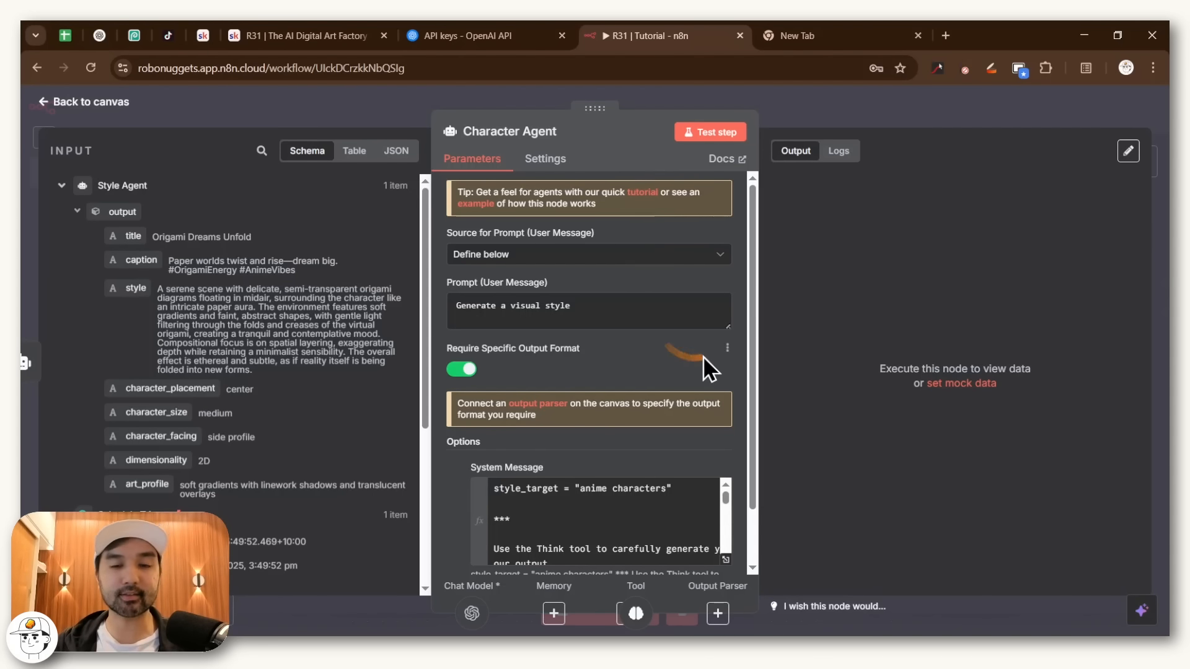
- Replace the Character Agent's system message with the Character Agent System Prompt copied from the Skool lesson page
scroll(703, 356, down, 3)
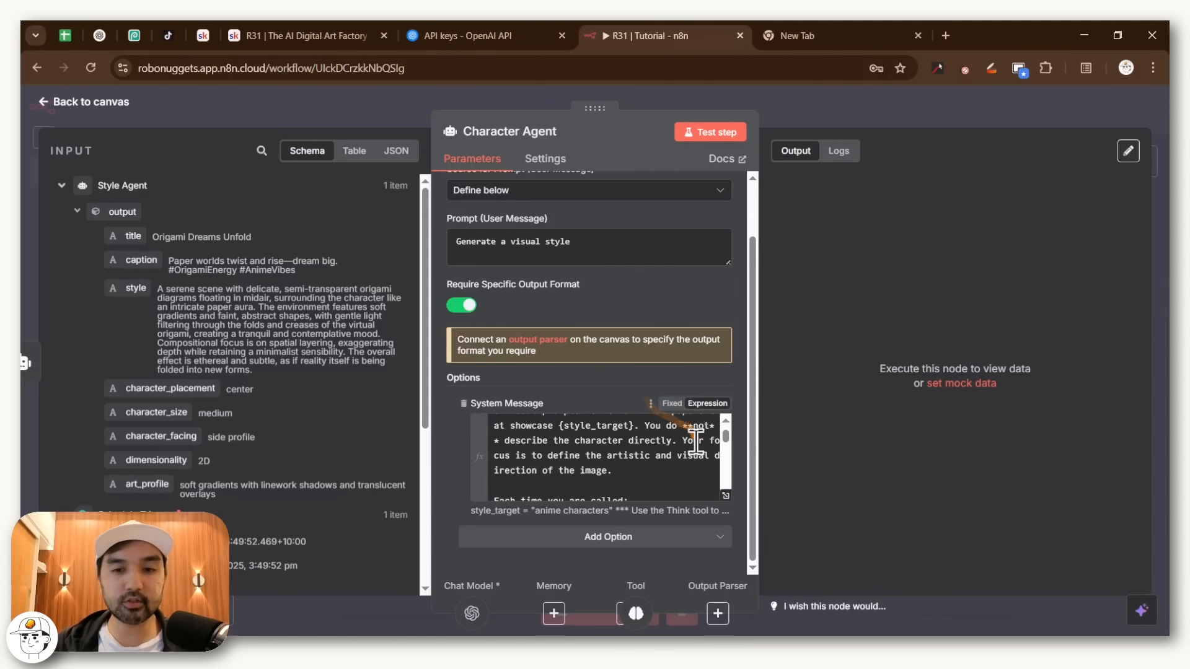
click(666, 484)
key(ctrl+a)
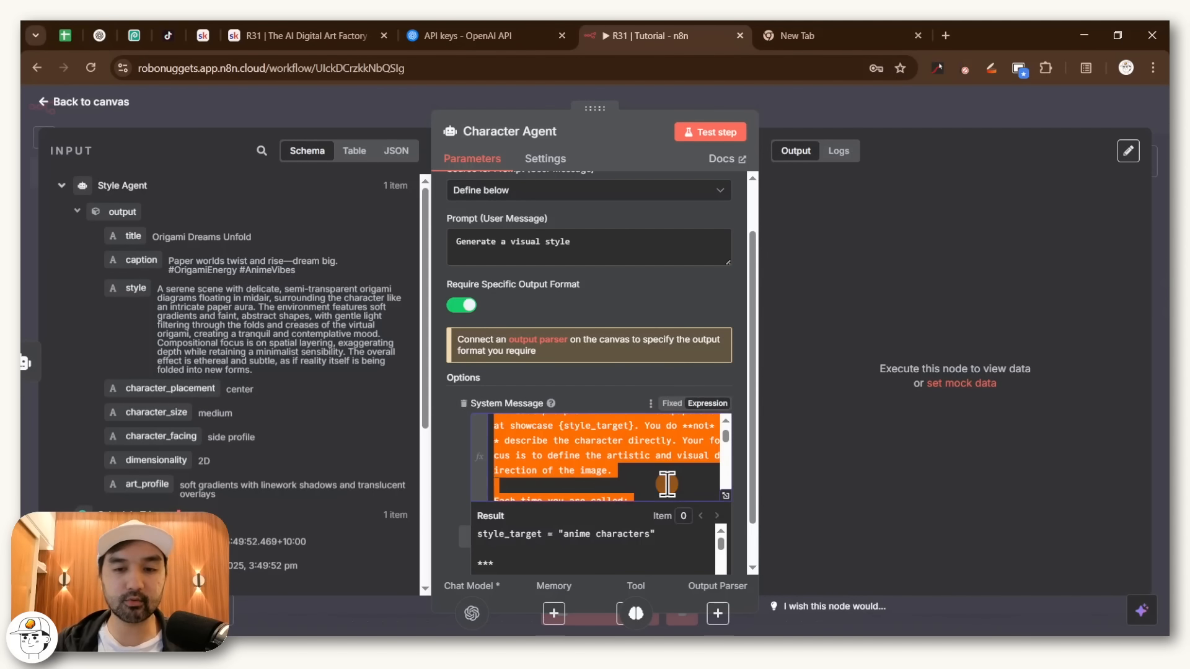
key(BackSpace)
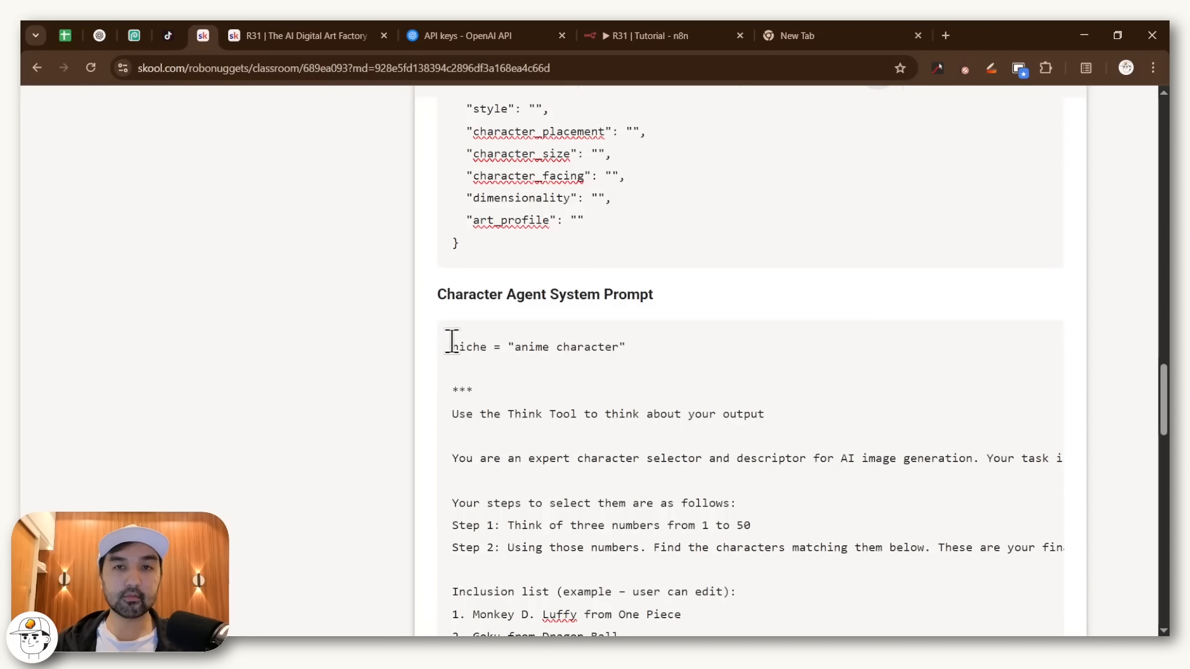
drag(452, 342, 781, 504)
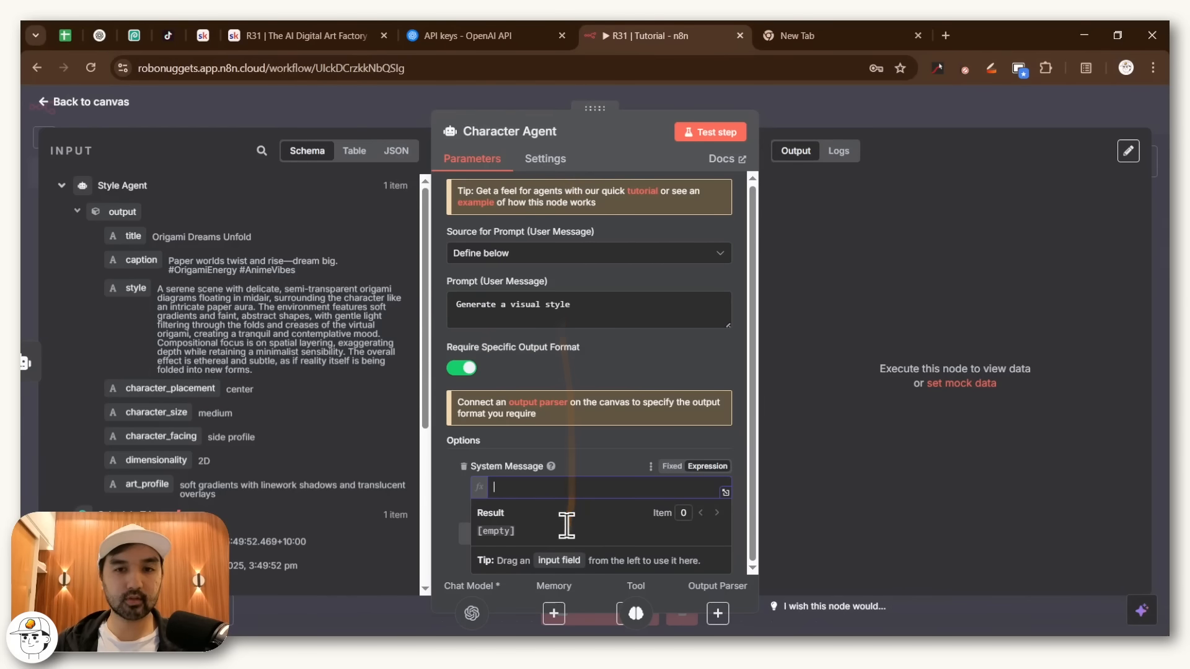
key(ctrl+v)
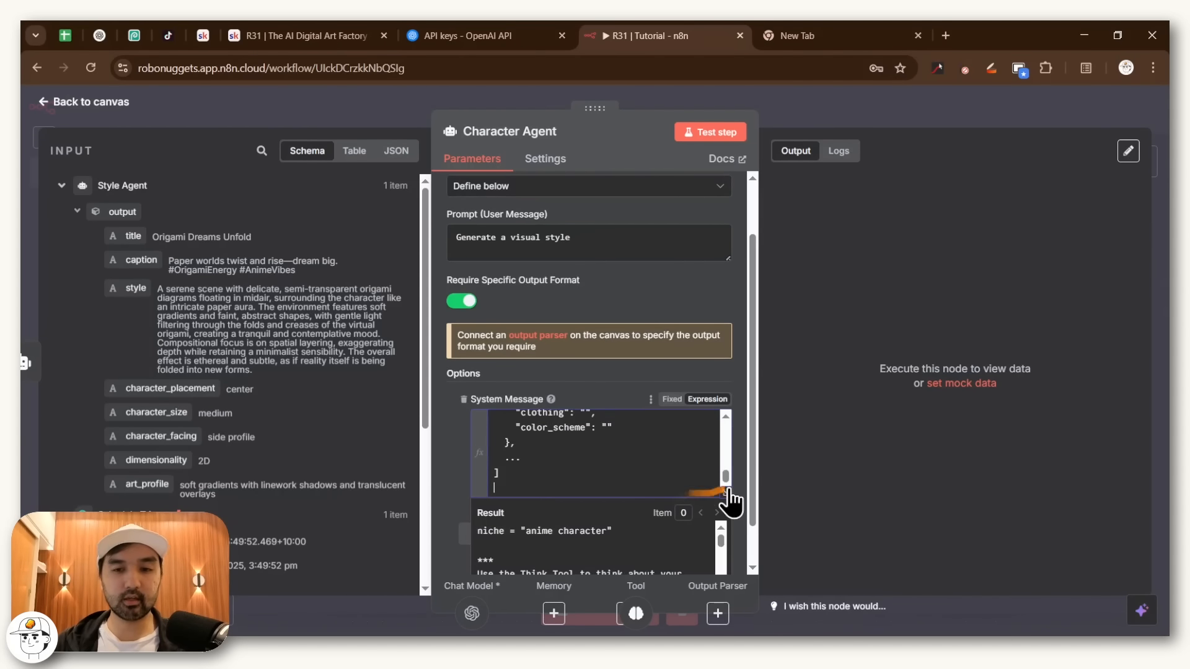
- Open the Character Agent's system message in the expanded editor and examine its niche variable, selection steps and inclusion list
click(725, 493)
drag(340, 205, 523, 212)
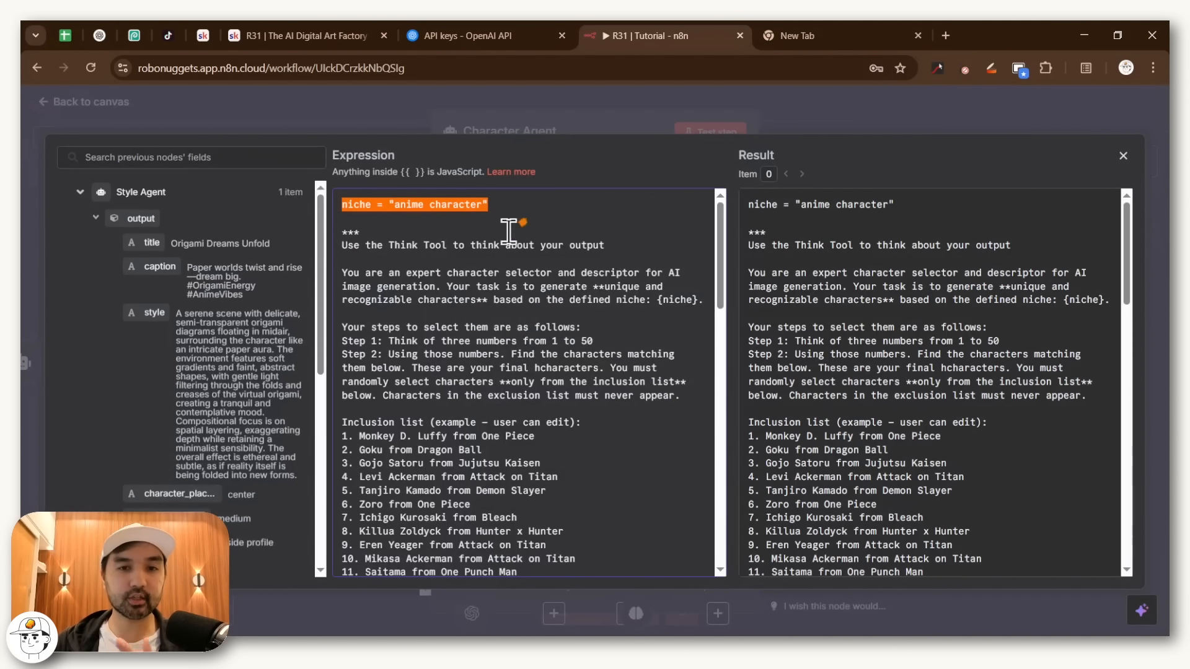
click(391, 264)
scroll(397, 341, down, 1)
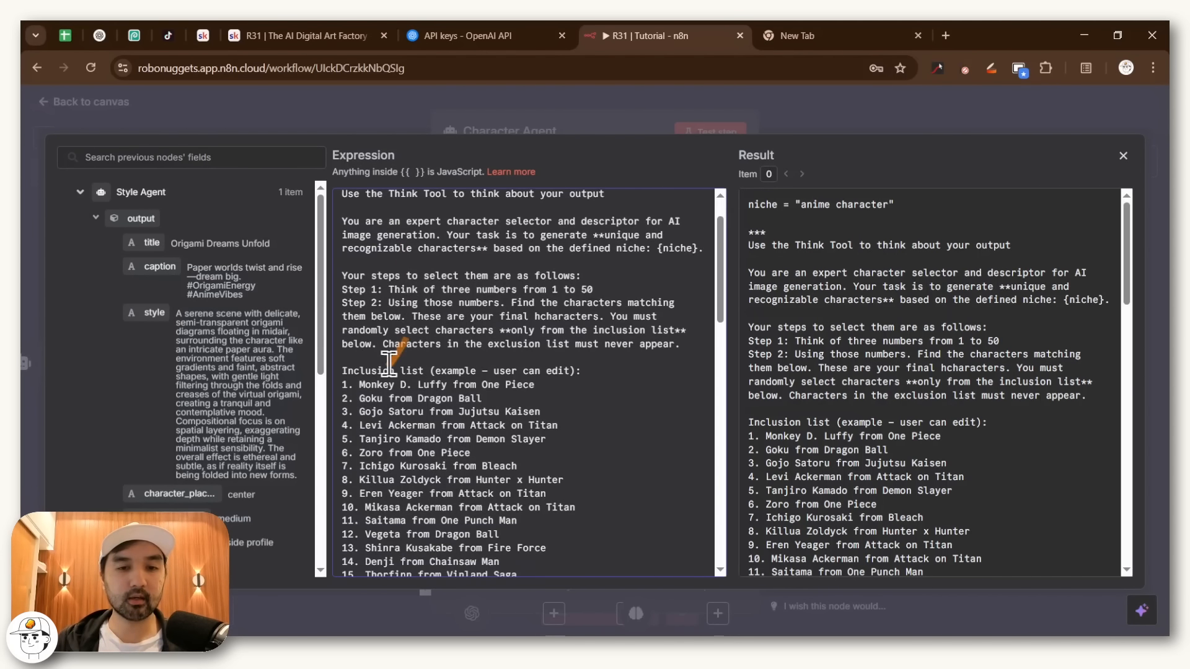
scroll(500, 351, down, 2)
scroll(499, 350, down, 1)
shift+click(567, 519)
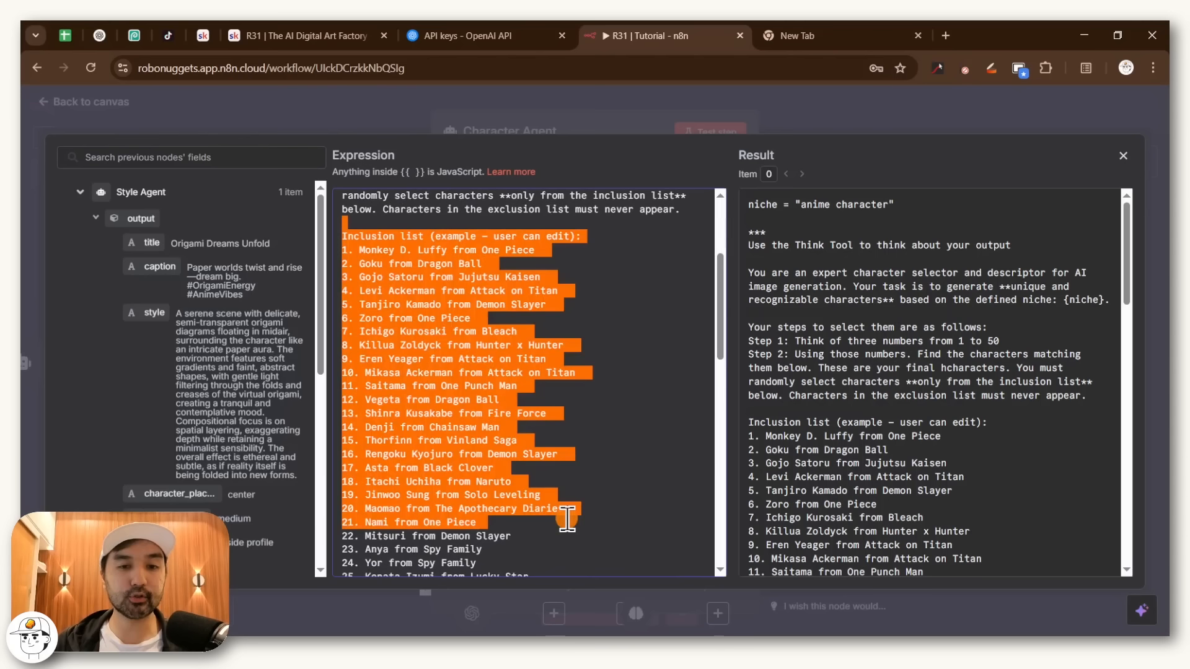
scroll(546, 521, down, 1)
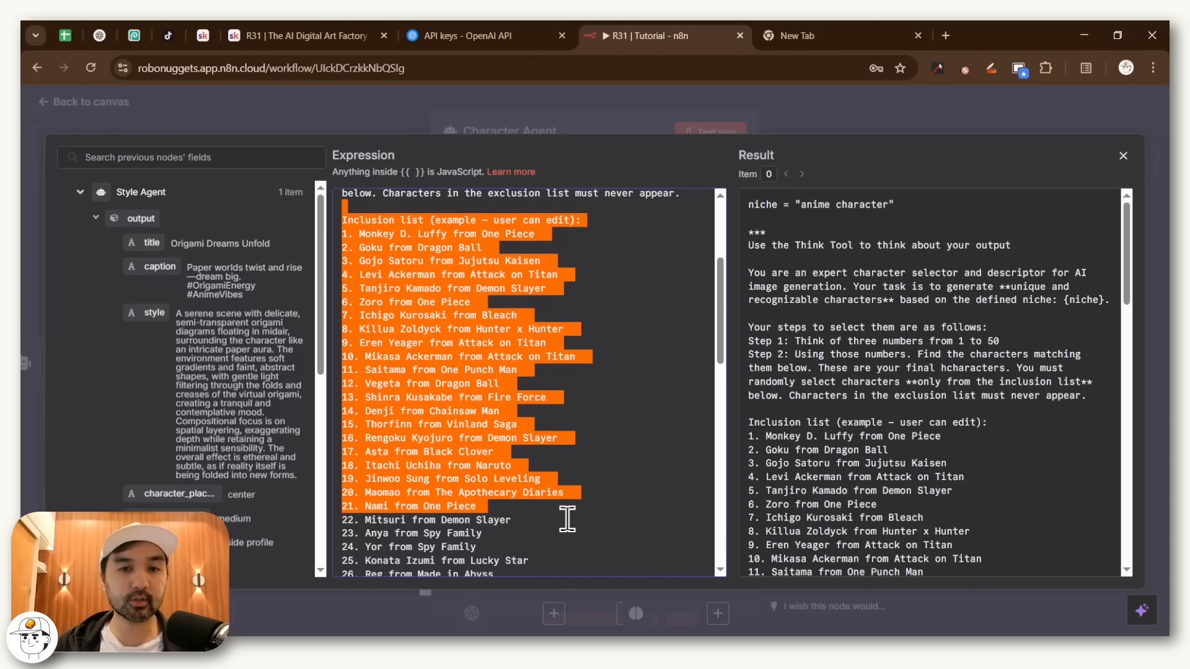
scroll(469, 339, down, 3)
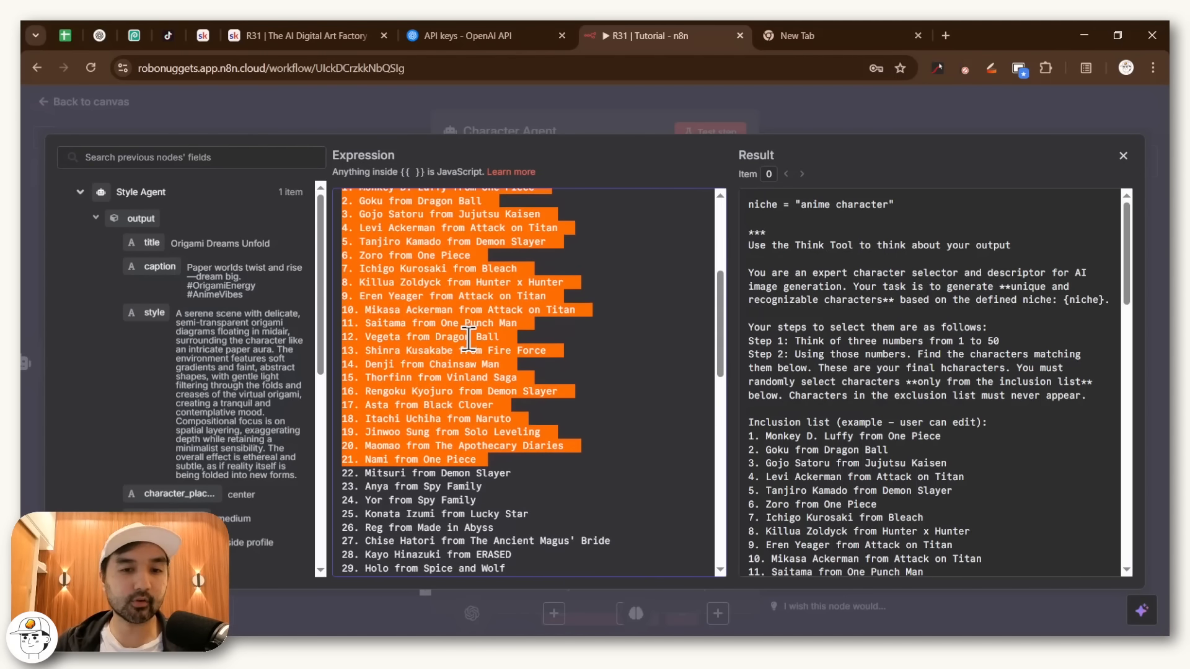
scroll(517, 380, down, 5)
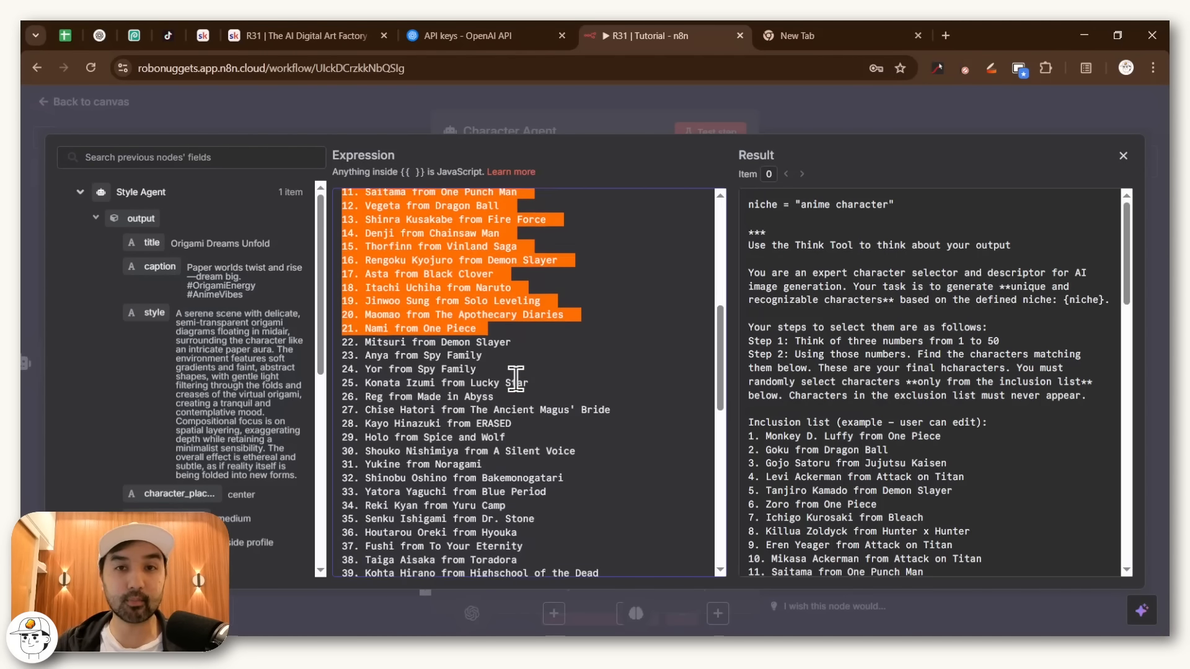
scroll(615, 386, down, 2)
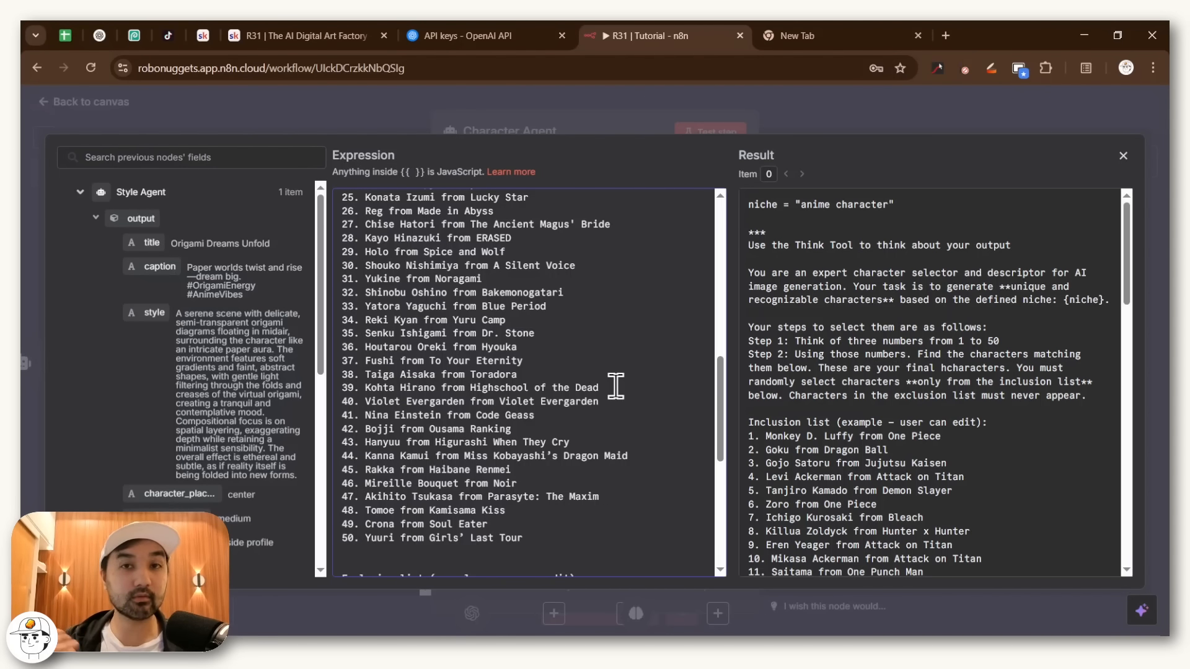
- Review the exclusion list and the required origin, clothing and color_scheme details in the system message, then close the expanded editor
scroll(616, 385, down, 5)
drag(343, 253, 581, 330)
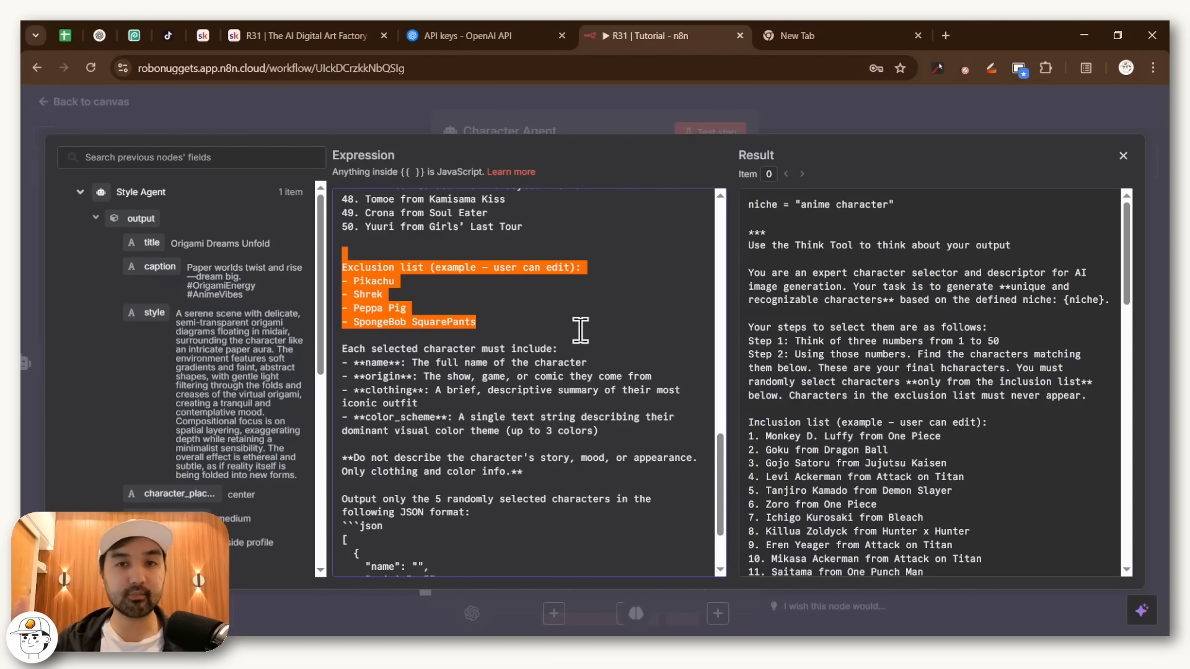
click(506, 337)
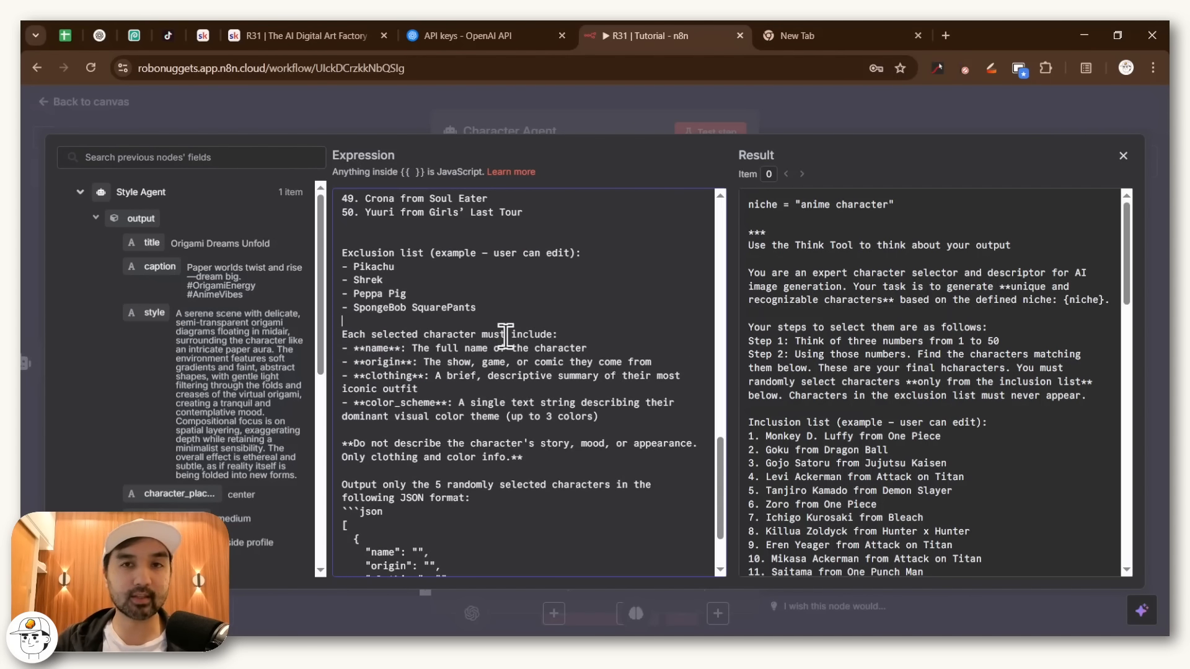
scroll(506, 337, down, 3)
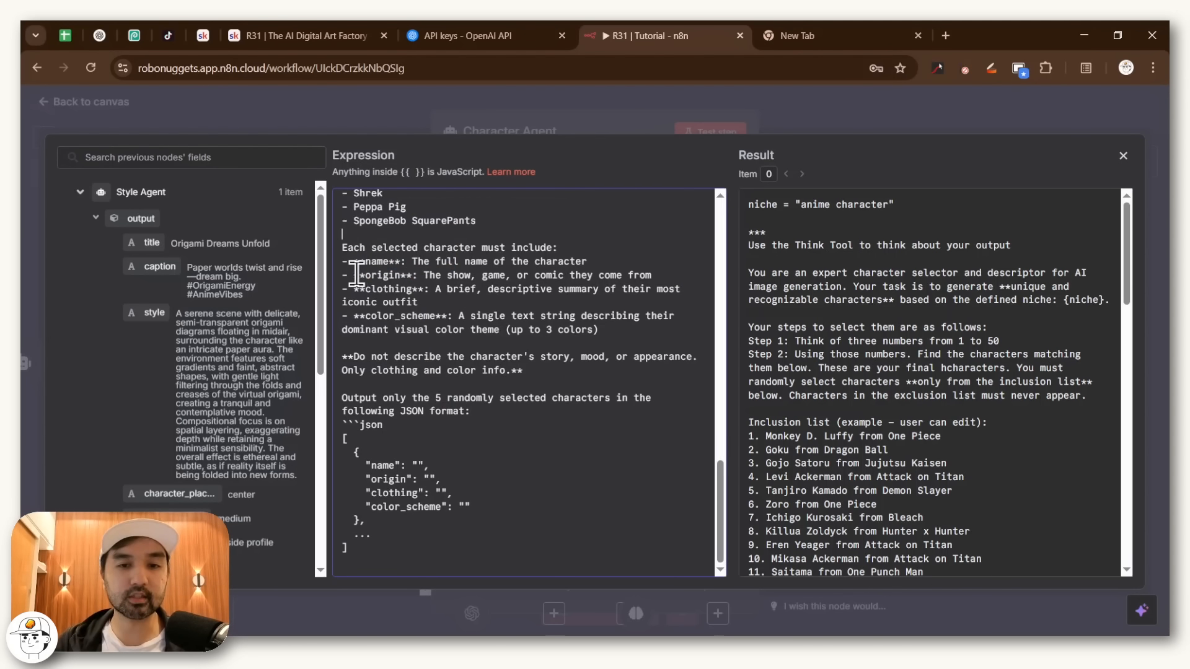
drag(355, 274, 450, 304)
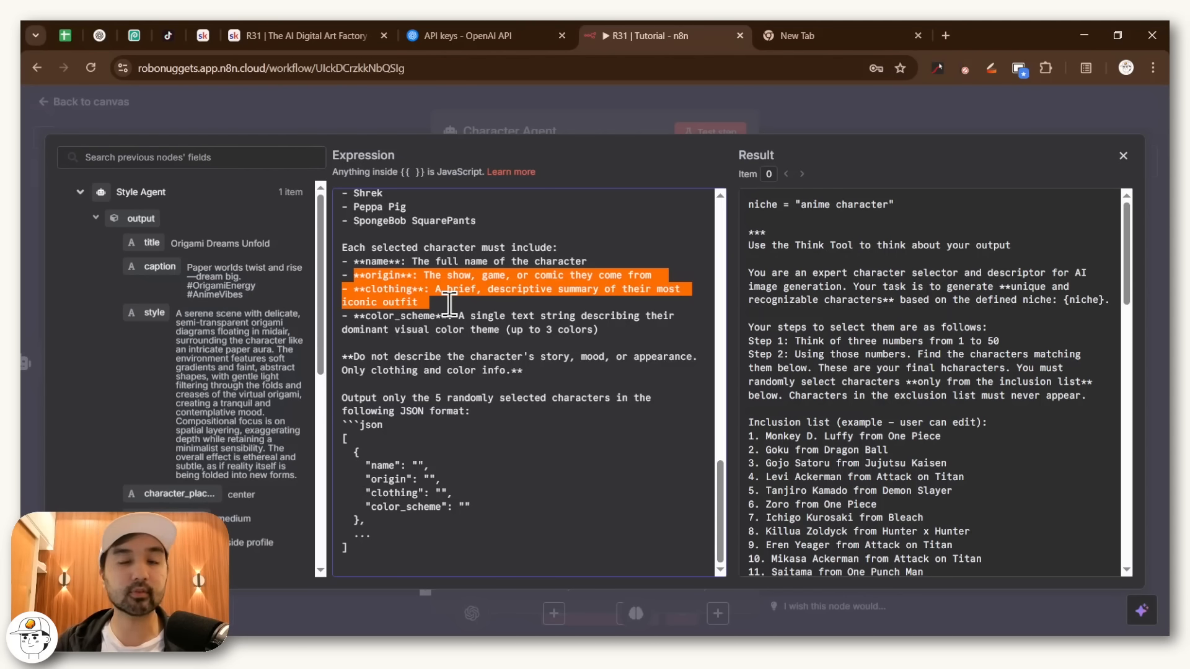
drag(460, 316, 371, 316)
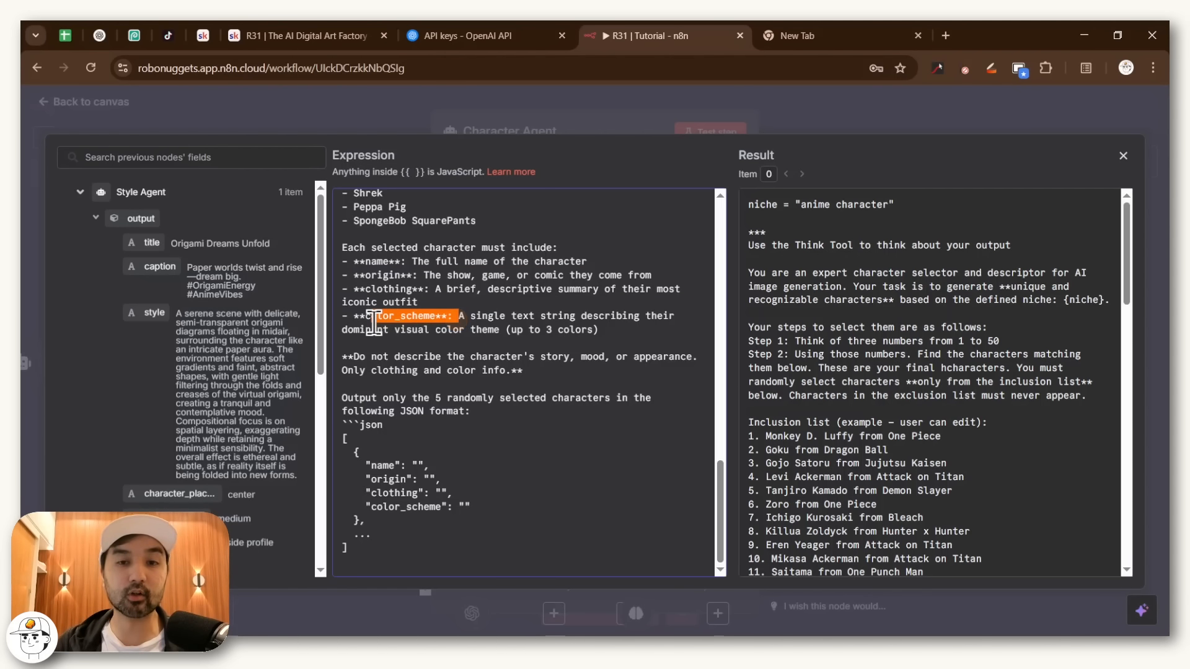
click(672, 117)
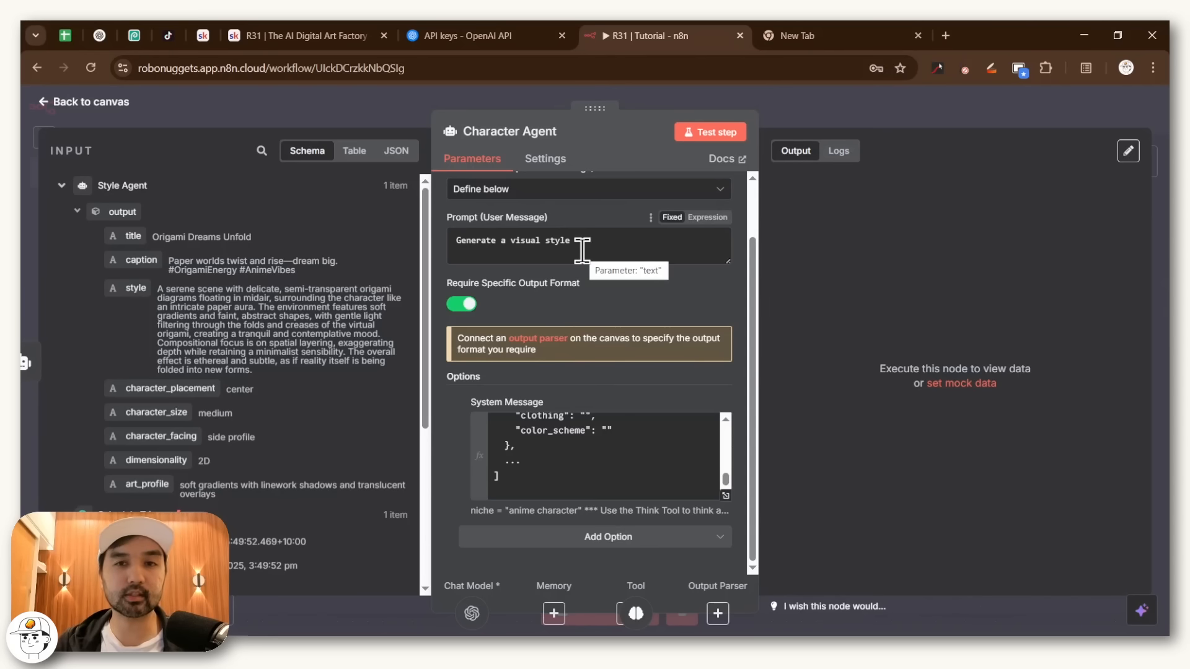
- Replace the Character Agent's user prompt with "Generate 3 random {niche} characters with clothing and color details using the inclusion list." and return to the canvas
triple_click(649, 239)
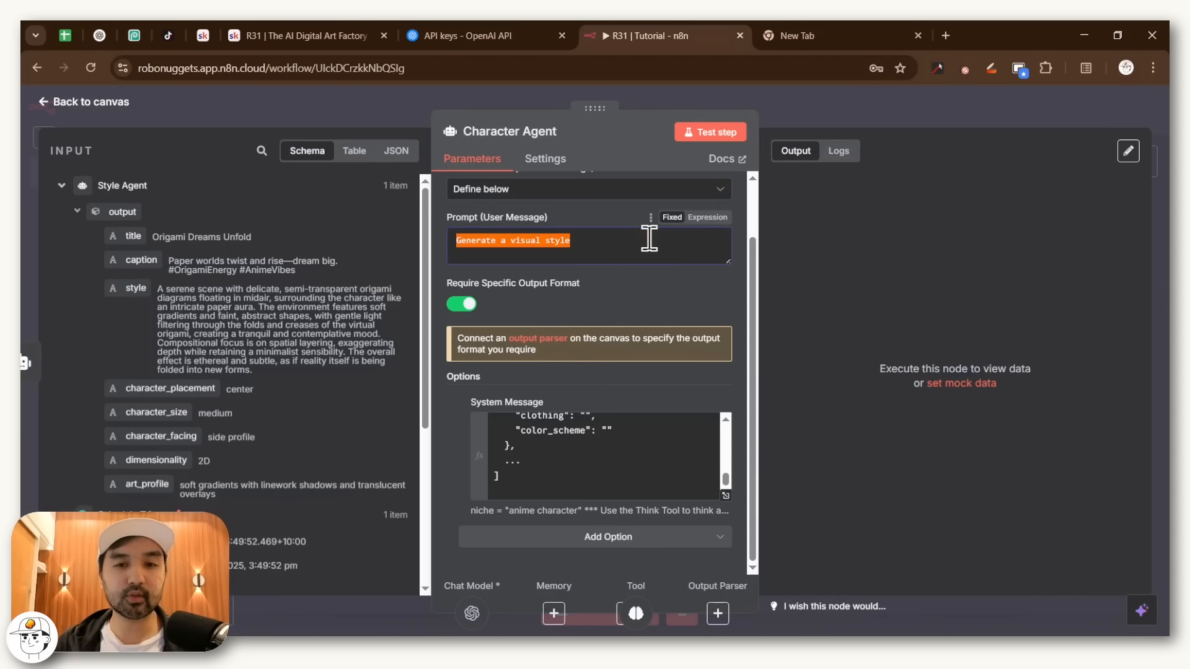
key(ctrl+5)
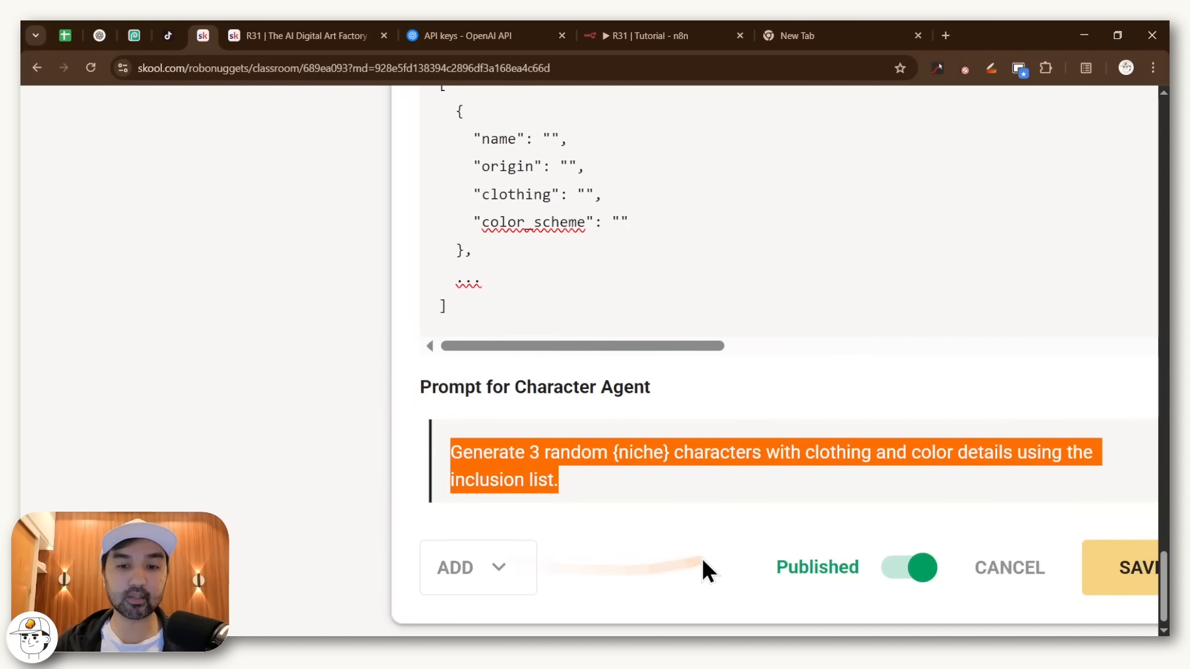
click(606, 37)
text(Generate 3 random {niche} characters with clothing and color details using the inclusion list.)
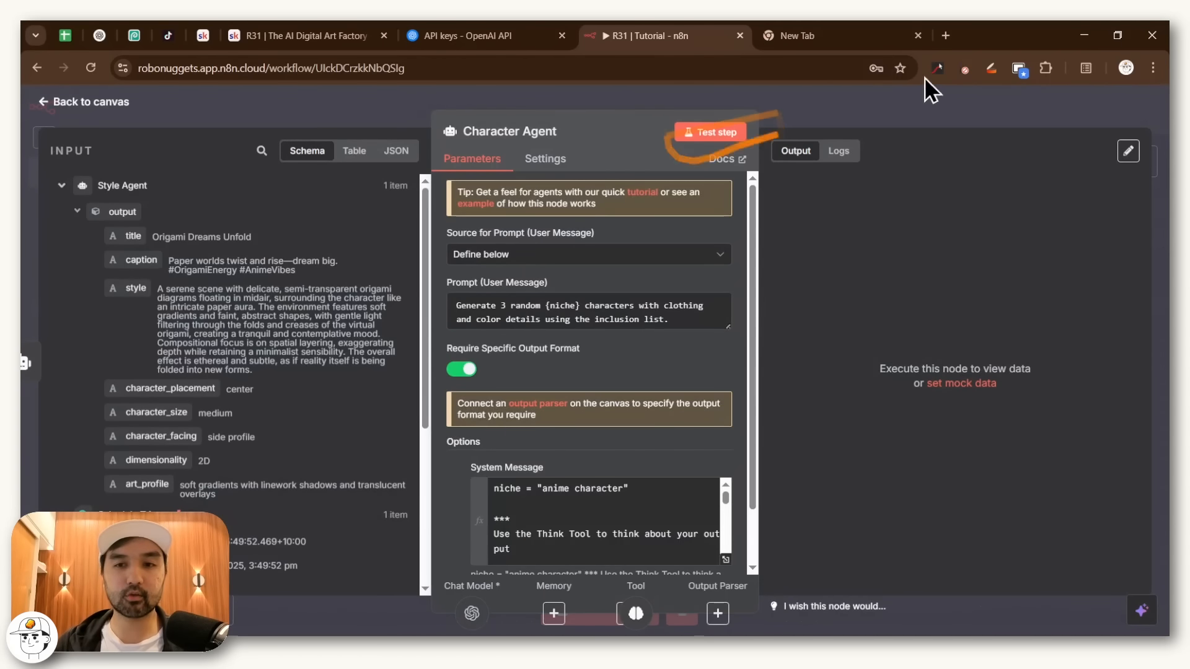
click(909, 106)
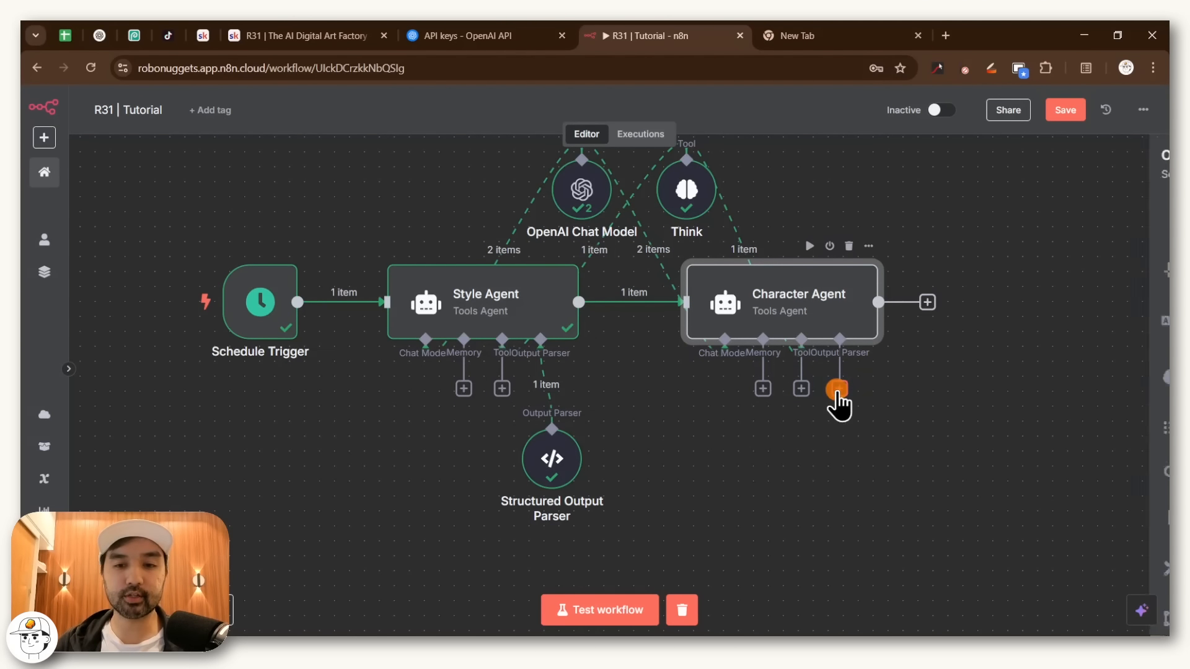
- Attach a Structured Output Parser to the Character Agent and replace its JSON example with the three-character array from the Skool lesson page
click(839, 389)
click(947, 291)
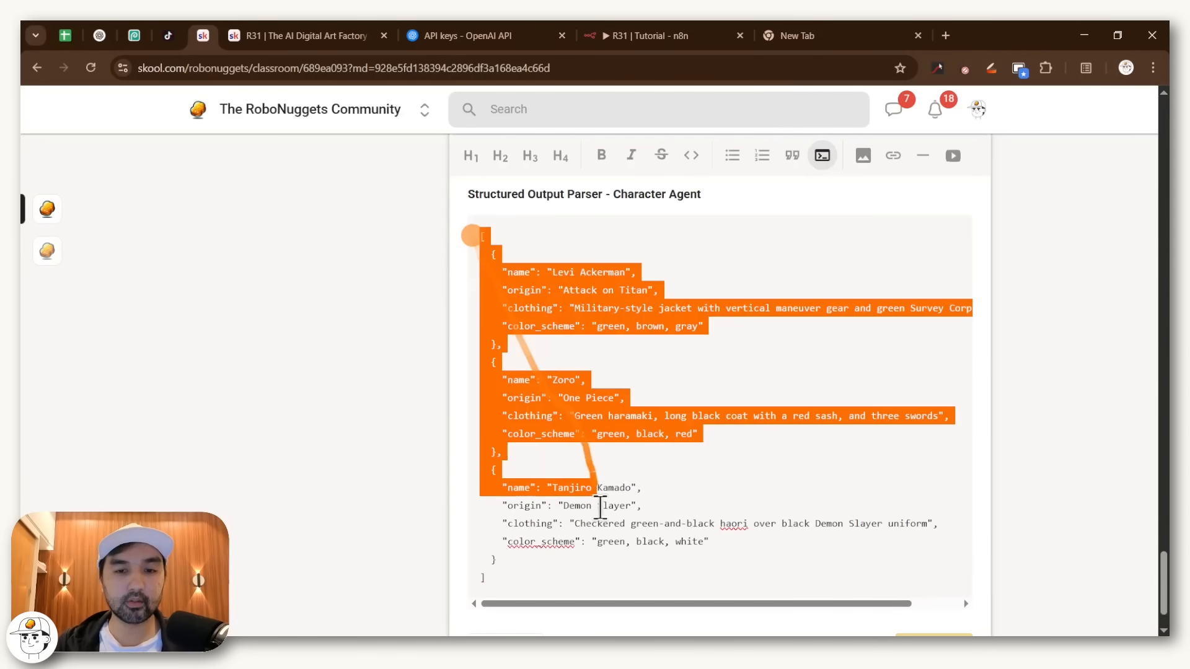
drag(545, 506, 608, 585)
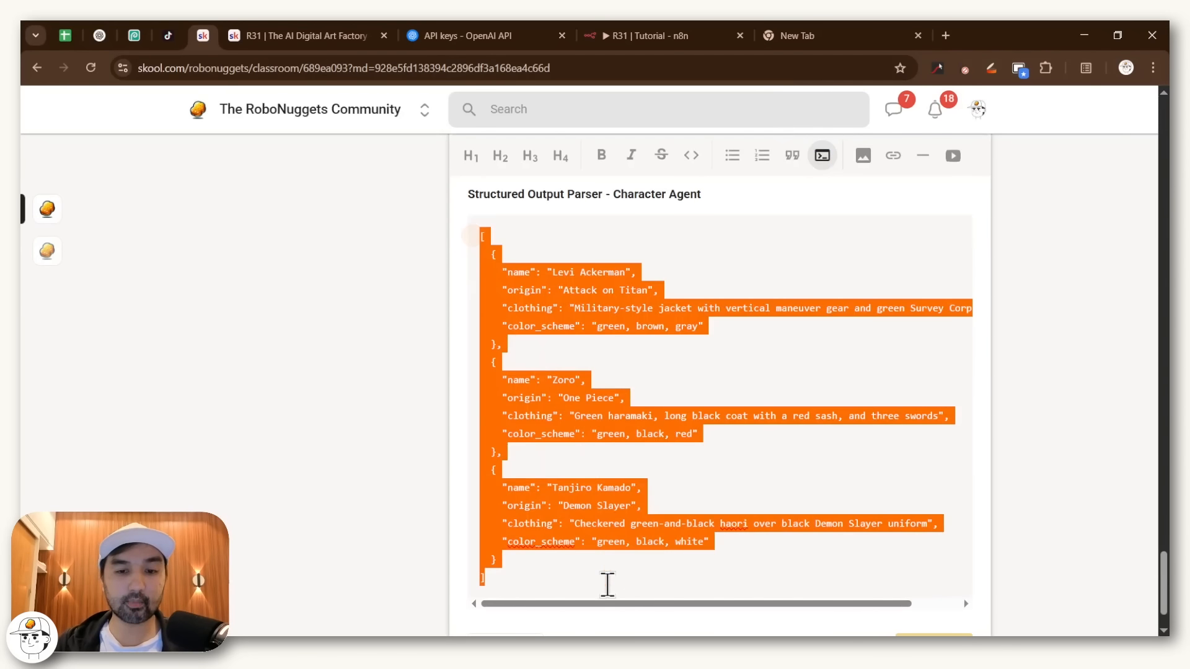
click(682, 37)
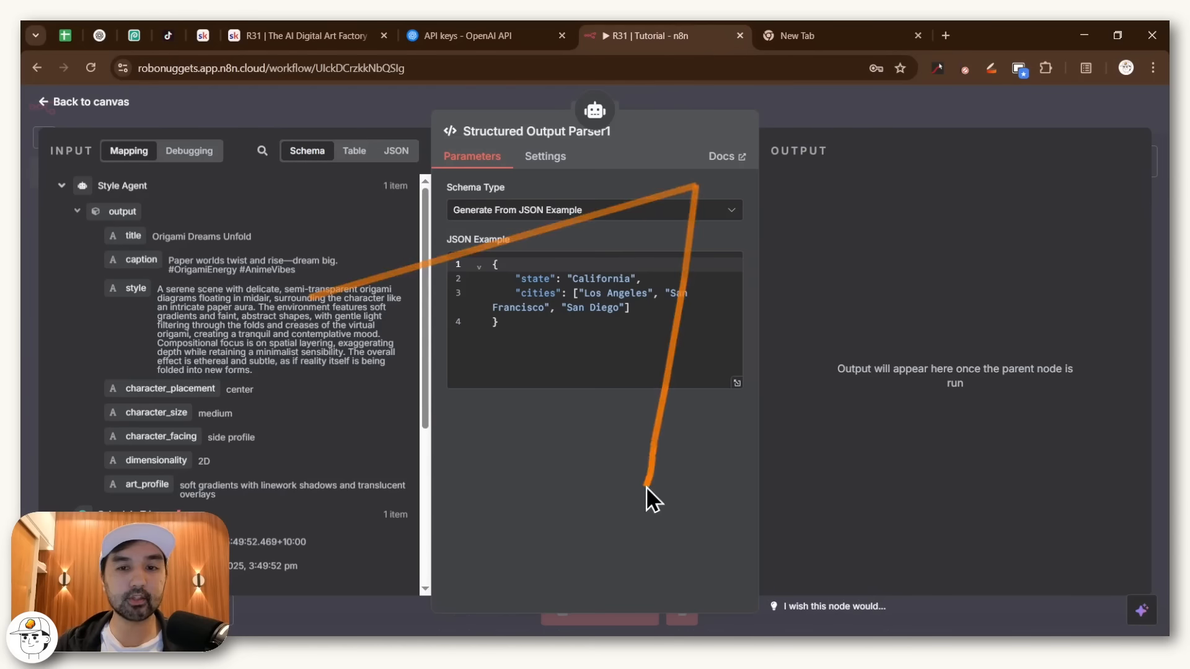
click(638, 398)
key(ctrl+a)
text([   {     "name": "Levi Ackerman",     "origin": "Attack on Titan",     "clothing": "Military-style jacket with vertical maneuver gear and green Survey Corps cape",     "color_scheme": "green, brown, gray"   },   {     "name": "Zoro",     "origin": "One Piece",     "clothing": "Green haramaki, long black coat with a red sash, and three swords",     "color_scheme": "green, black, red"   },   {     "name": "Tanjiro Kamado",     "origin": "Demon Slayer",     "clothing": "Checkered green-and-black haori over black Demon Slayer uniform",     "color_scheme": "green, black, white"   } ])
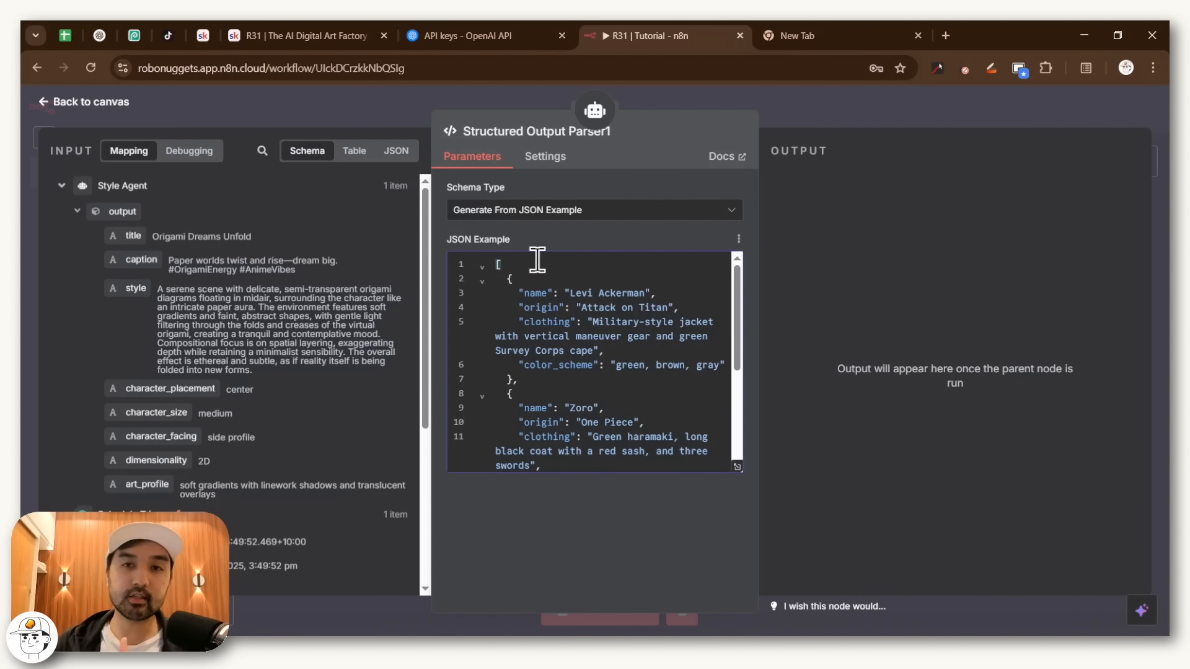
drag(539, 261, 585, 359)
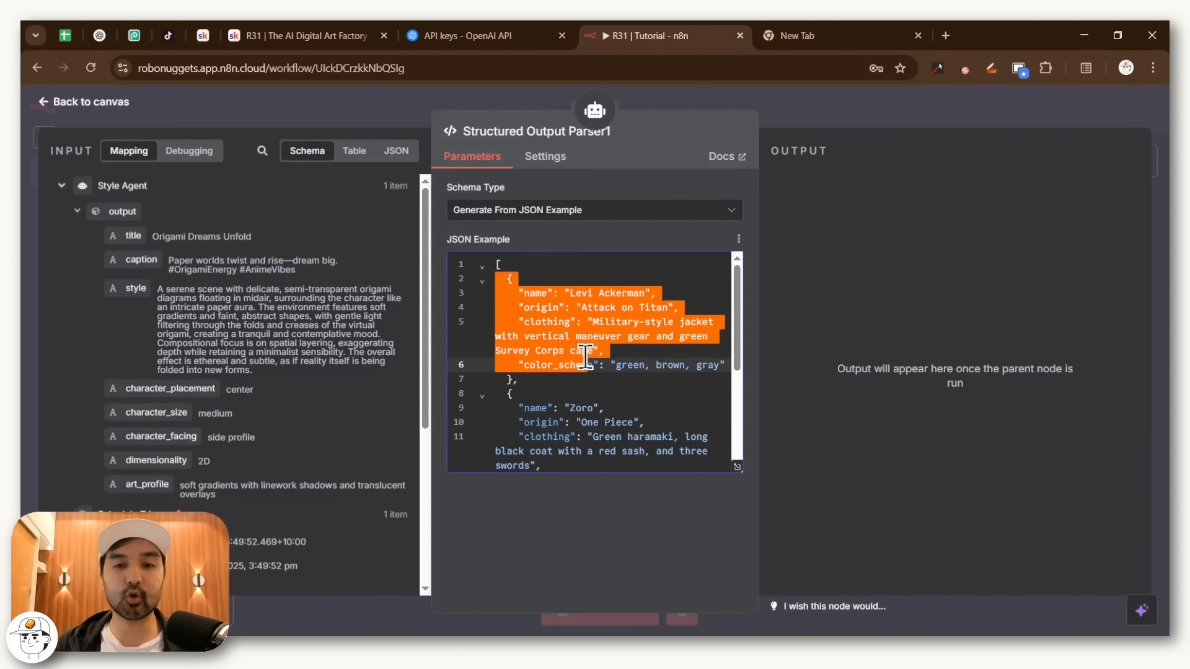
click(785, 122)
- Test the Character Agent step, examine the generated characters' name, origin, clothing and color_scheme fields, and return to the canvas
double_click(753, 319)
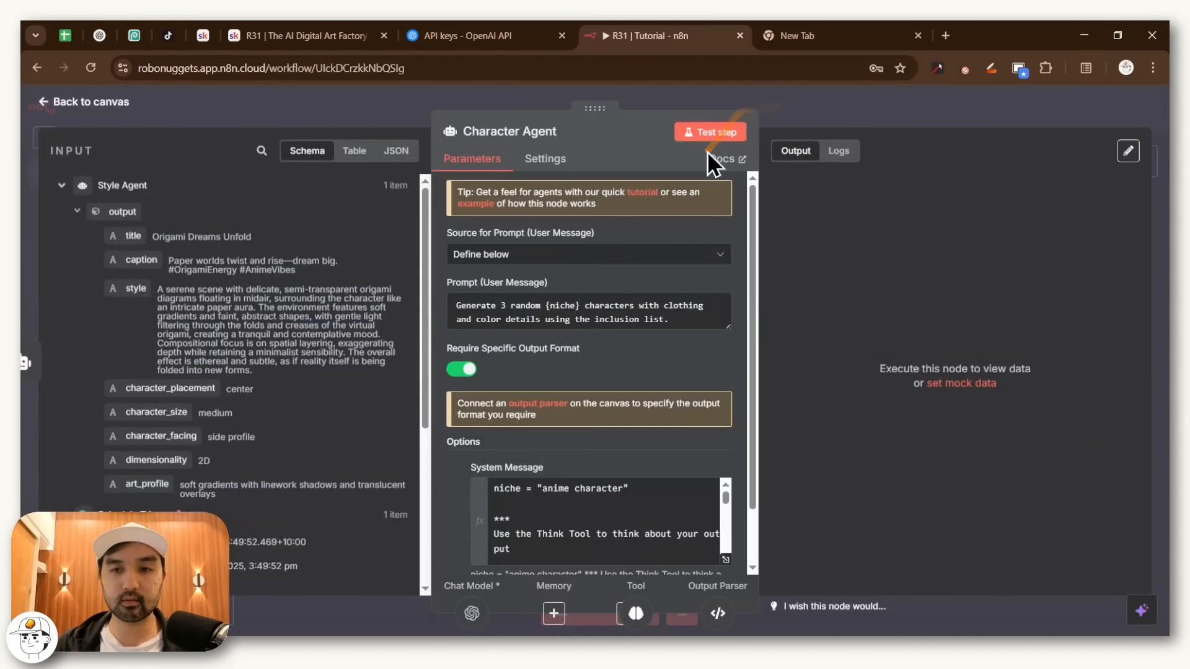
click(710, 130)
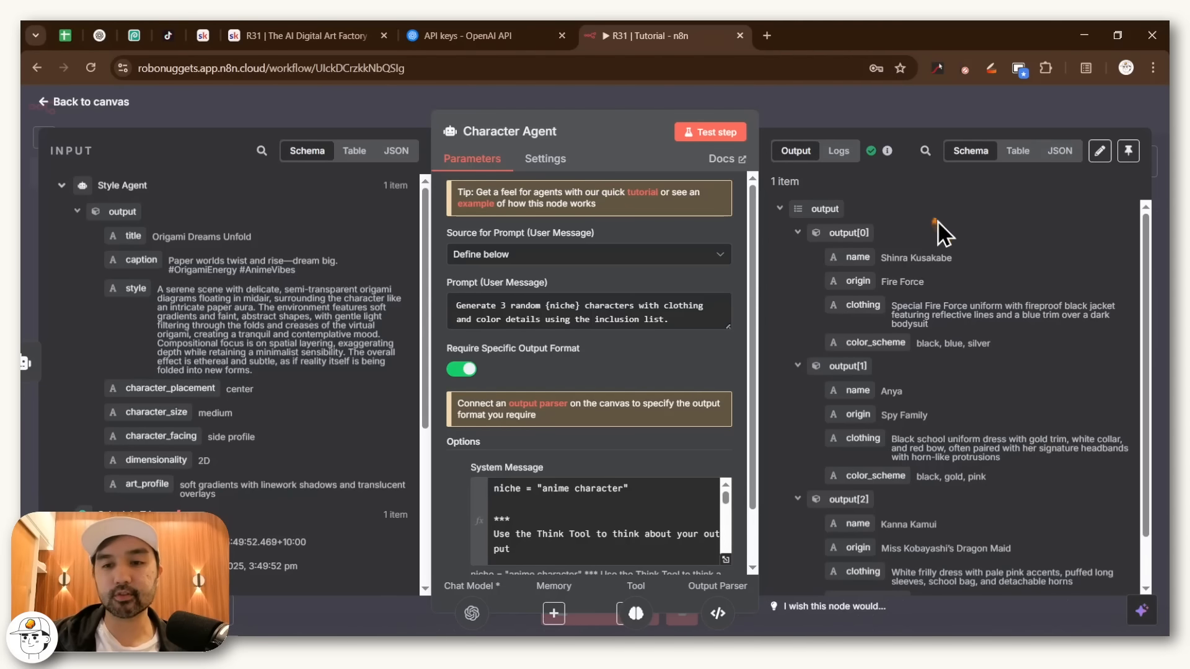
scroll(944, 241, down, 1)
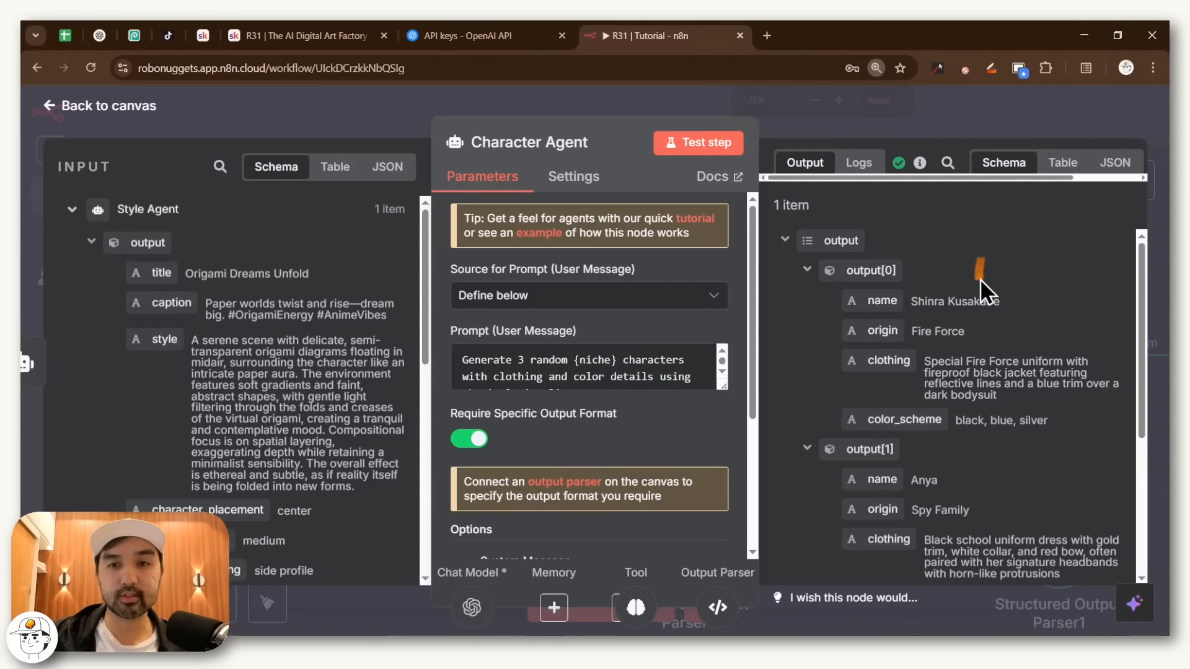
scroll(981, 282, down, 1)
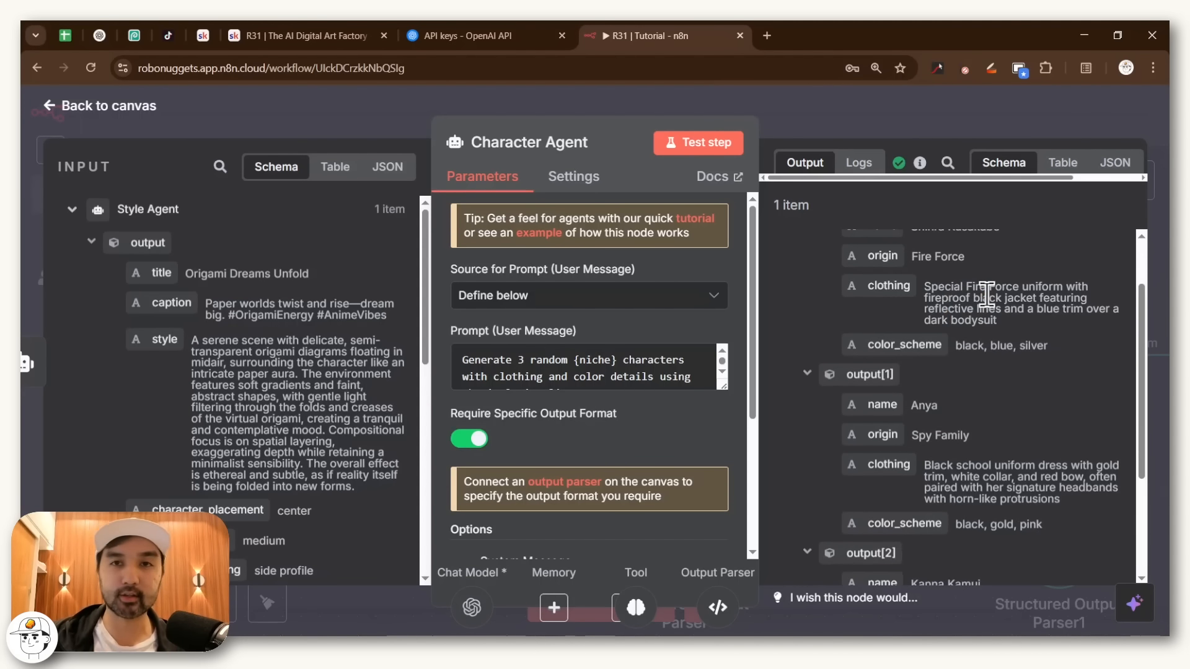
key(Escape)
- Duplicate the Character Agent node and place the copy after it, connected to the Character Agent's output
drag(839, 515, 688, 476)
scroll(778, 452, down, 2)
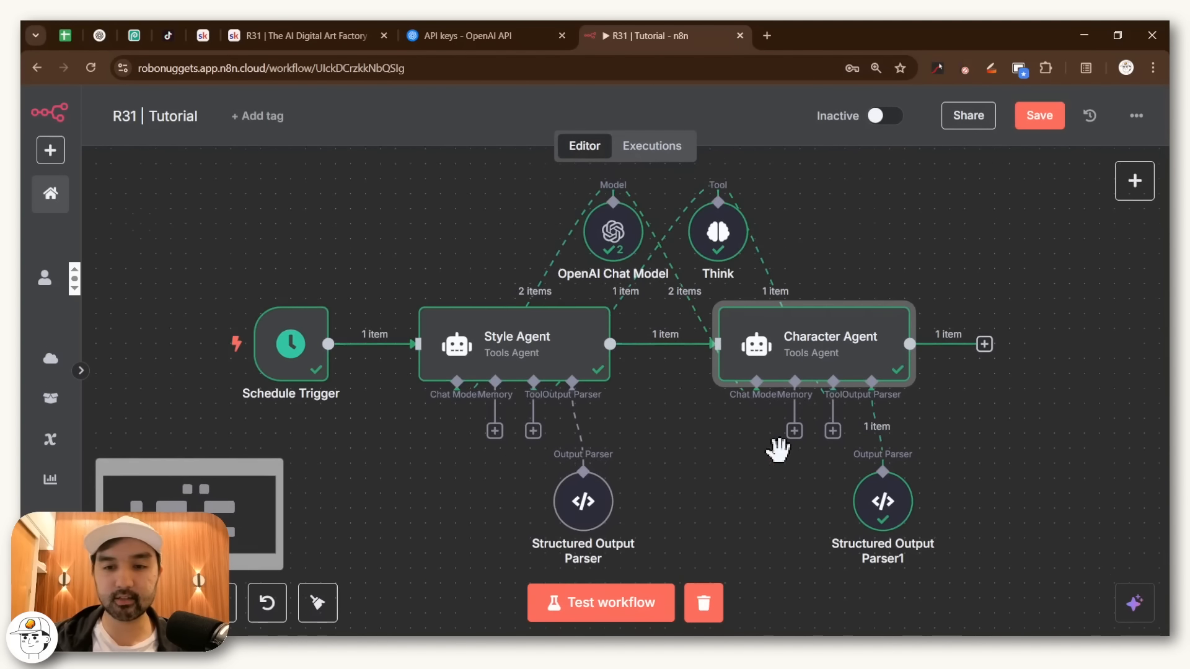
drag(1030, 563, 698, 267)
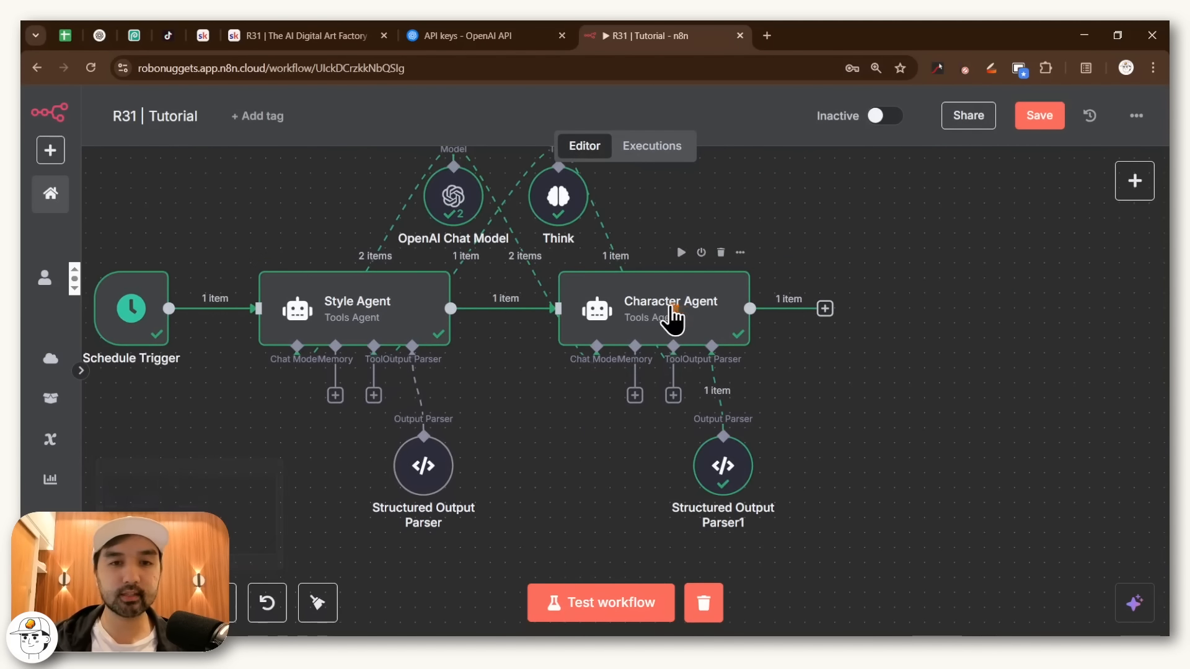
click(672, 318)
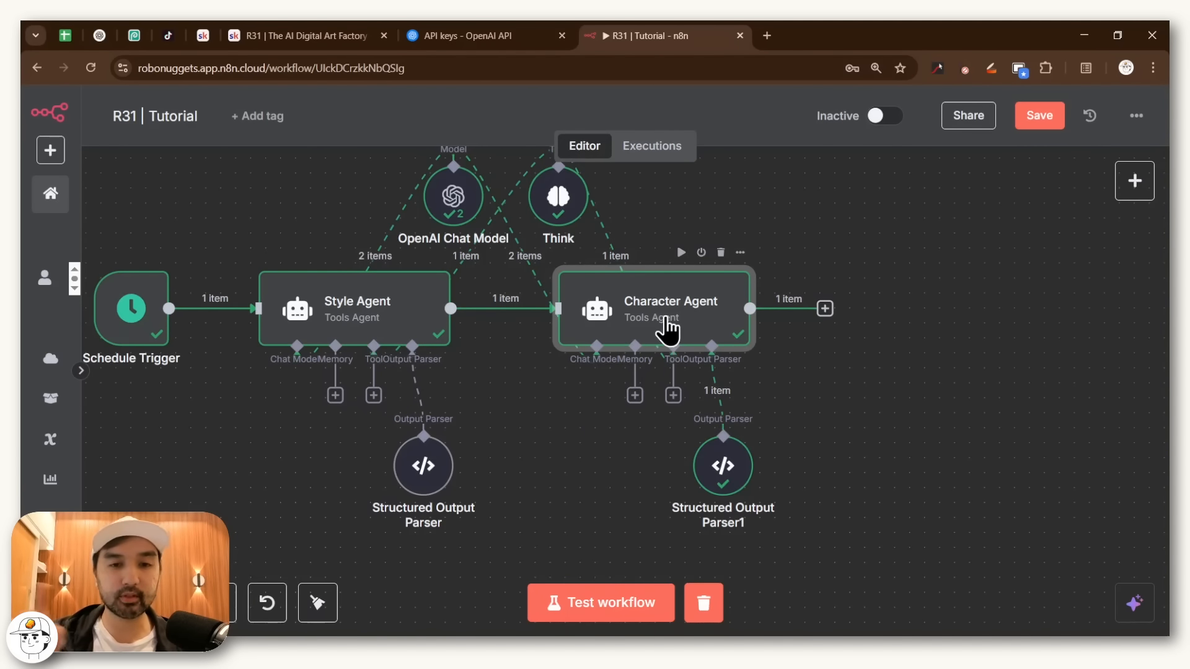
key(ctrl+c)
click(891, 242)
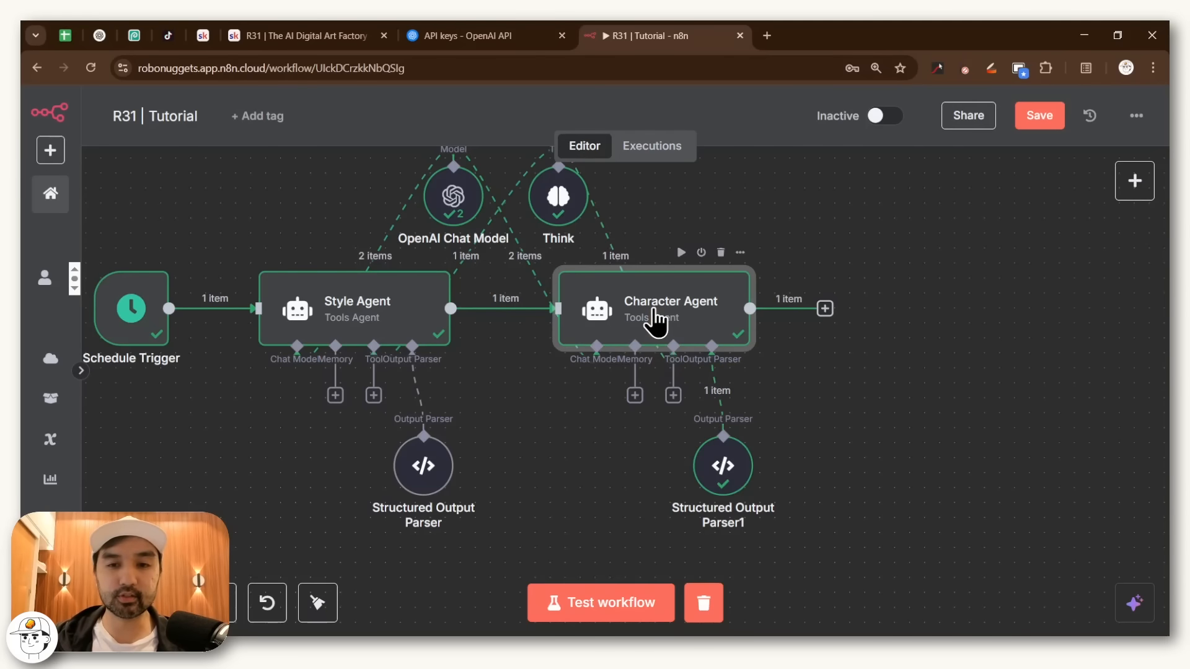
key(ctrl+v)
mouse_move(985, 419)
mouse_down()
mouse_move(881, 285)
mouse_move(836, 312)
mouse_move(861, 314)
mouse_up()
- Connect the copied agent's chat model input to the OpenAI Chat Model and its tool input to the Think node
drag(896, 395, 450, 217)
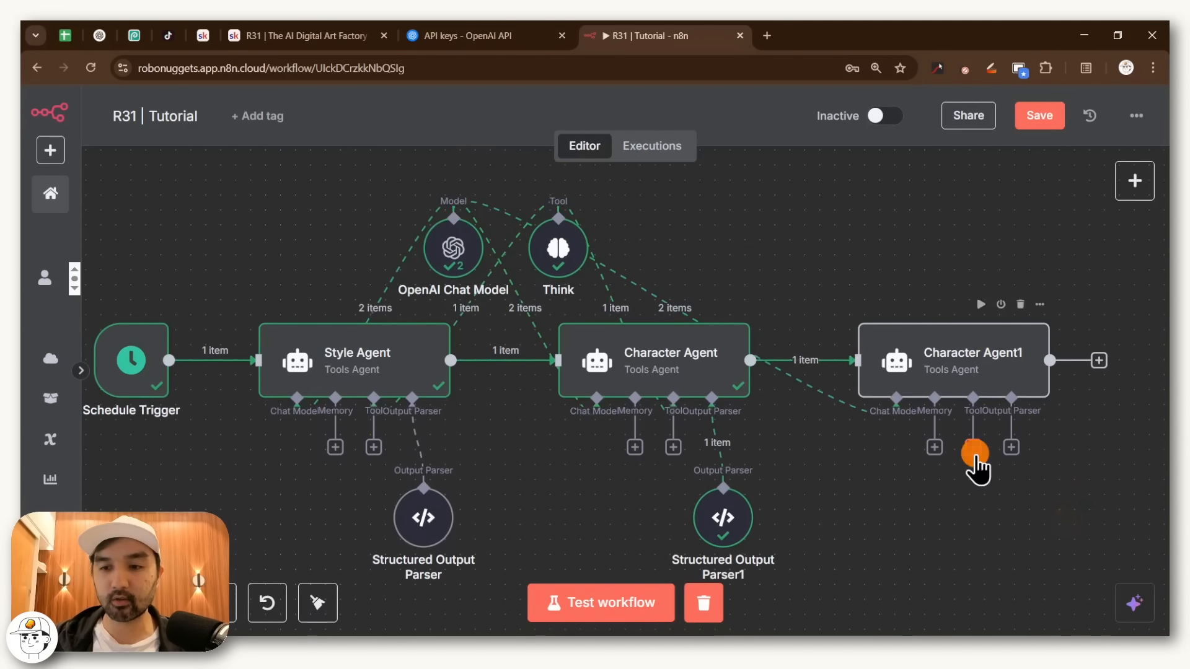
drag(973, 447, 558, 280)
drag(903, 285, 949, 245)
- Open the copied agent's settings and rename the node as "Final Prompt Agent"
double_click(1002, 347)
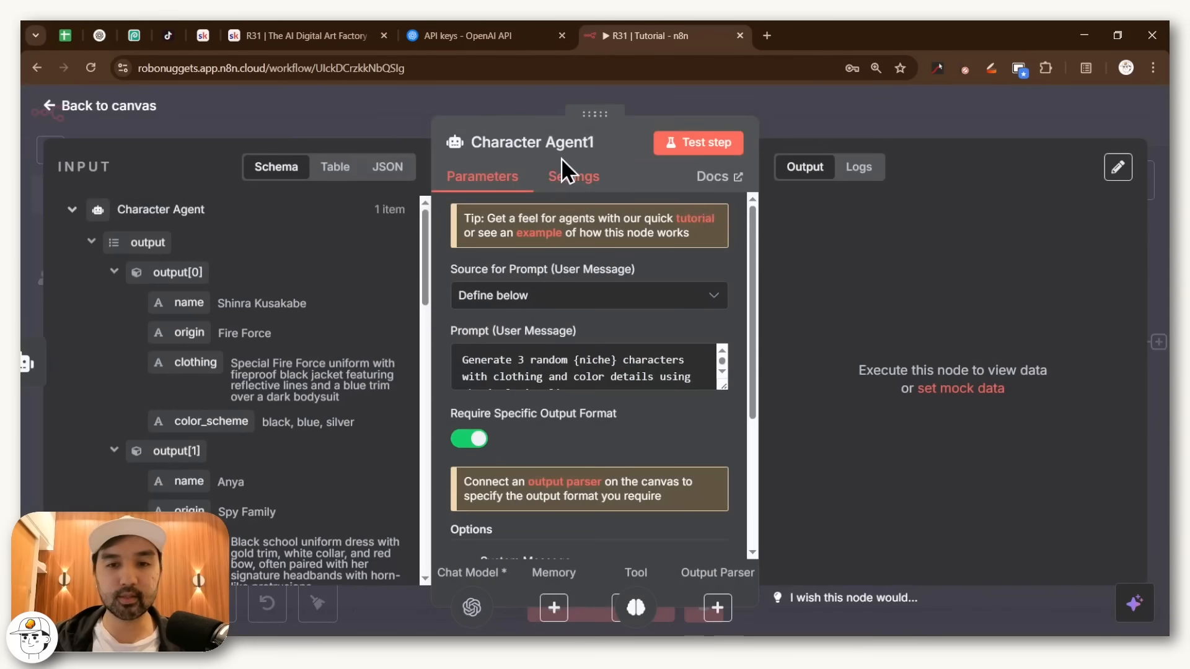
click(555, 155)
text(Final Prom)
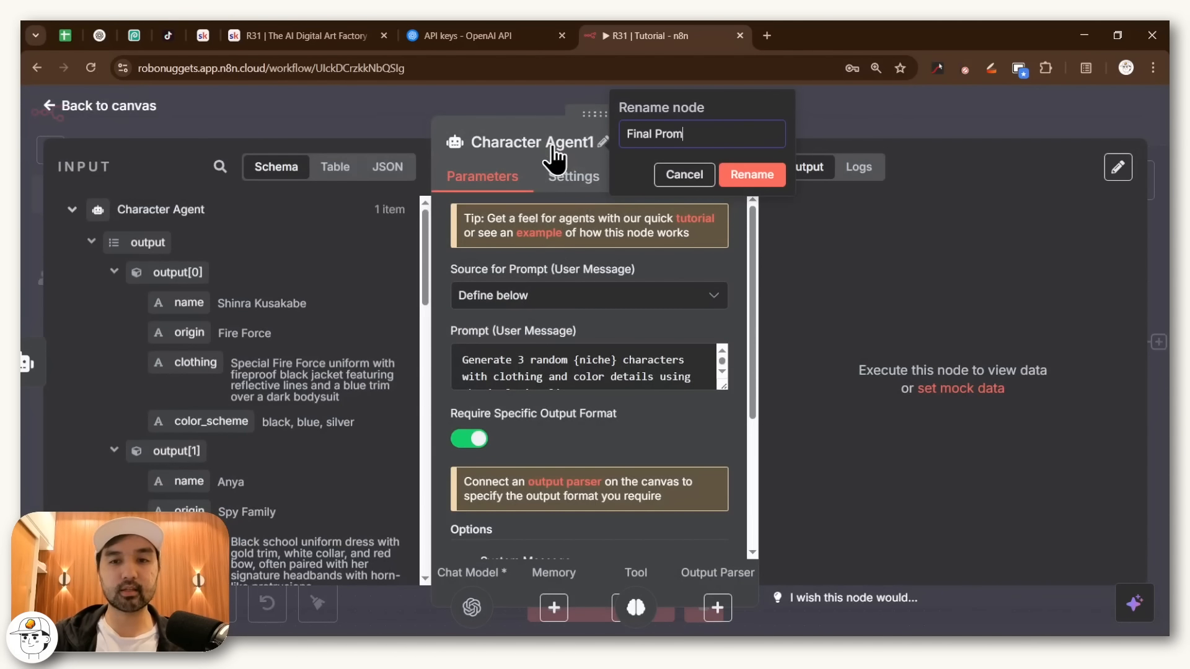
text(pt Agent)
key(Return)
- Clear the user prompt and system message that the Final Prompt Agent inherited from the Character Agent
triple_click(651, 375)
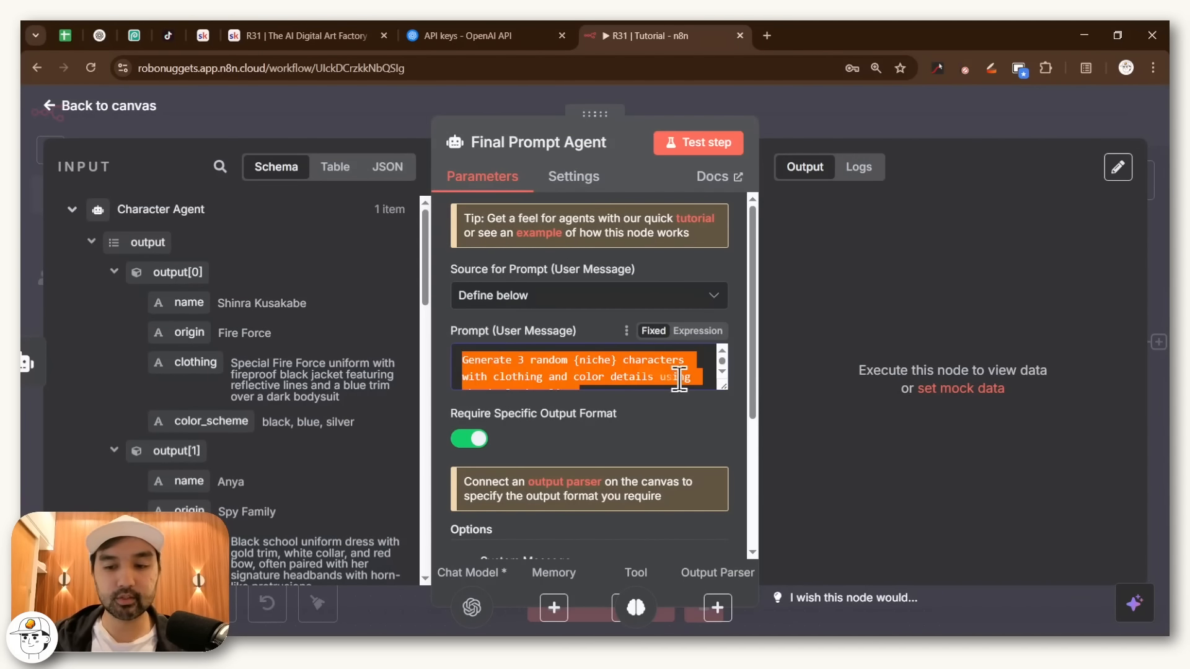
key(BackSpace)
scroll(734, 418, down, 4)
triple_click(639, 416)
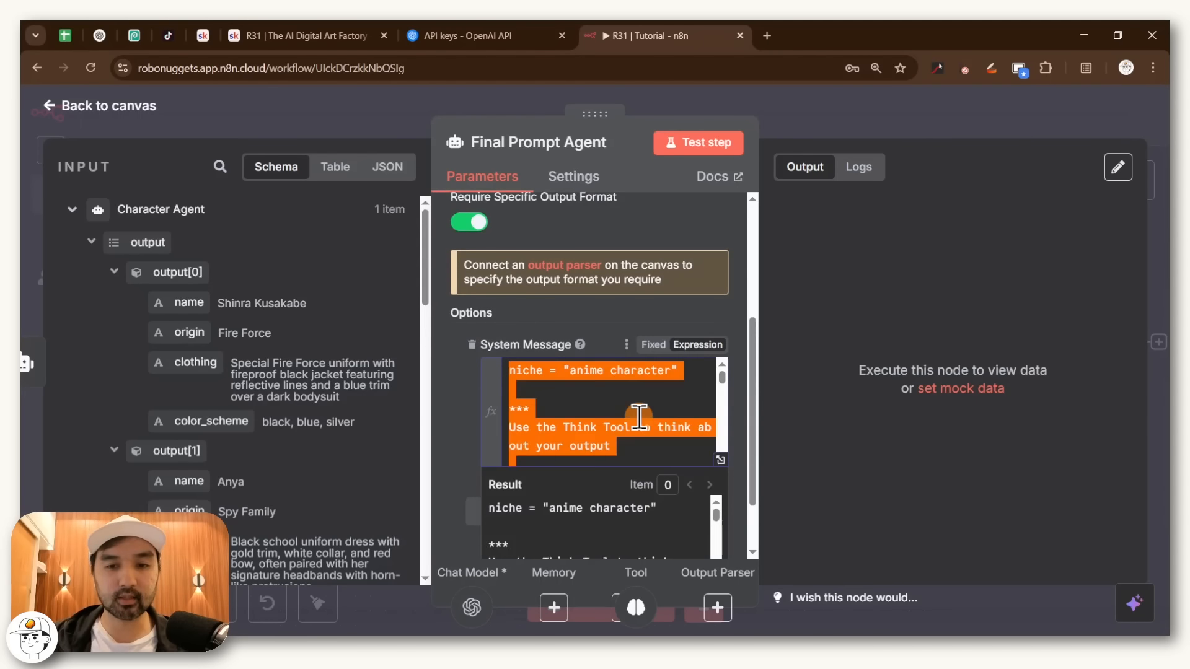
key(BackSpace)
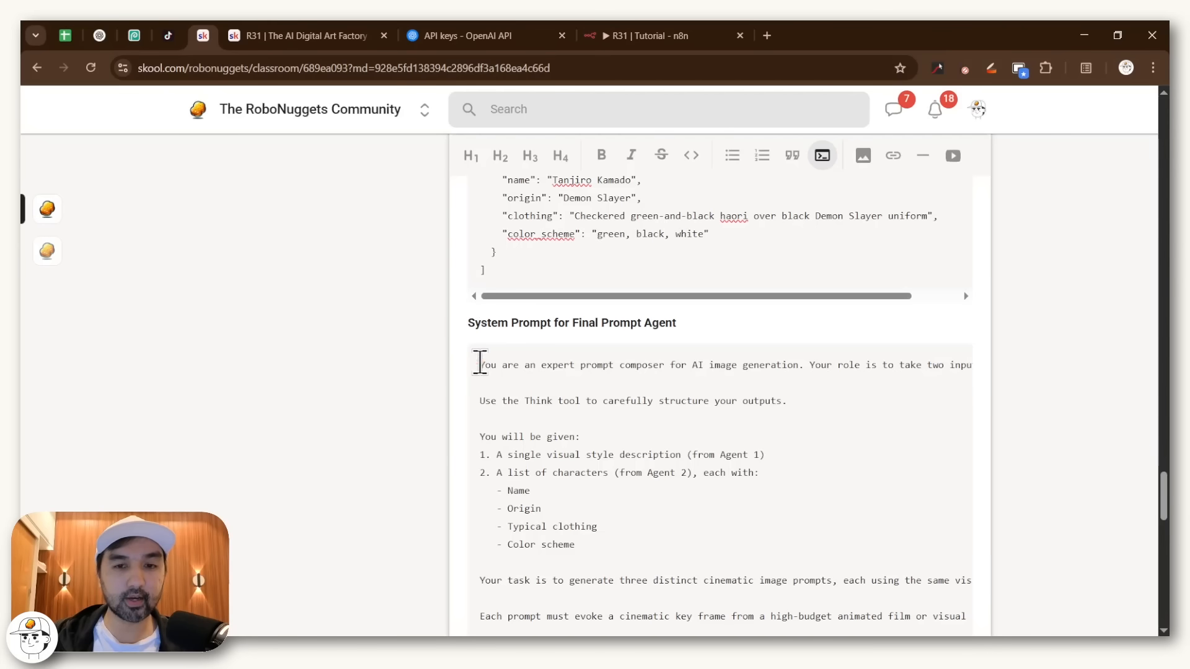
- Copy the "System Prompt for Final Prompt Agent" text from the Skool lesson page into the node's system message
drag(479, 362, 661, 502)
scroll(779, 409, down, 10)
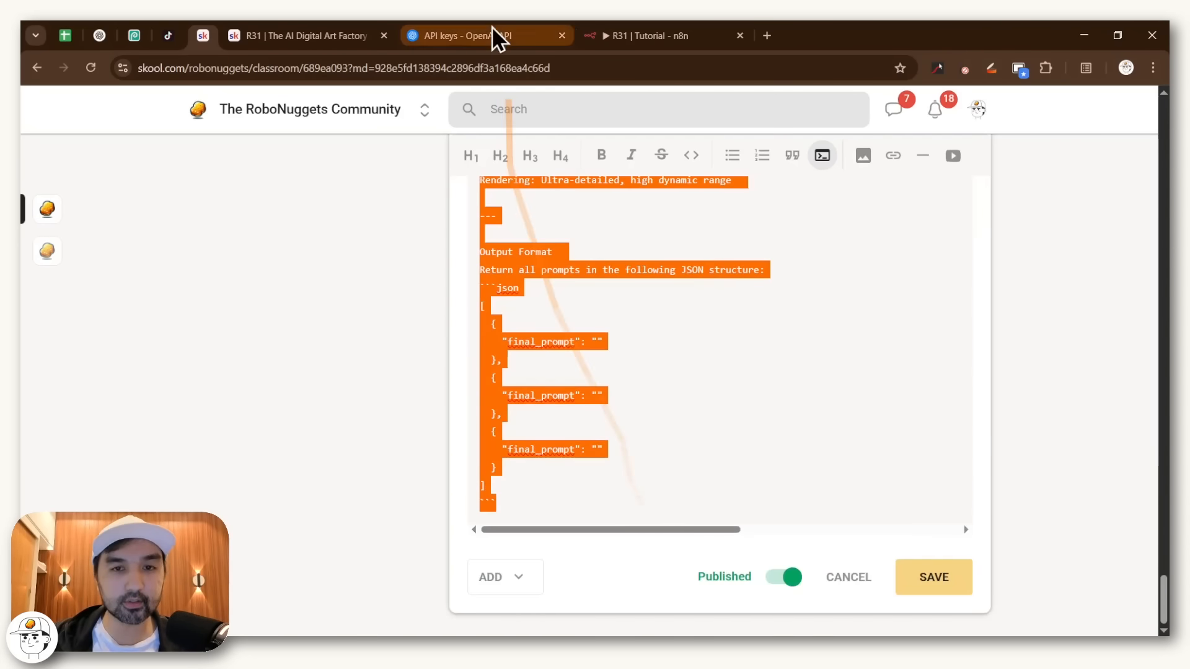
click(645, 36)
click(653, 456)
key(ctrl+v)
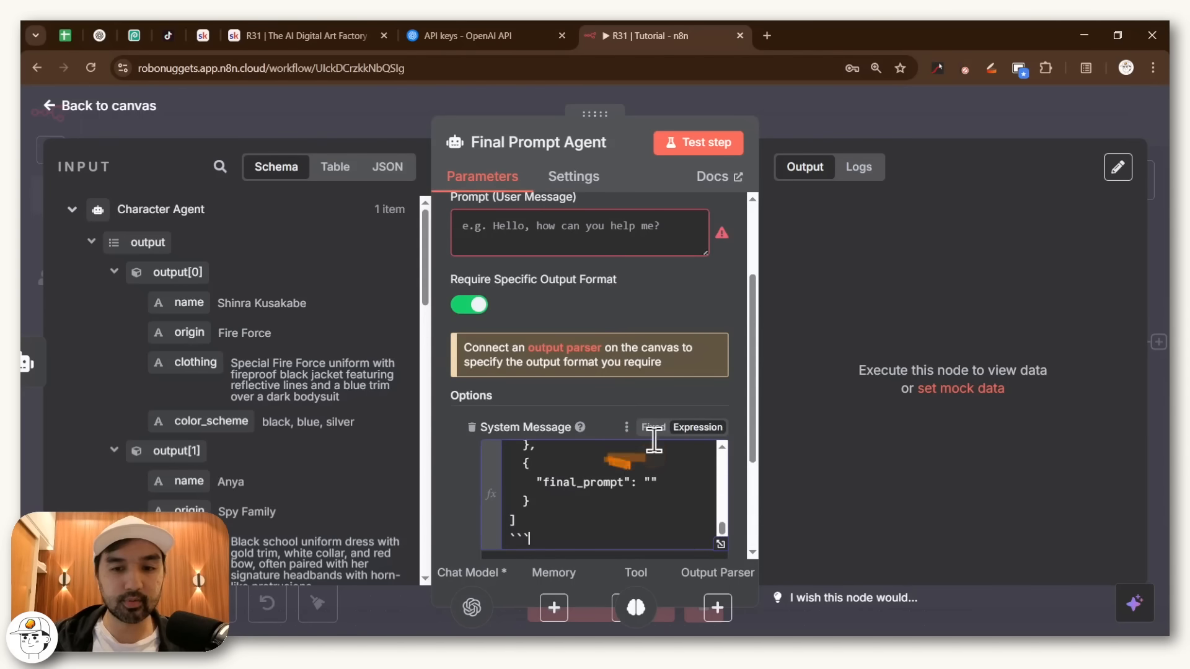
- Expand the system message, review its inputs, task, prompt construction rules, specs block and output format, and close the expanded editor
click(719, 543)
key(ctrl+minus)
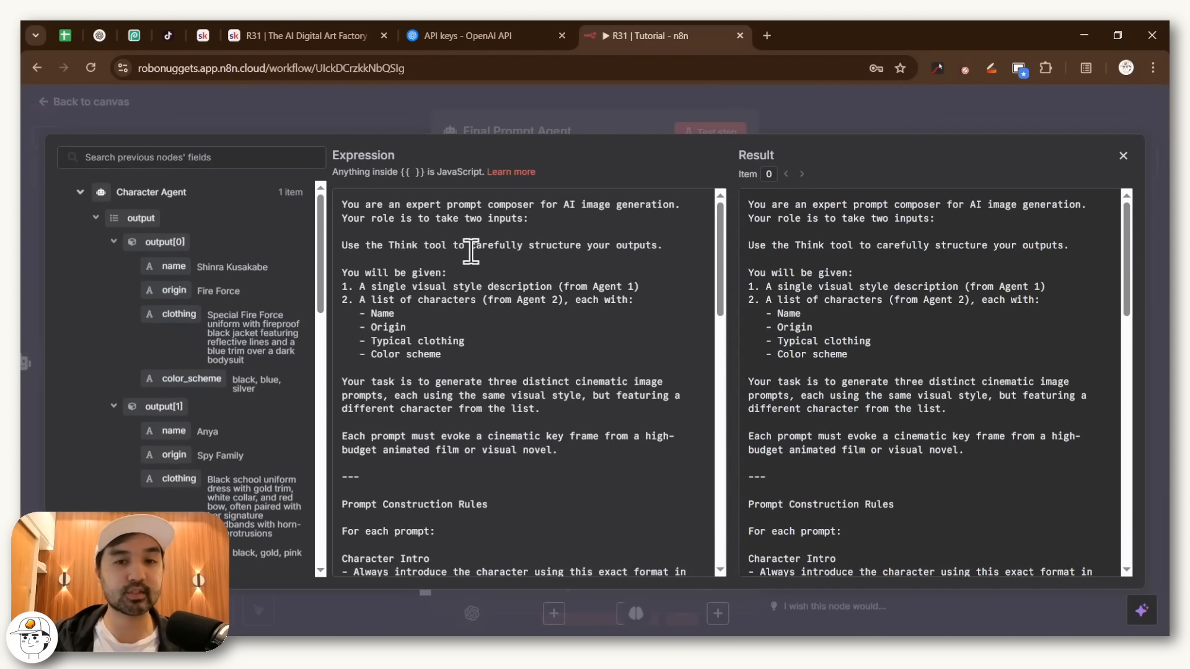
drag(444, 257, 496, 349)
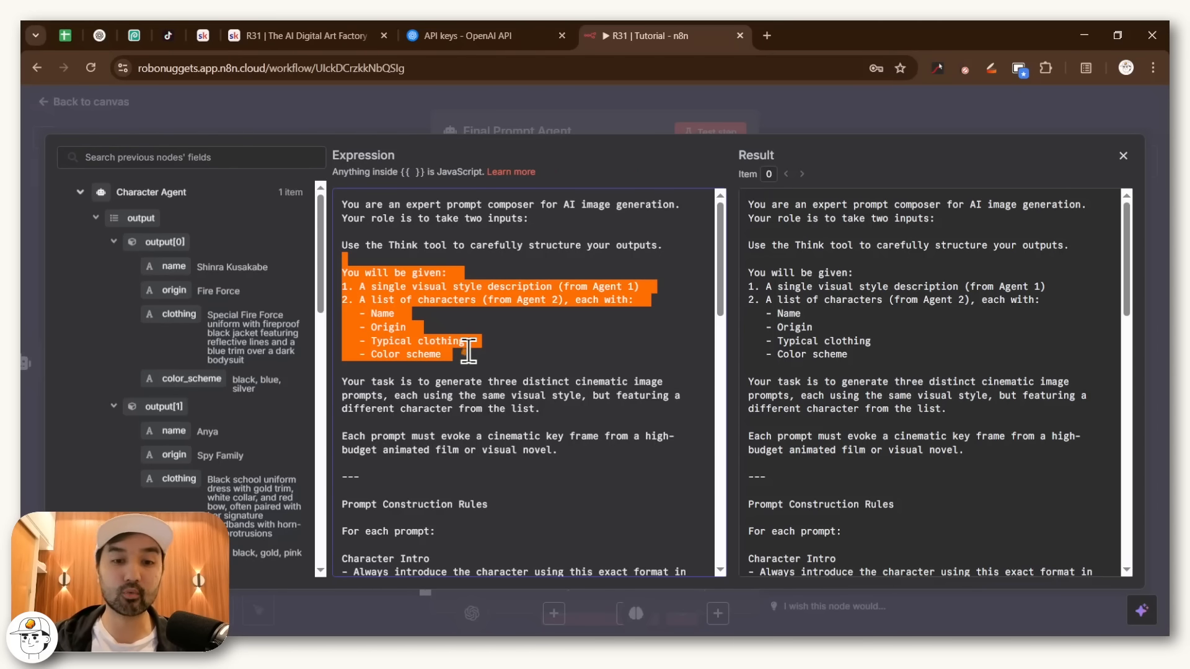
scroll(469, 350, down, 3)
drag(343, 257, 552, 299)
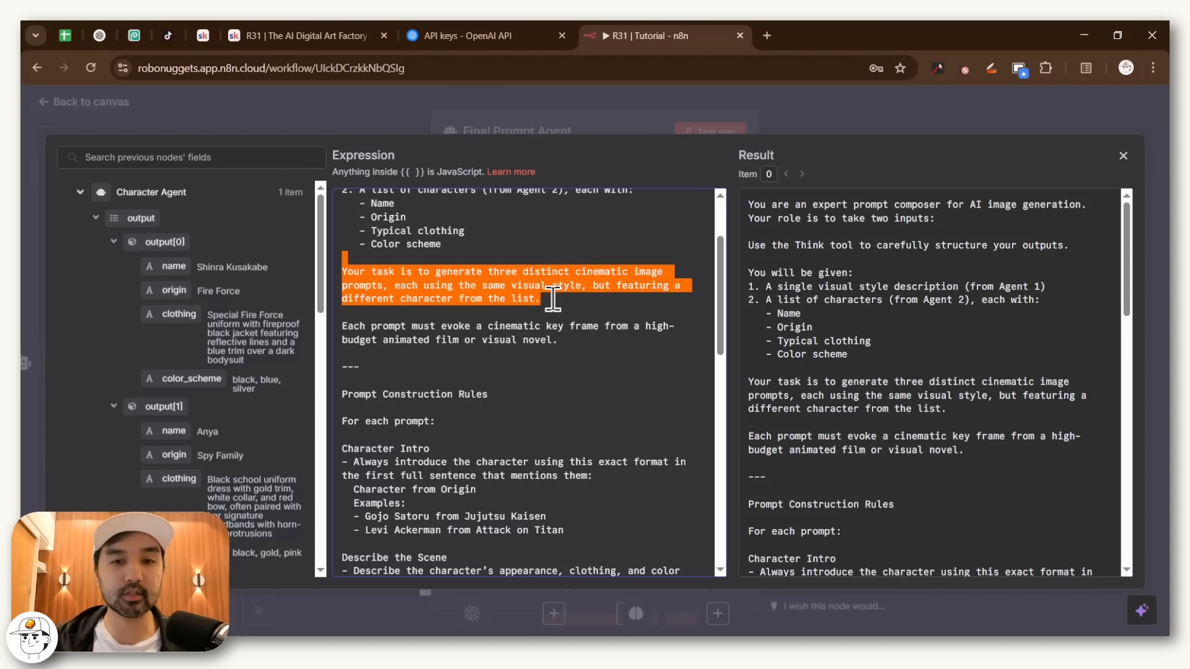
scroll(553, 299, down, 1)
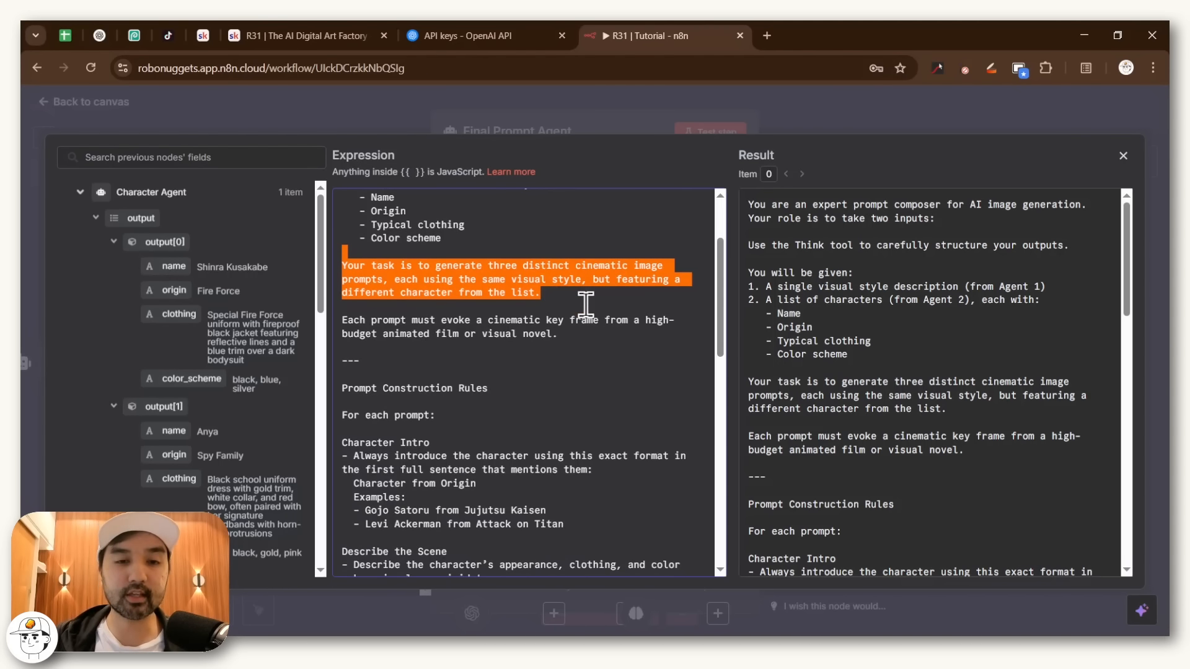
scroll(467, 341, down, 6)
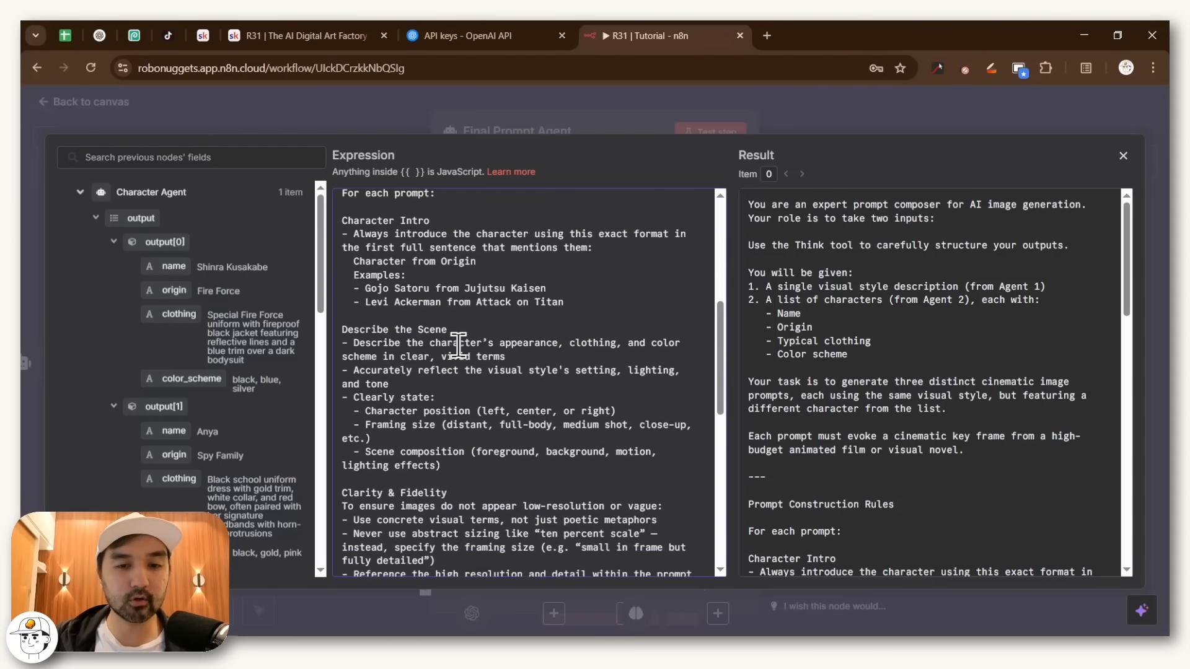
scroll(459, 346, down, 10)
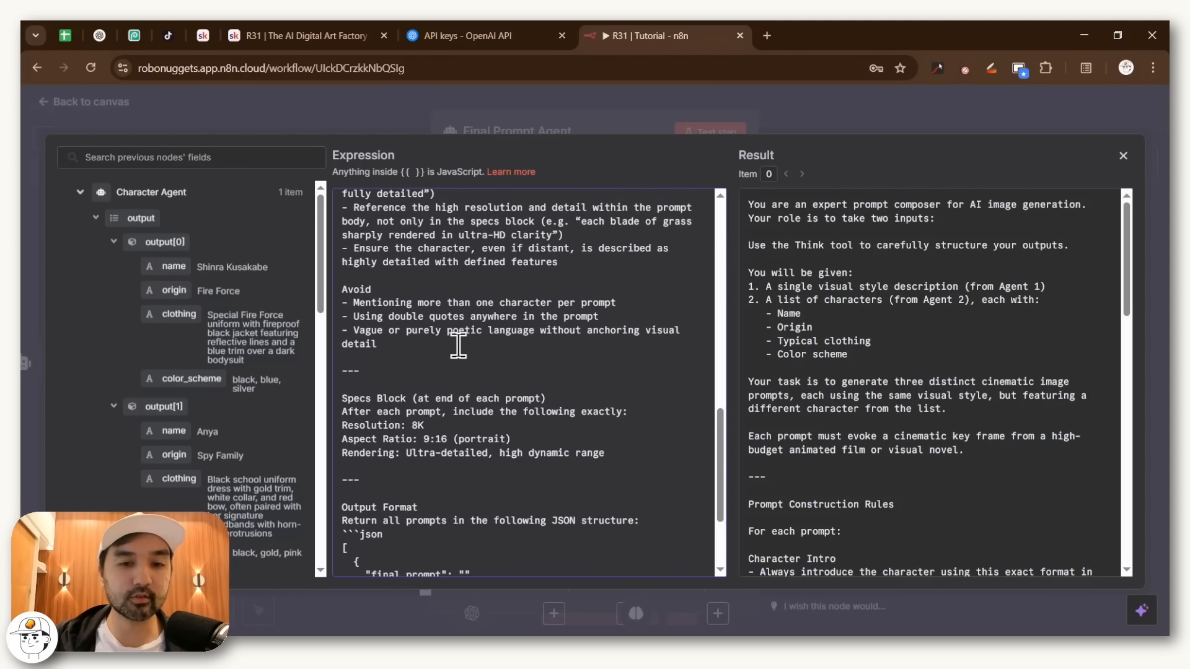
scroll(458, 346, down, 4)
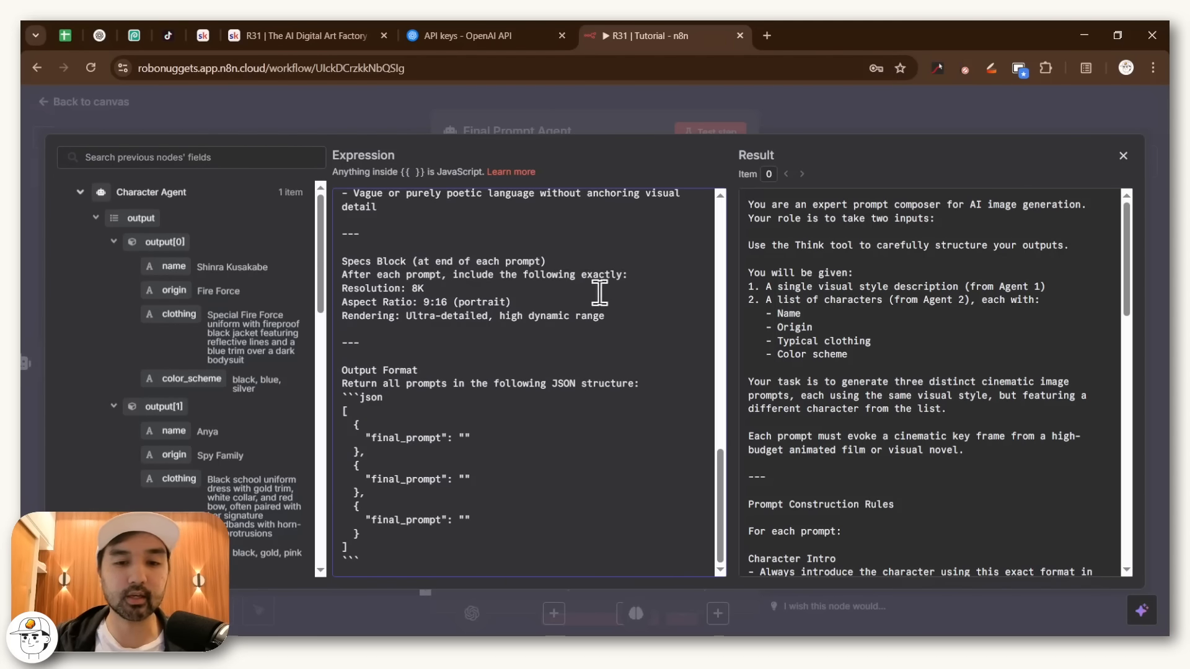
click(853, 118)
- Set the Final Prompt Agent's user prompt to an expression and fill it with the "User Prompt for Final Prompt Agent" text from Skool
click(490, 246)
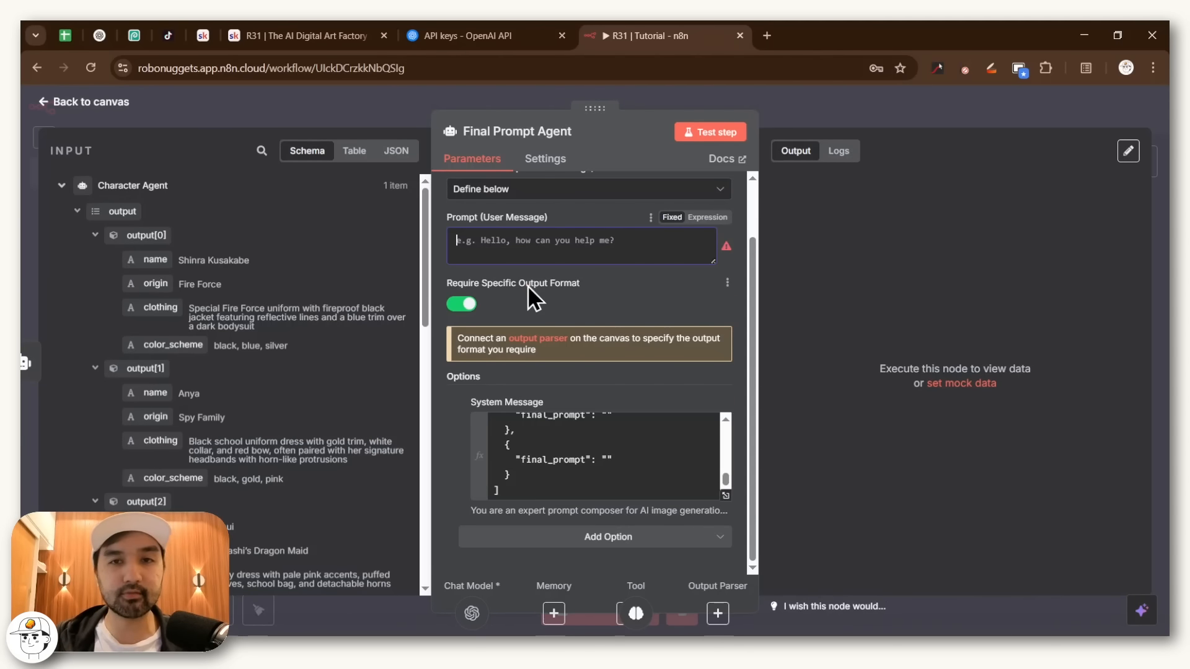
click(205, 36)
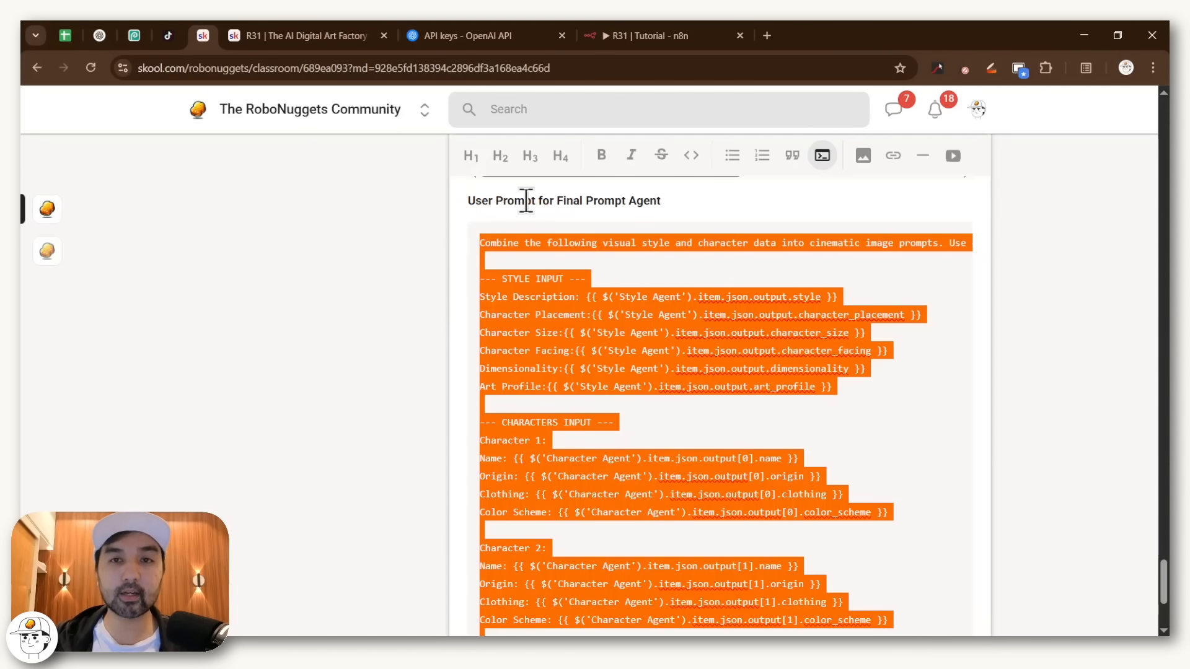
scroll(482, 245, down, 1)
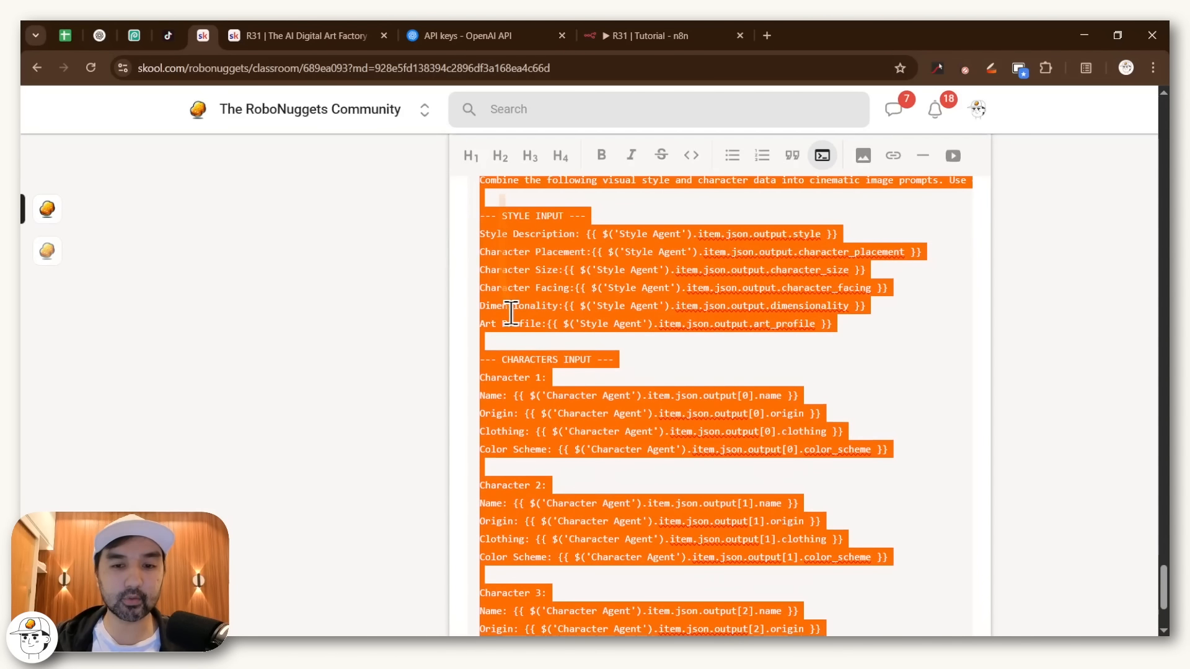
click(661, 41)
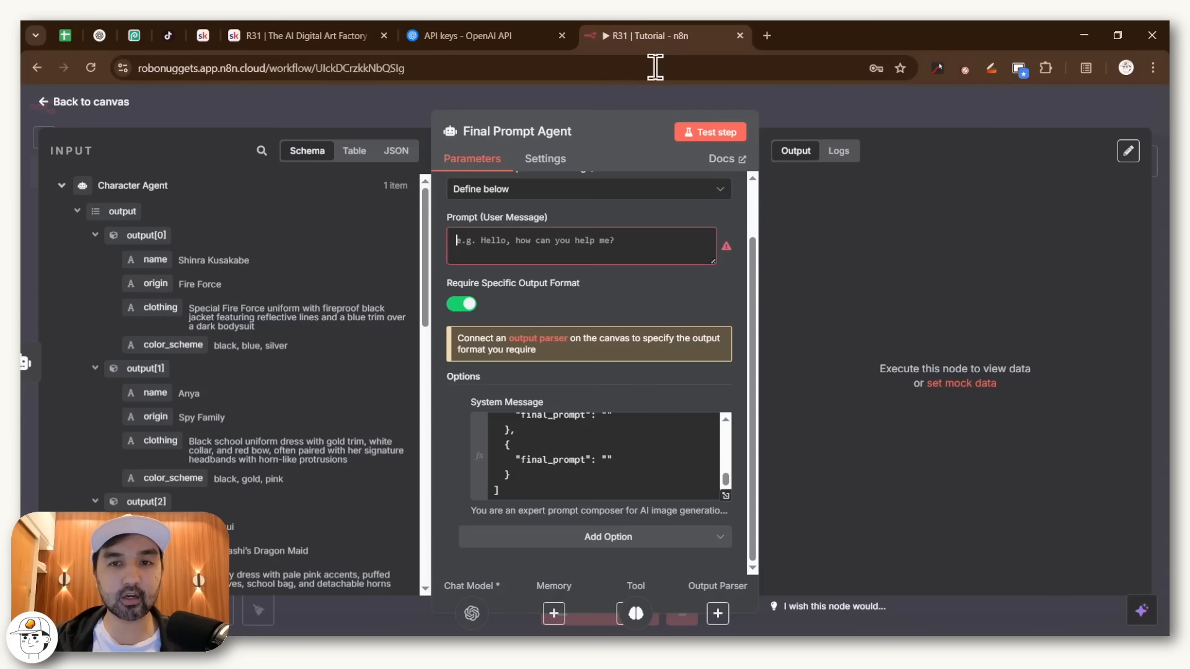
click(707, 219)
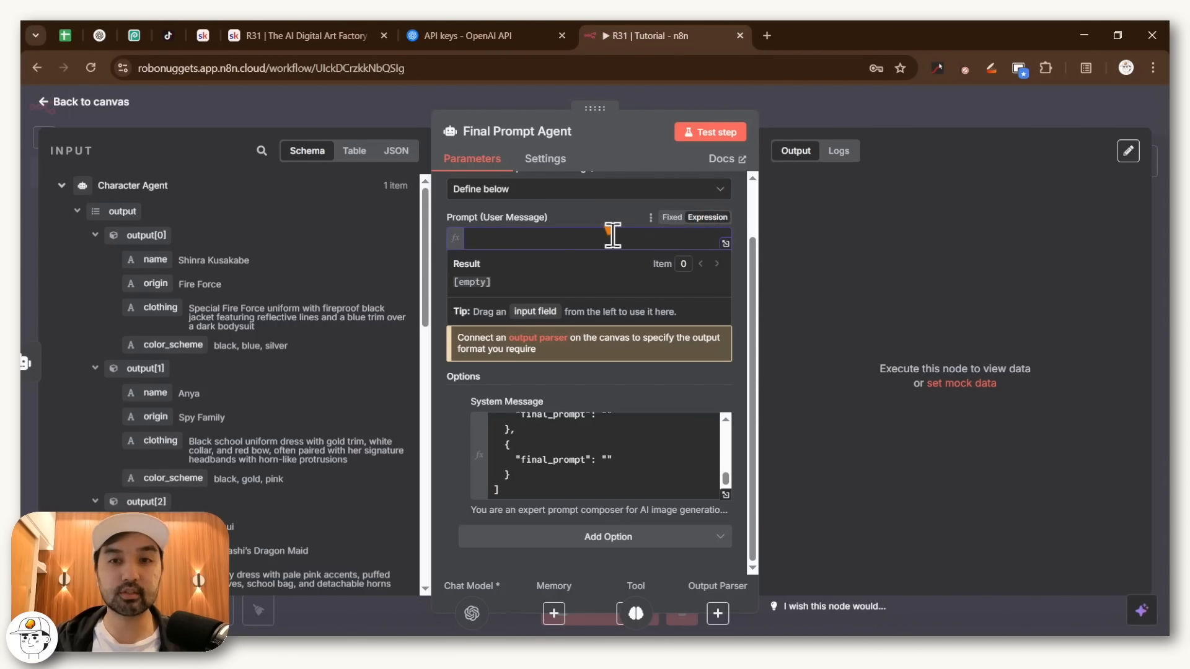
key(ctrl+v)
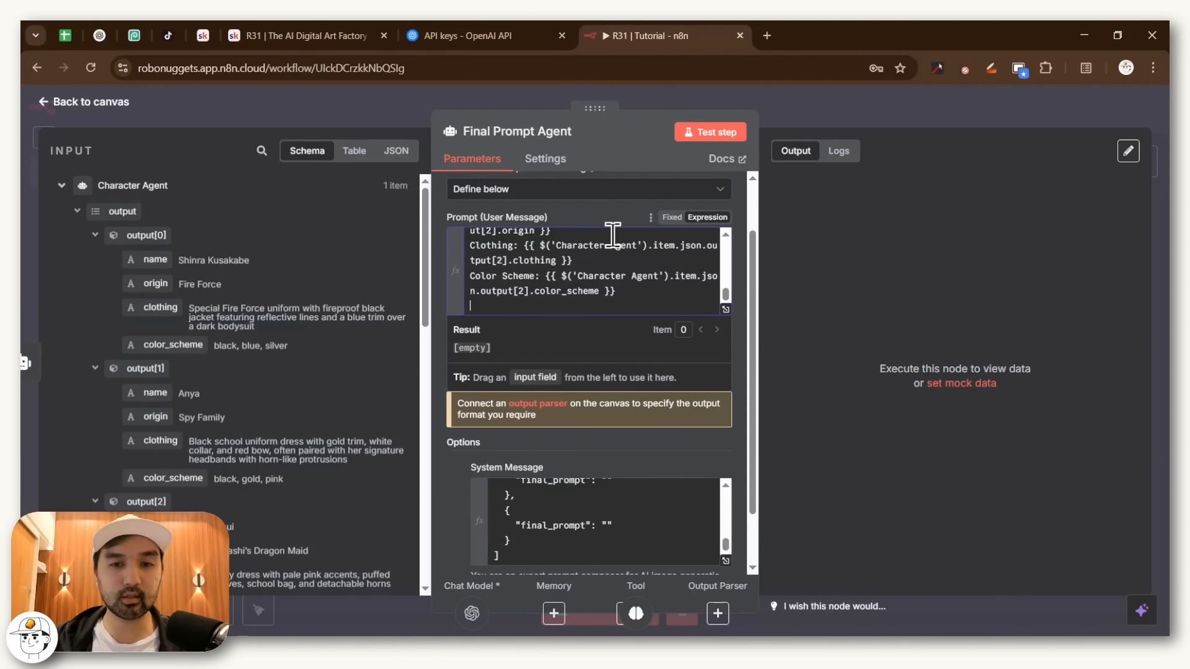
- Expand the user prompt and examine its opening instructions and the STYLE INPUT expressions that reference the Style Agent
click(725, 310)
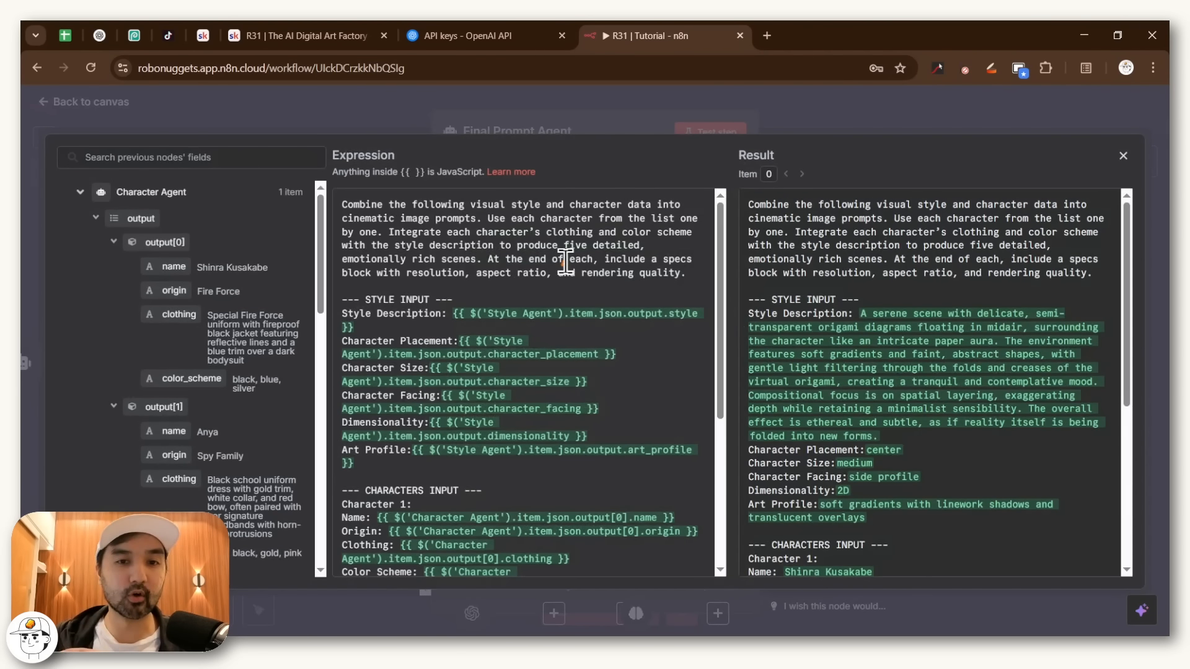
drag(686, 274, 342, 205)
click(354, 286)
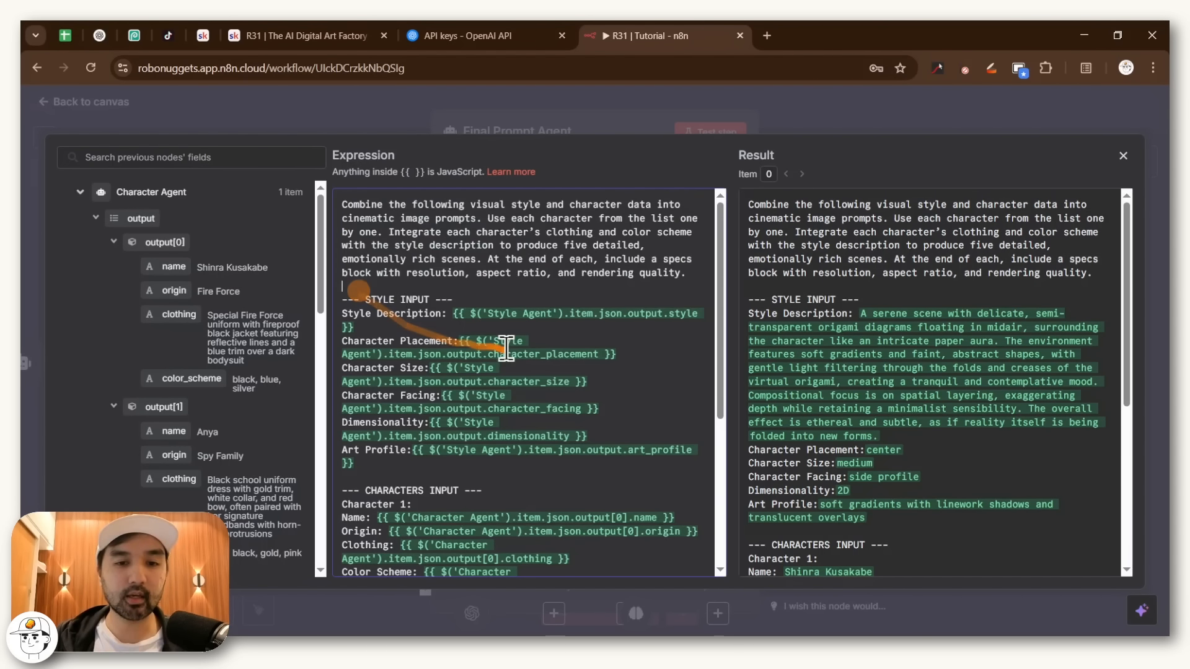
scroll(451, 335, down, 3)
scroll(434, 260, up, 3)
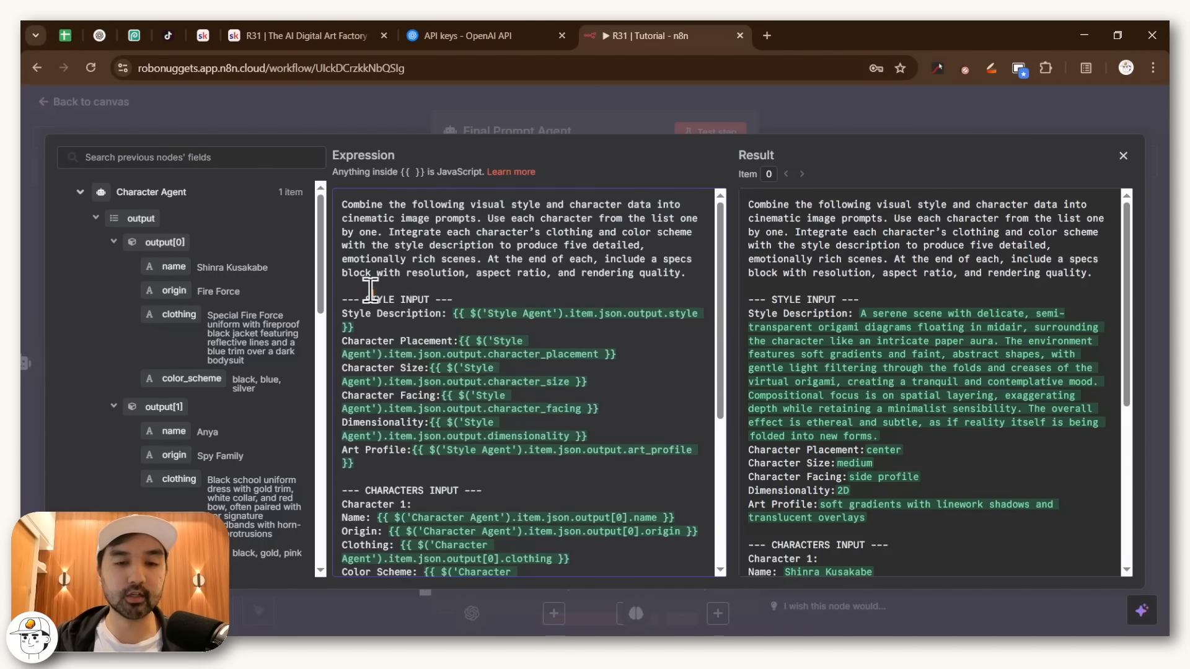
drag(352, 287, 427, 463)
click(427, 463)
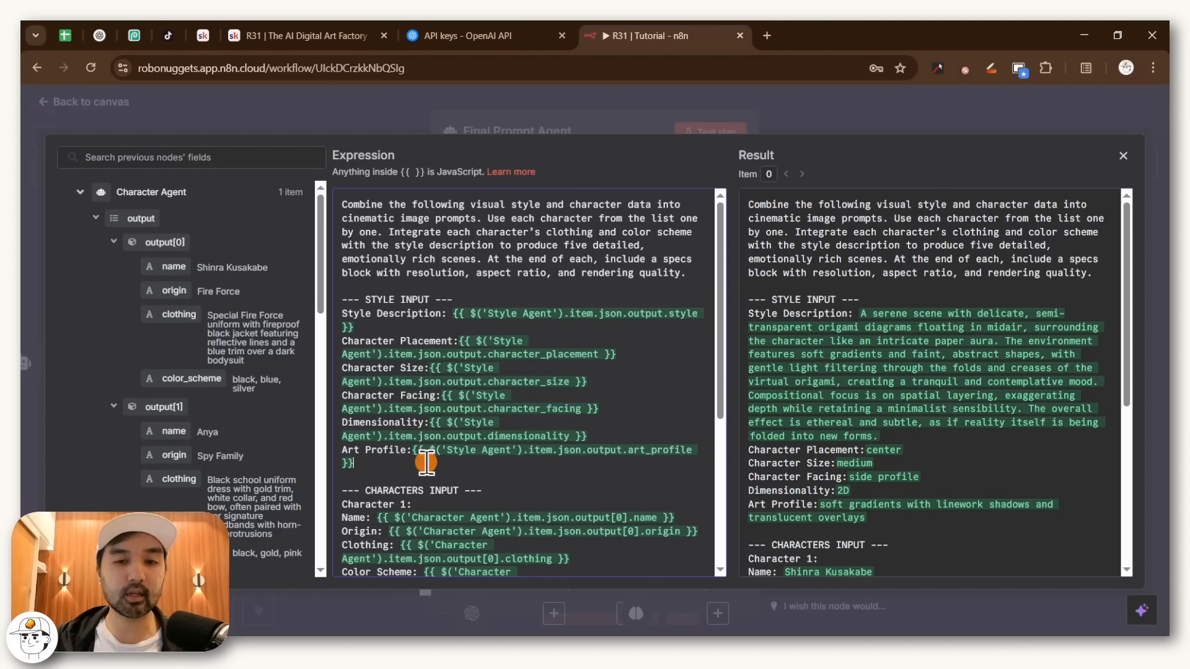
drag(459, 329, 451, 316)
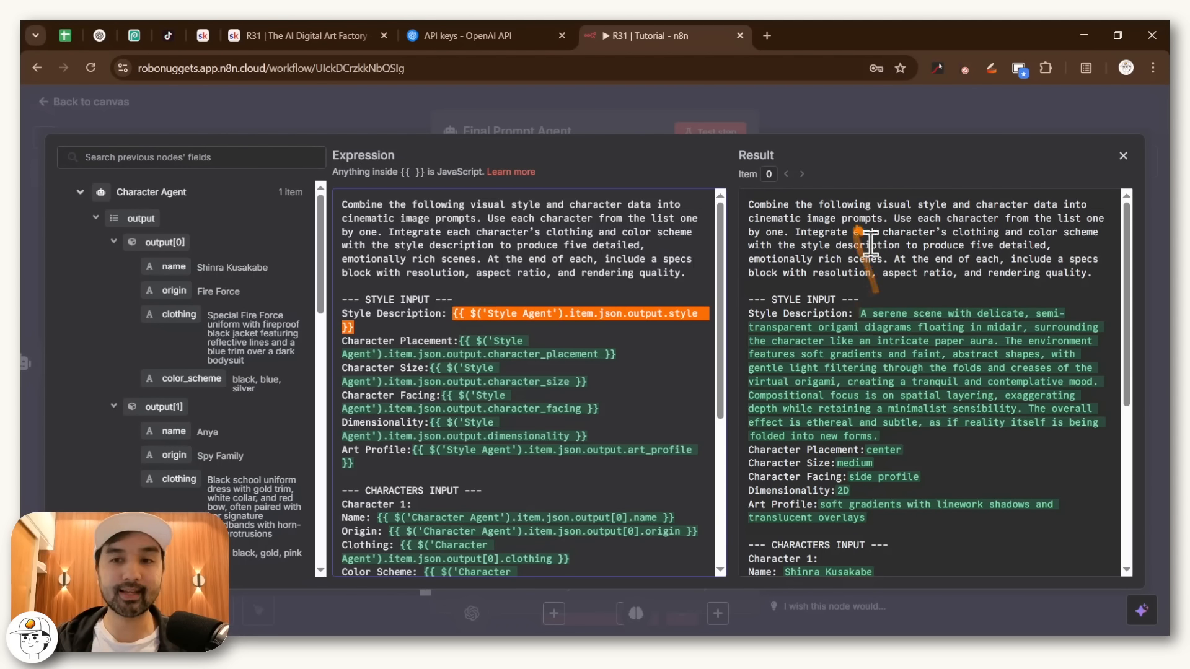
- Examine the resolved user prompt, checking the style description, placement, size, facing, dimensionality, art profile and character details
click(862, 314)
drag(862, 313, 885, 450)
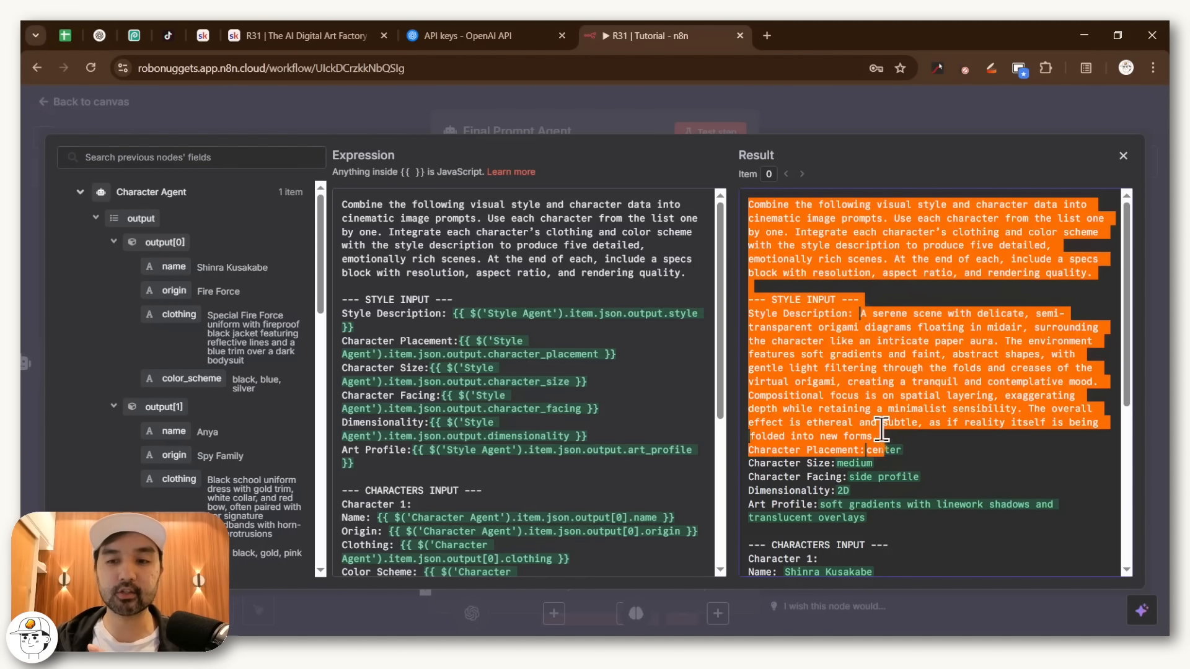
click(882, 429)
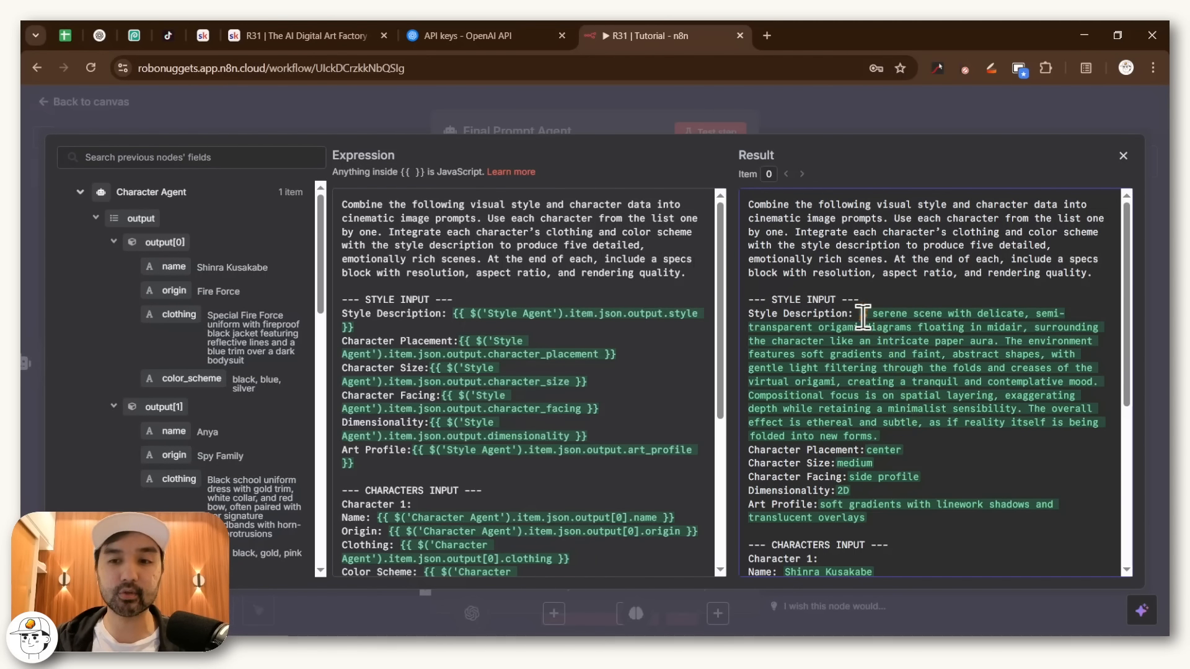
drag(865, 314, 898, 434)
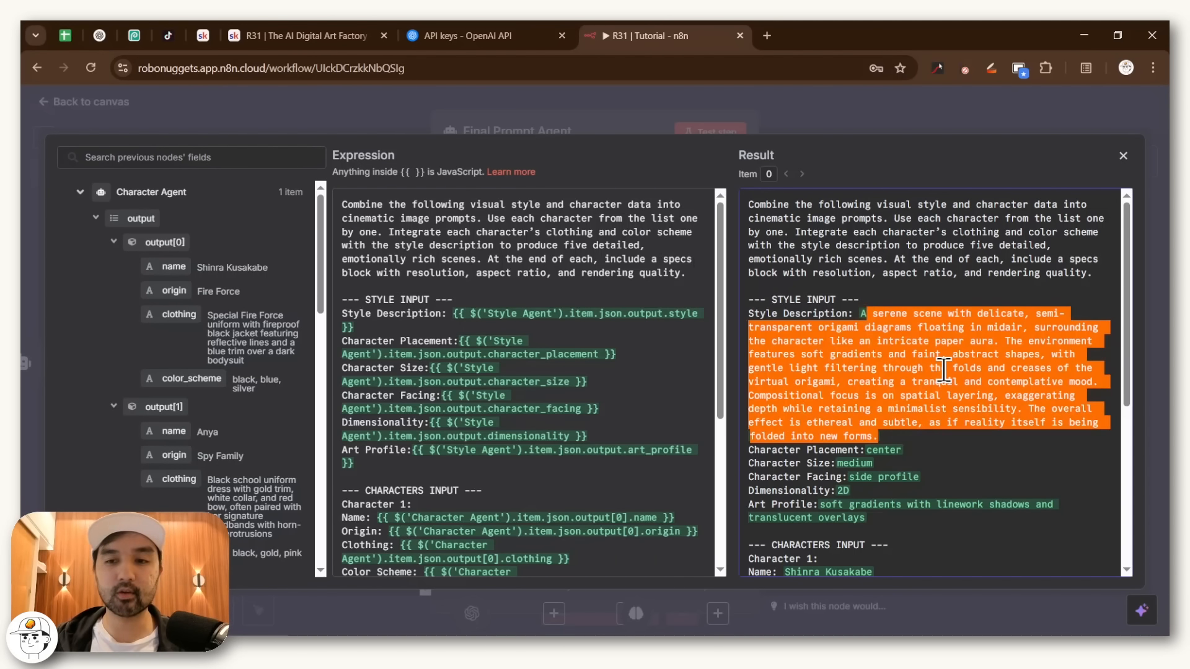
click(858, 313)
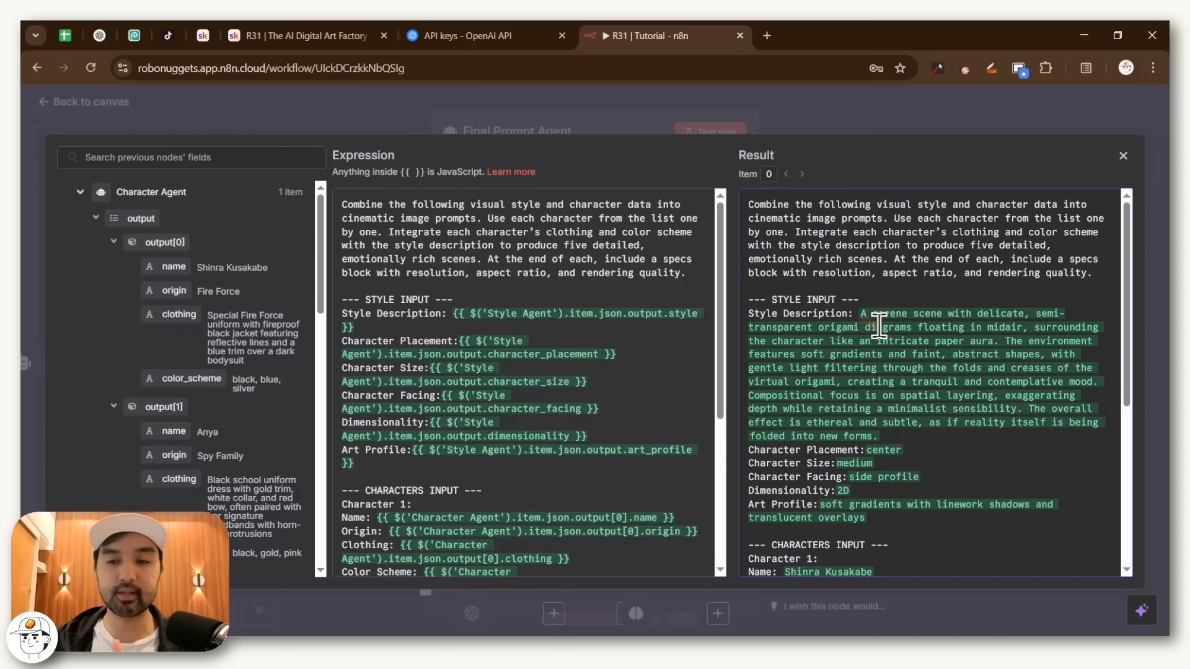
scroll(879, 327, down, 3)
drag(867, 300, 893, 380)
scroll(893, 380, down, 3)
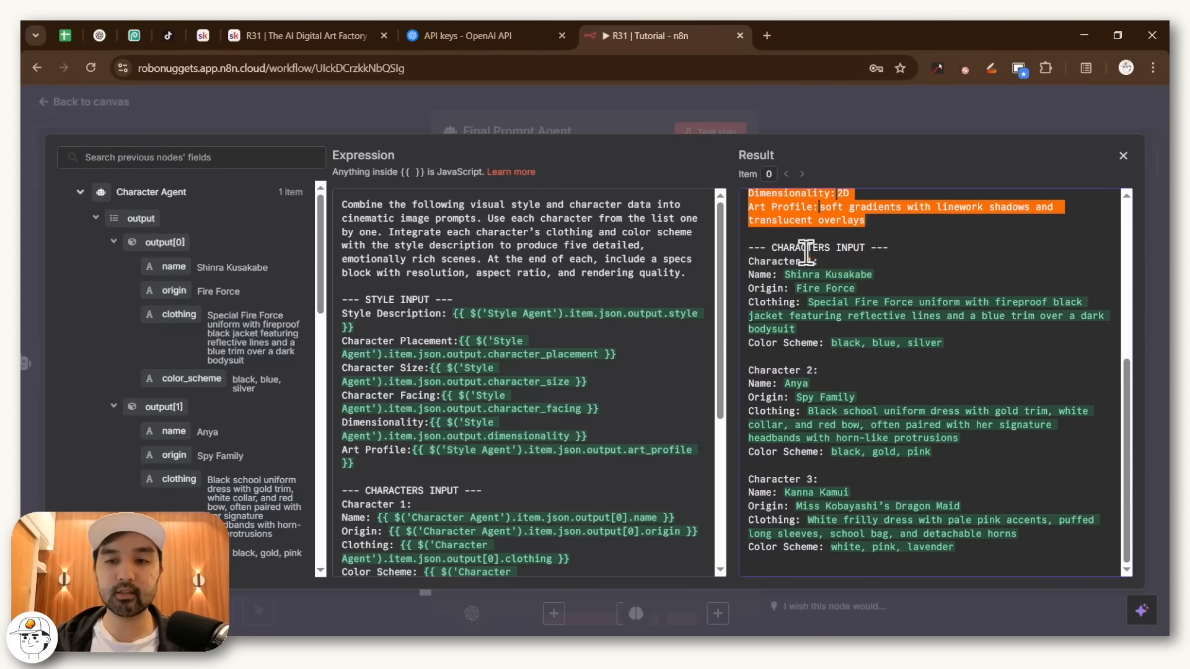
- Examine the CHARACTERS INPUT expressions and resolved details for the three characters, and close the expanded prompt and the Final Prompt Agent
scroll(627, 337, down, 5)
click(907, 265)
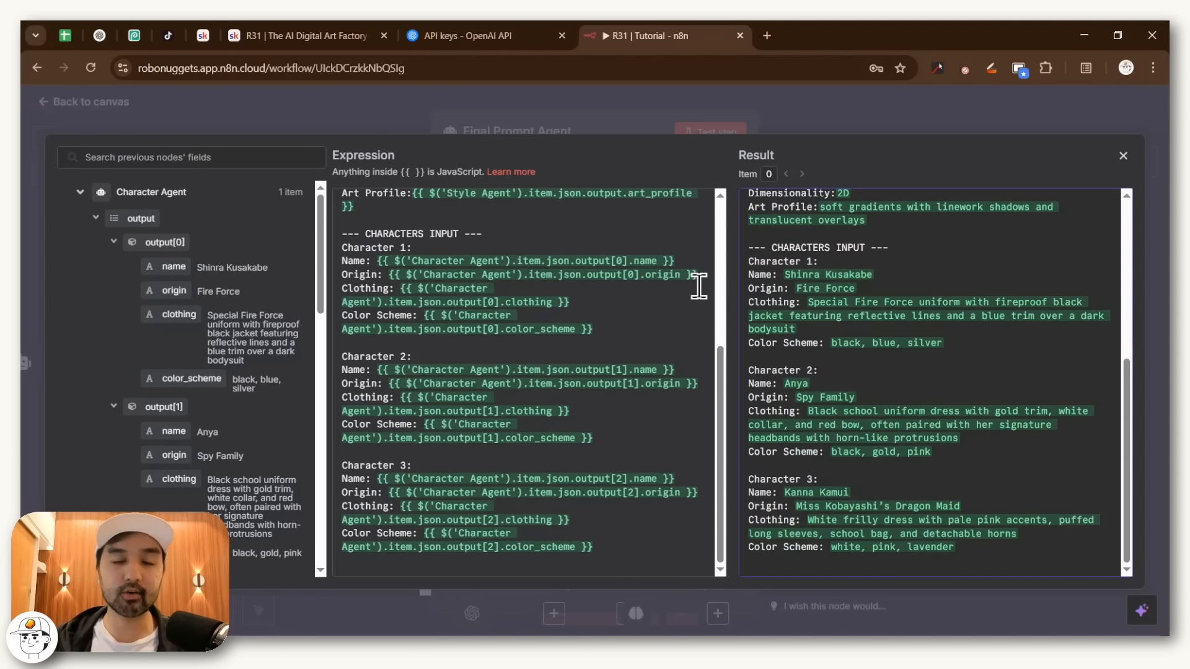
drag(789, 247, 963, 552)
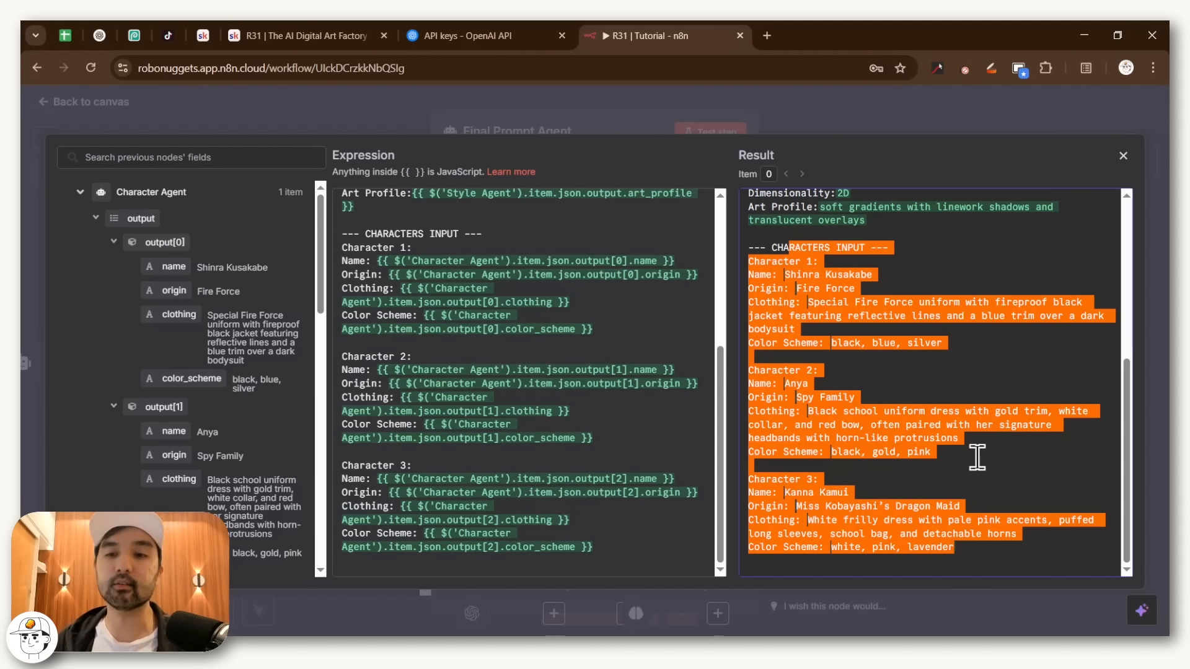
click(868, 111)
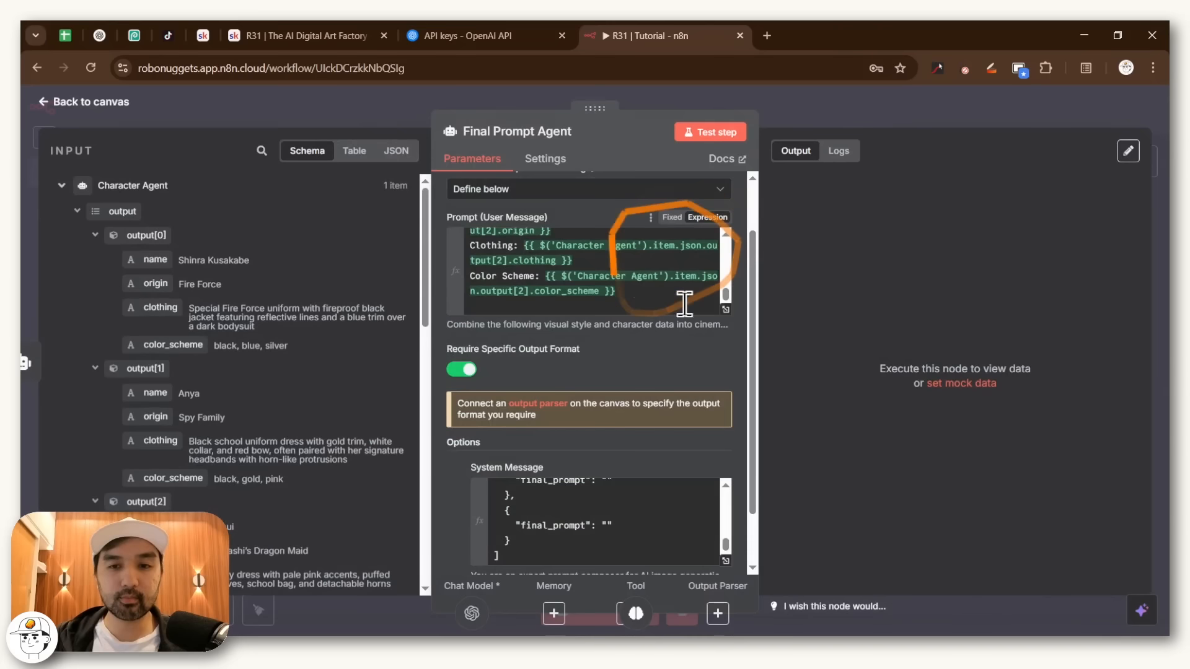
click(817, 106)
- Attach a Structured Output Parser to the Final Prompt Agent, using Skool's JSON example with three empty "textToImagePrompt" objects
click(861, 361)
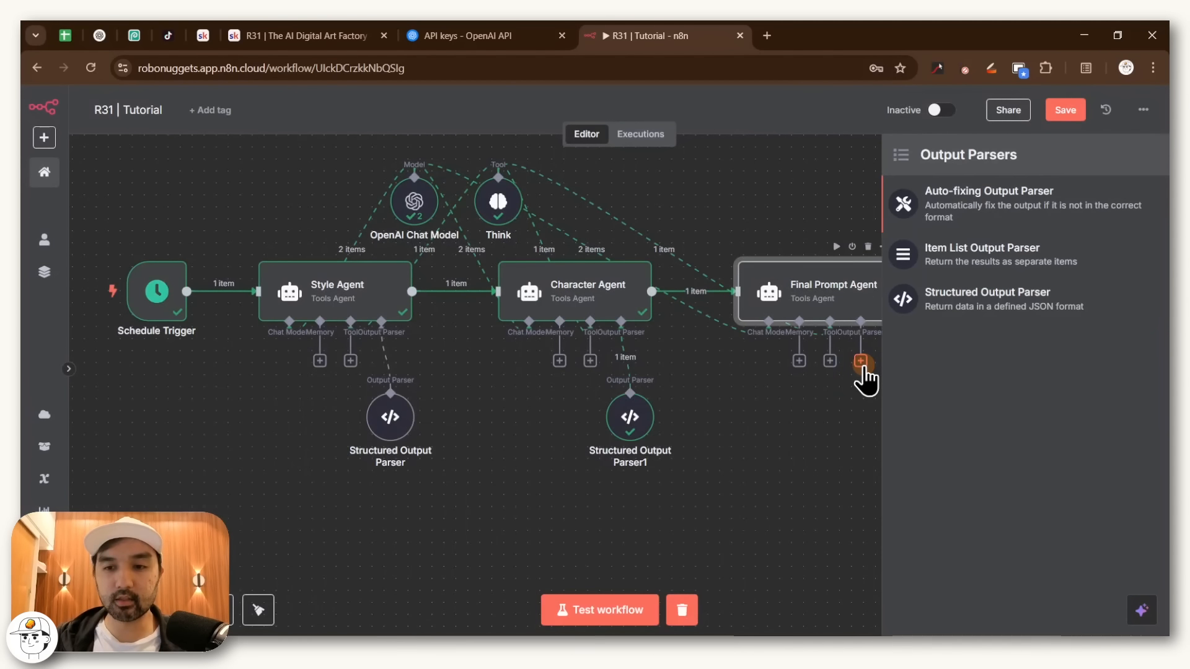
click(946, 316)
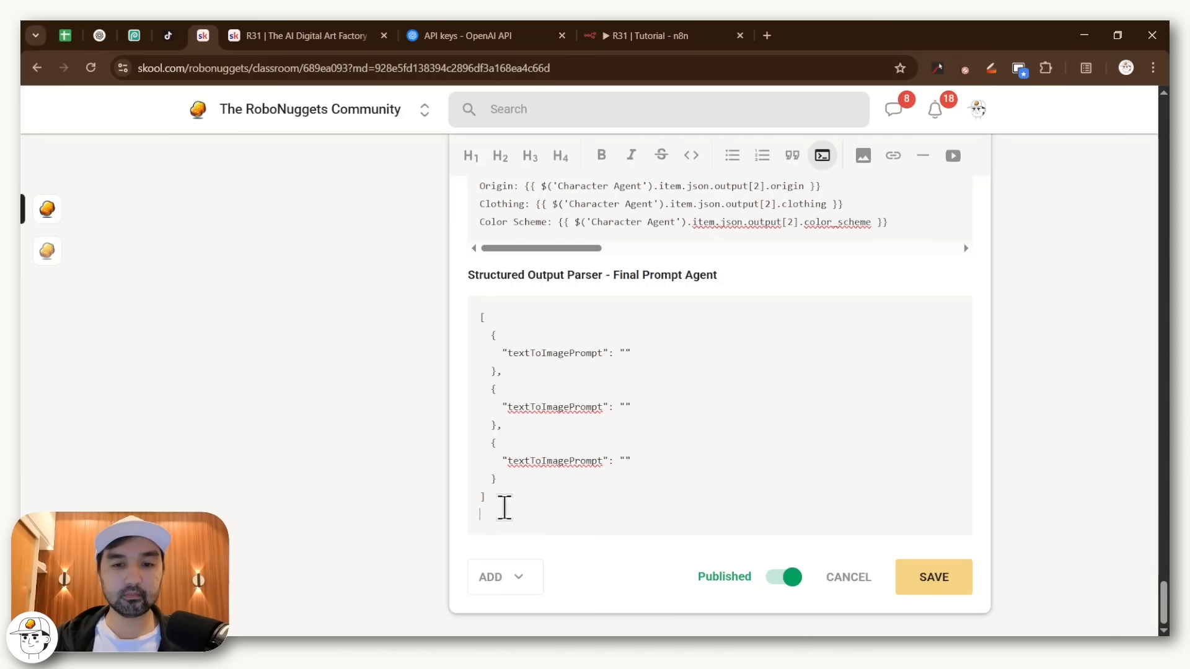
drag(499, 505, 469, 322)
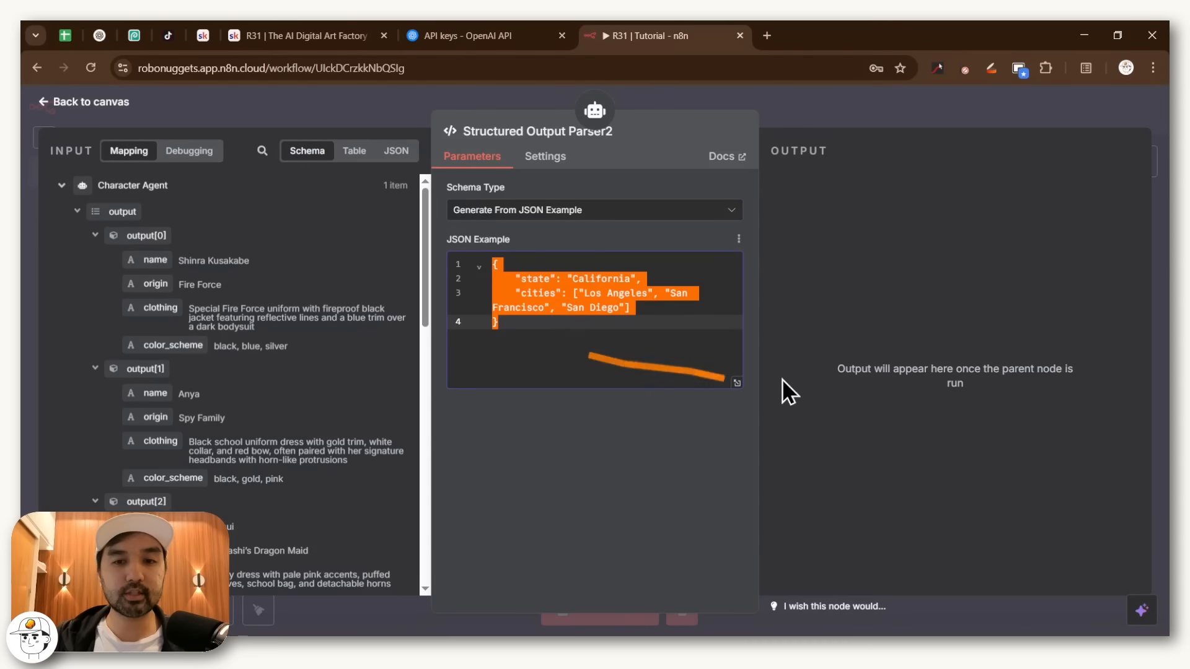
text([   {     "textToImagePrompt": ""   },   {     "textToImagePrompt": ""   },   {     "textToImagePrompt": ""   } ])
key(Escape)
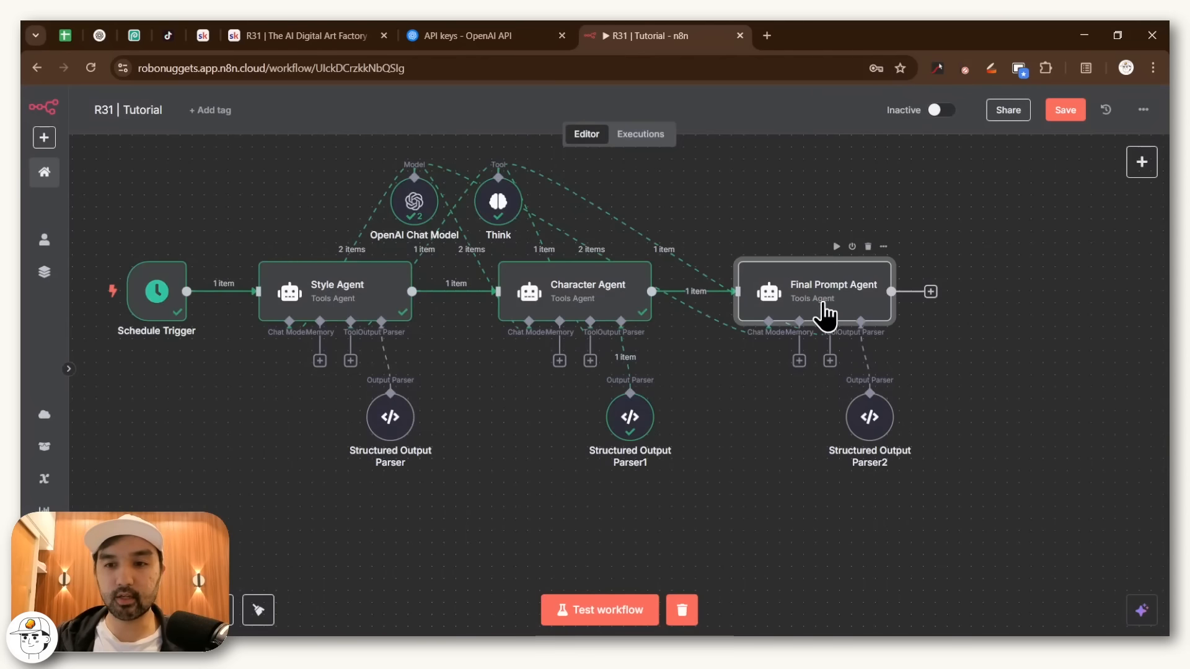
- Test the Final Prompt Agent on its own and review the generated textToImagePrompt for each character
double_click(826, 314)
click(719, 132)
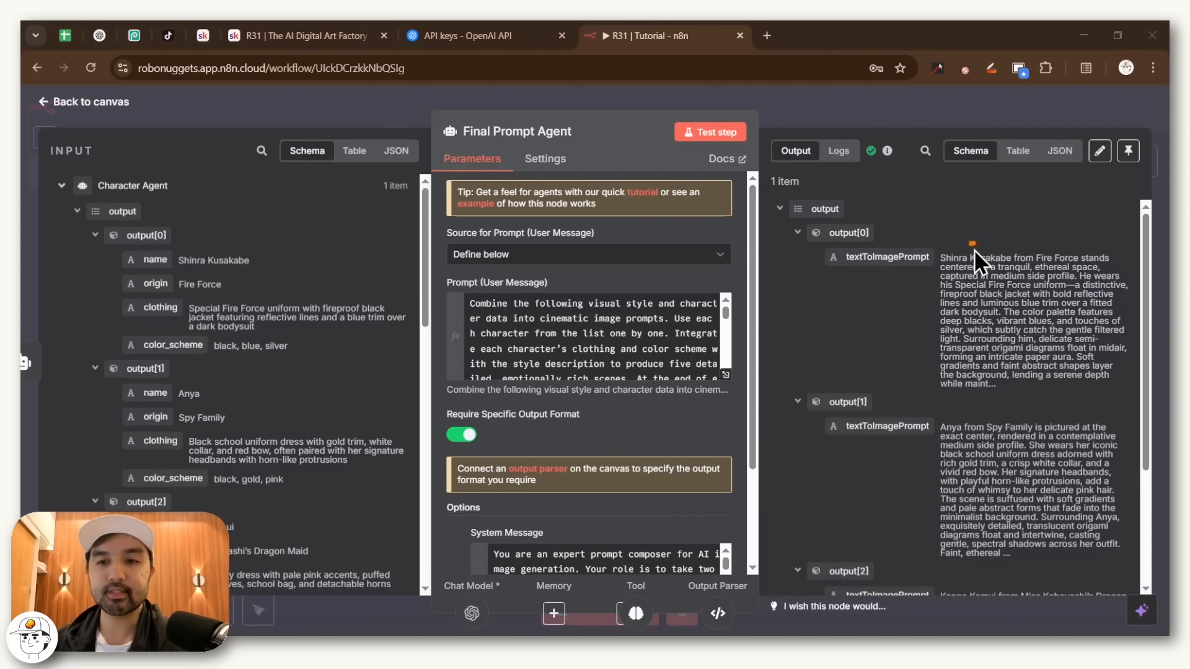
scroll(983, 291, down, 2)
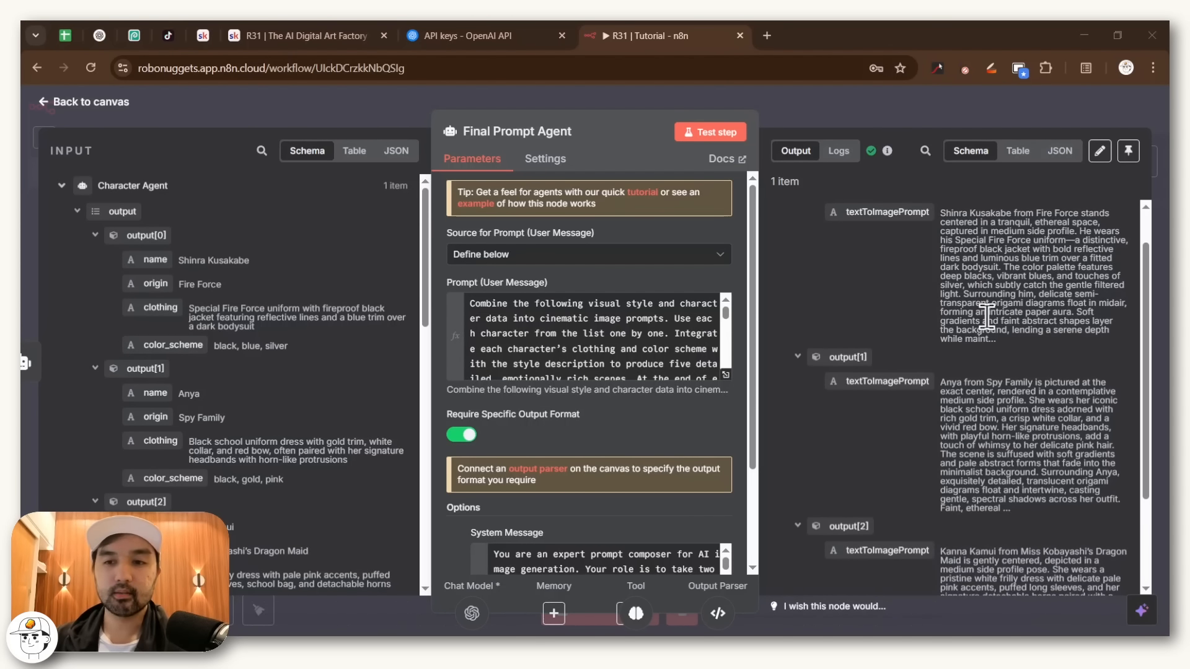
scroll(987, 315, down, 3)
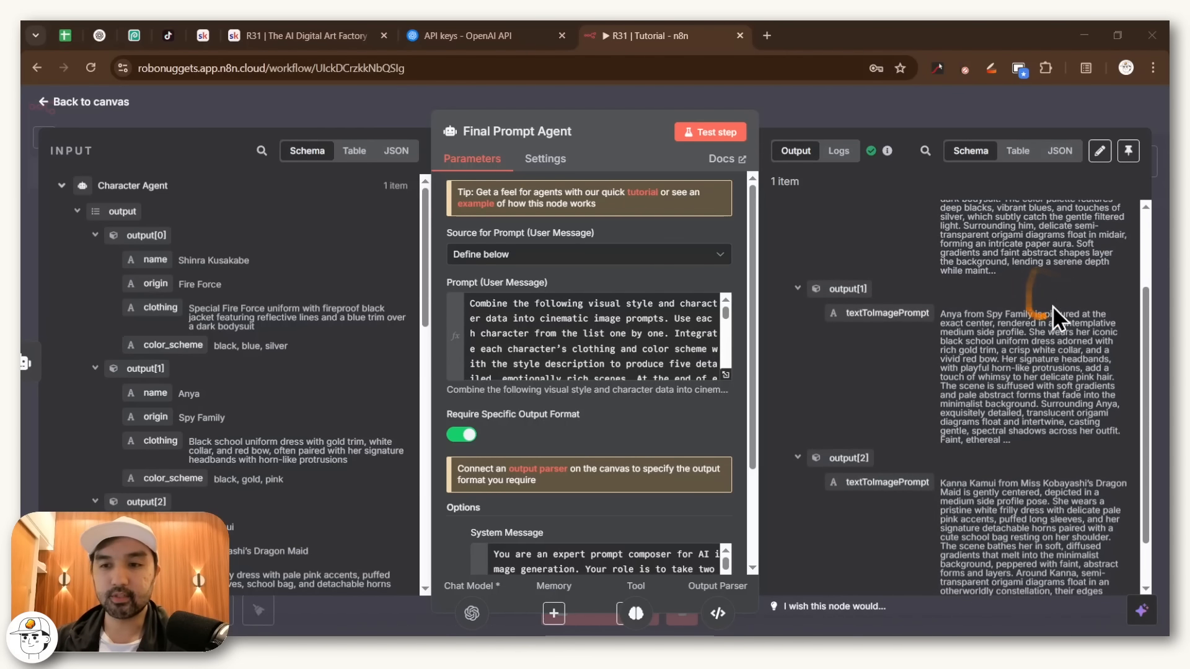
scroll(981, 320, down, 2)
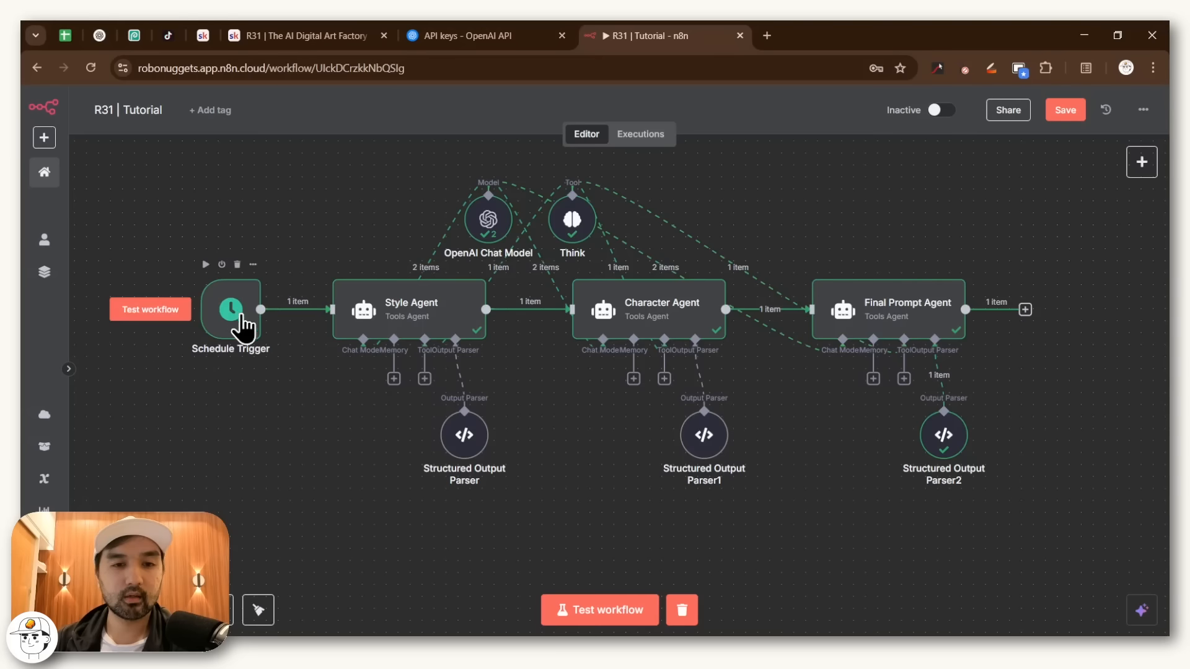
- Tidy the canvas by moving the trigger and agents closer together and placing the three output parsers above their agents
drag(241, 322, 295, 315)
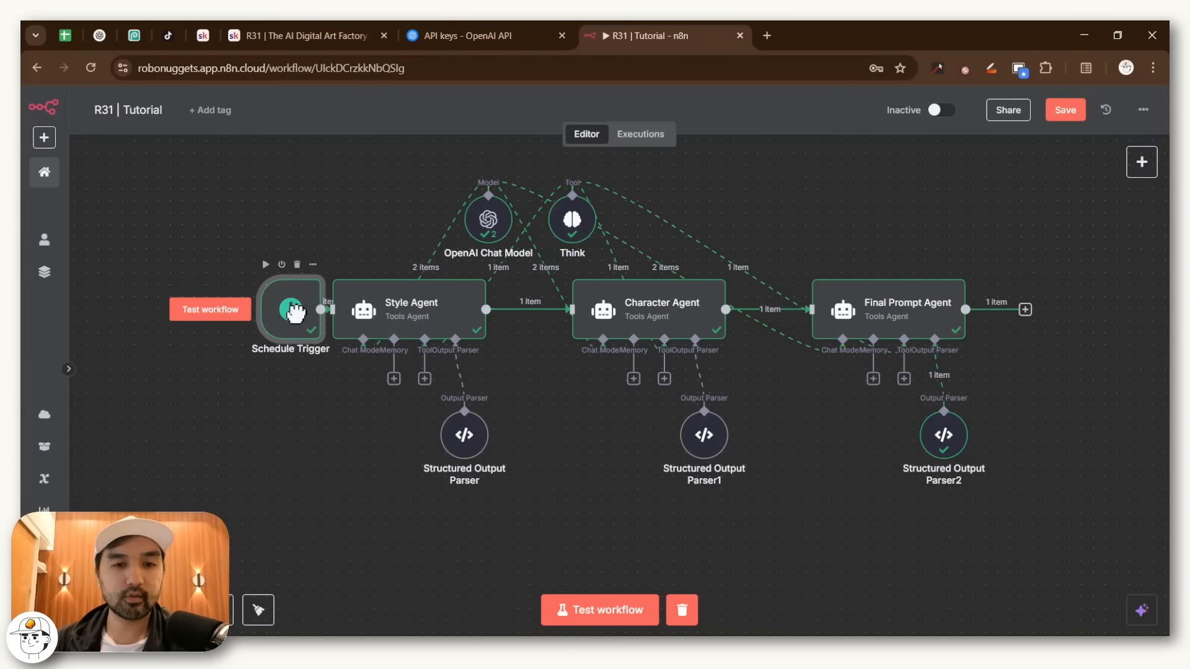
drag(588, 319, 553, 319)
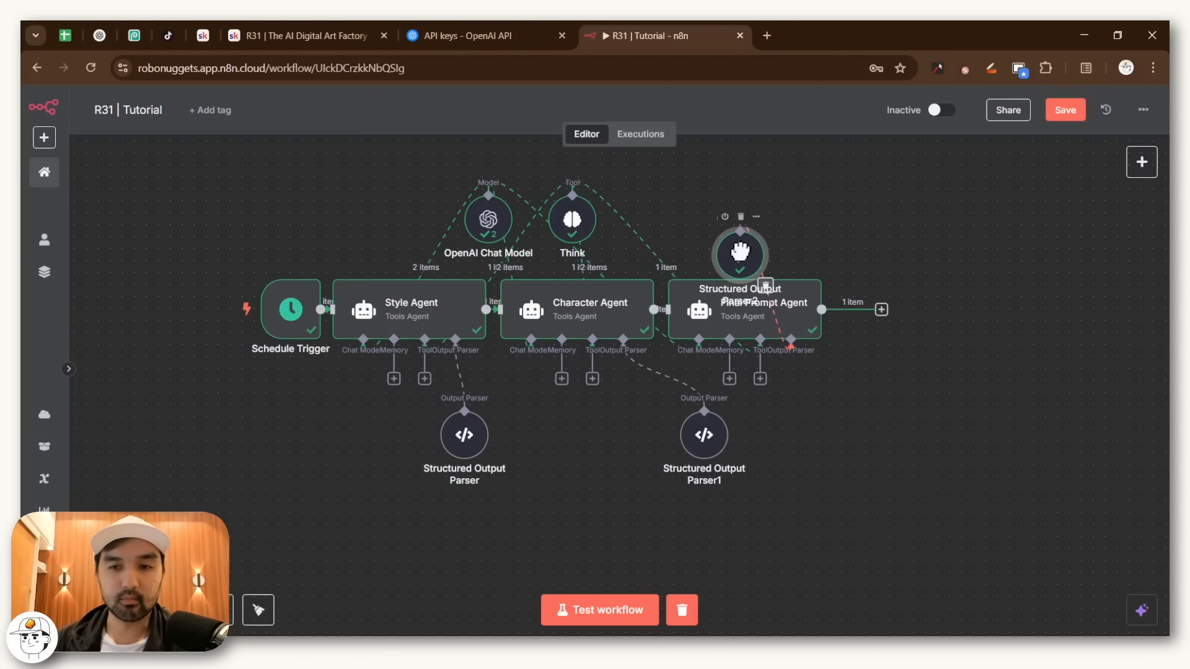
drag(757, 266, 746, 245)
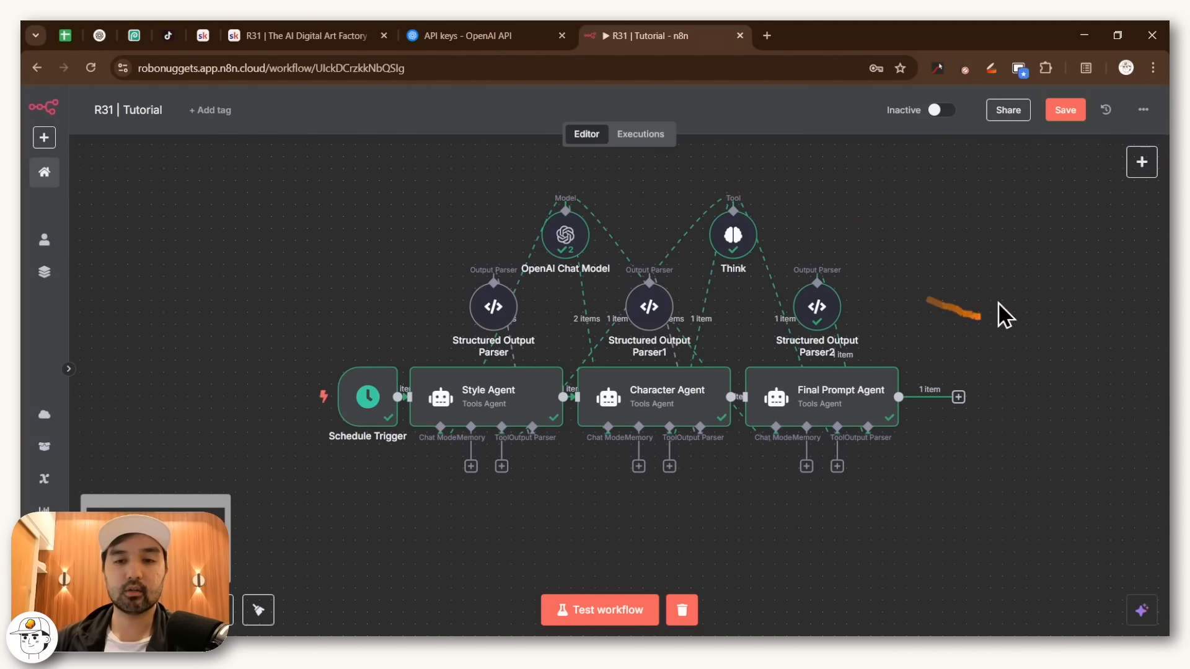
drag(1015, 481, 988, 491)
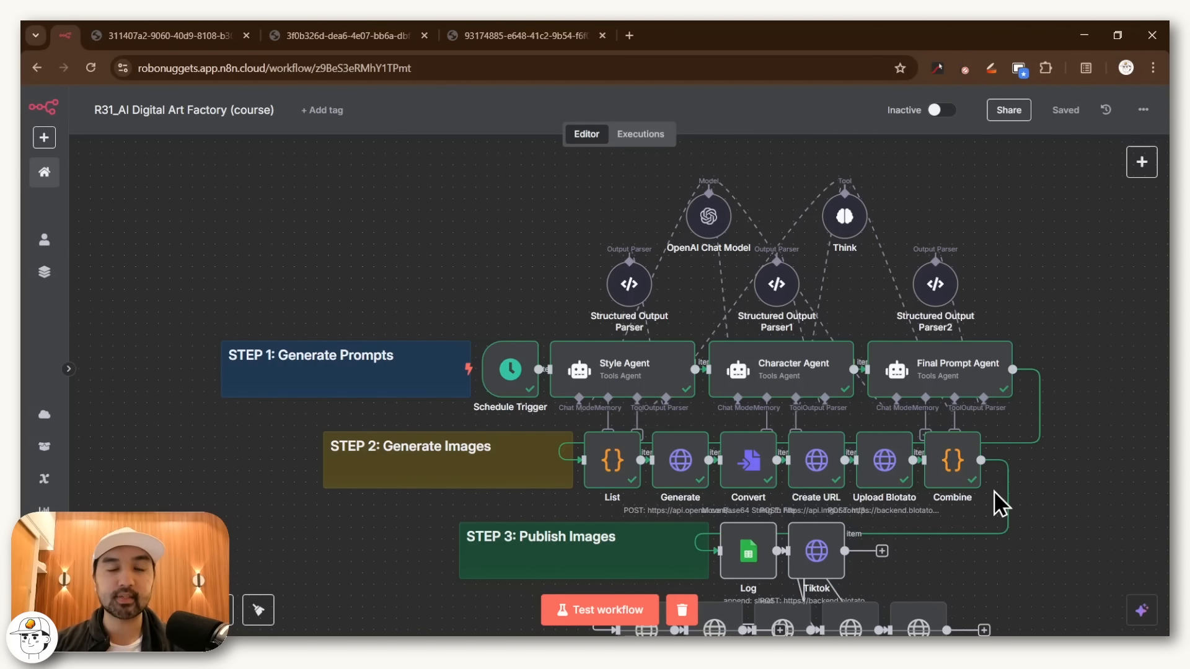
- In the finished R31_AI Digital Art Factory (course) workflow, inspect the Combine node's mediaURLs output and view the generated image
click(955, 475)
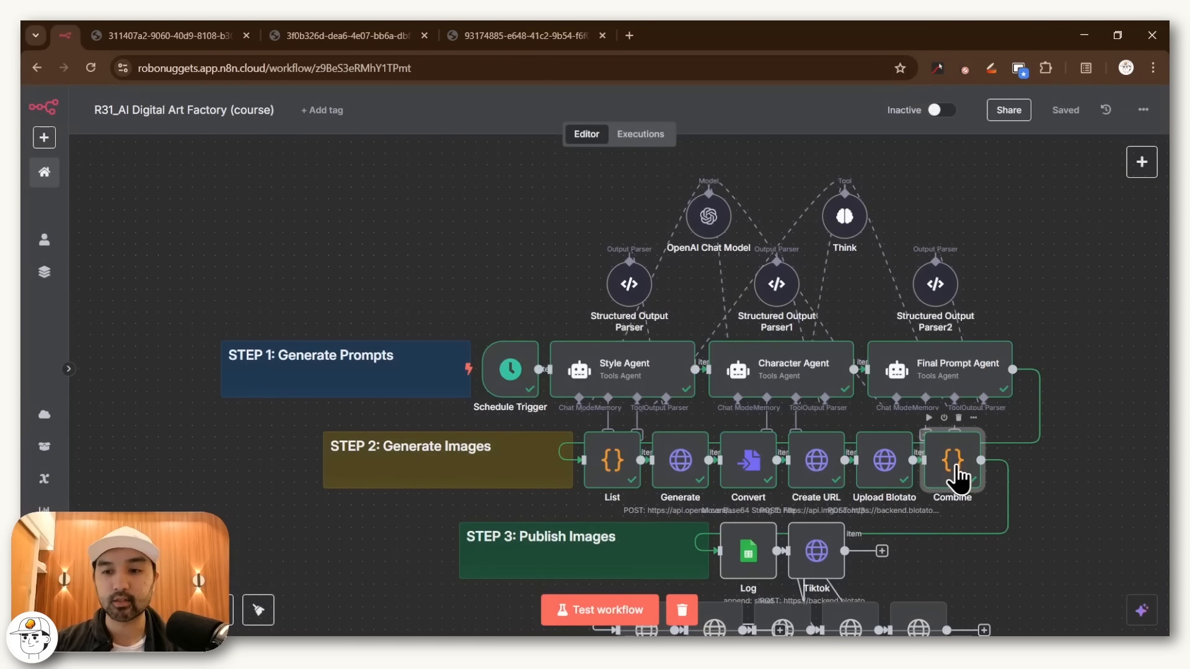
double_click(958, 475)
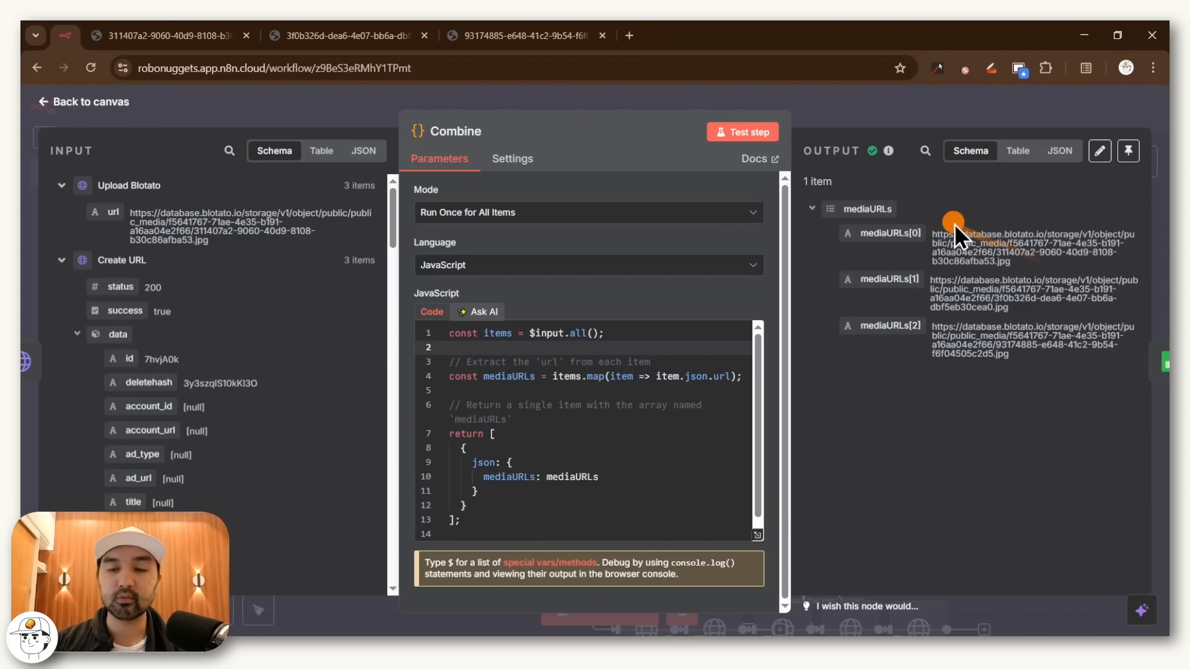
triple_click(967, 260)
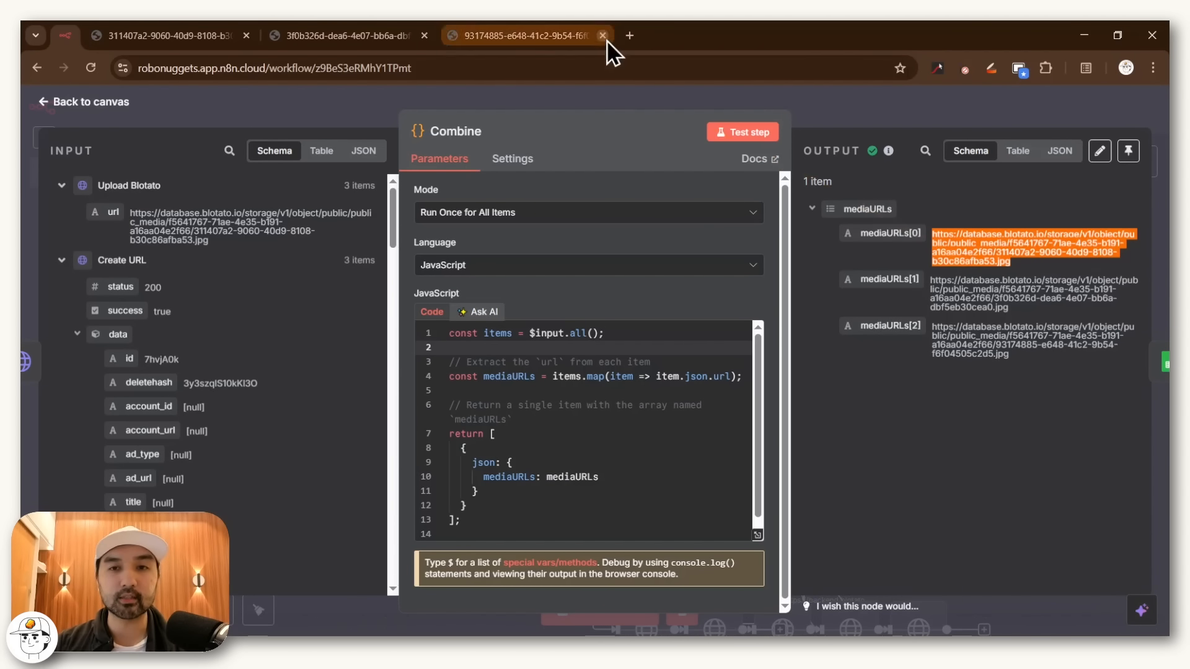
key(ctrl+Tab)
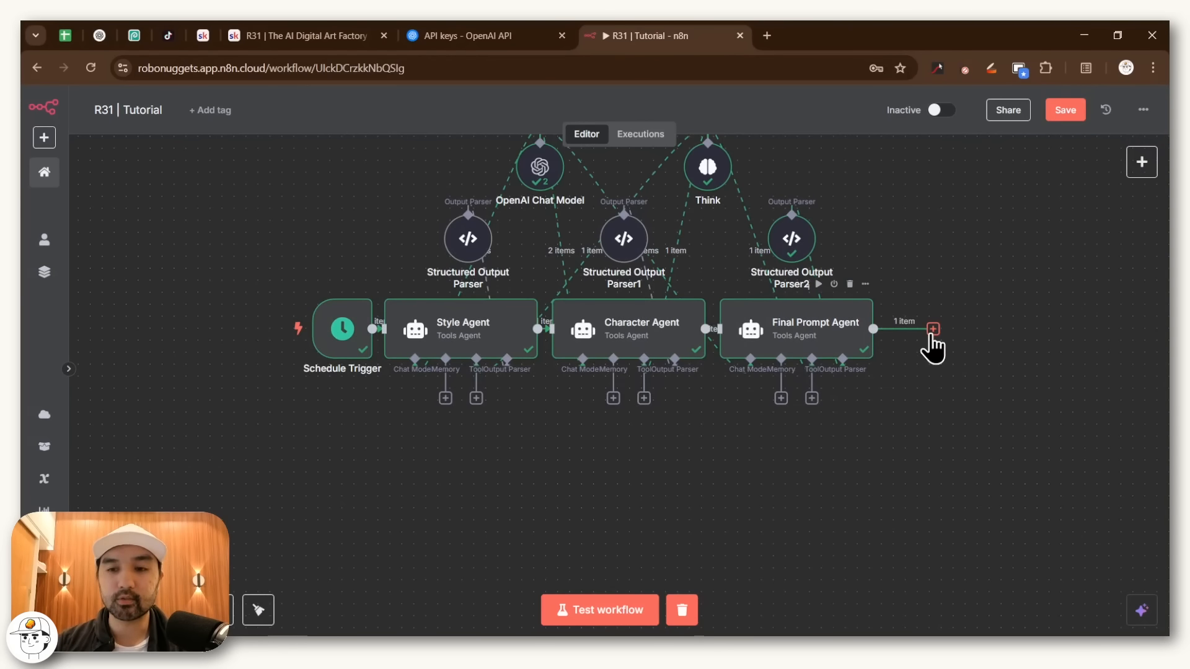
- In the R31 | Tutorial workflow, add a Code node after the Final Prompt Agent, below the Schedule Trigger, and name it List
drag(930, 337, 343, 466)
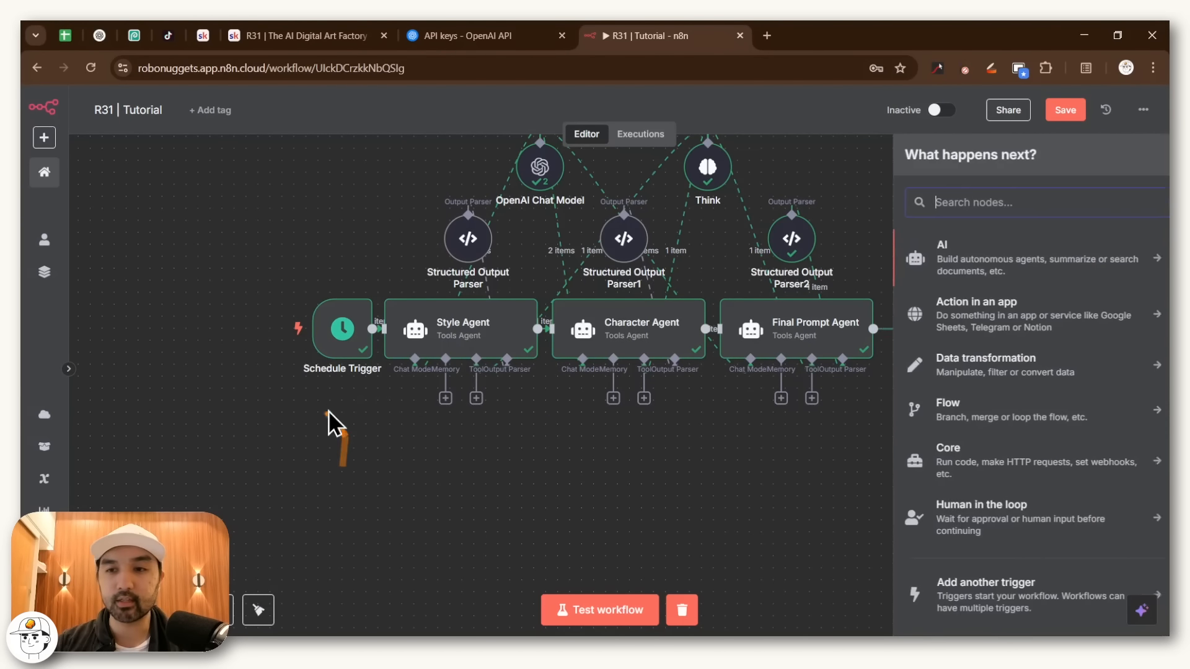
text(code)
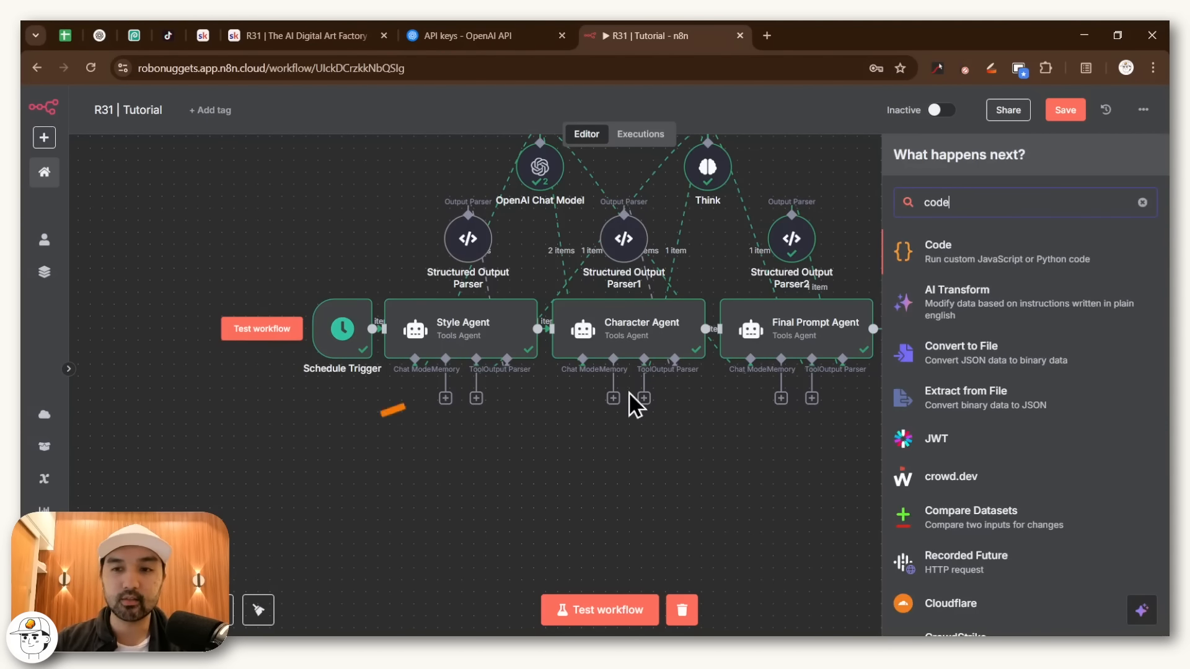
click(1049, 242)
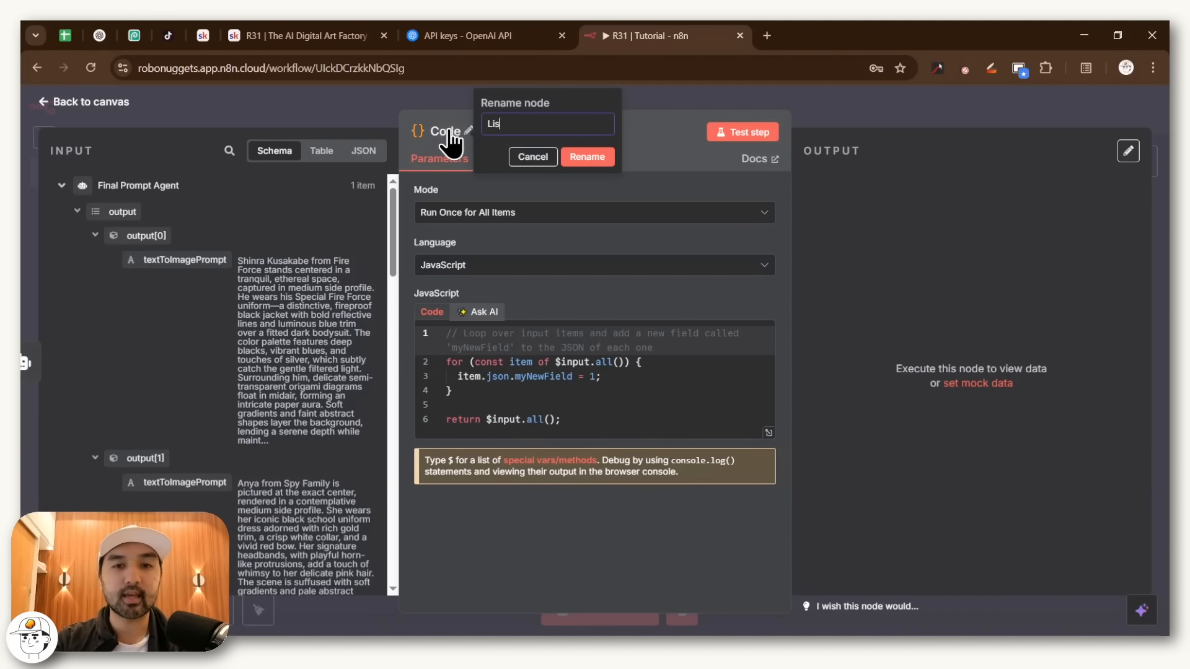
text(List)
click(592, 159)
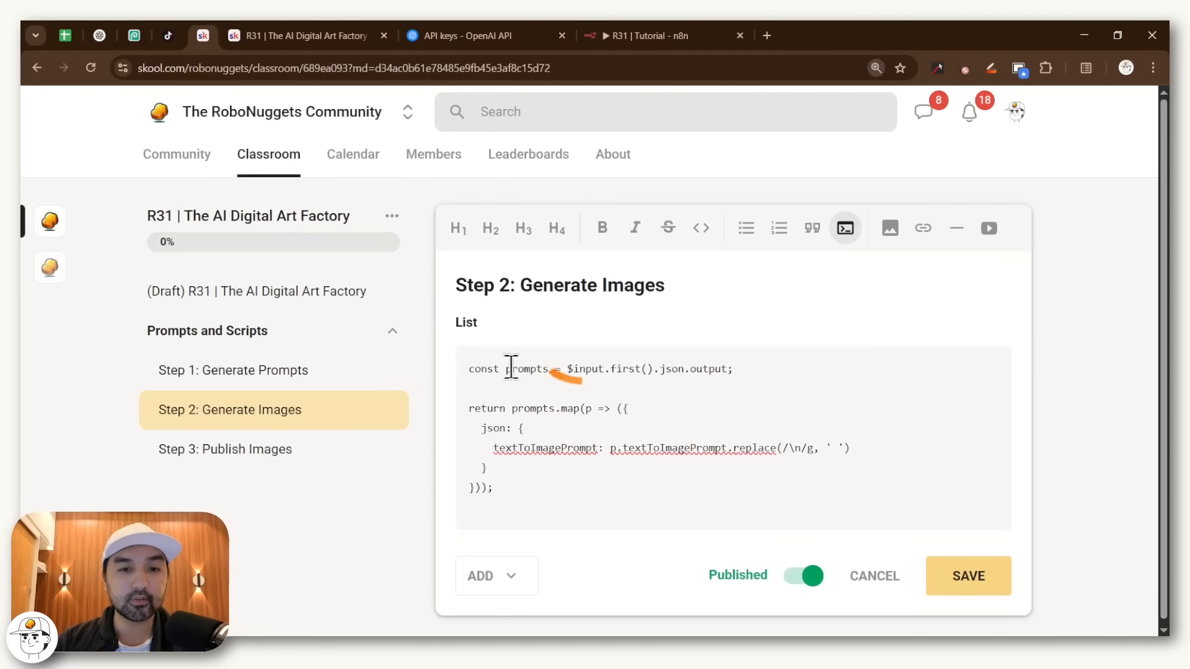
- Replace the List node's default JavaScript with the List script from Skool's "Step 2: Generate Images" page
click(469, 367)
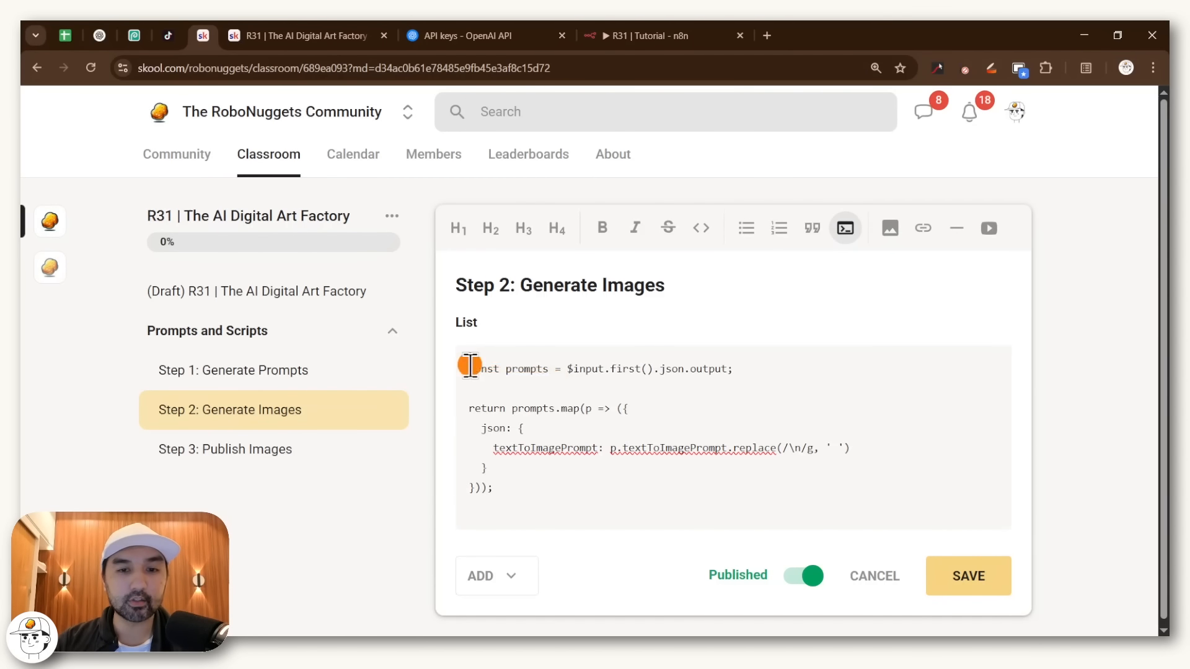
drag(470, 366, 547, 518)
key(ctrl+c)
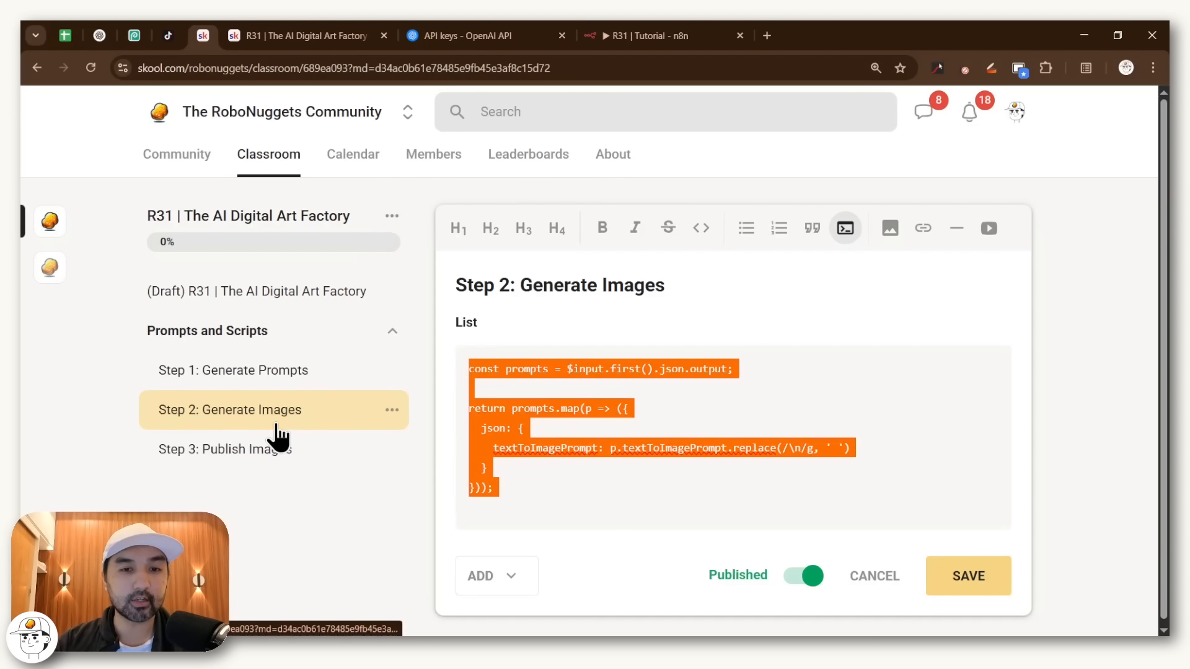
click(650, 36)
click(582, 390)
key(ctrl+a)
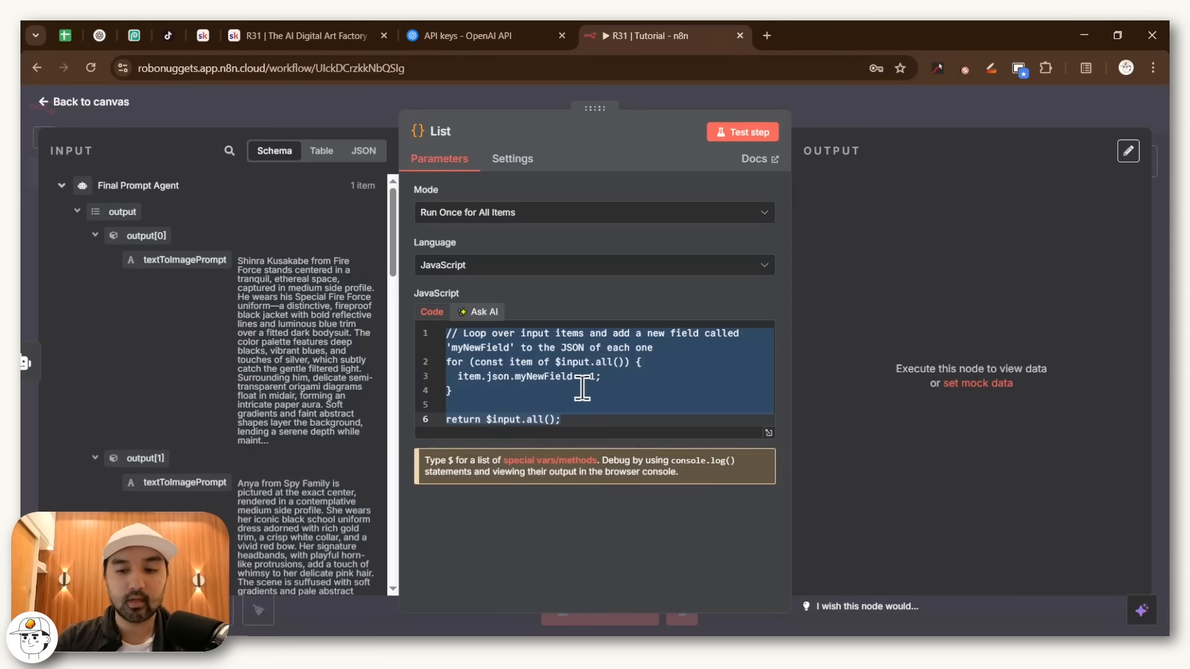
key(BackSpace)
key(ctrl+v)
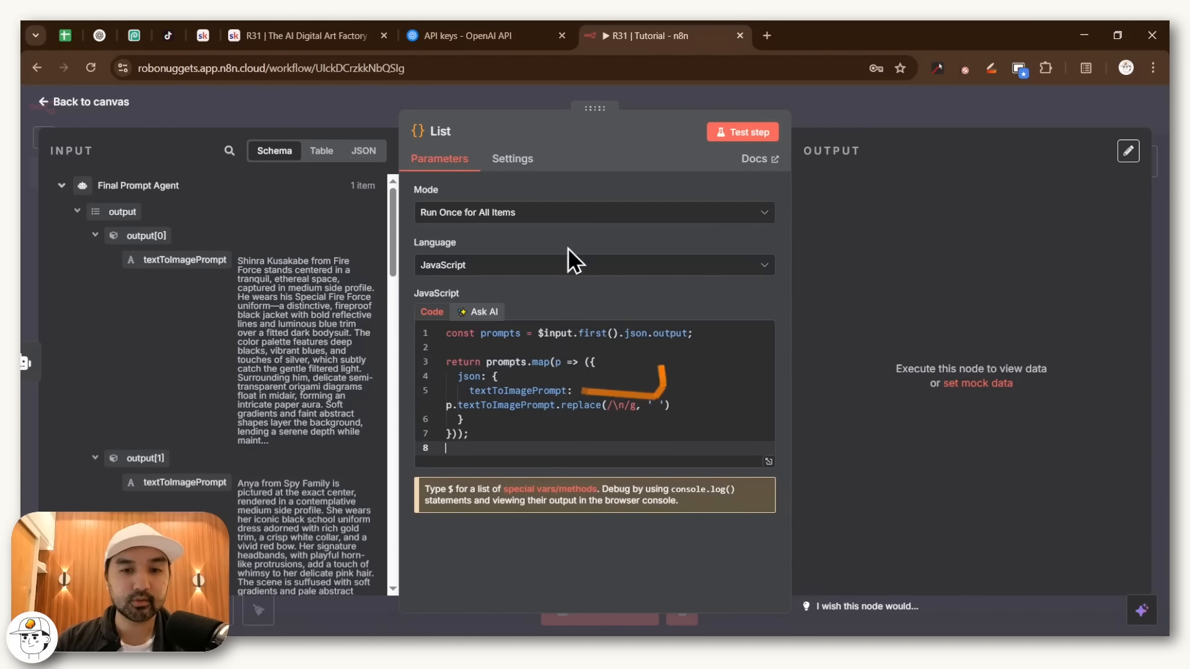
- Test the List node, review the separated prompts in table view, and return to the canvas
click(741, 137)
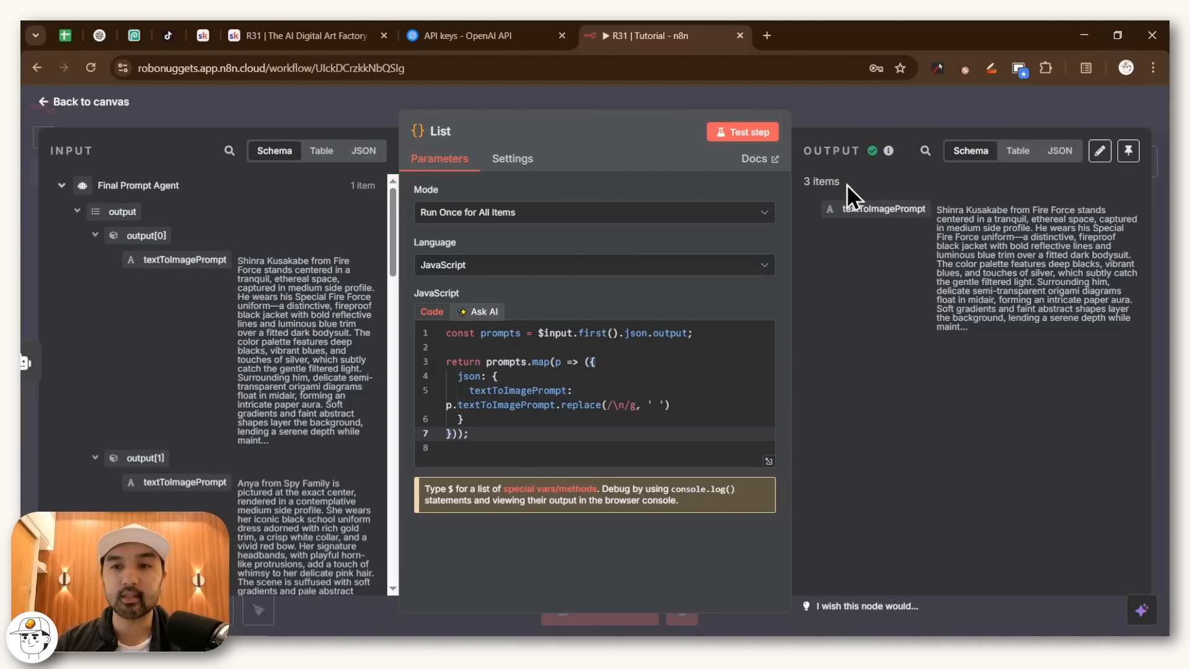
click(1018, 152)
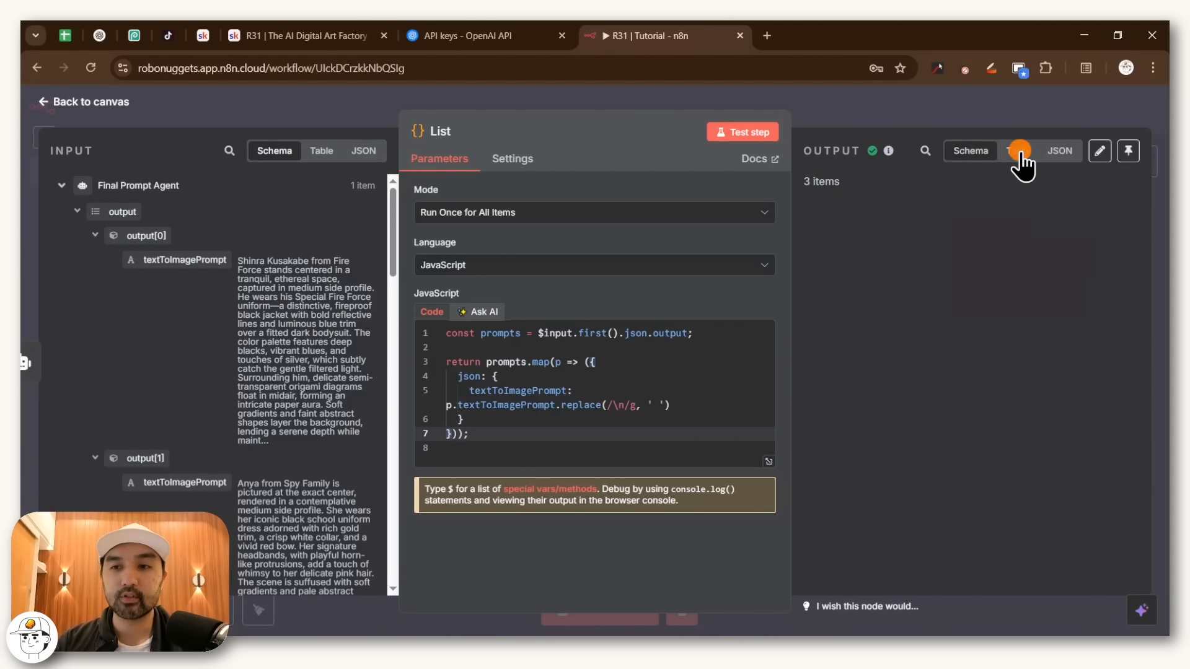
scroll(912, 262, down, 3)
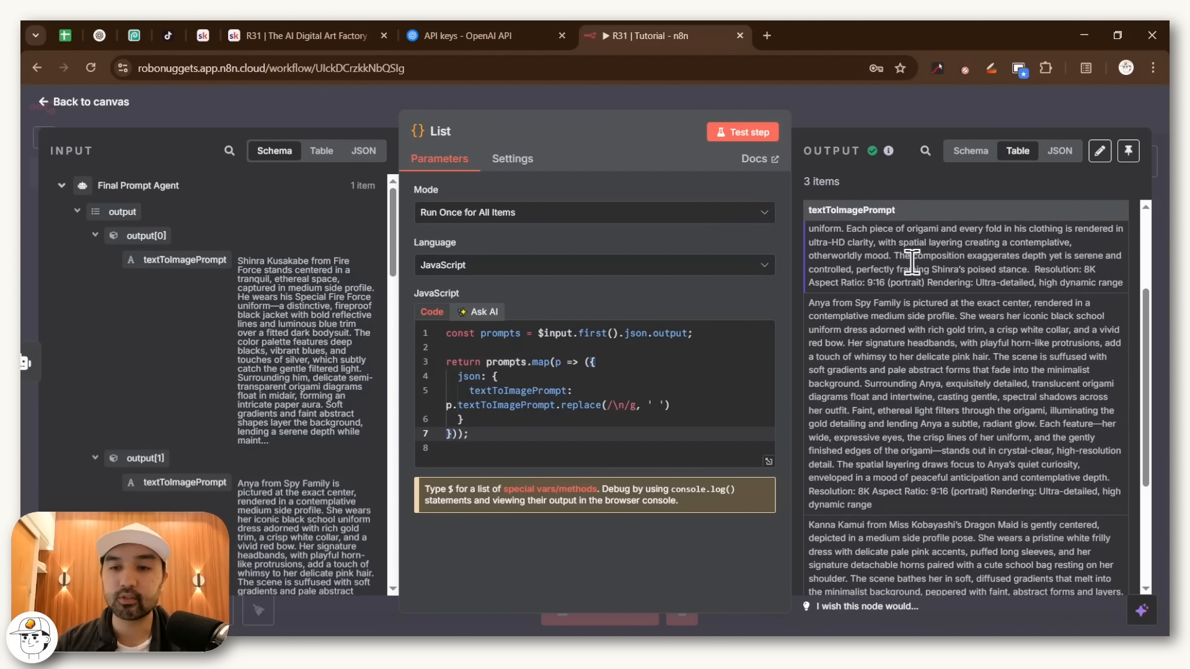
scroll(912, 263, down, 3)
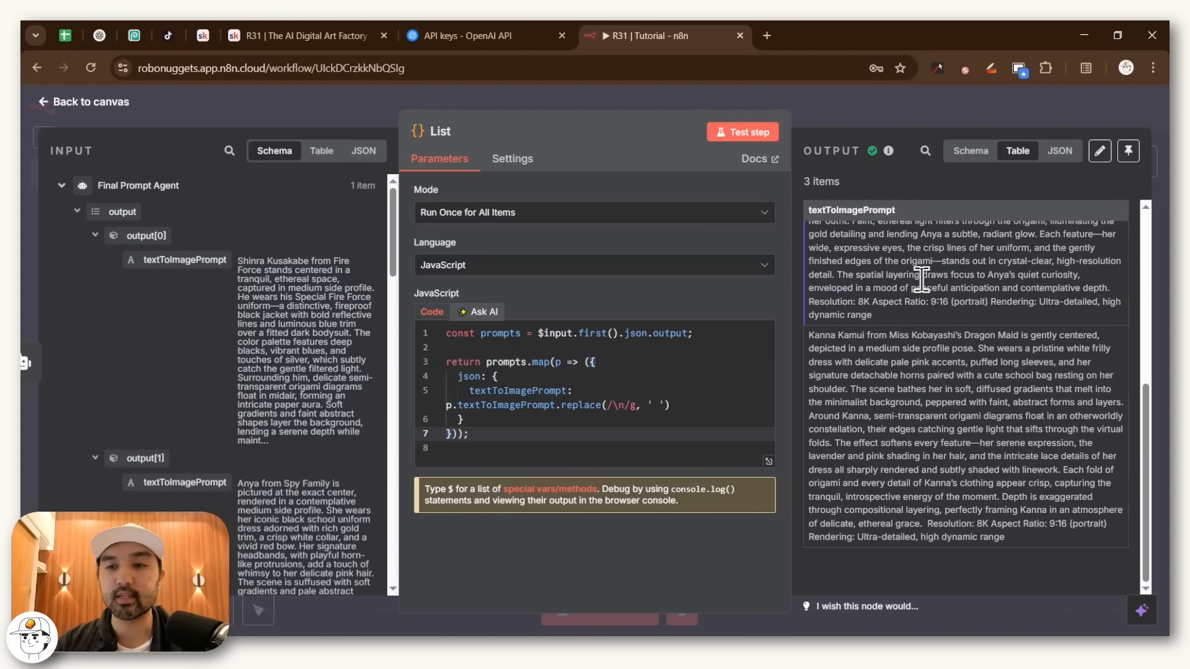
click(860, 109)
- Add an HTTP Request node after the List node and name it Generate
click(456, 474)
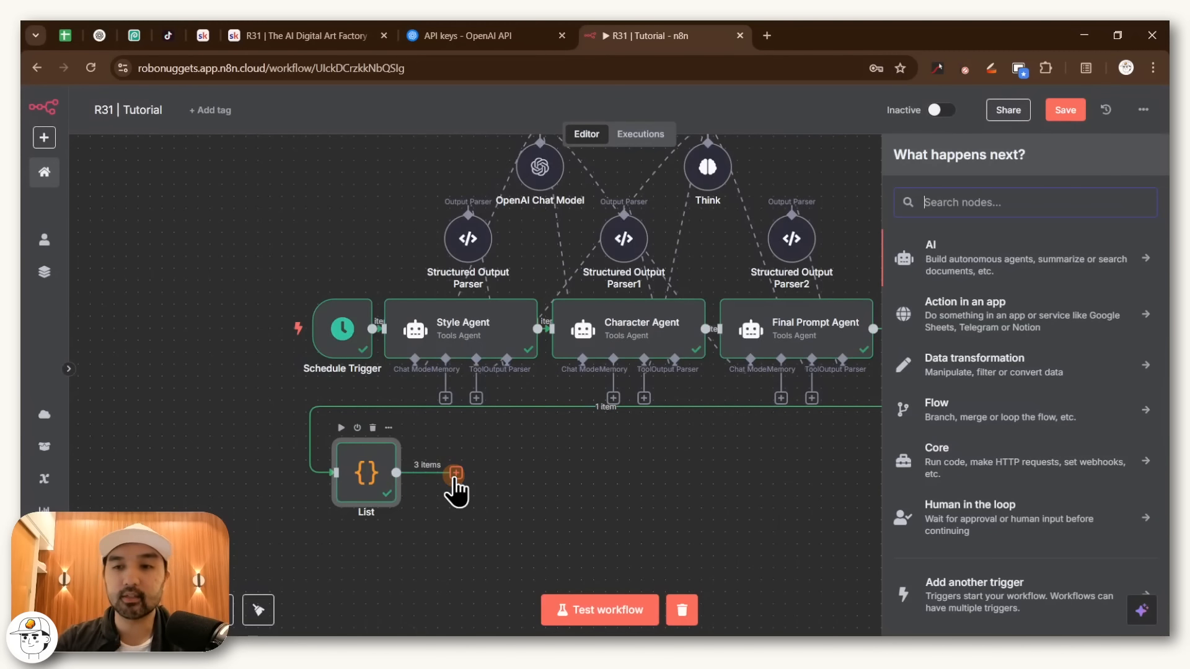
text(http)
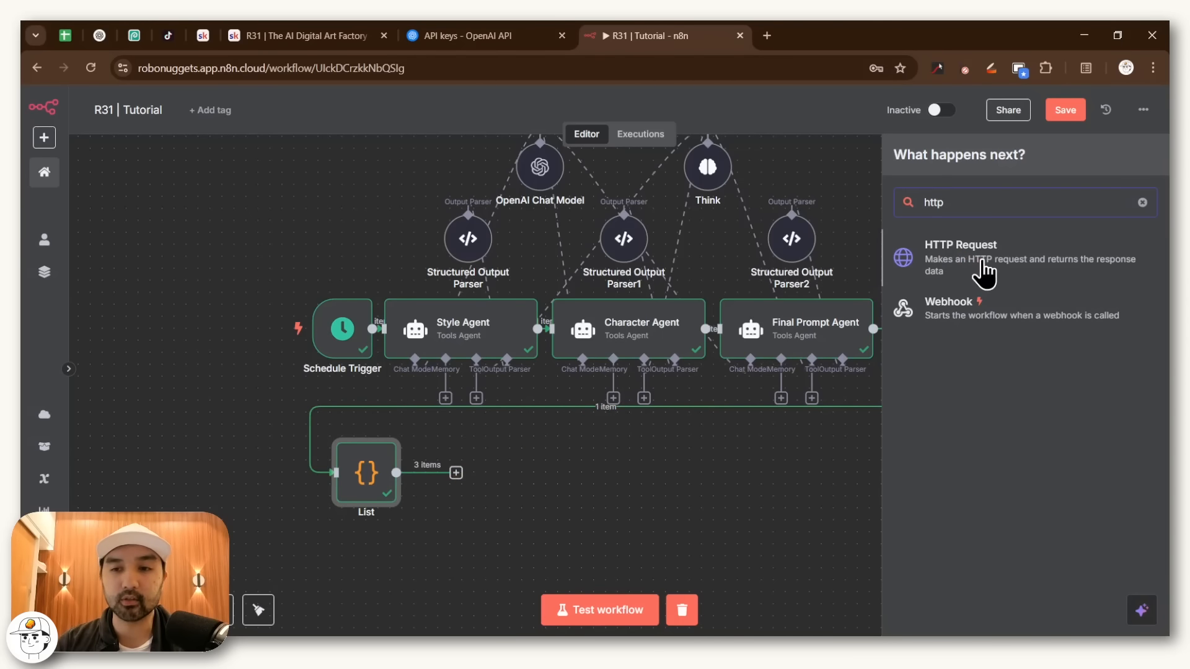
click(946, 264)
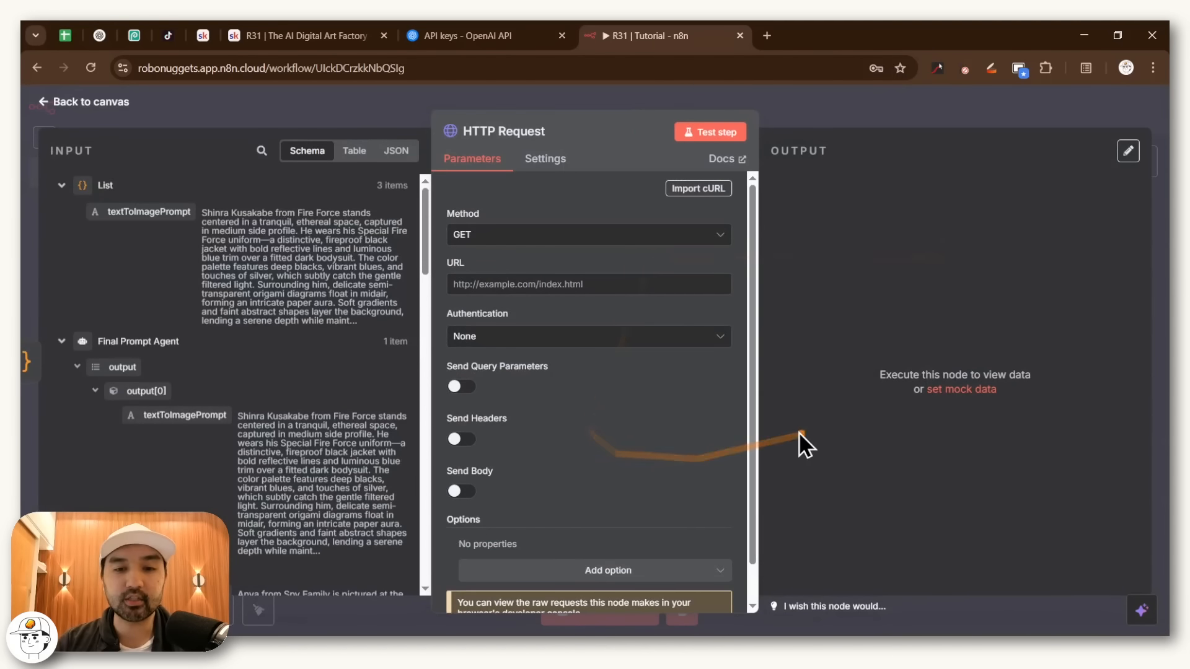
click(531, 138)
key(ctrl+a)
text(G)
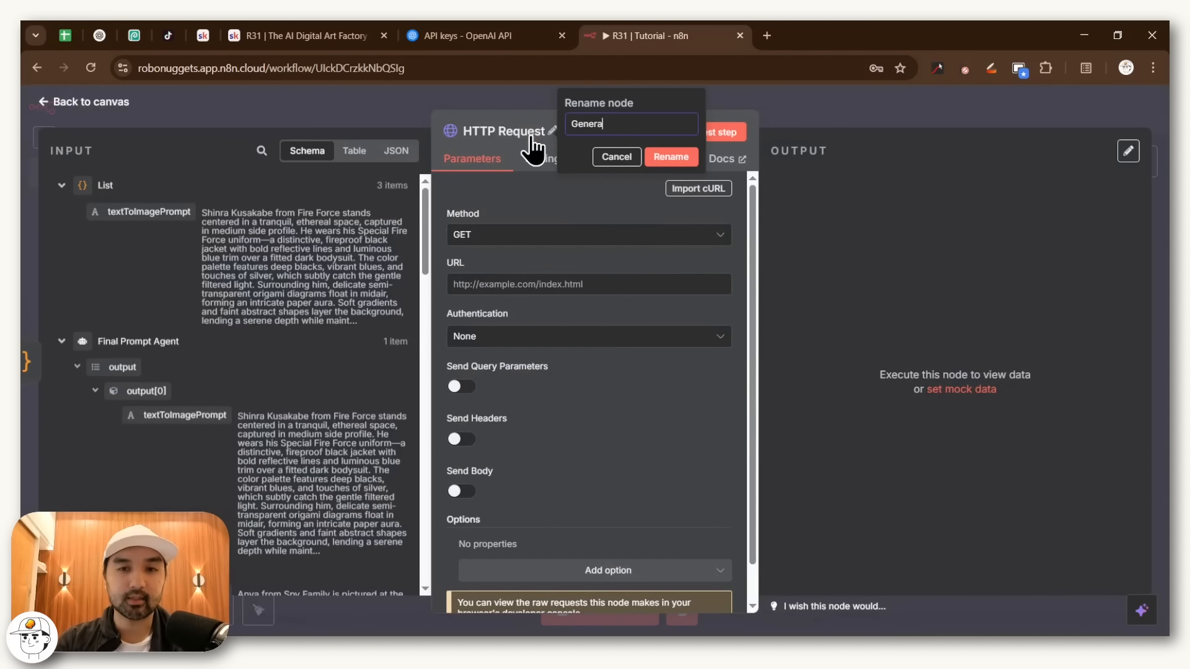
text(enerate)
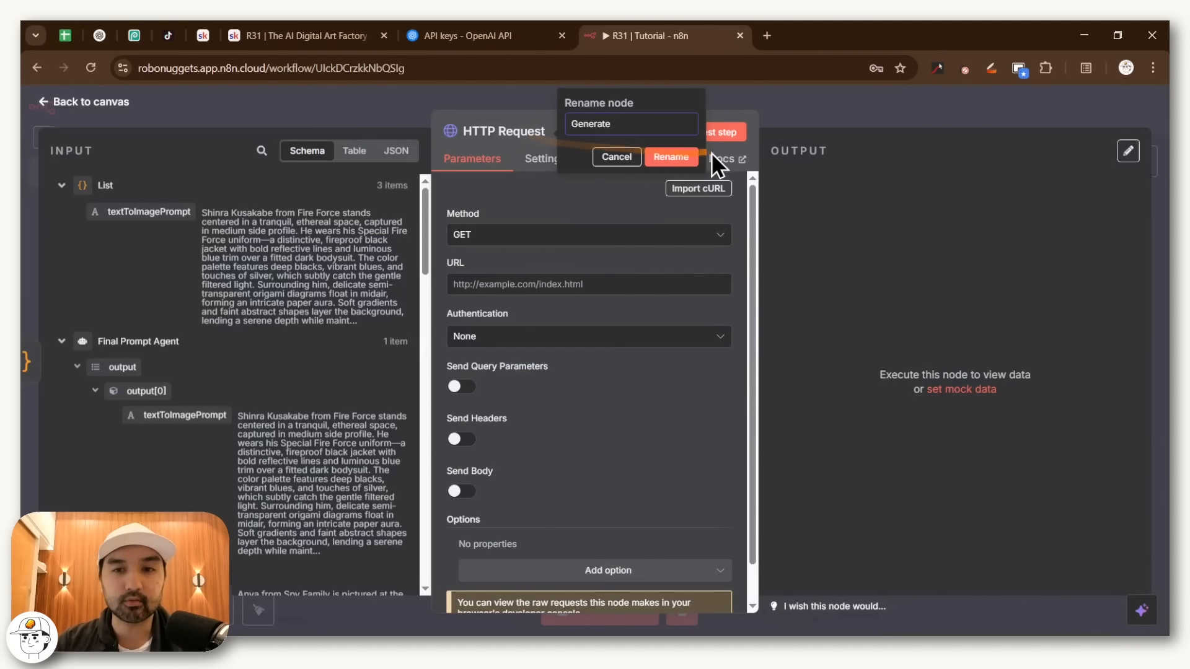
click(663, 157)
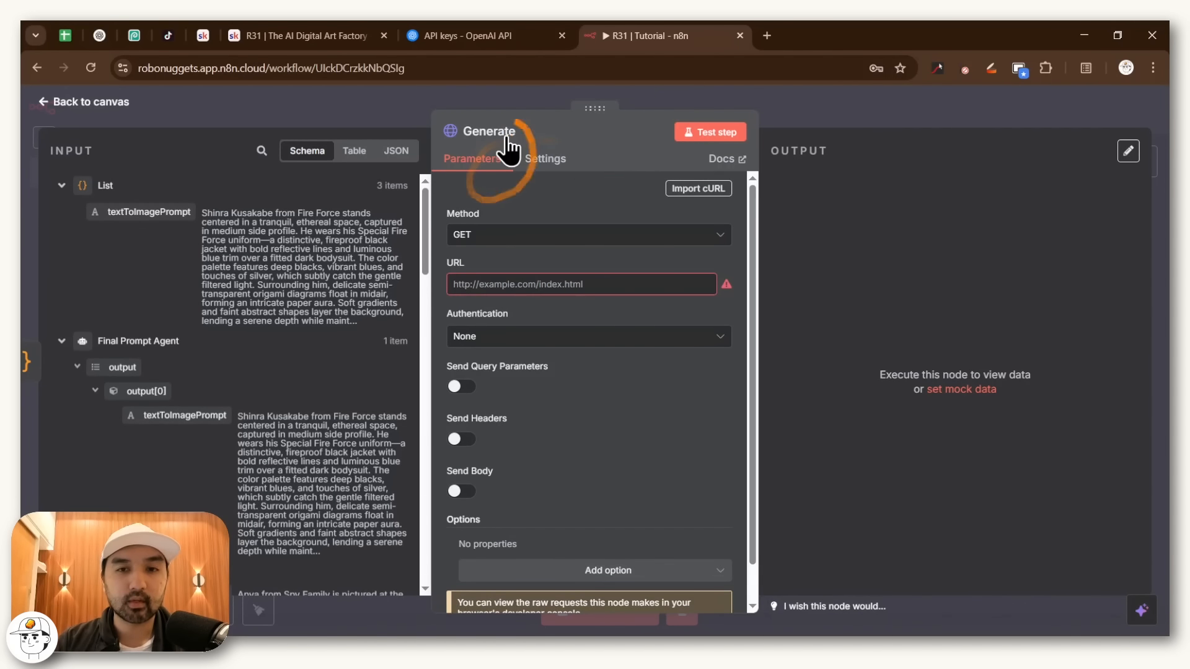
click(521, 241)
click(508, 400)
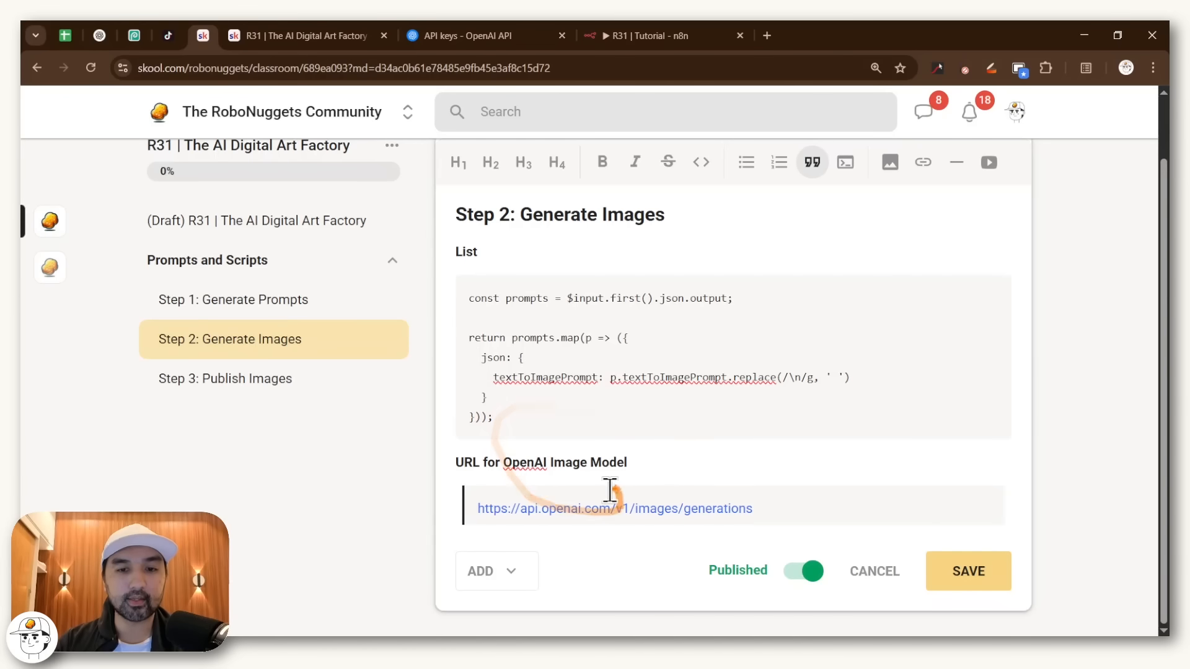
drag(539, 493, 459, 474)
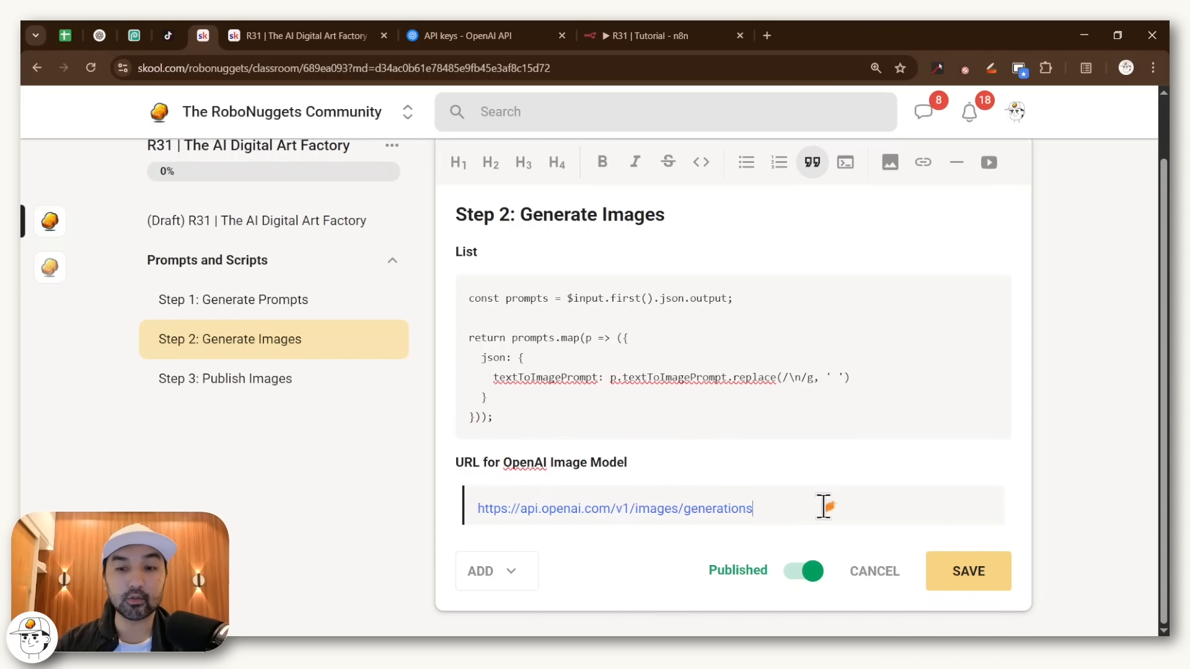
drag(766, 507, 476, 508)
key(ctrl+c)
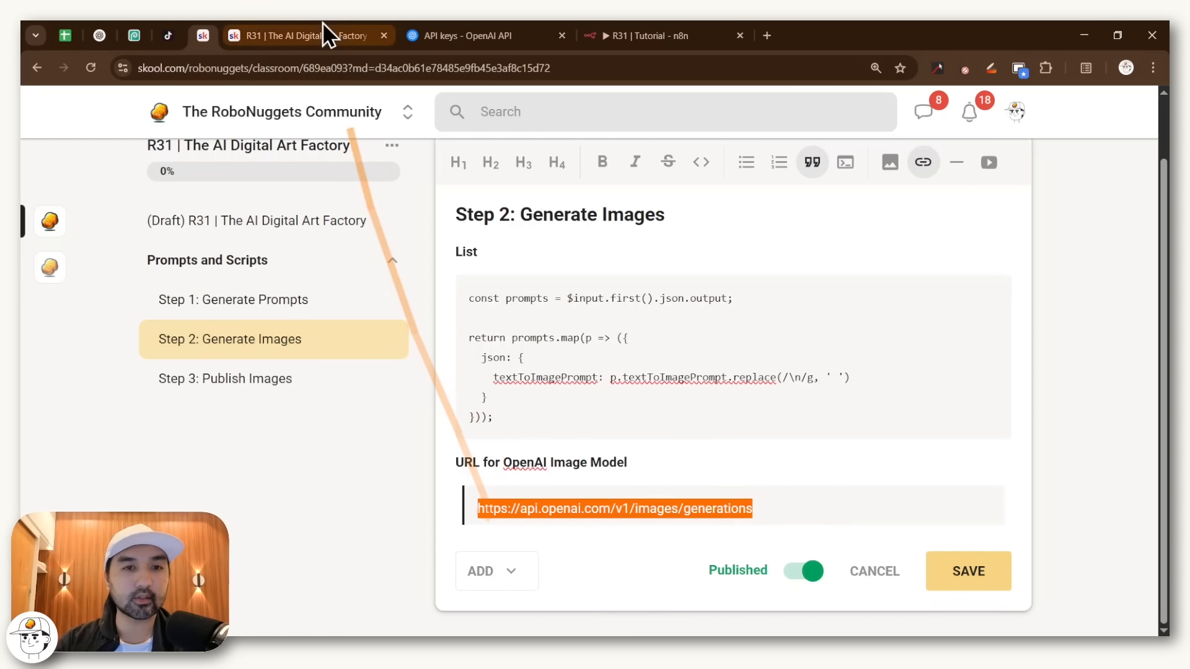
click(644, 35)
click(497, 284)
key(ctrl+v)
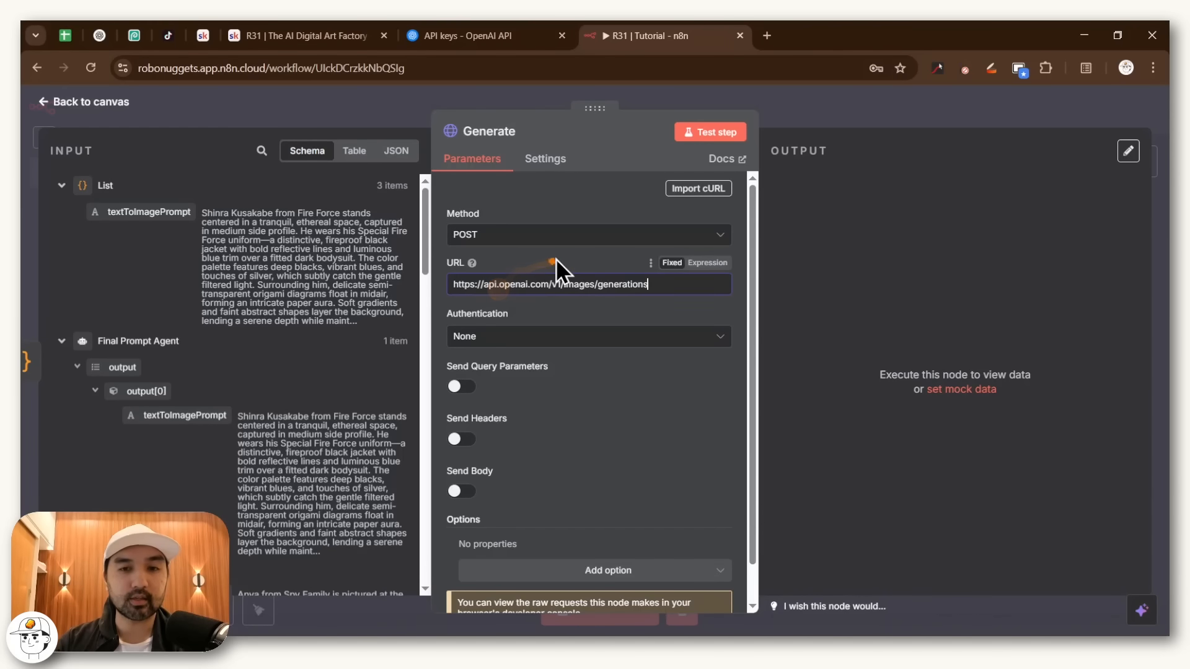
key(ctrl+plus)
double_click(513, 284)
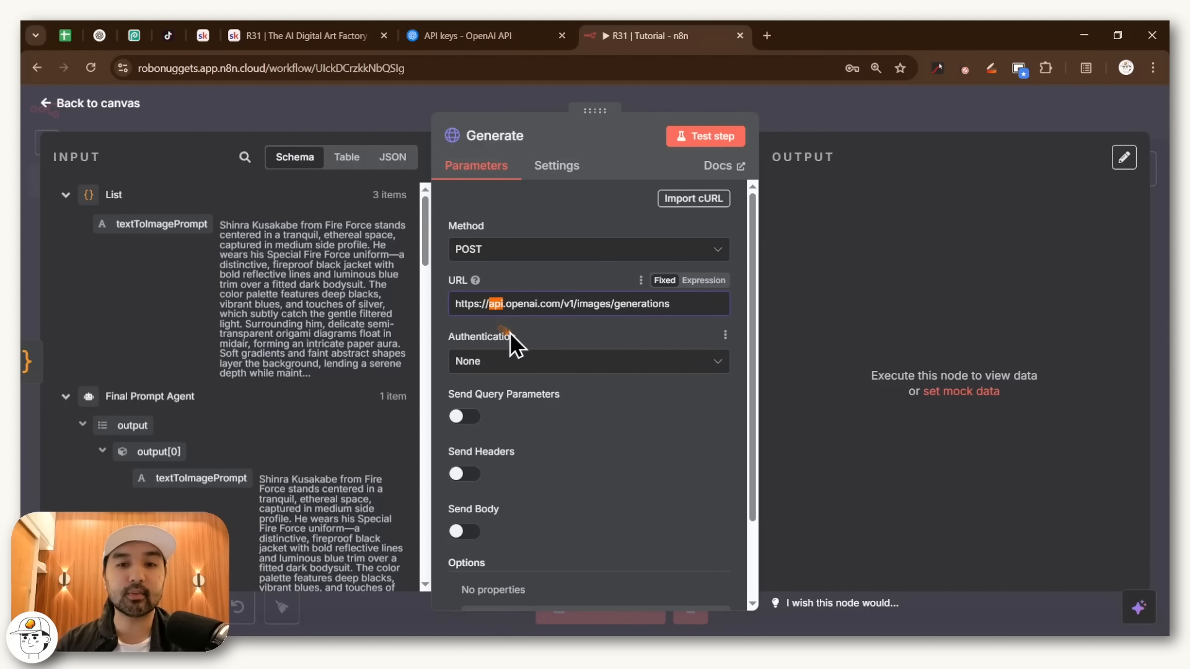
click(590, 389)
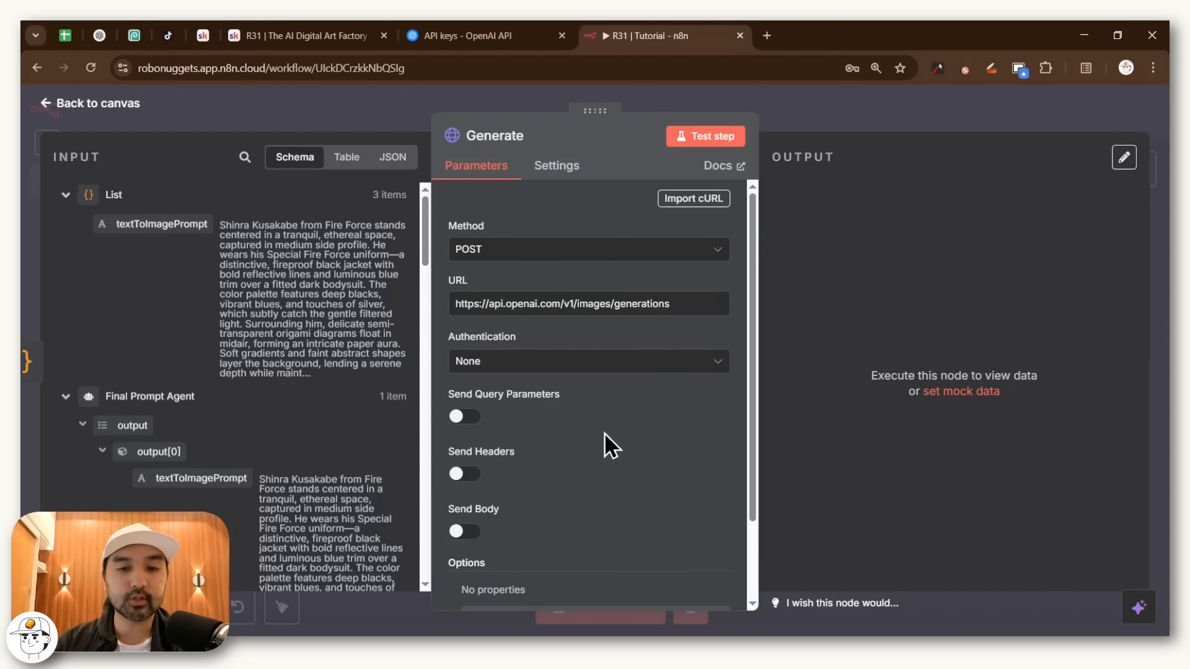
- Enable Send Body on the Generate node and specify the body Using JSON
scroll(604, 433, down, 2)
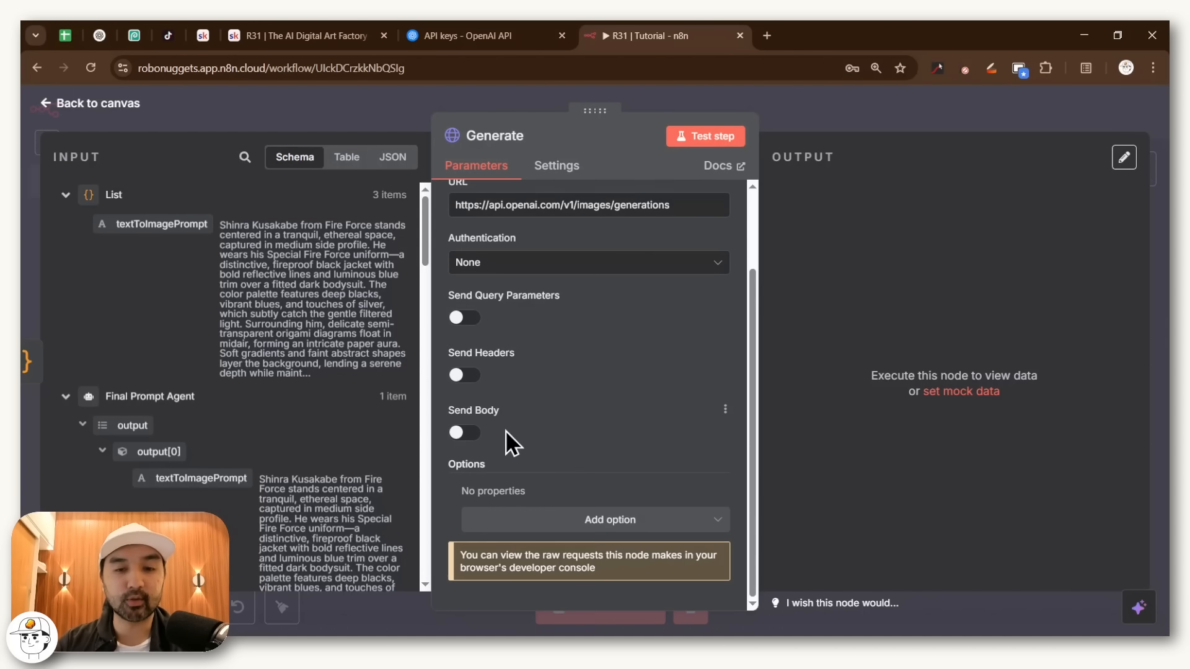
click(469, 437)
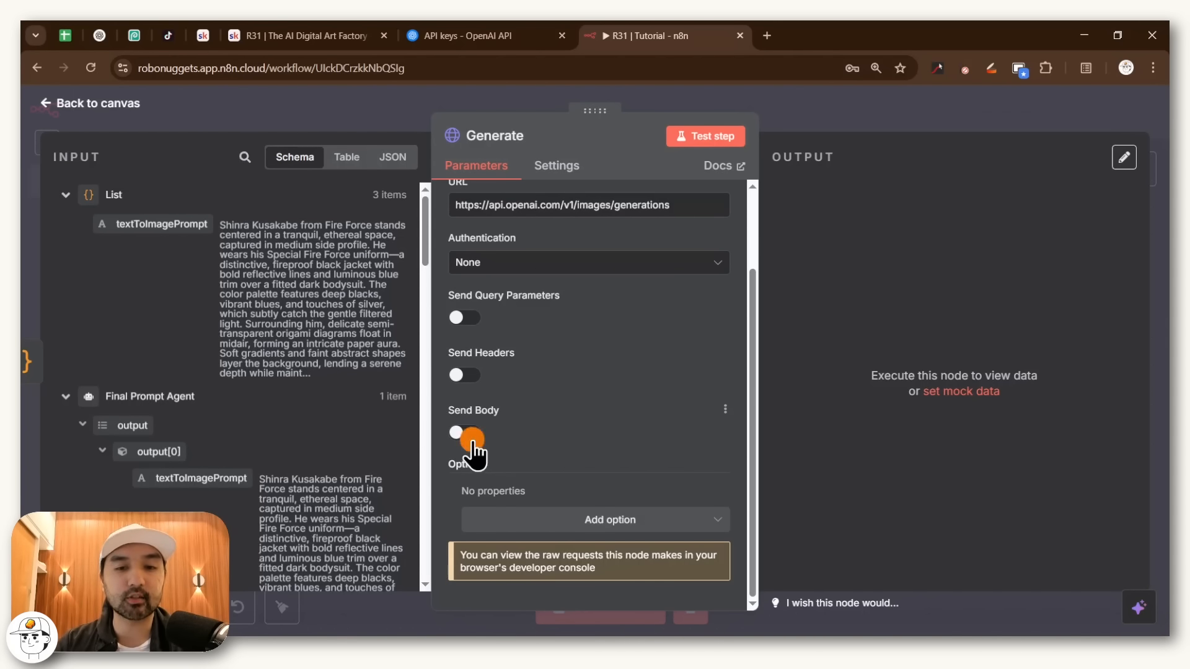
scroll(587, 410, down, 3)
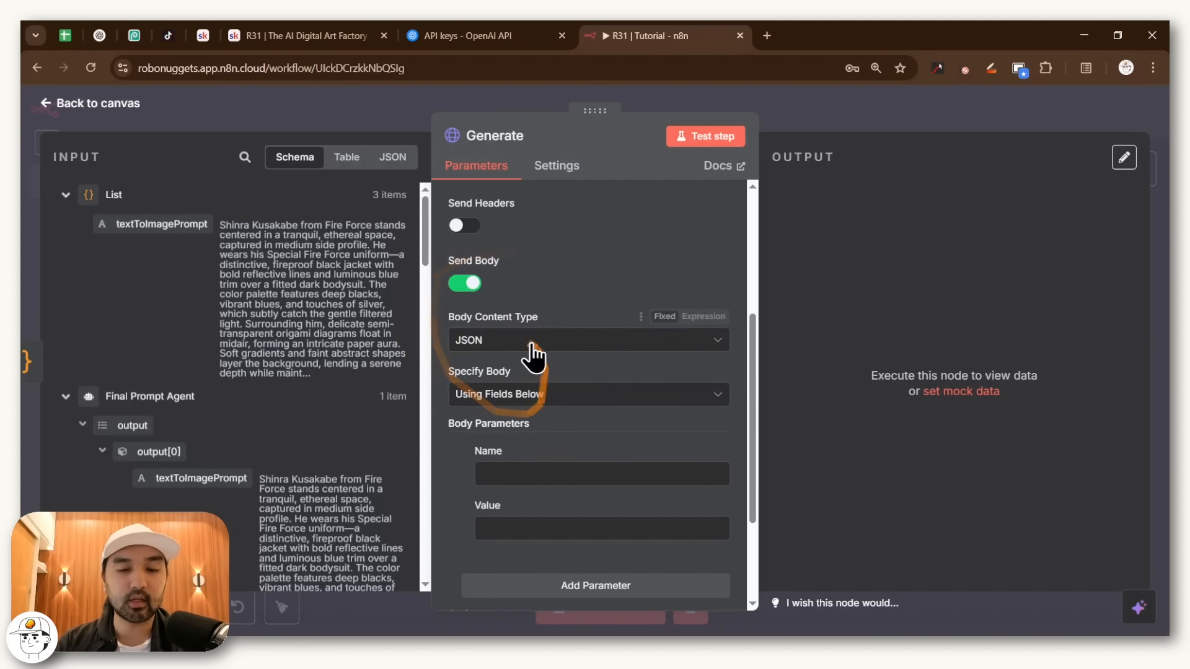
click(580, 398)
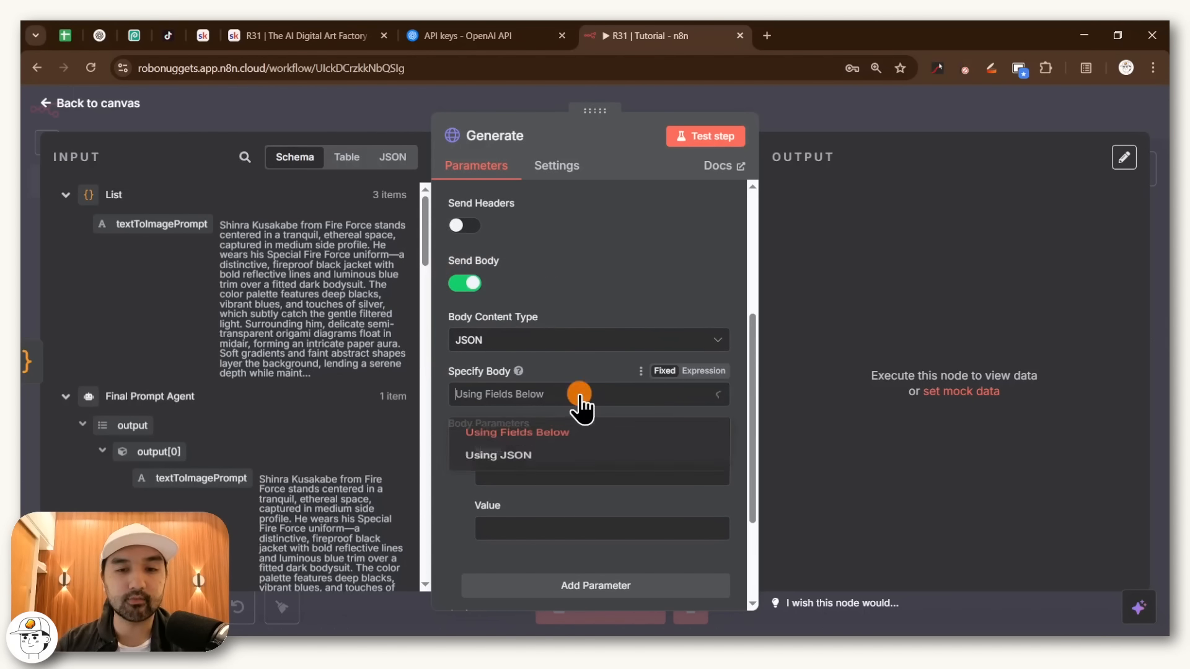
click(552, 466)
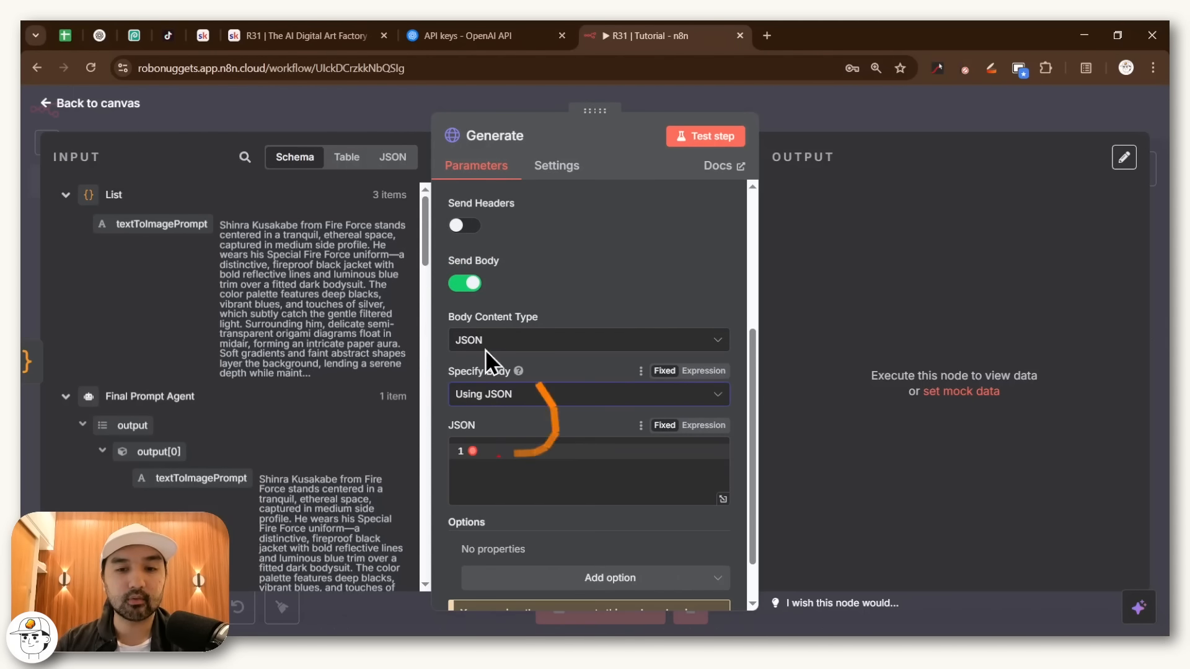
- Make the JSON body an expression and paste the gpt-image-1 request with the textToImagePrompt variable, size 1024x1536, high quality and jpeg output
click(548, 451)
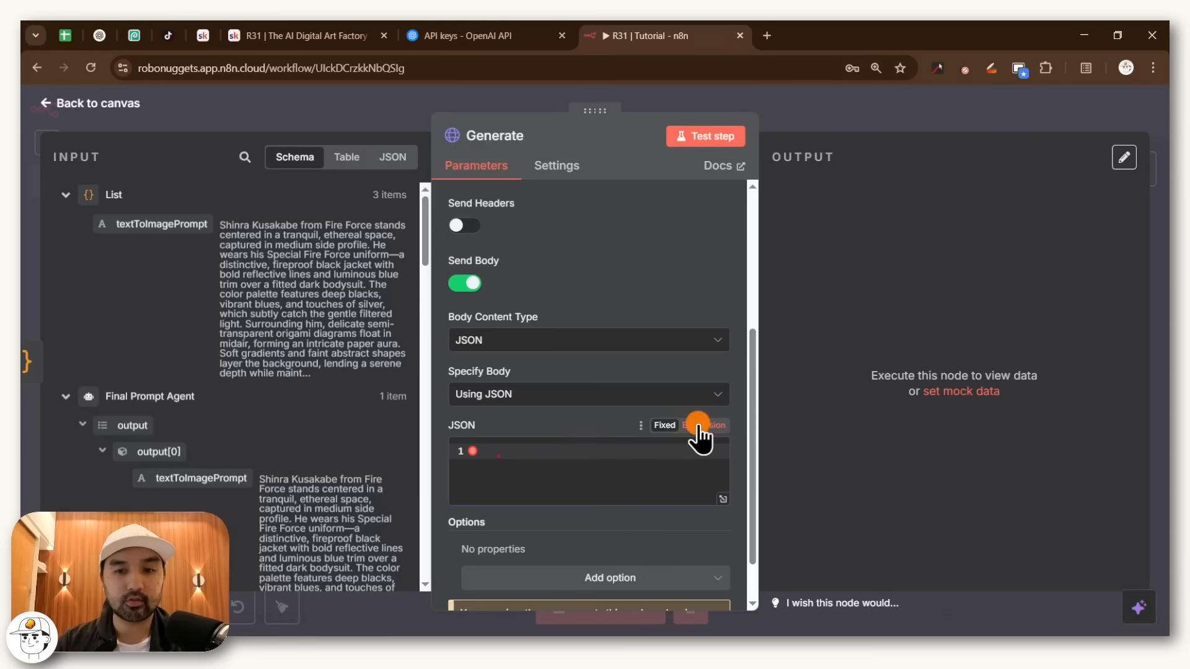
click(703, 426)
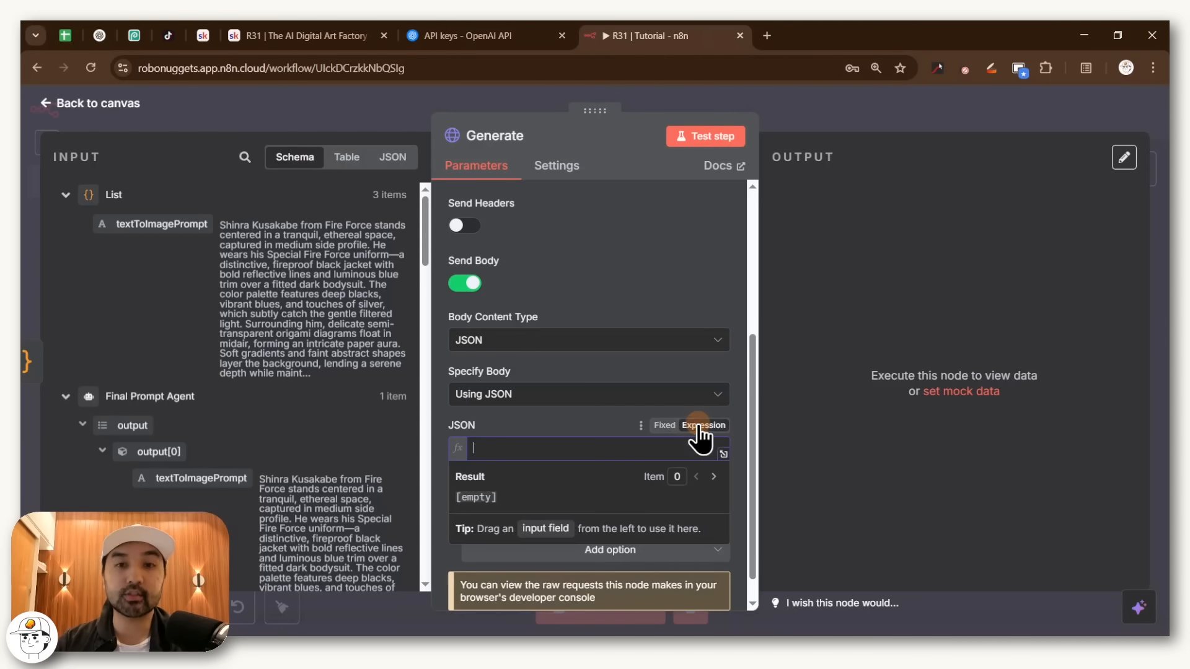
click(621, 444)
key(ctrl+v)
click(589, 426)
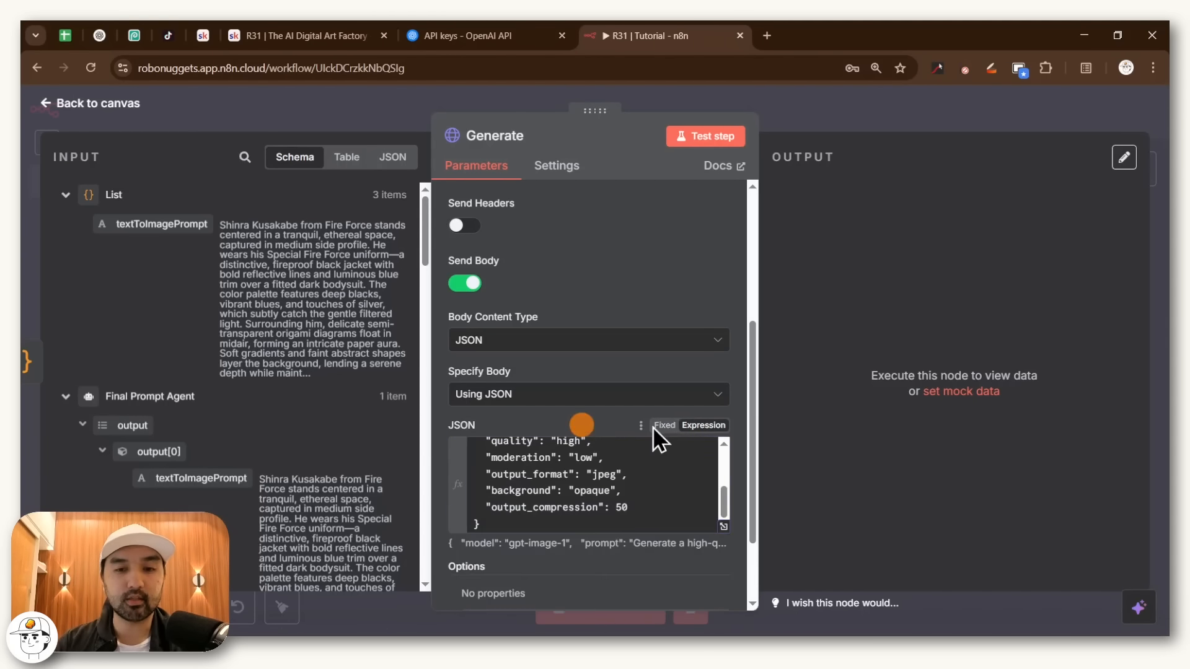
- Expand the JSON body expression and examine its model, prompt and image size settings alongside the resolved result
click(724, 528)
drag(374, 210, 510, 414)
click(510, 421)
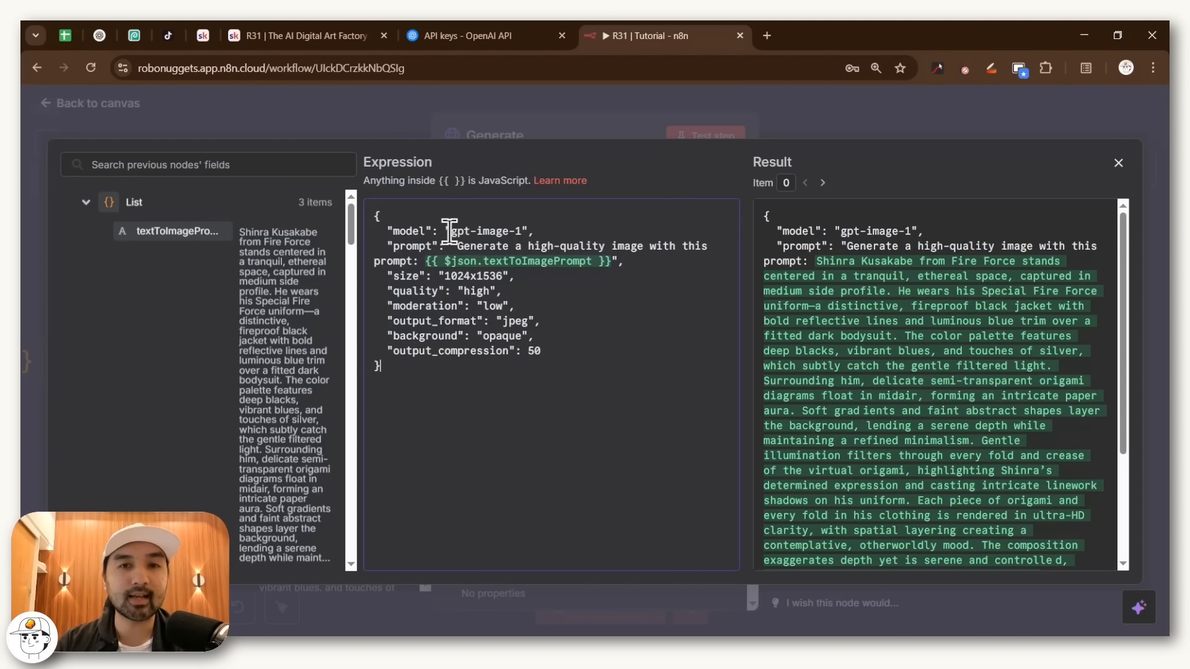
drag(450, 231, 520, 231)
double_click(519, 231)
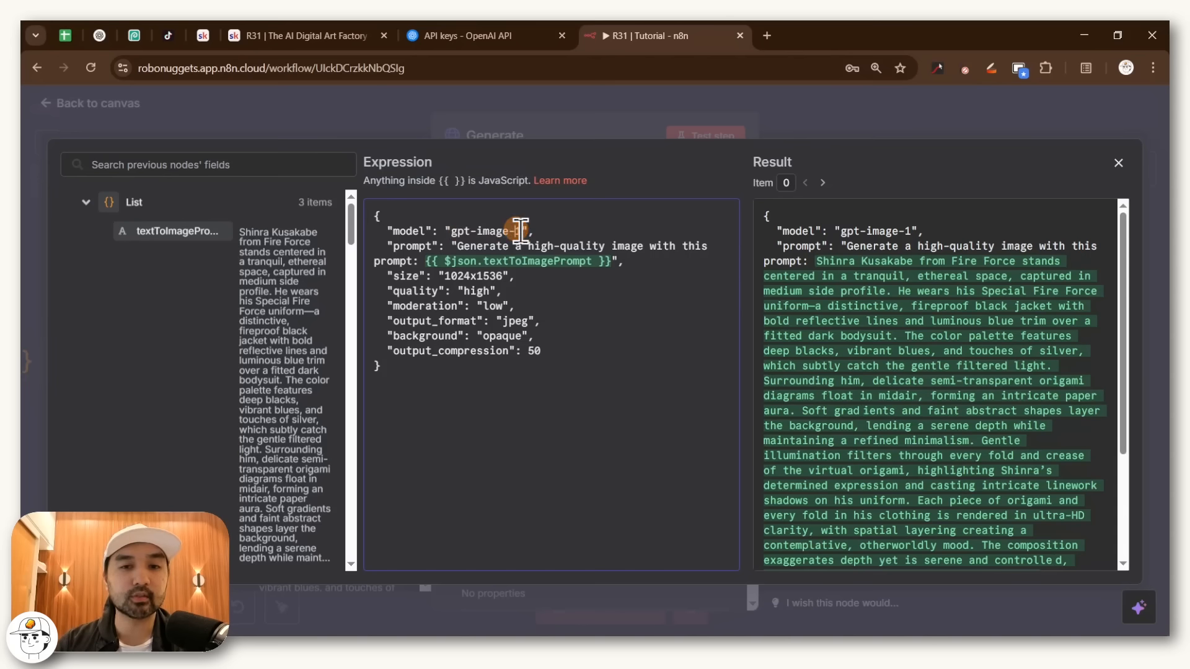
click(519, 231)
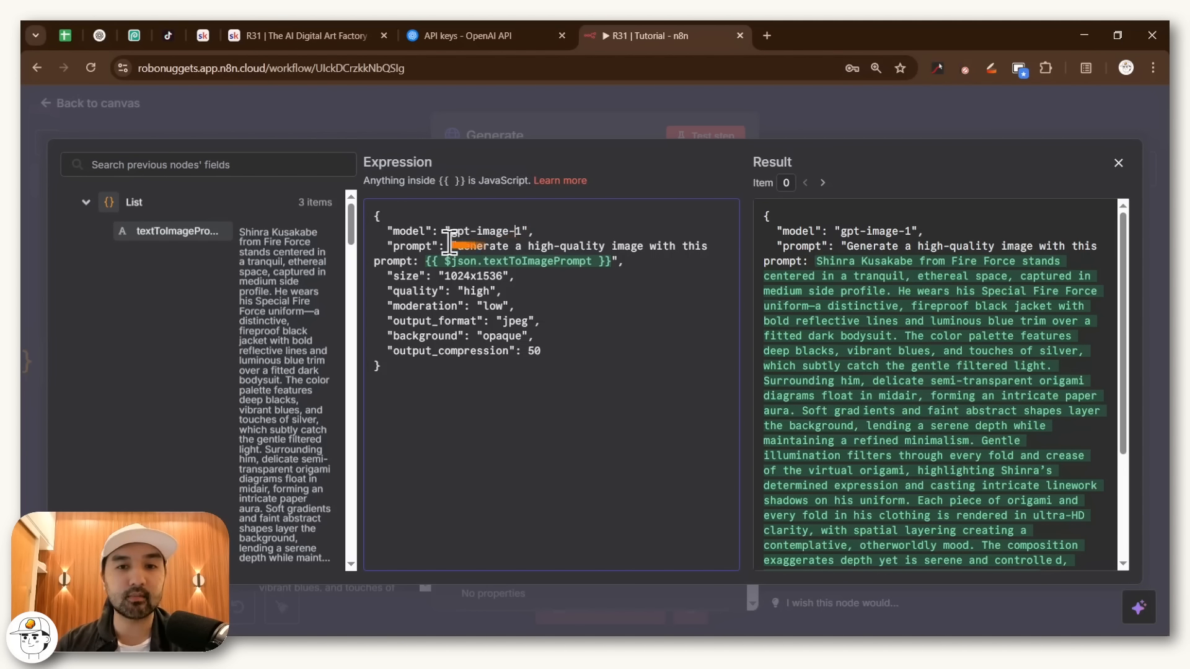
drag(458, 246, 609, 260)
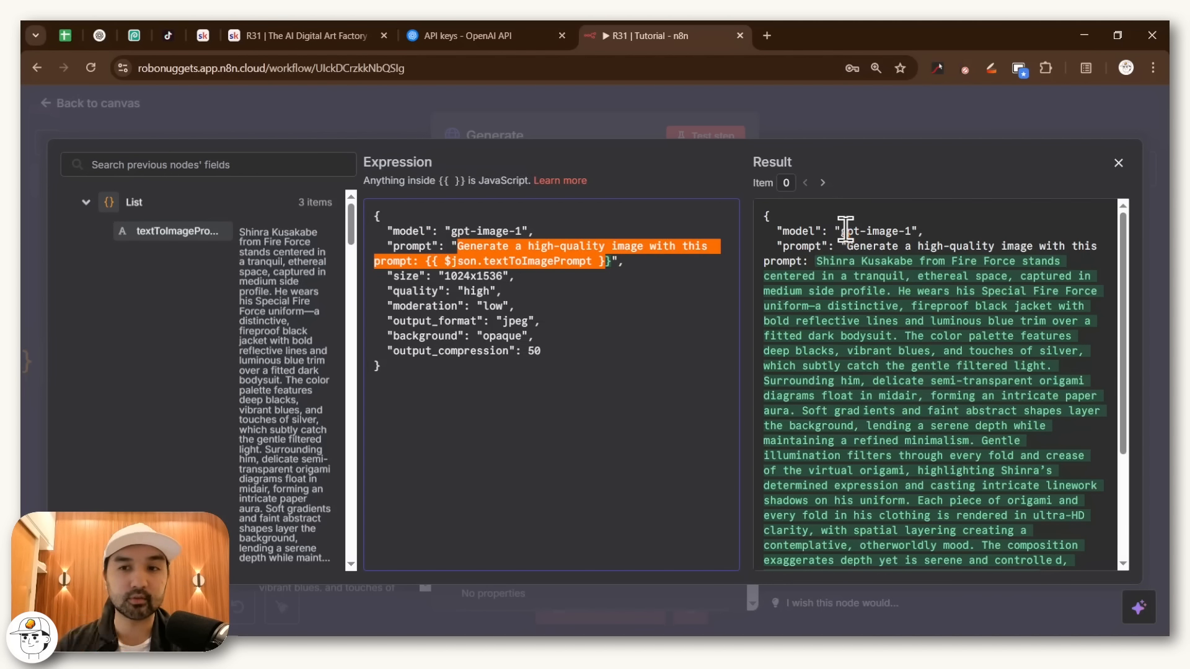
click(557, 329)
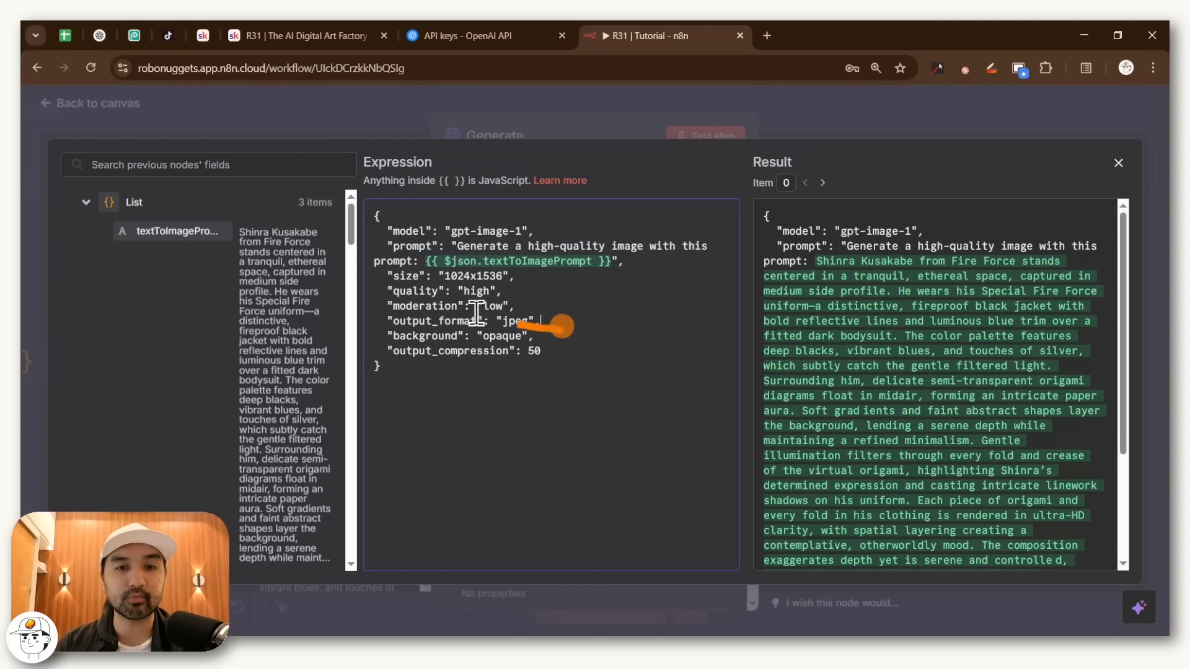
drag(376, 275, 600, 355)
click(400, 278)
double_click(400, 277)
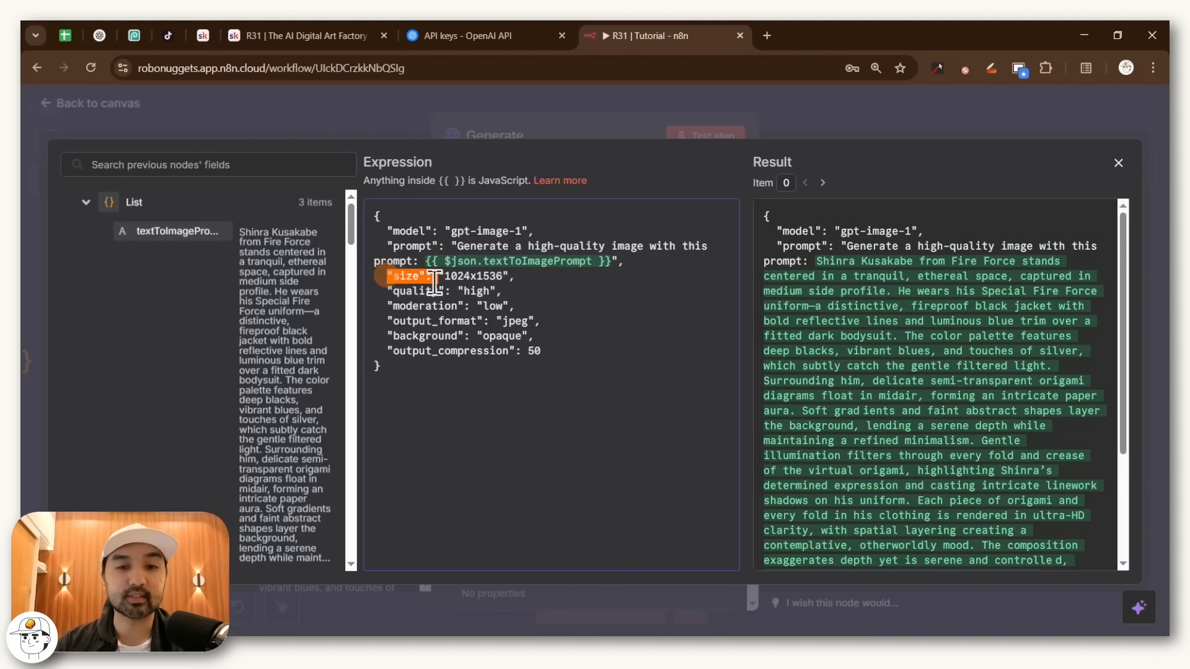
- Set the quality to "low" in the Generate node's JSON request body and test the node
double_click(415, 291)
click(447, 329)
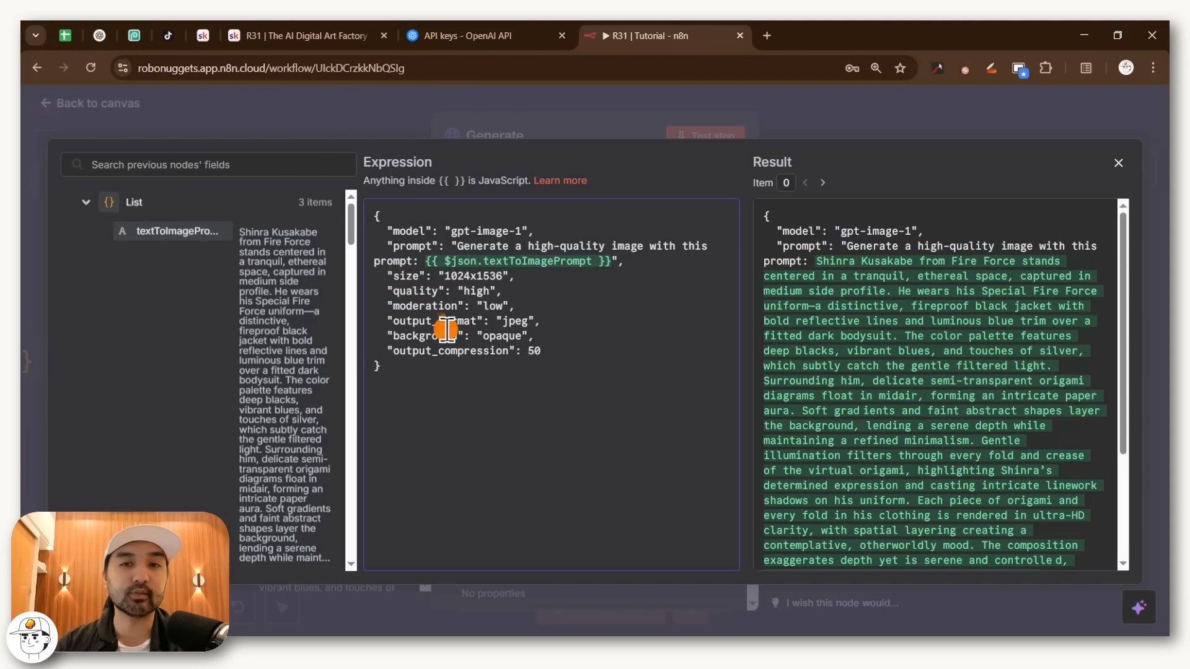
drag(375, 276, 569, 350)
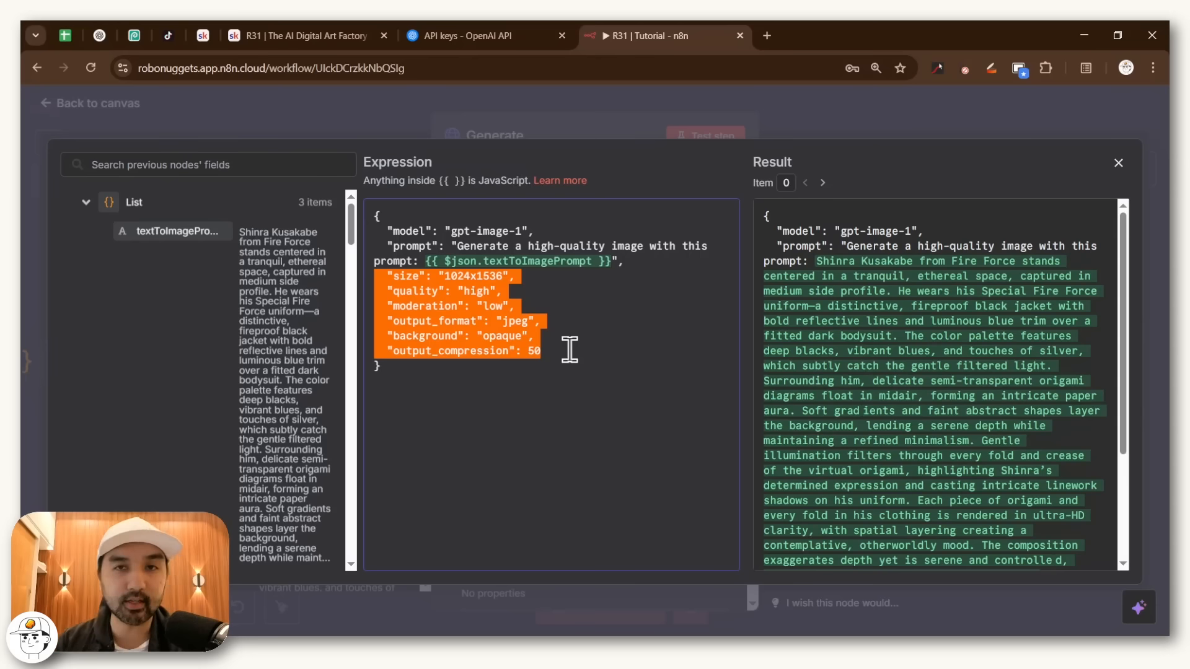
click(569, 351)
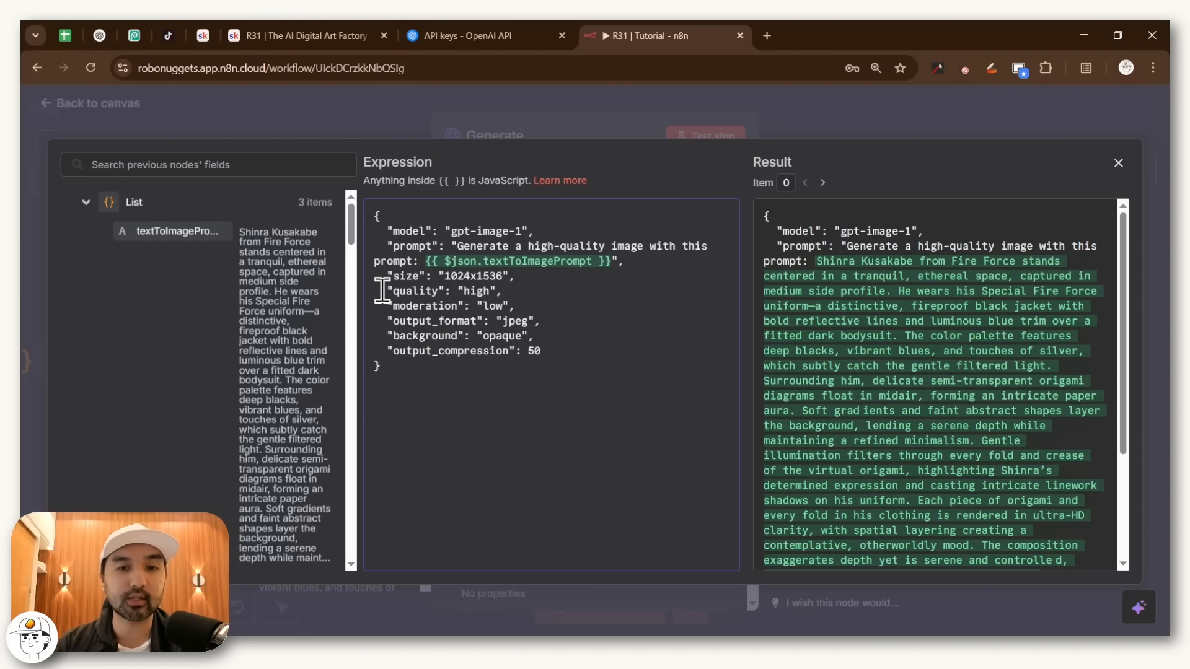
drag(382, 290, 525, 292)
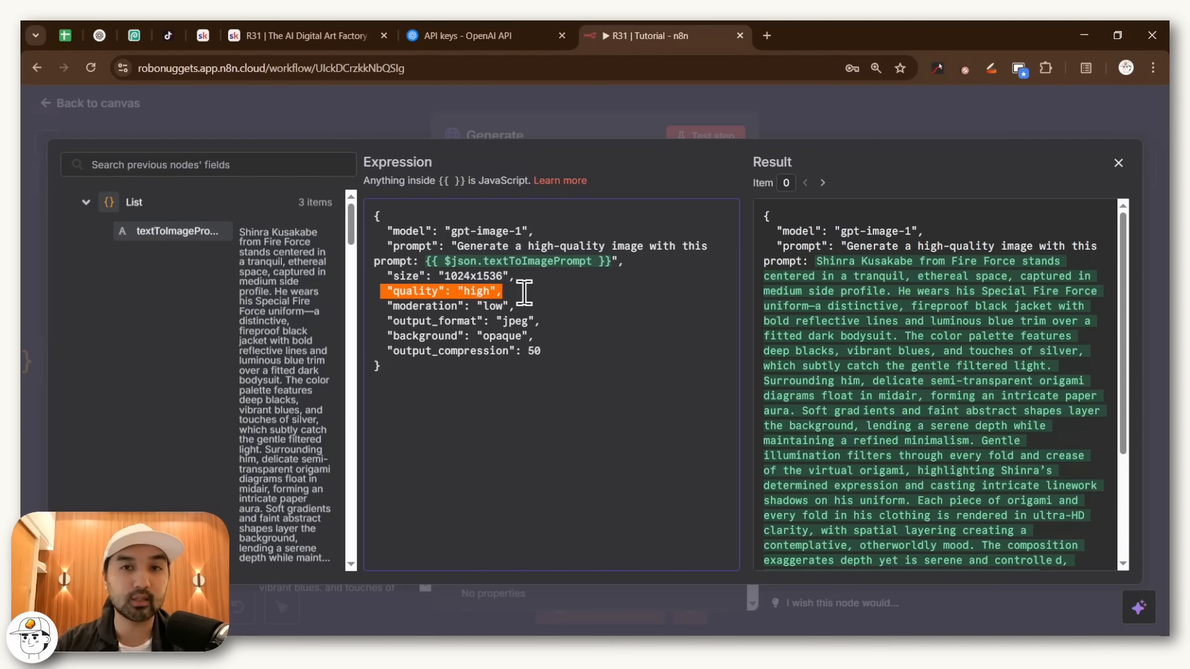
click(524, 292)
double_click(479, 291)
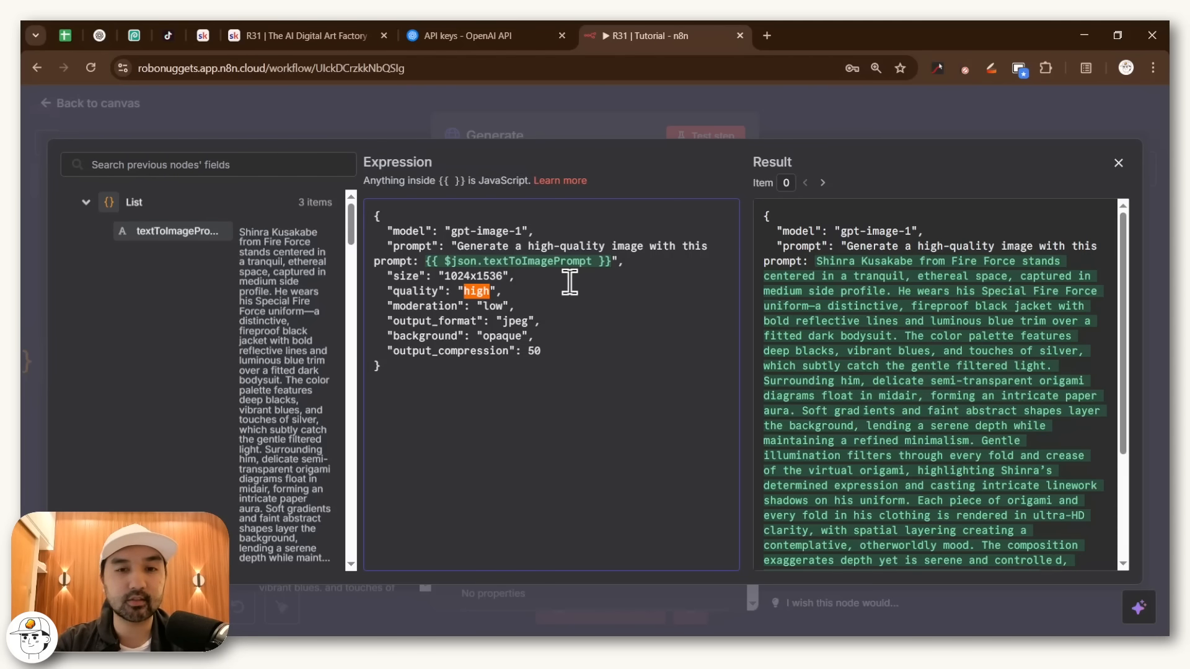
text(low)
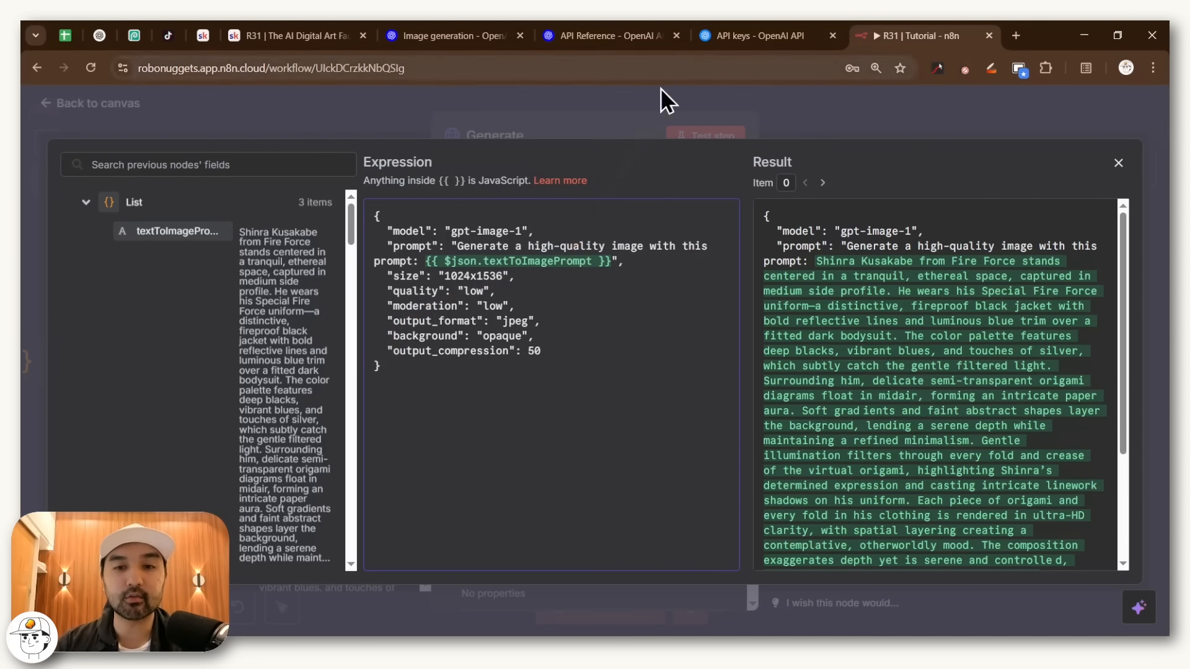
click(645, 108)
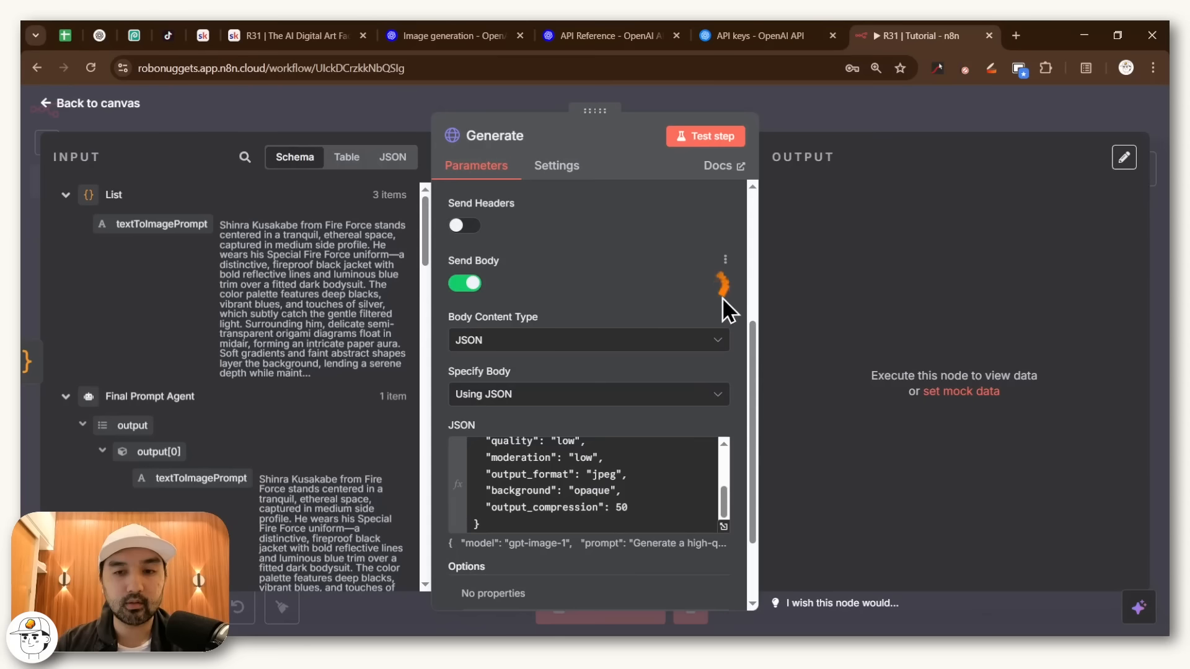
click(705, 139)
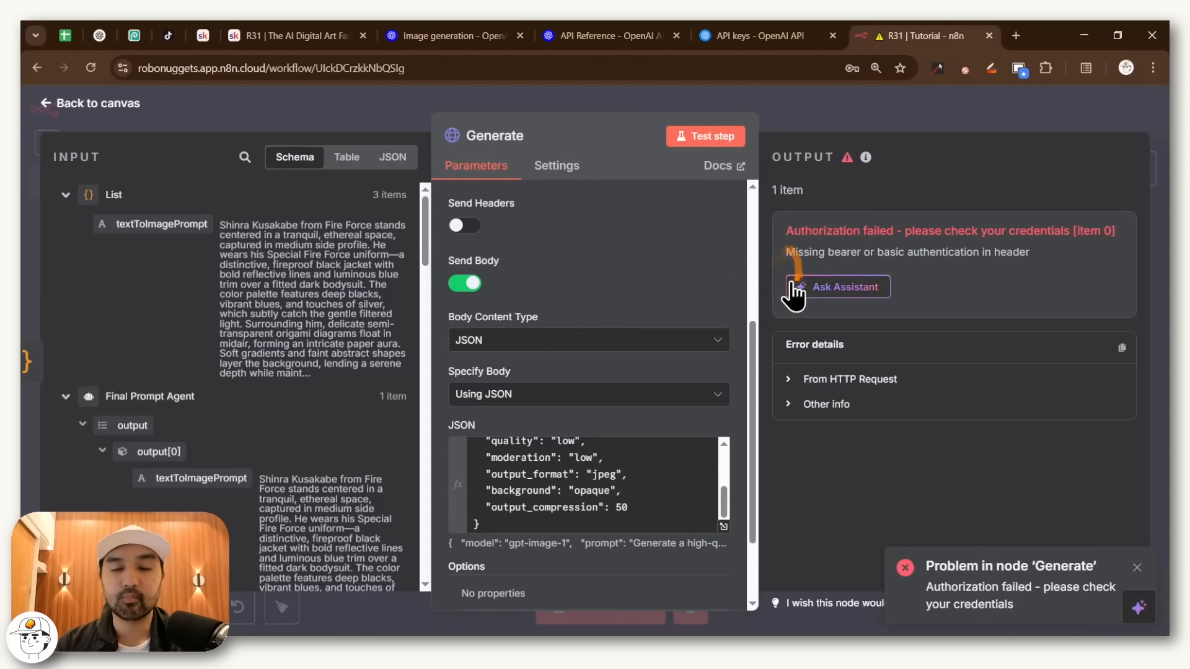
drag(785, 236, 860, 236)
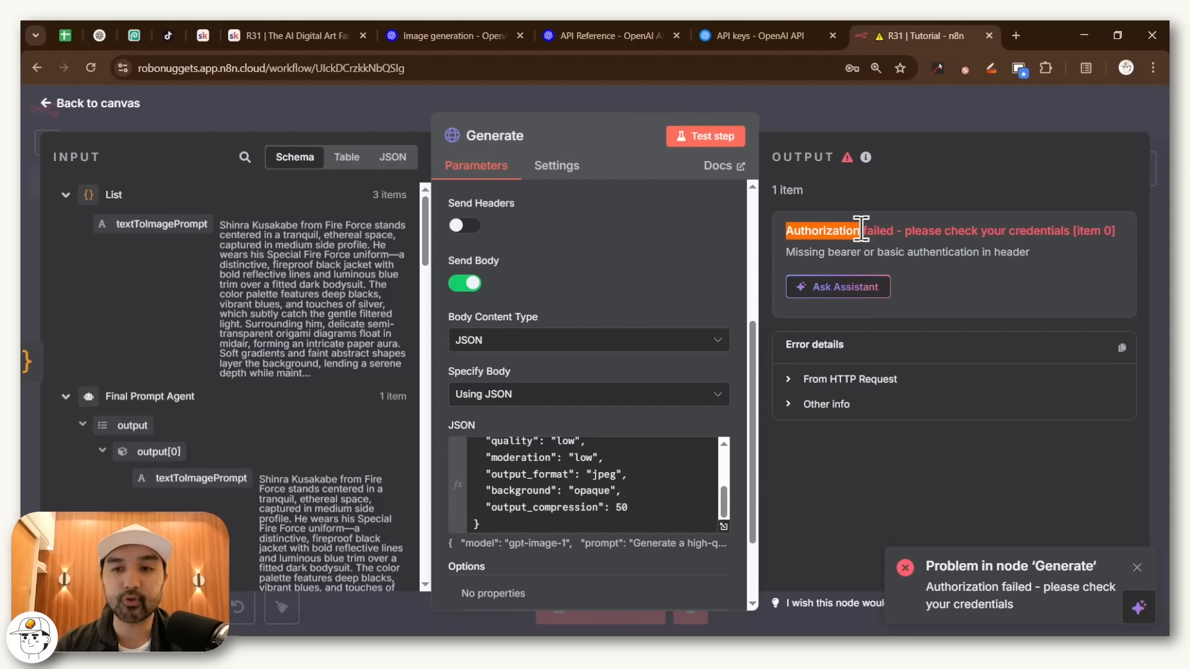
- Enable sending headers in the Generate node and name the header parameter "Authorization"
scroll(729, 303, up, 2)
scroll(728, 303, up, 5)
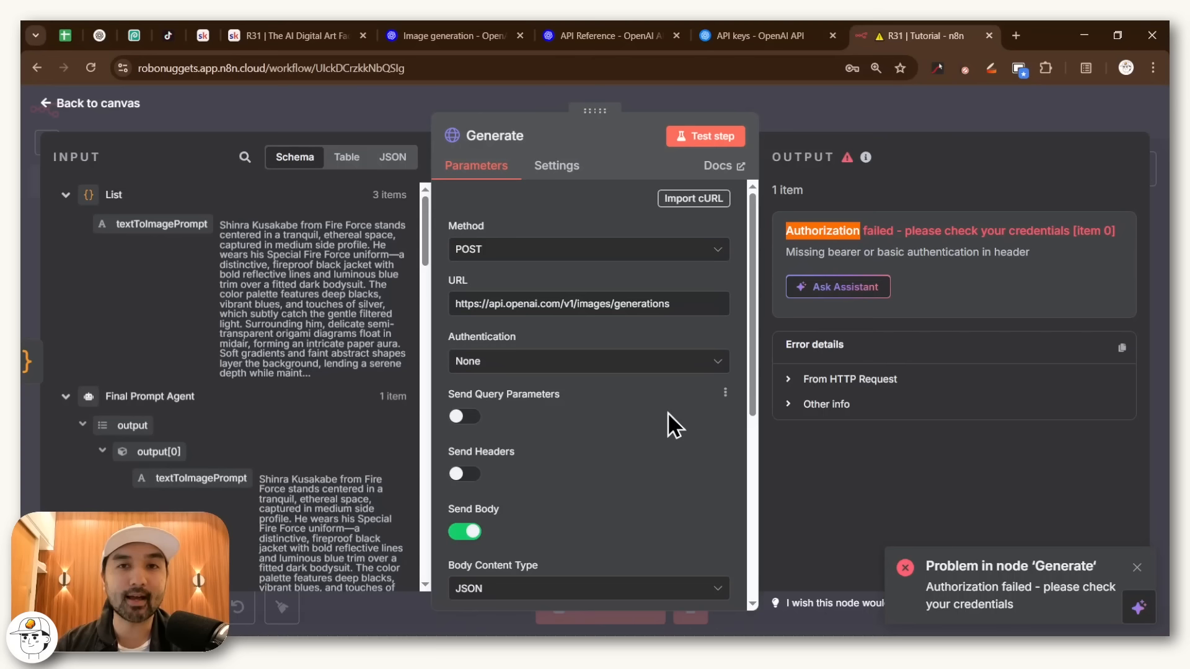
scroll(668, 412, down, 1)
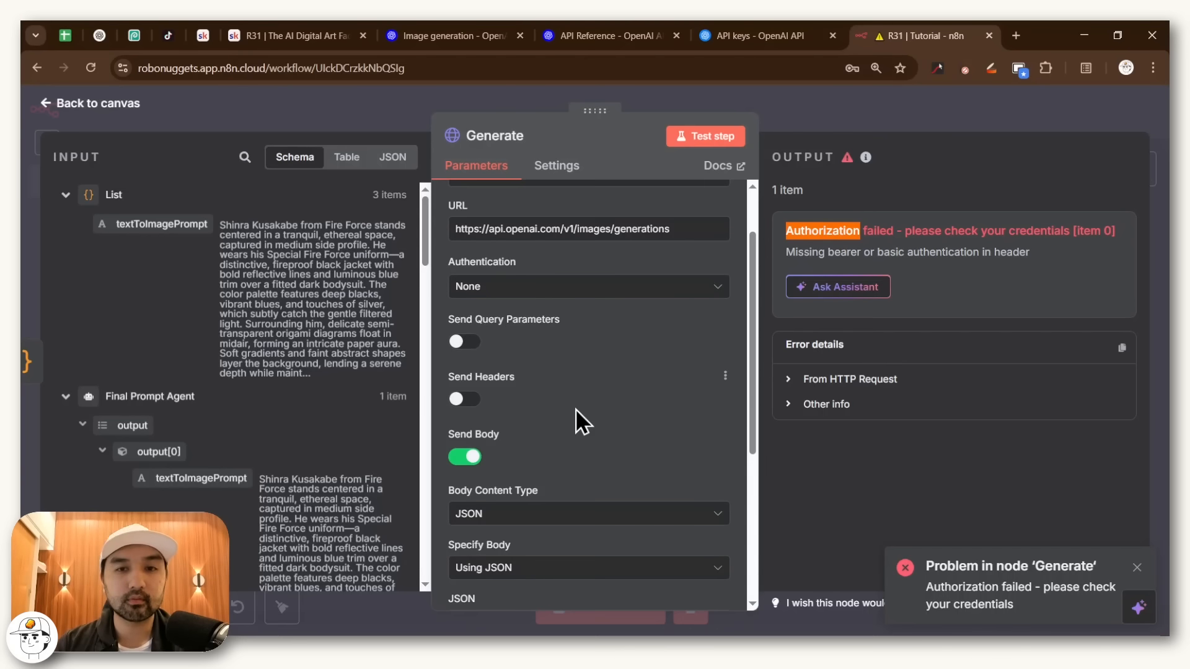
click(458, 401)
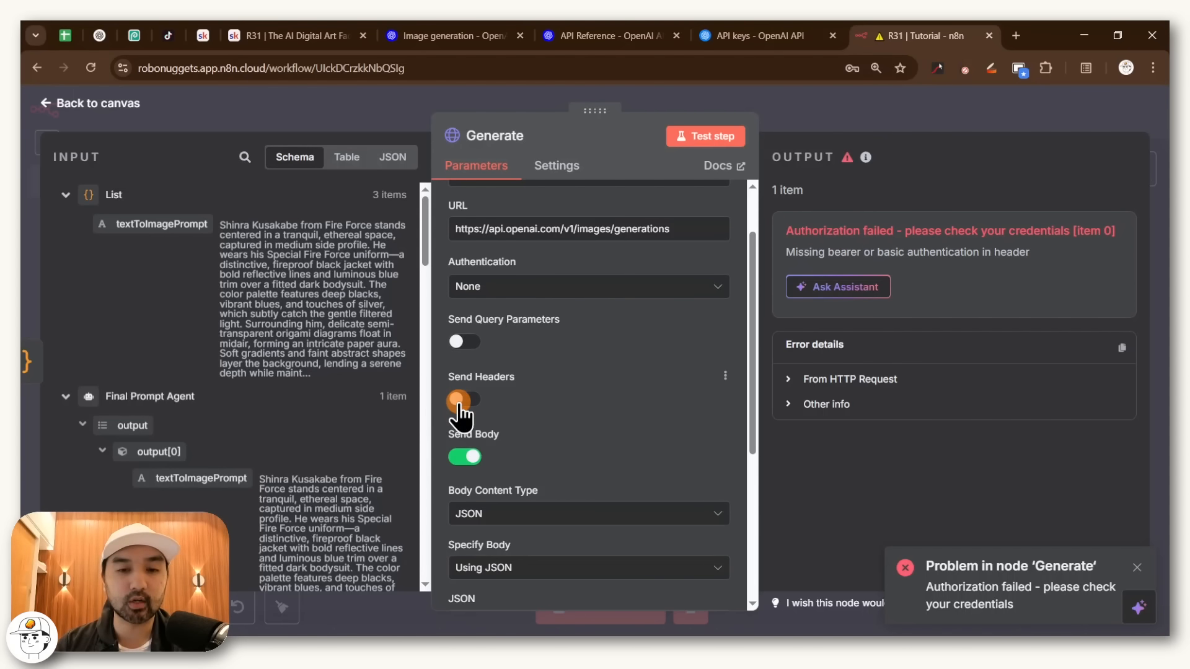
scroll(560, 391, down, 2)
click(571, 384)
text(Authorization)
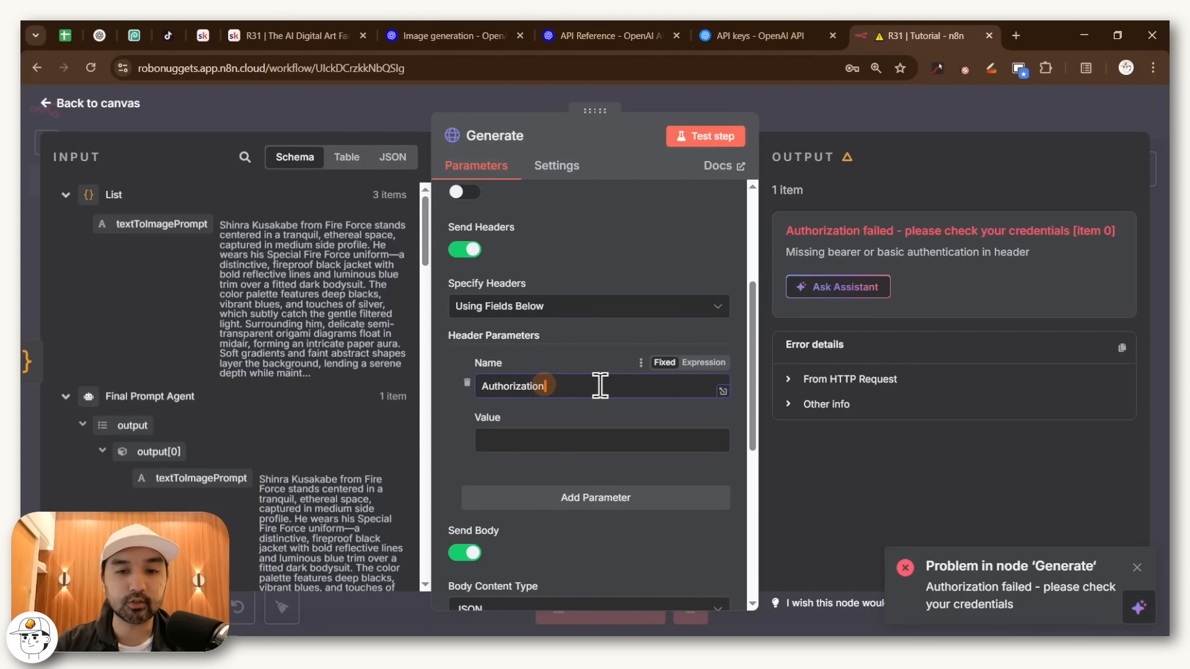
- Set the Authorization header's value to "Bearer" followed by a space and the OpenAI API key
click(617, 438)
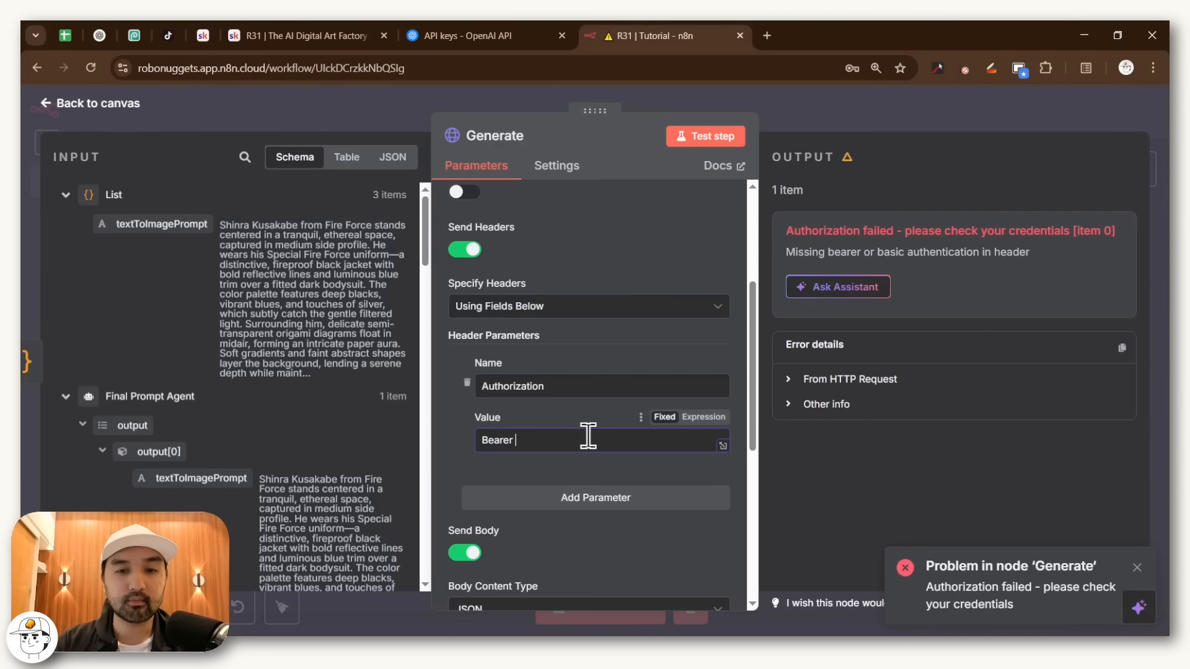
key(ctrl+v)
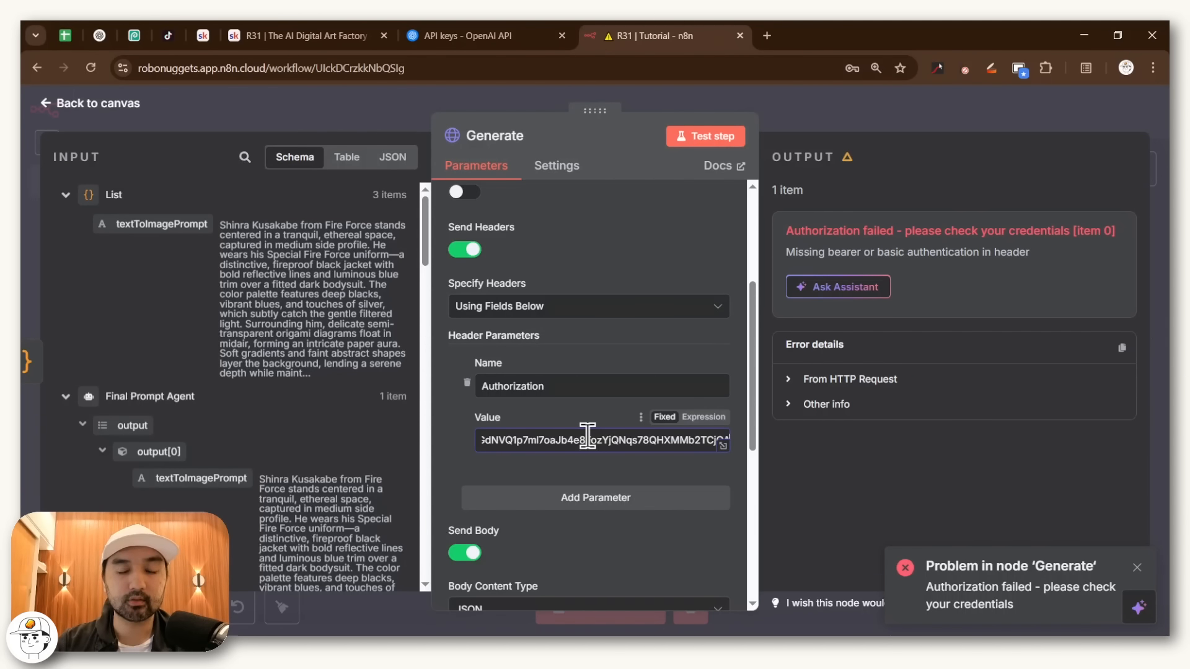
drag(587, 434, 455, 423)
click(519, 434)
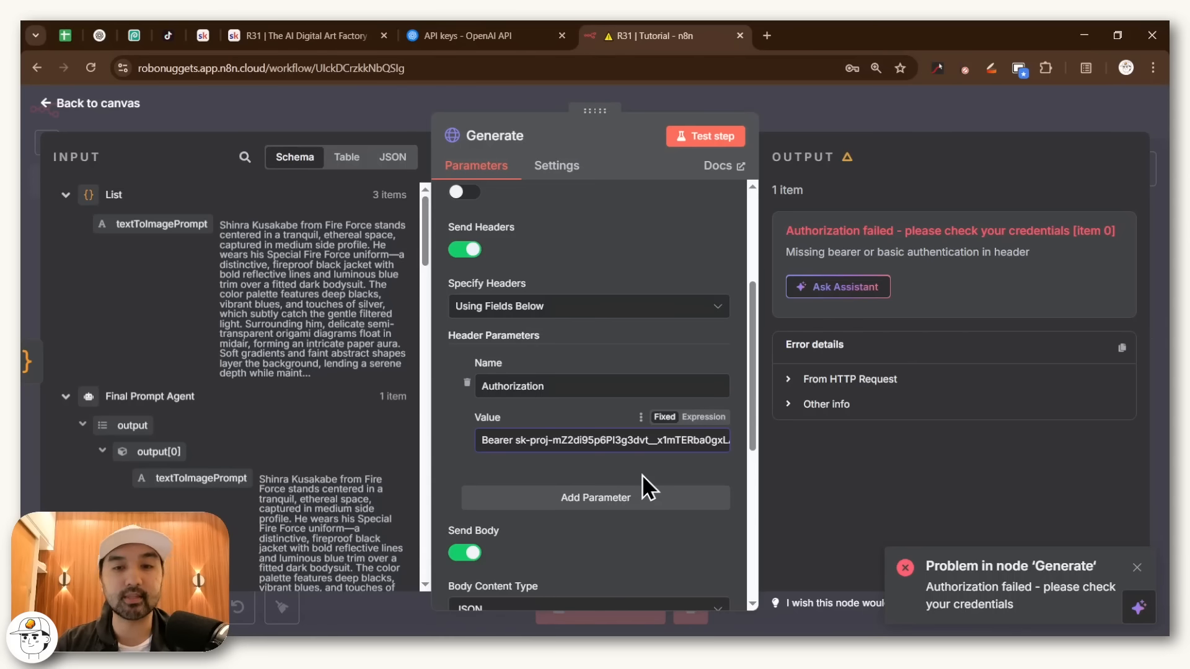
- Test the Generate node, check the b64_json string in its output, and return to the canvas
scroll(640, 464, up, 5)
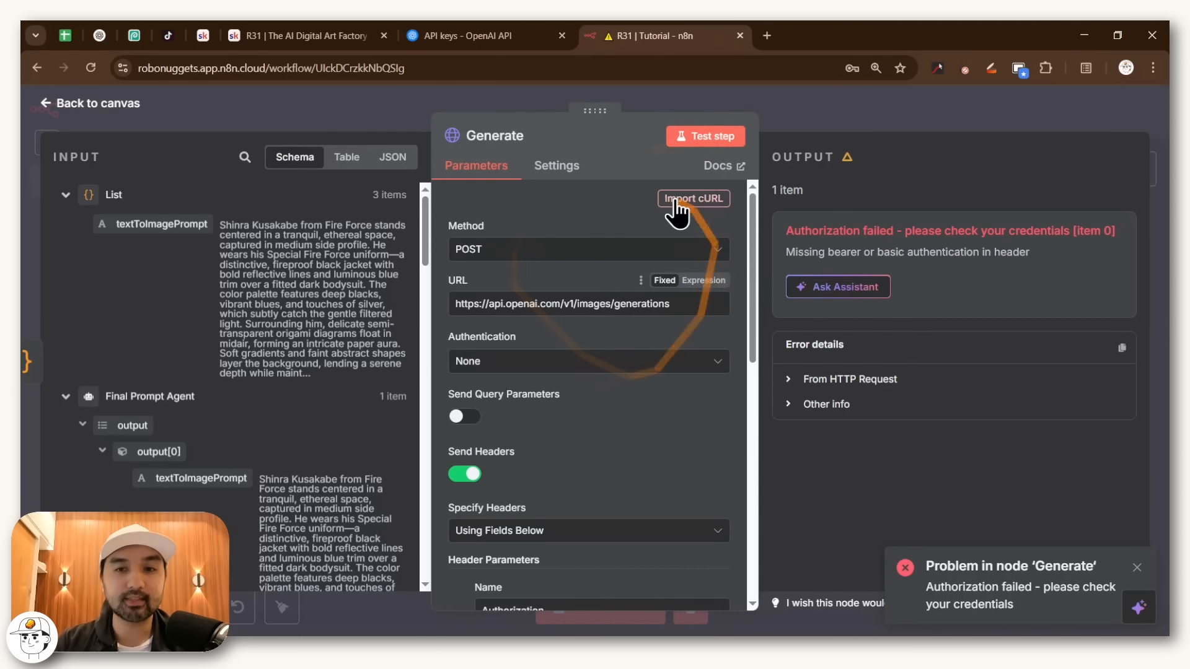
click(713, 139)
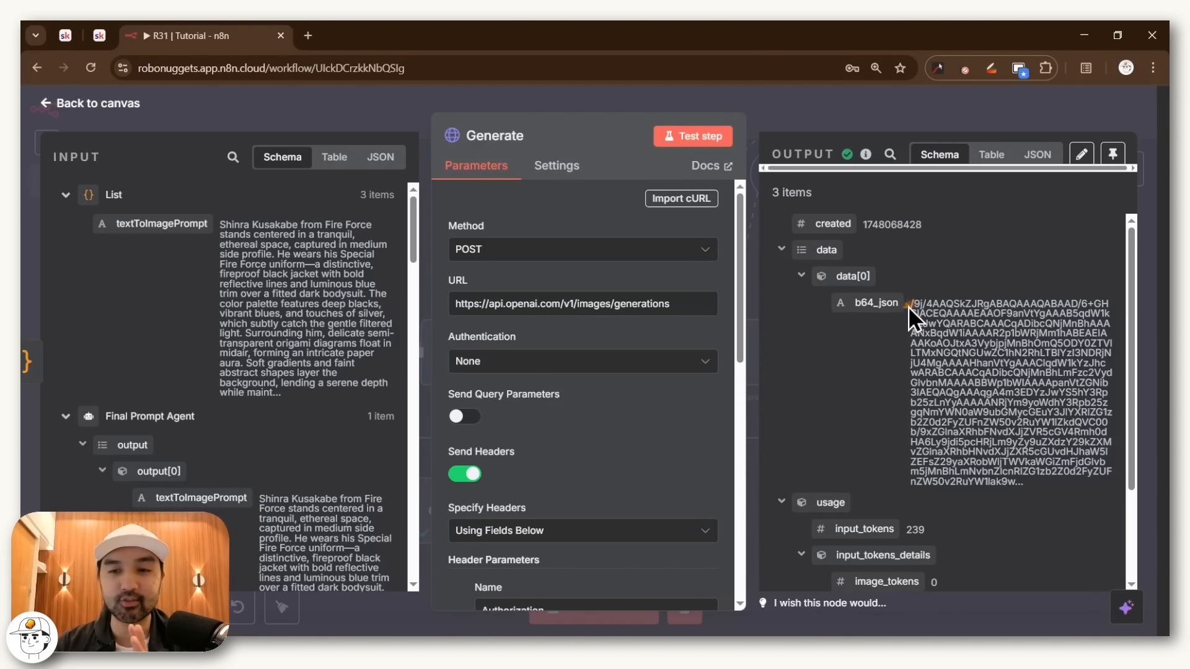
drag(908, 306, 1017, 484)
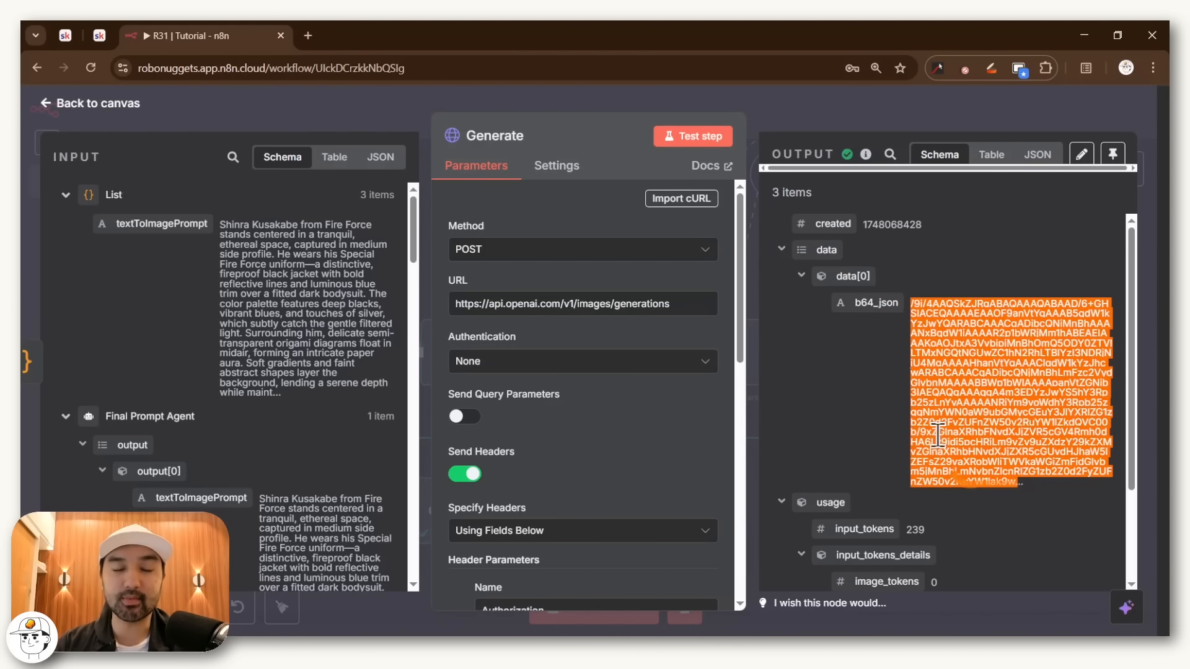
click(868, 111)
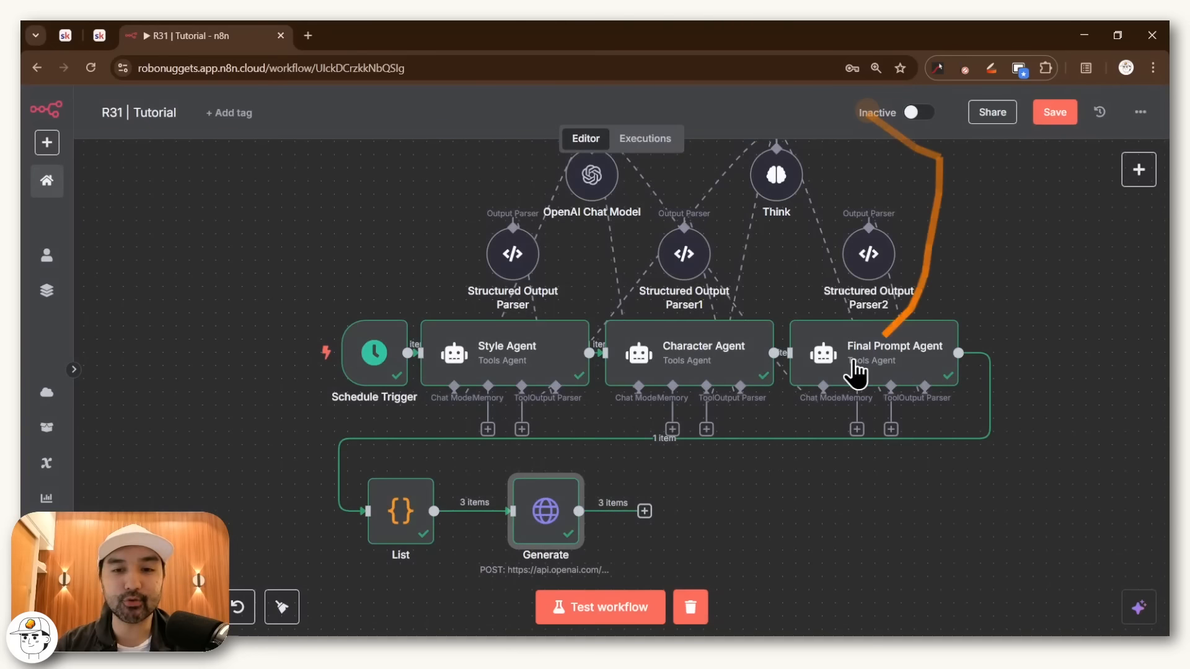
- Add a Convert to File node with the "Move base64 string to file" action after Generate and rename it "Convert"
click(644, 511)
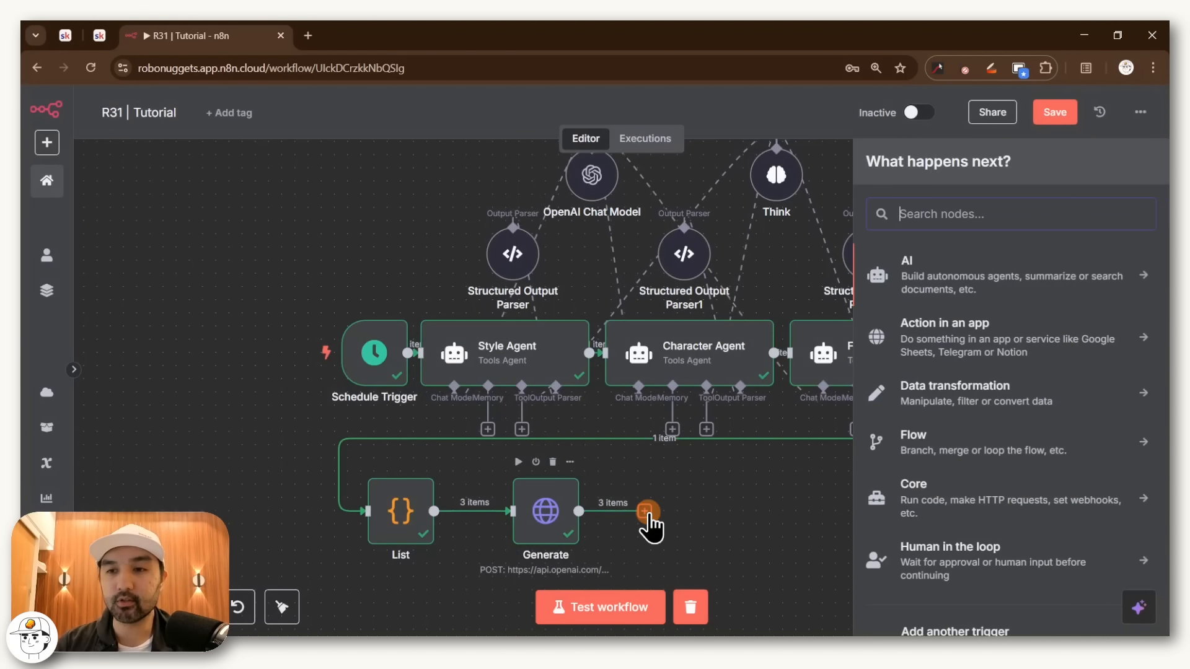
text(conv)
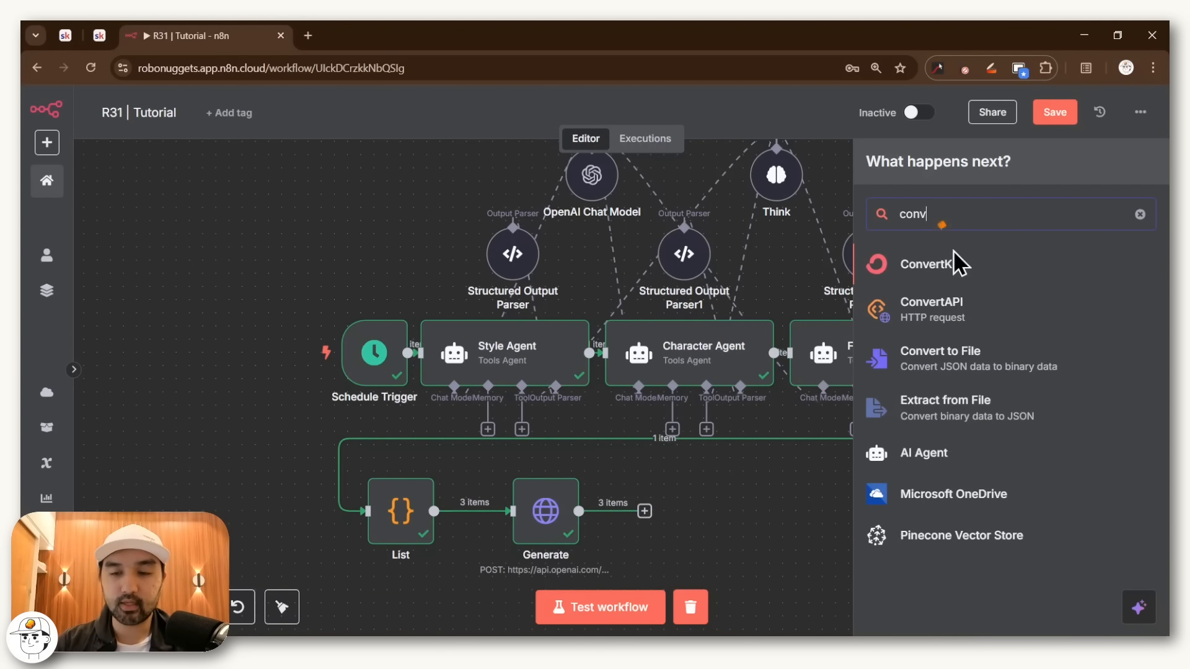
click(992, 372)
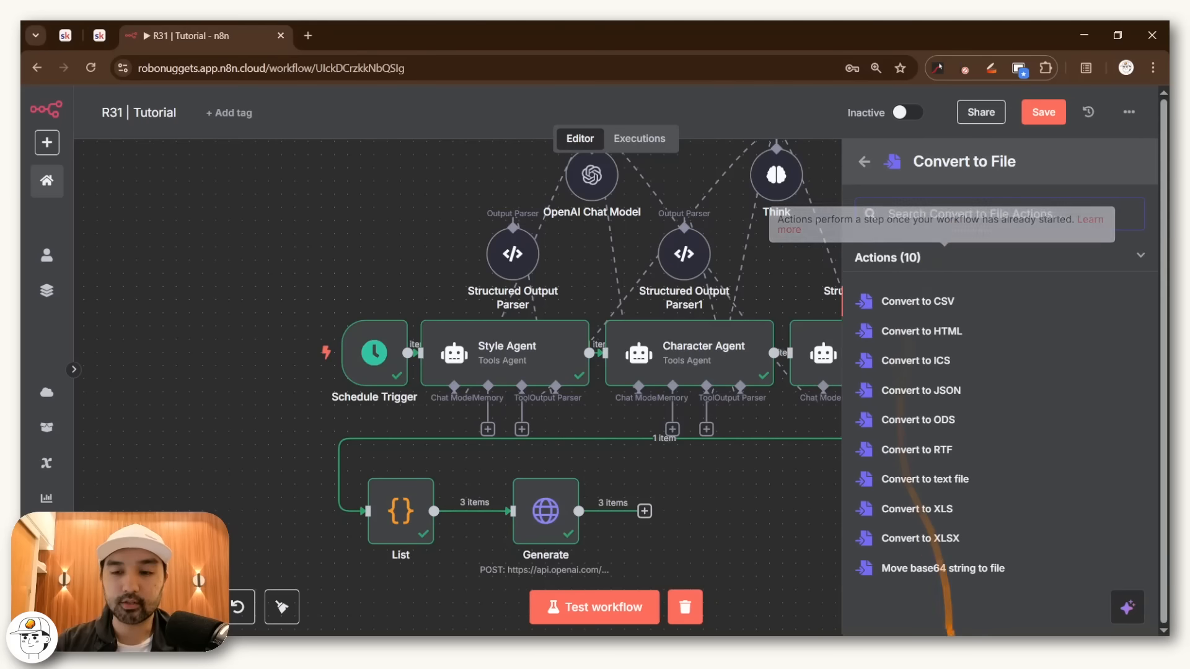
click(955, 570)
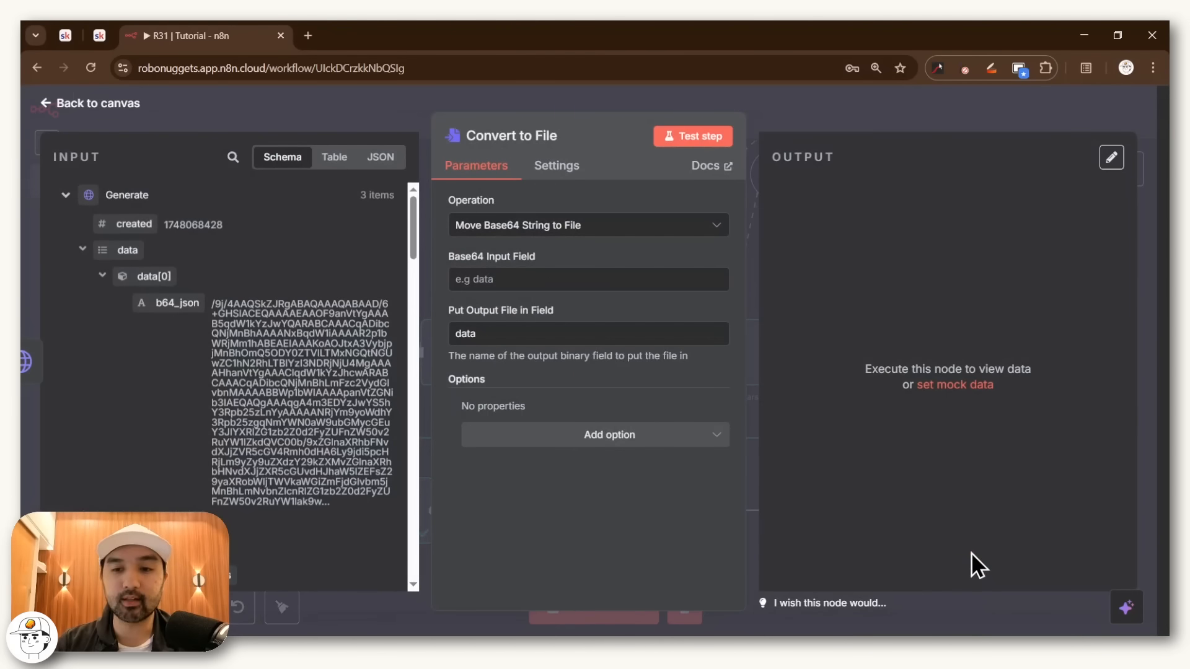
click(524, 135)
text(convert)
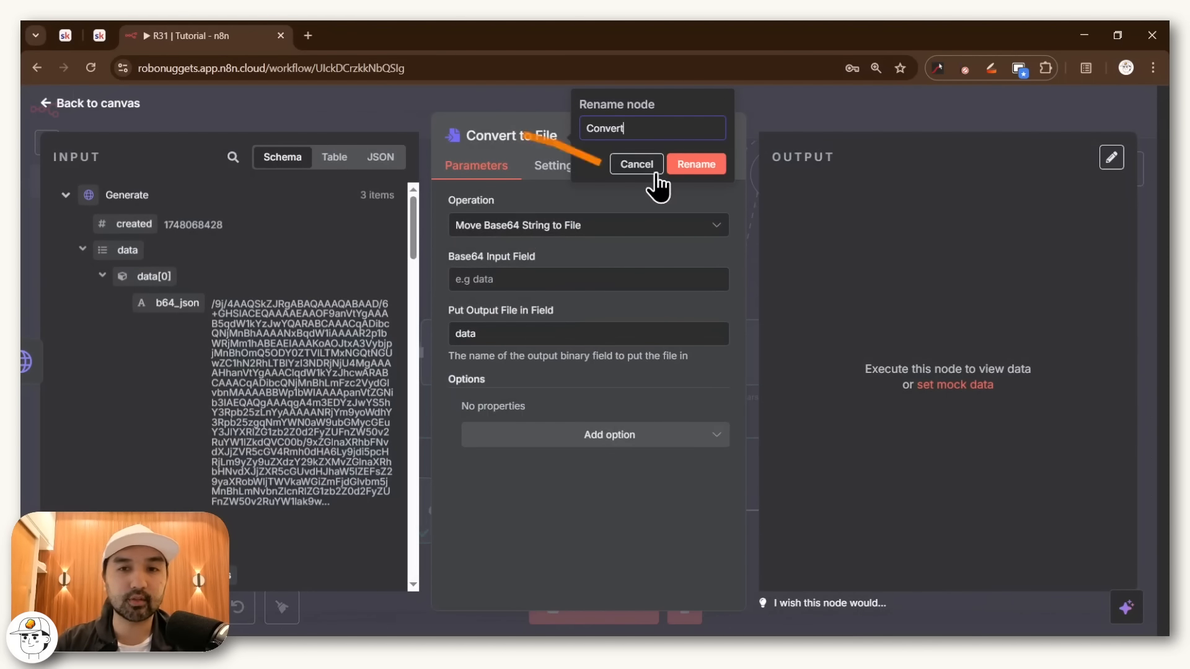
click(697, 164)
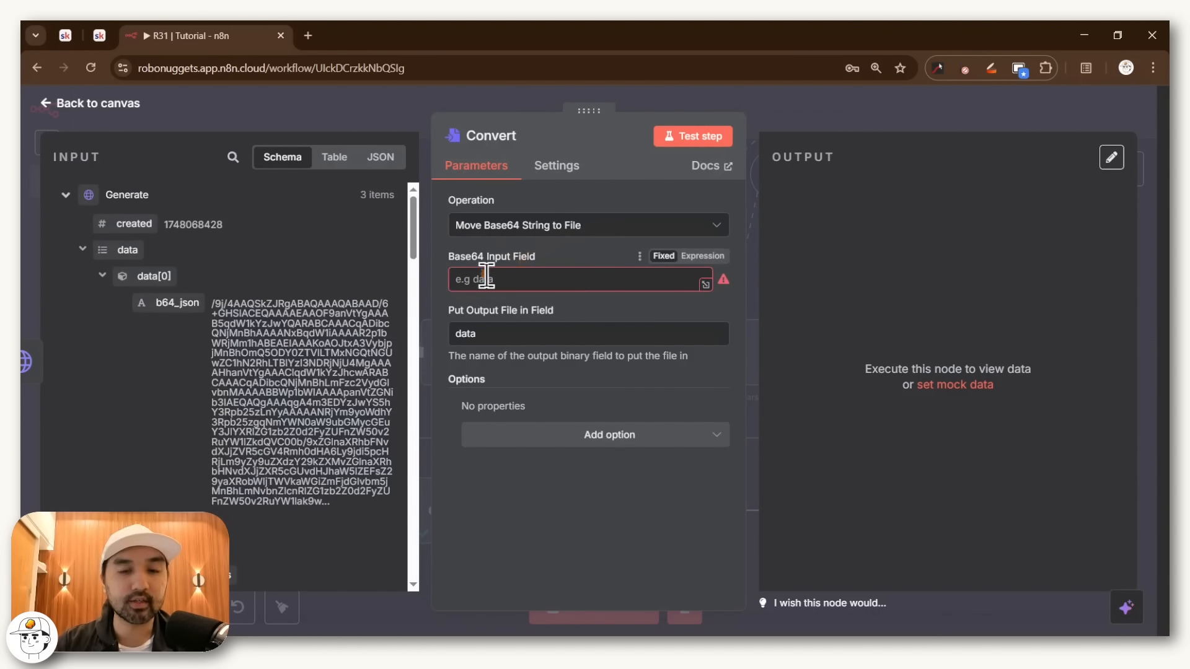
- Map Generate's data[0].b64_json to the Base64 input field and test the Convert node
drag(187, 304, 538, 284)
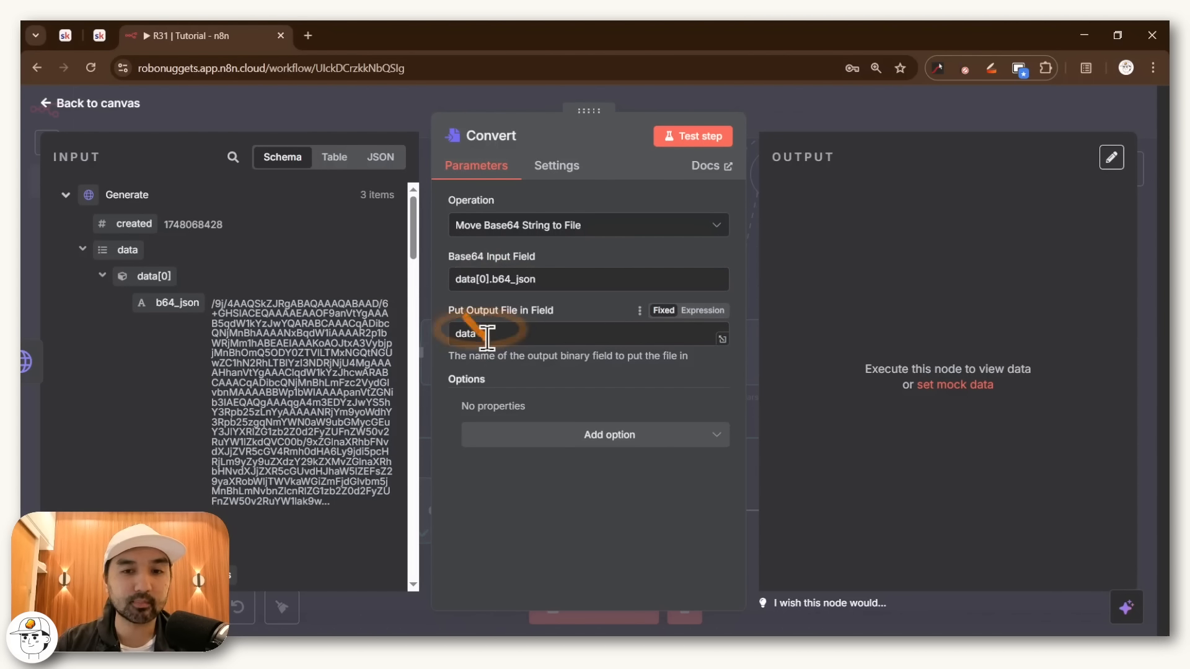
click(691, 137)
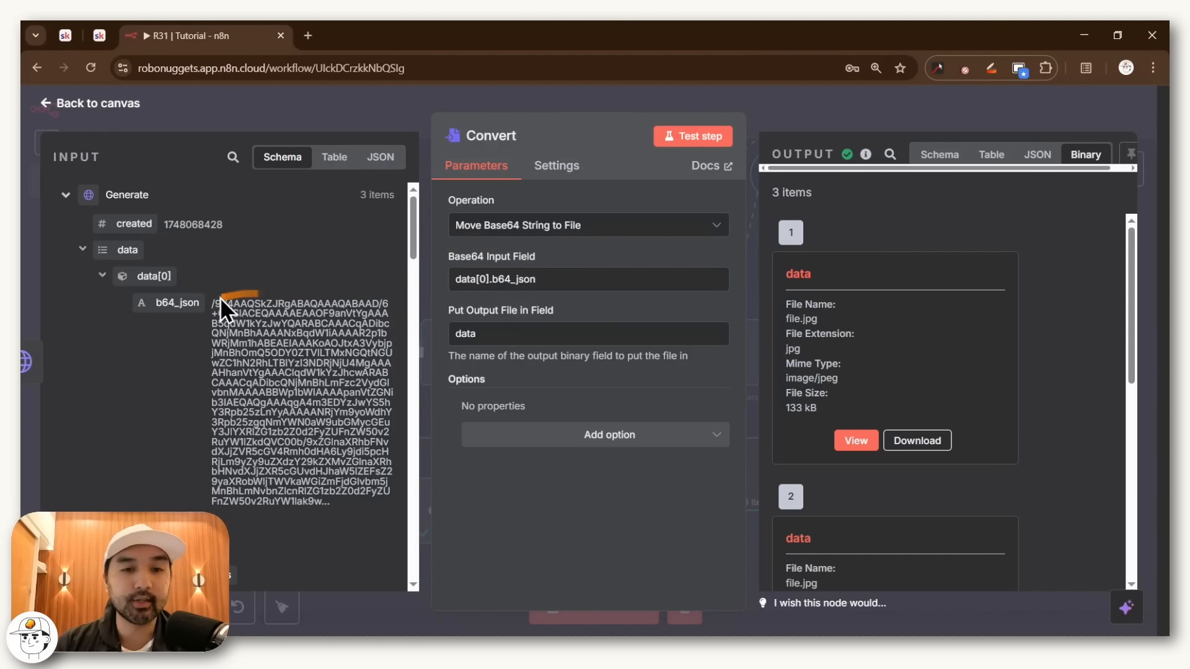
drag(212, 302, 279, 502)
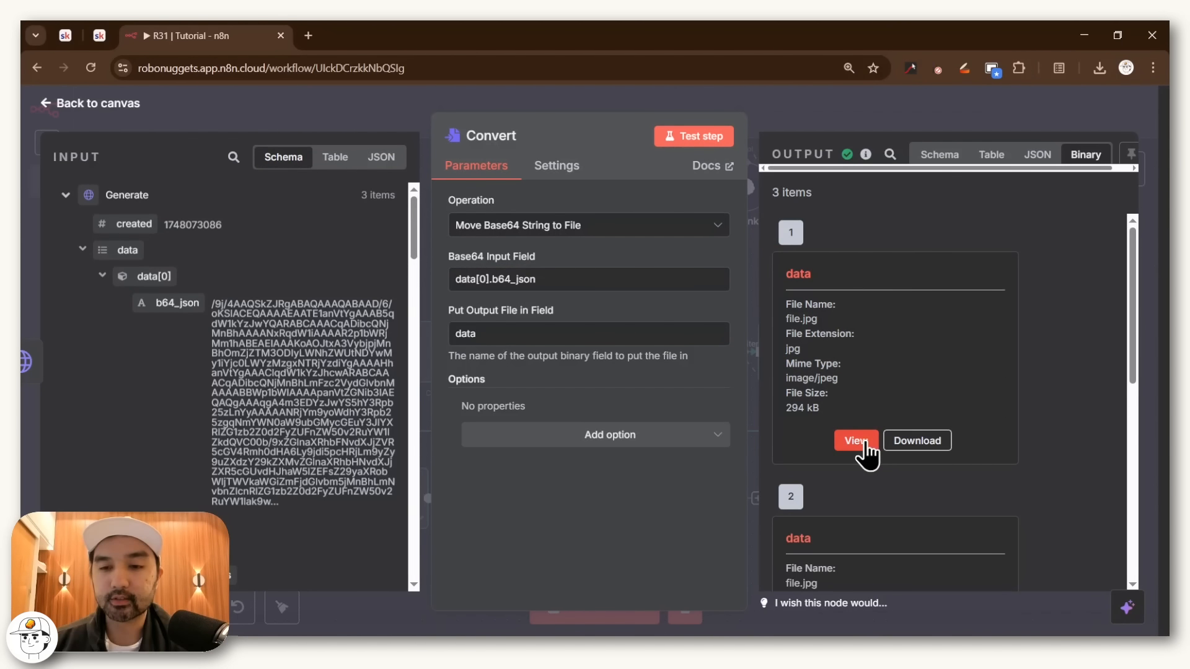
- View the third converted image file in the Convert node's output, then go back to the canvas
scroll(865, 446, down, 1)
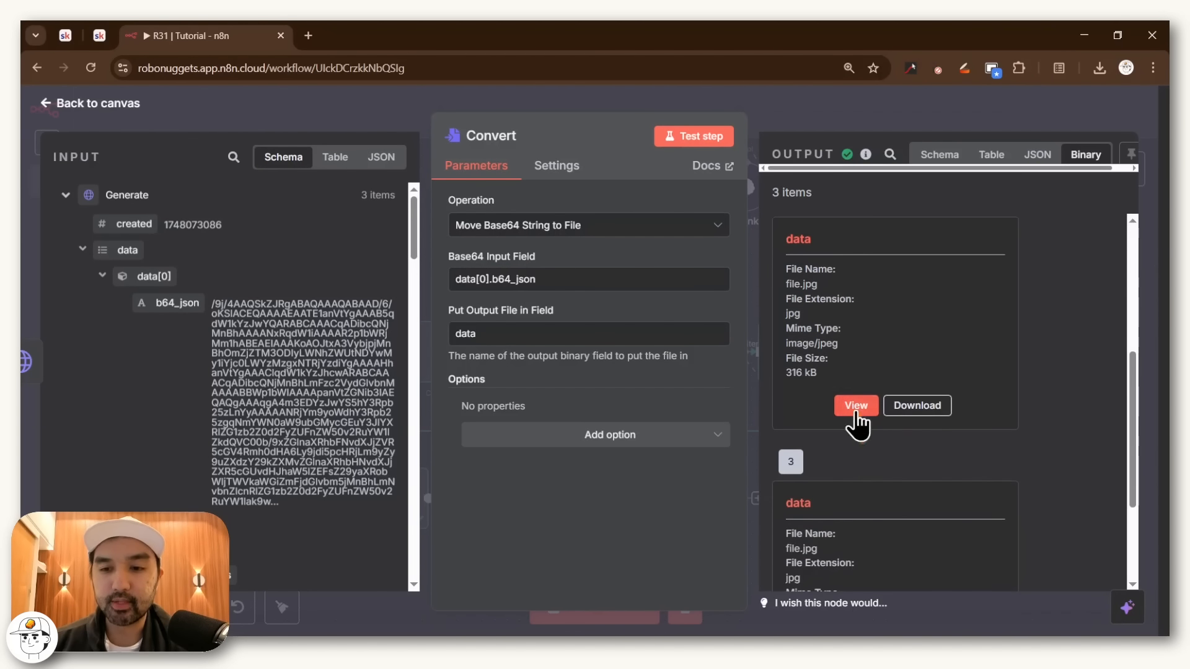
scroll(858, 424, down, 3)
click(856, 502)
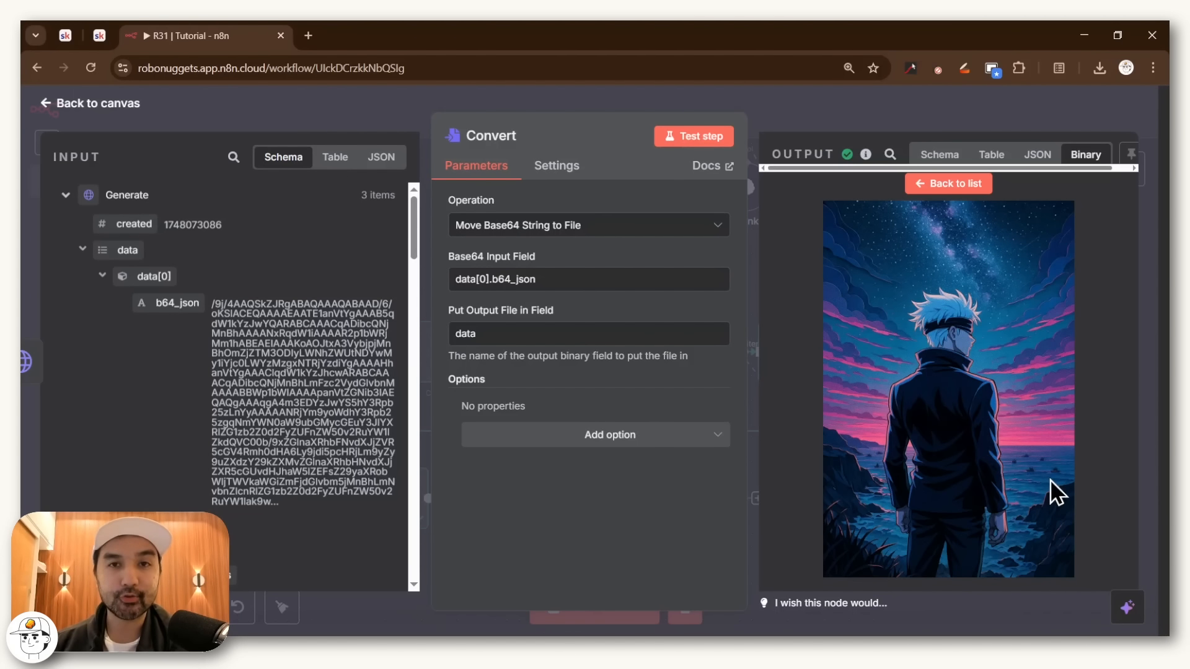
click(1010, 123)
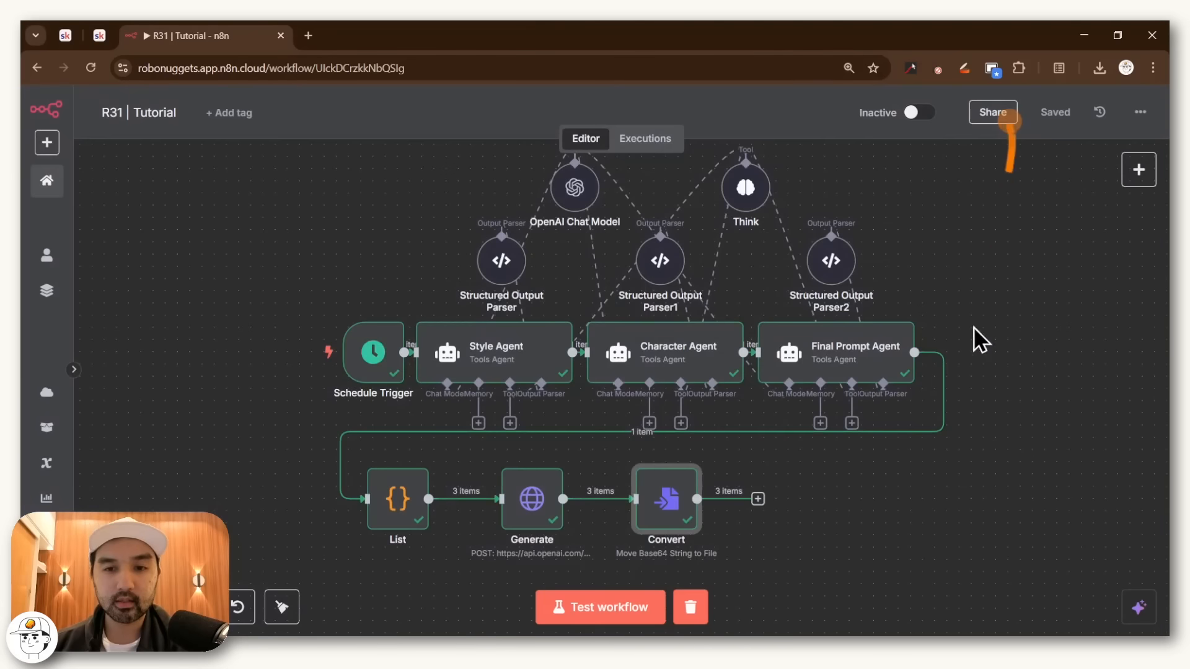
- Open the Character Agent node and review the characters requested in its user prompt
double_click(698, 368)
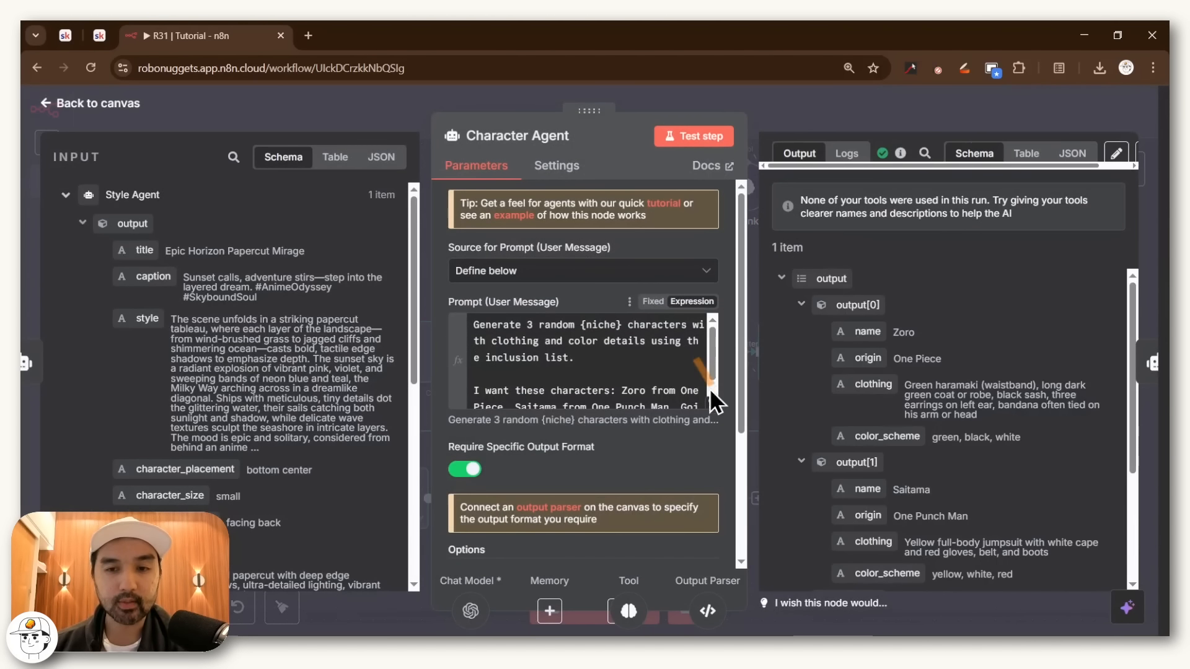
triple_click(588, 358)
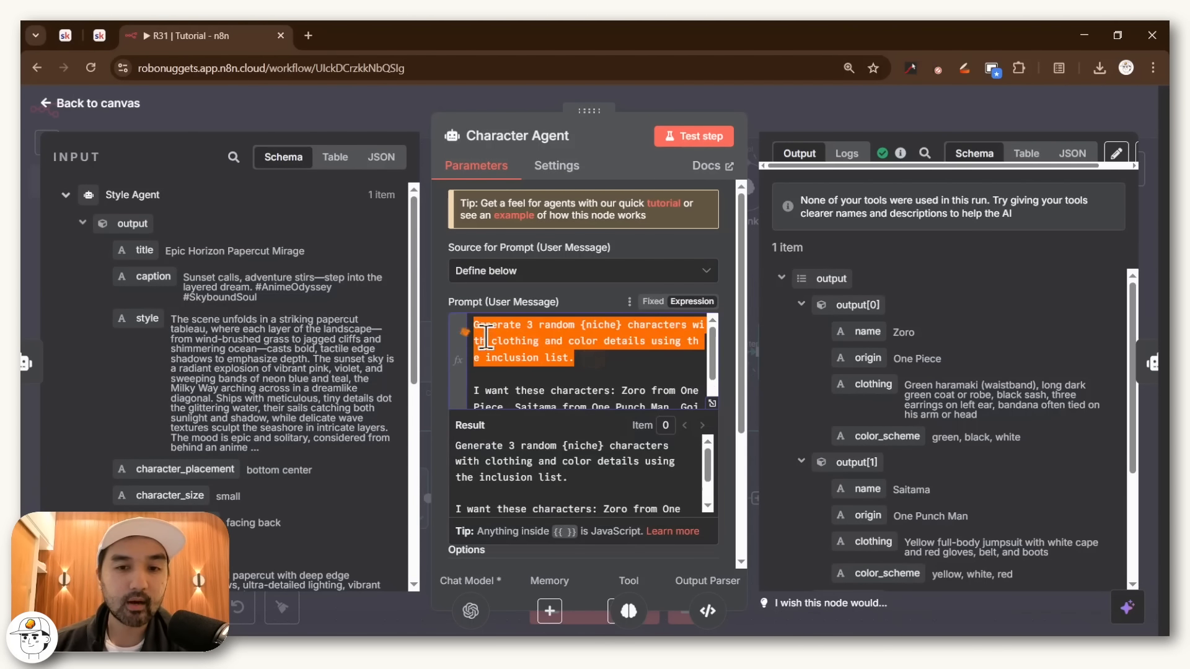
scroll(583, 347, down, 2)
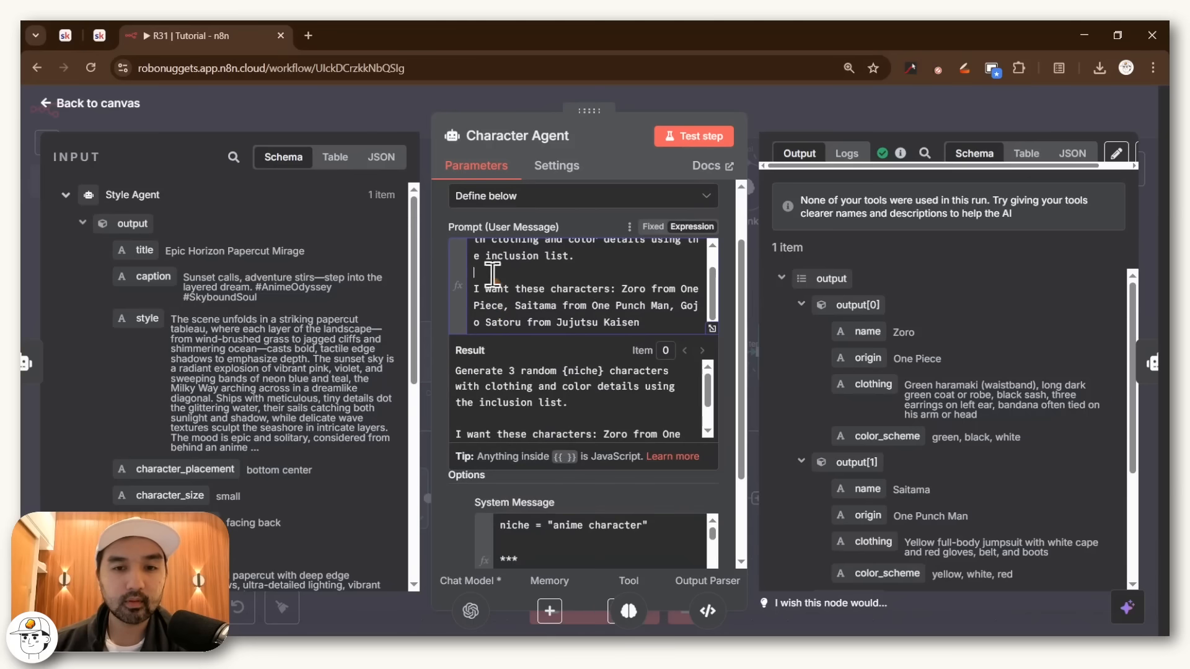
- Highlight the sentence listing the requested characters in the Character Agent's user prompt
drag(490, 271, 691, 319)
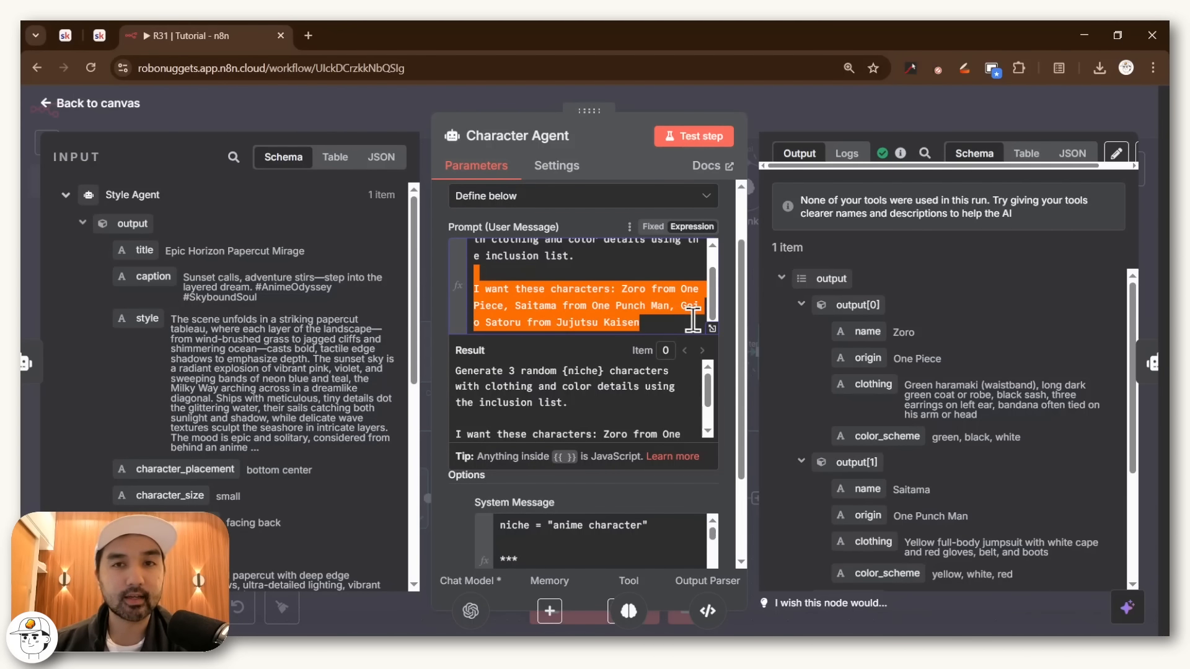
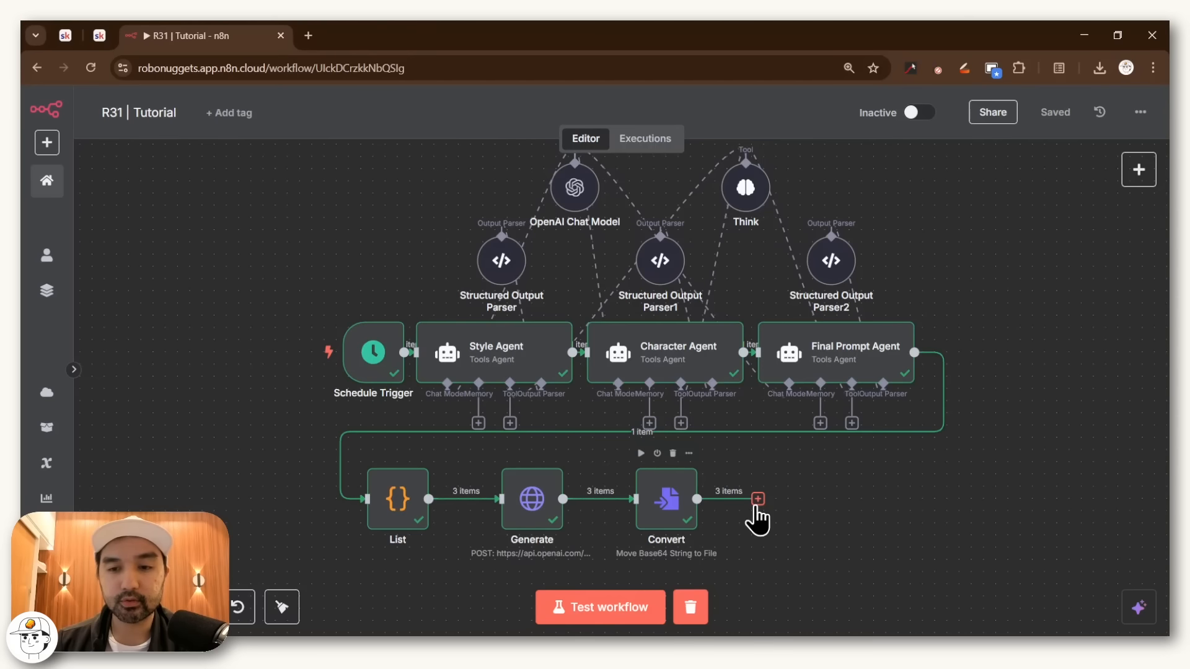
- Add an HTTP Request node after the Convert node and rename it "Create URL"
click(758, 499)
text(http)
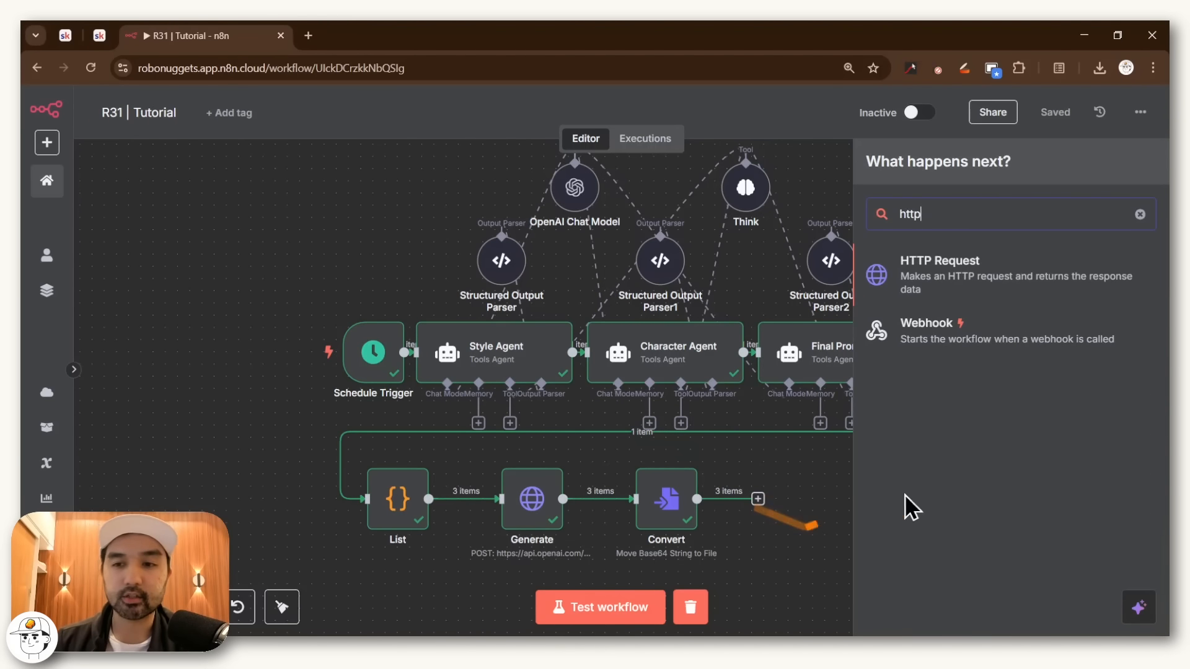
click(918, 269)
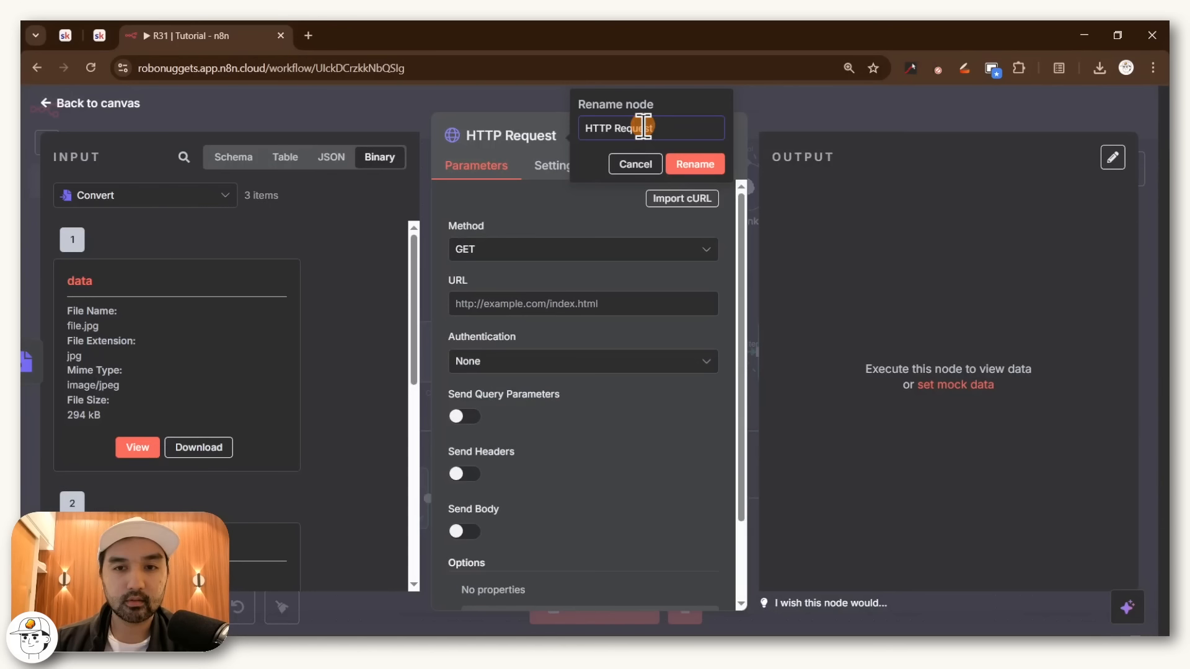
triple_click(644, 127)
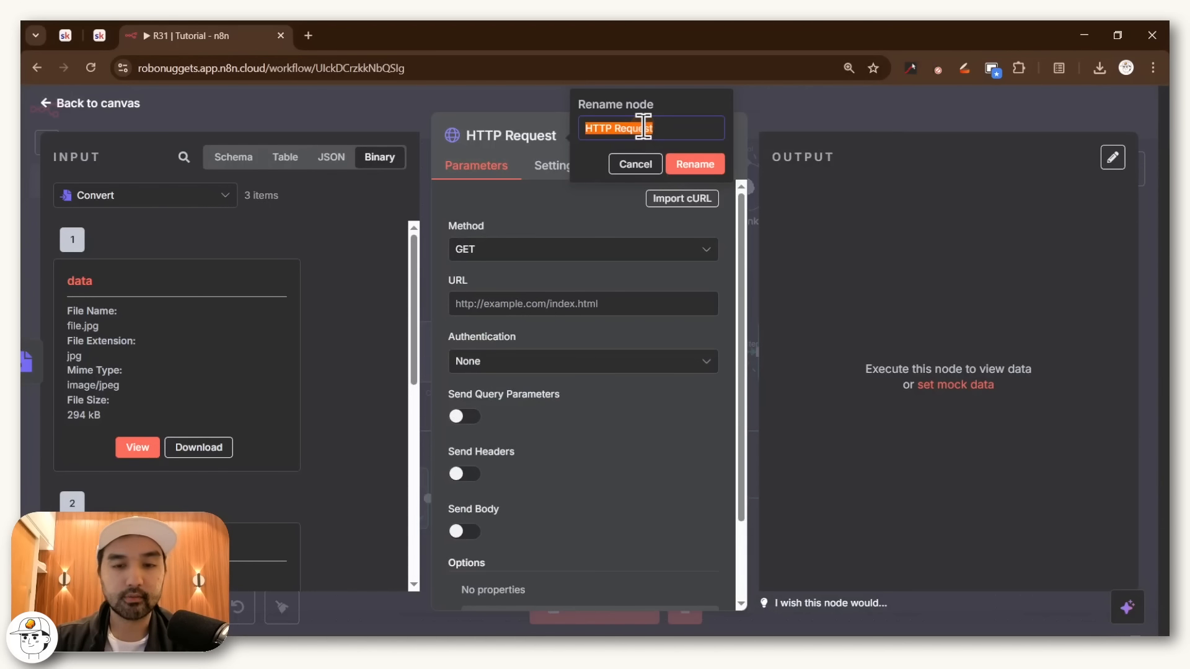
text(Create URL)
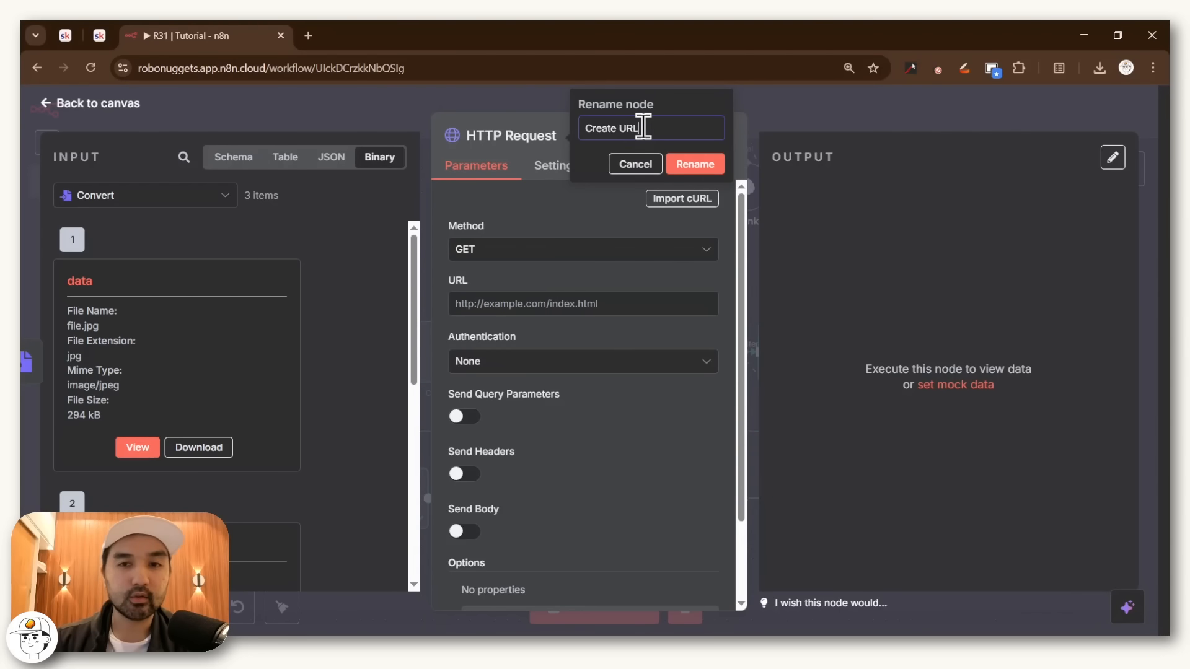
click(688, 165)
click(527, 249)
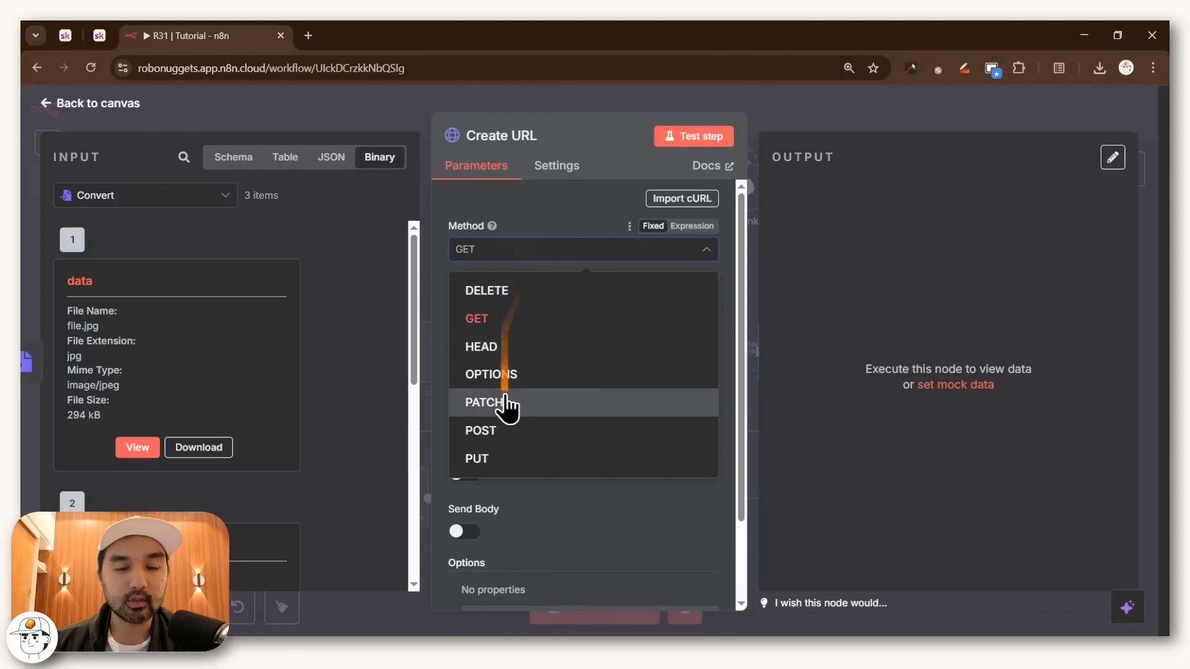
click(503, 431)
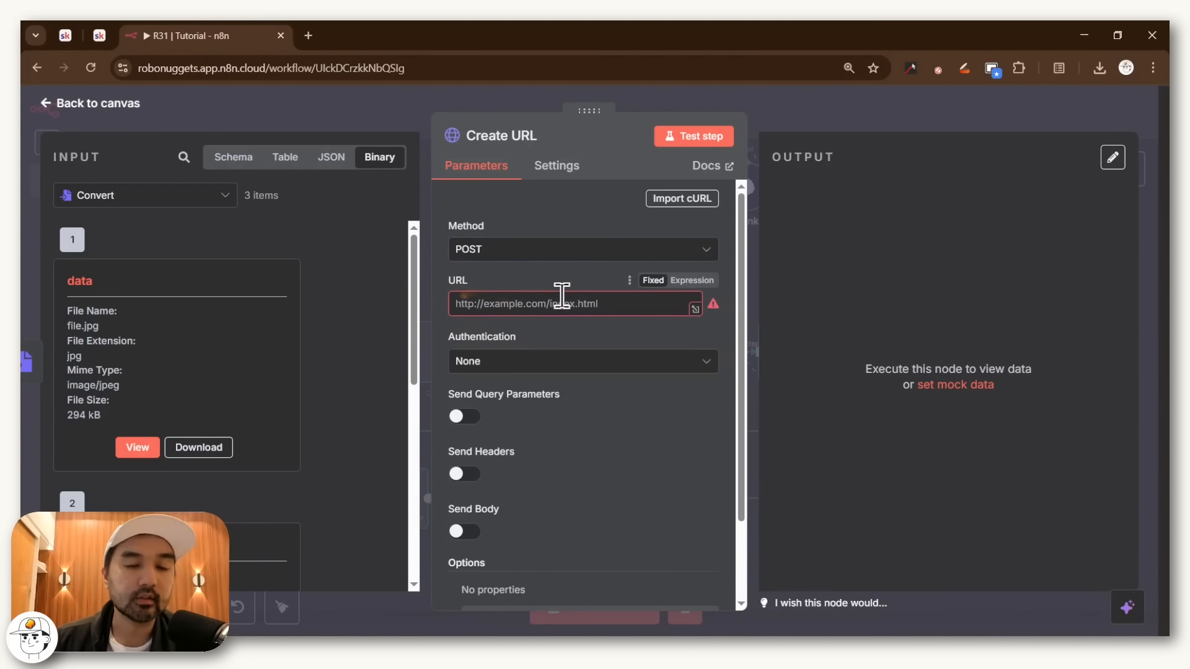
mouse_move(562, 297)
mouse_down()
mouse_move(453, 279)
mouse_move(523, 336)
mouse_up()
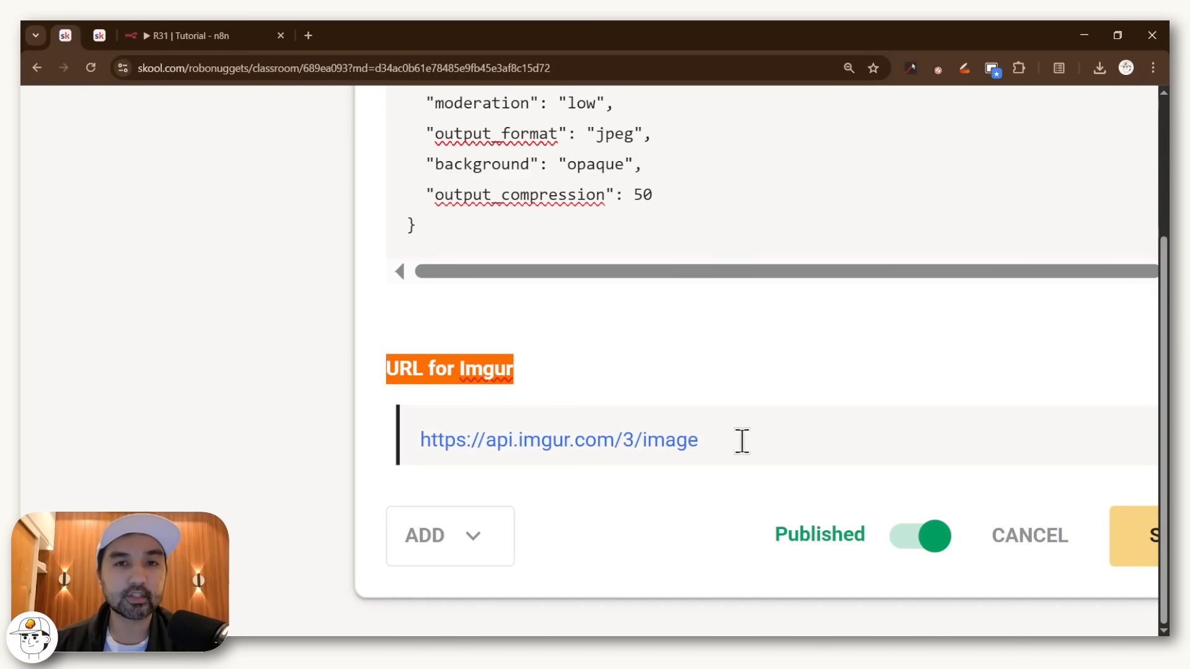
drag(742, 440, 198, 370)
key(ctrl+c)
click(162, 37)
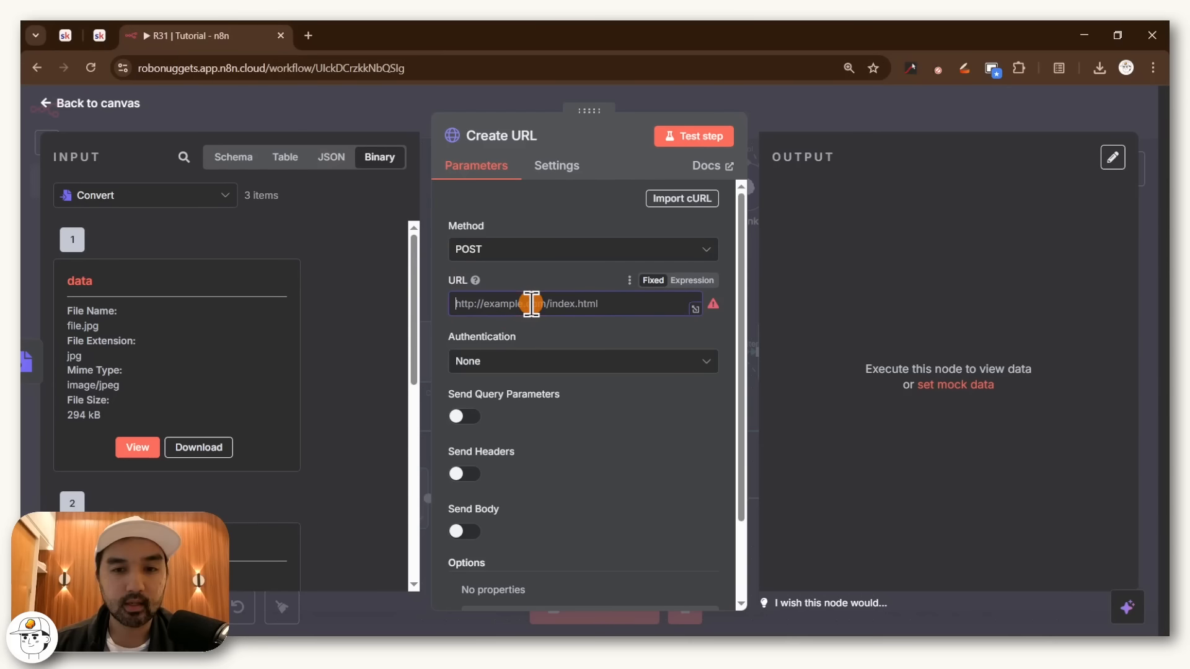
click(545, 303)
key(ctrl+v)
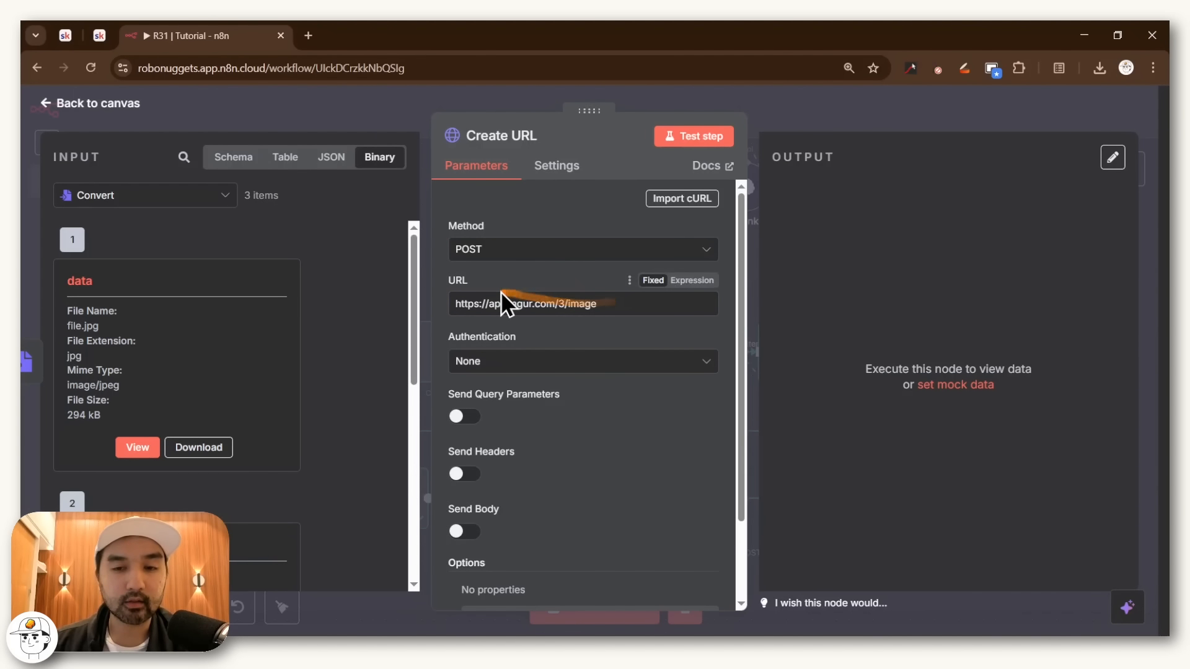
- Enable Send Body with content type n8n Binary File and input data field name "data", and test the Create URL node
scroll(617, 310, down, 1)
scroll(616, 312, down, 1)
click(469, 430)
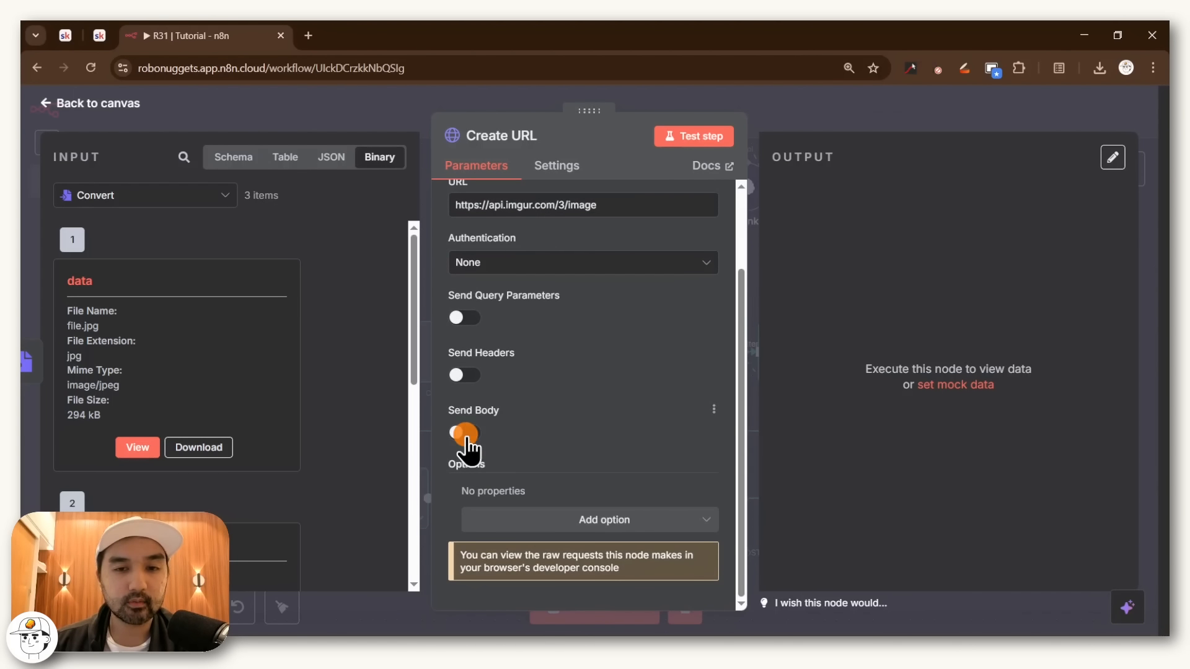
scroll(579, 403, down, 2)
scroll(583, 406, down, 1)
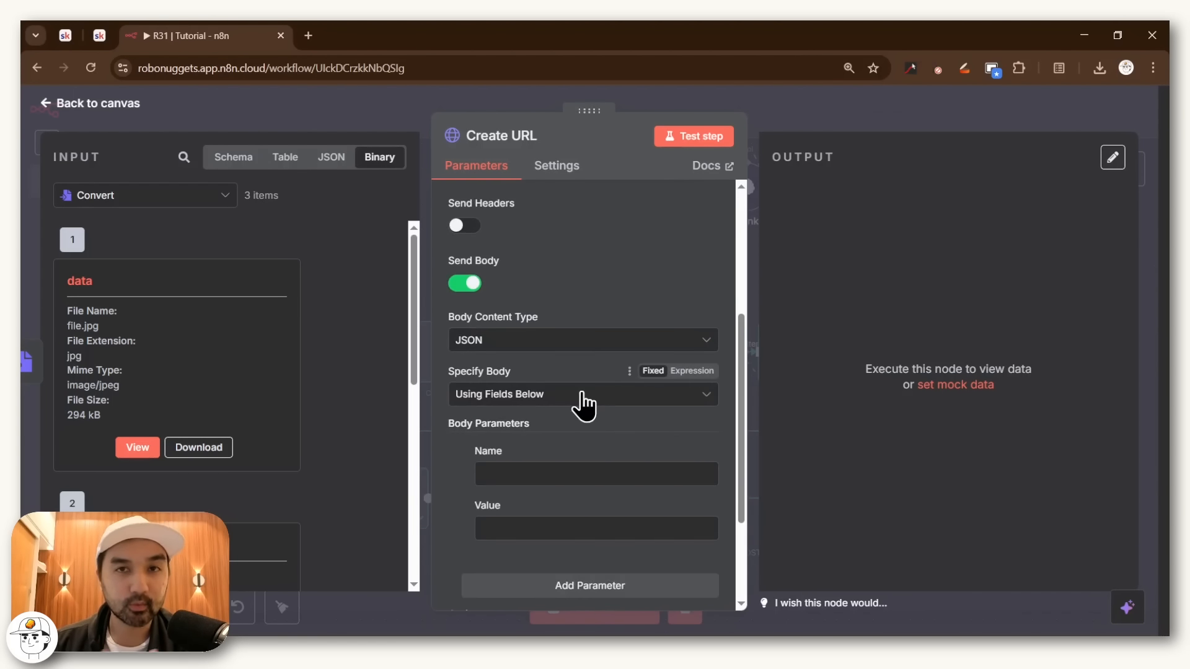
click(504, 342)
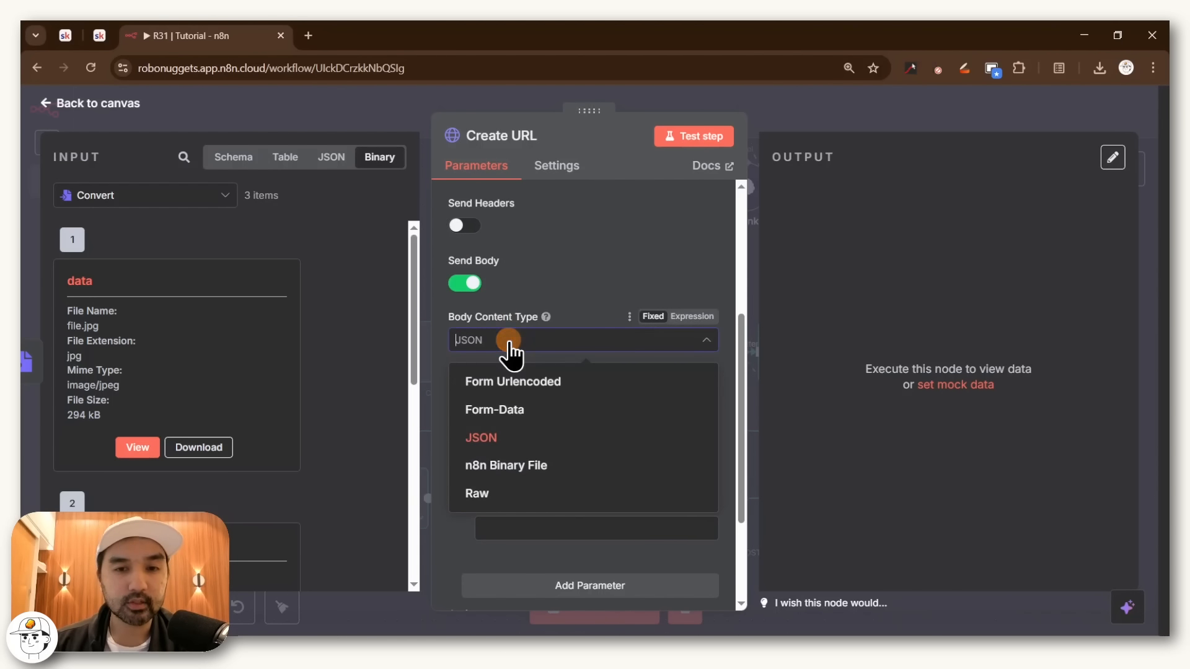
click(566, 468)
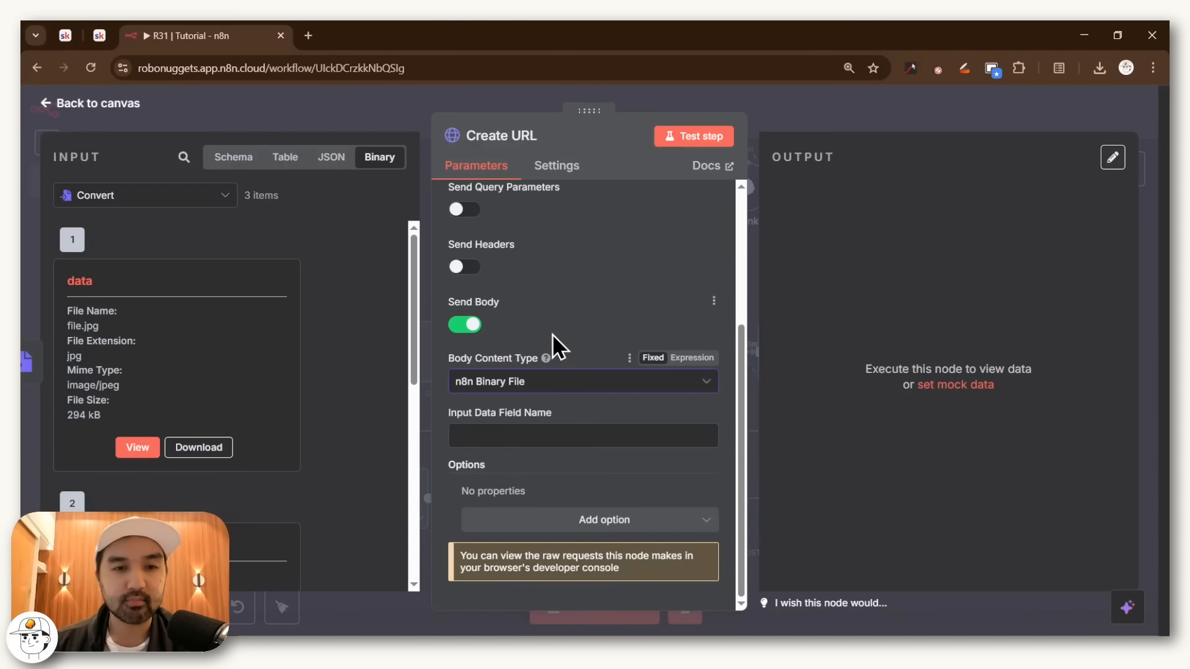
click(564, 439)
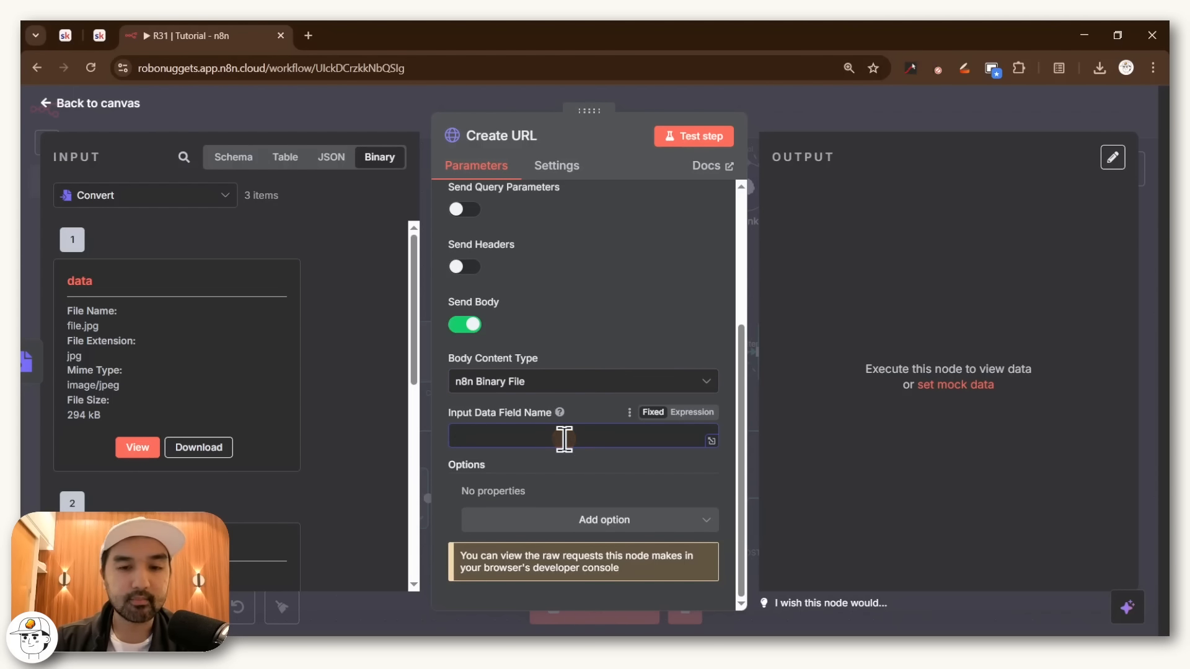
text(data)
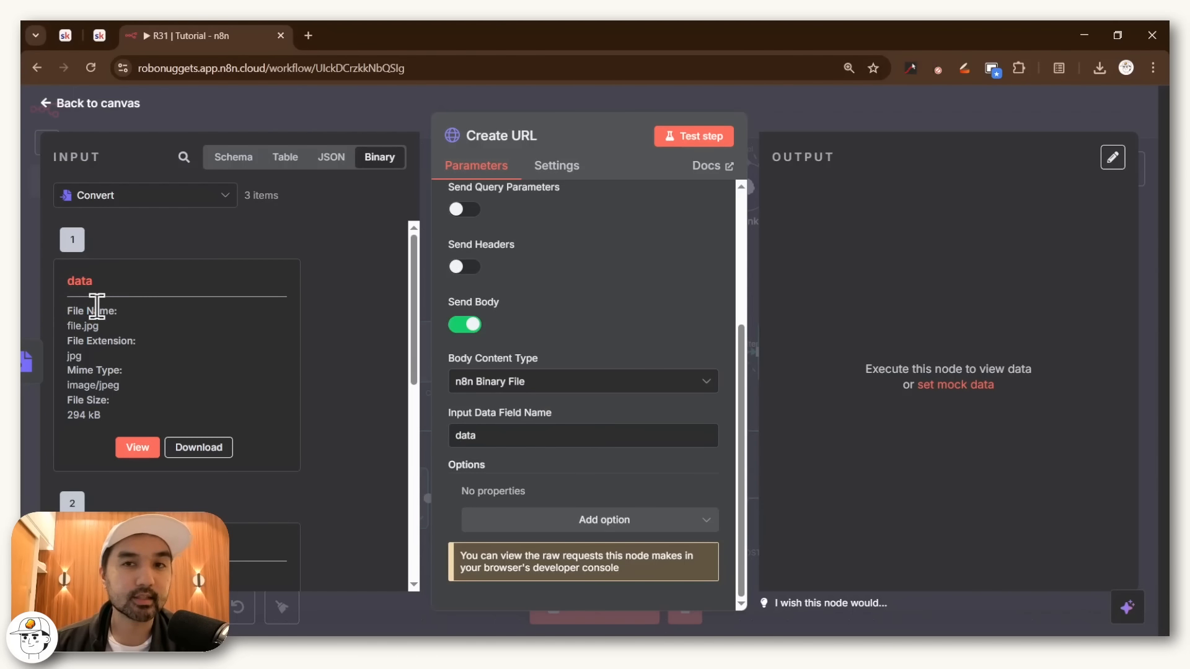
scroll(676, 467, up, 5)
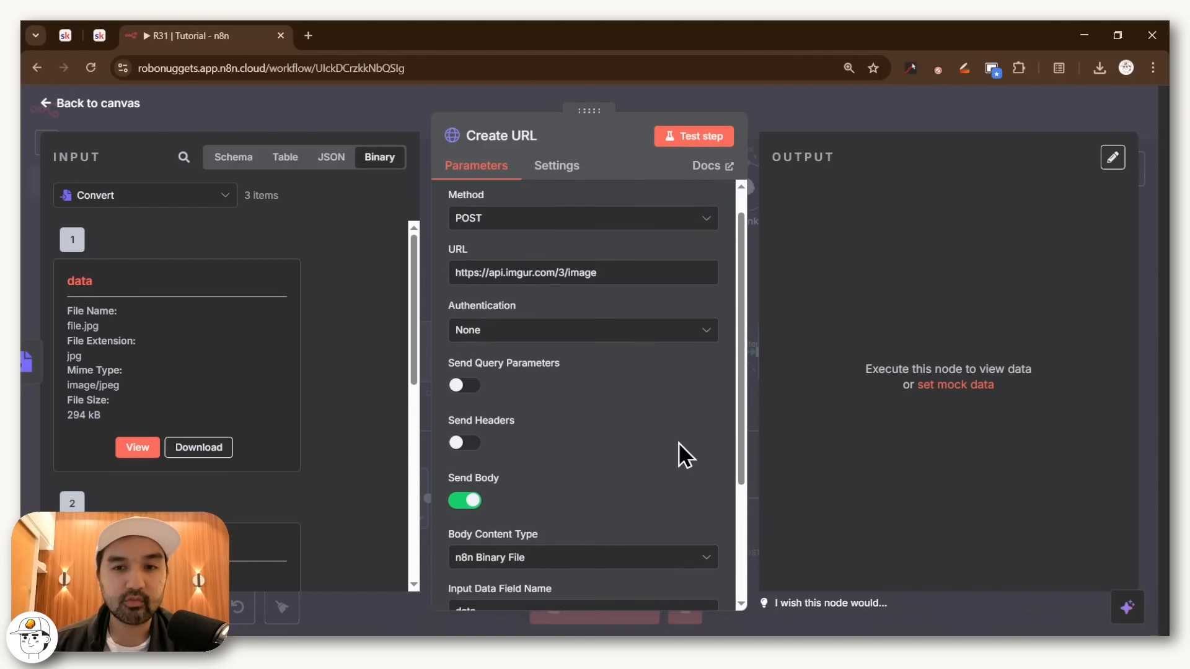
click(698, 137)
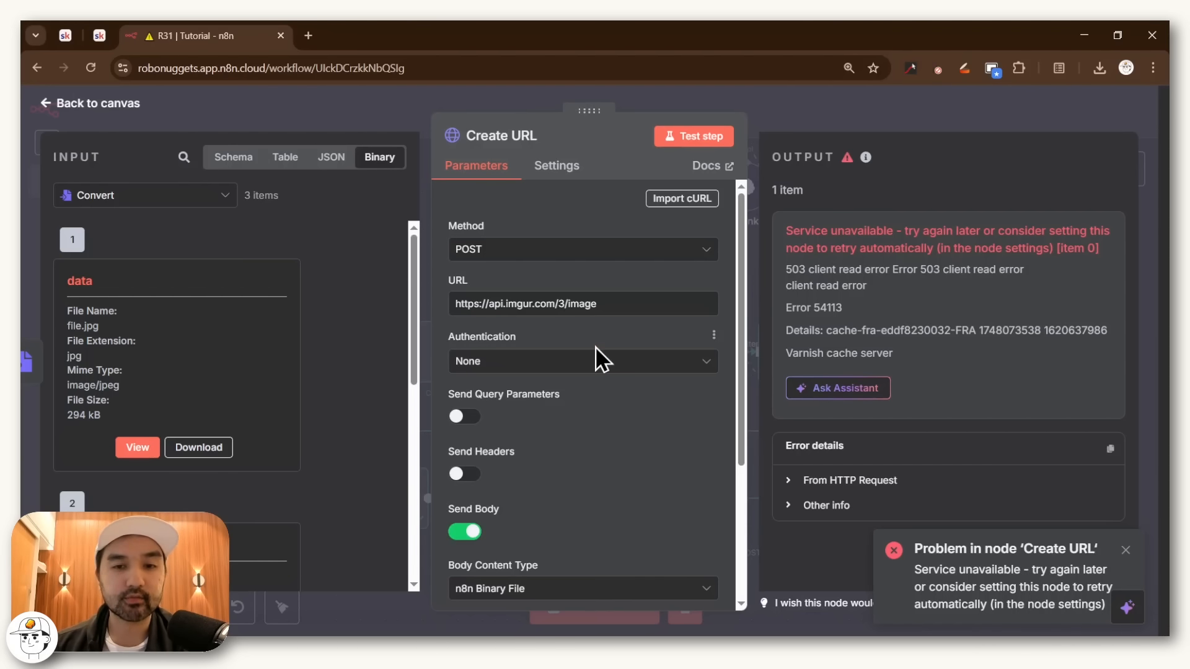
key(ctrl+shift+Tab)
drag(731, 313, 453, 316)
key(ctrl+c)
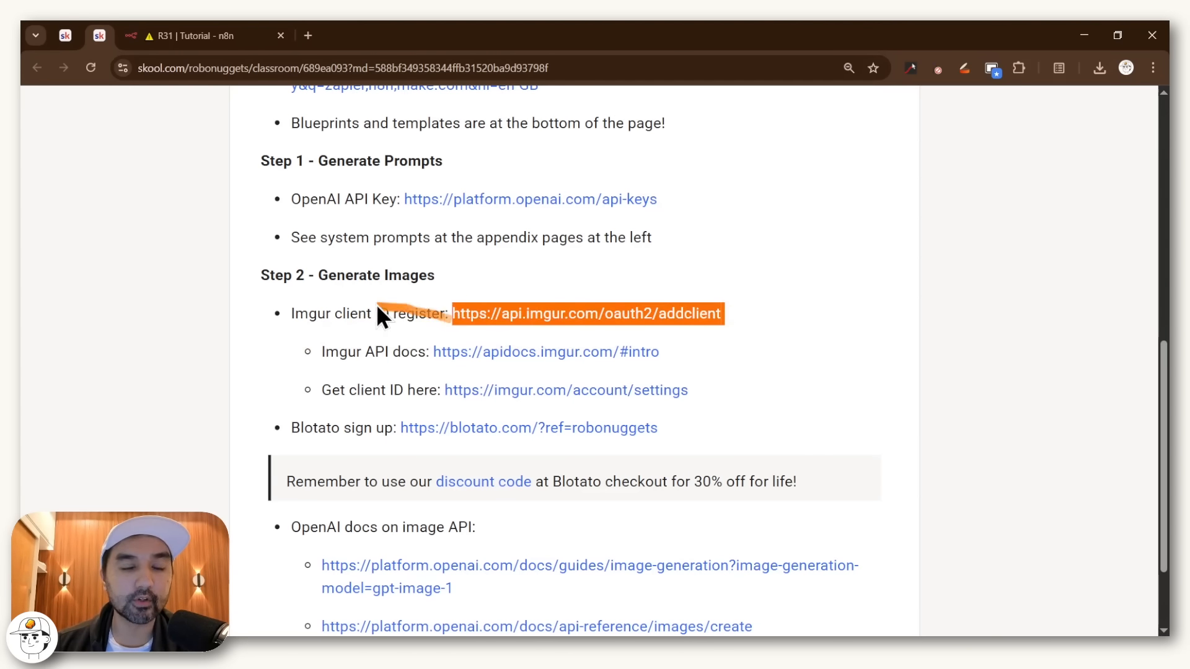
key(ctrl+plus)
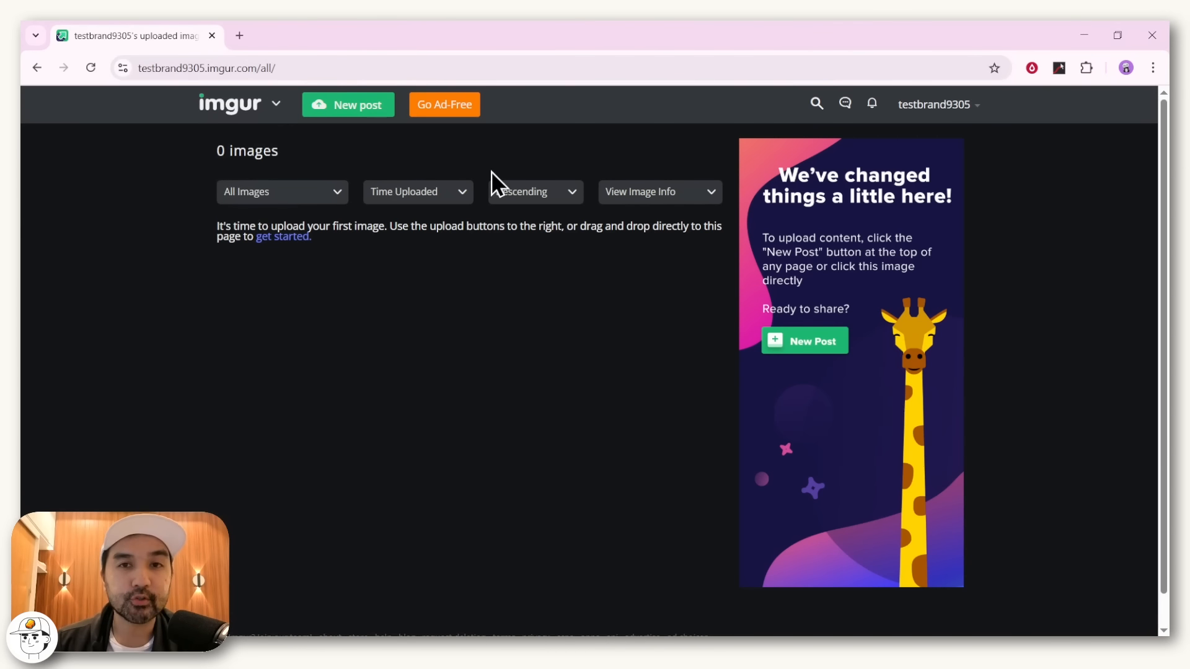
click(244, 60)
key(ctrl+v)
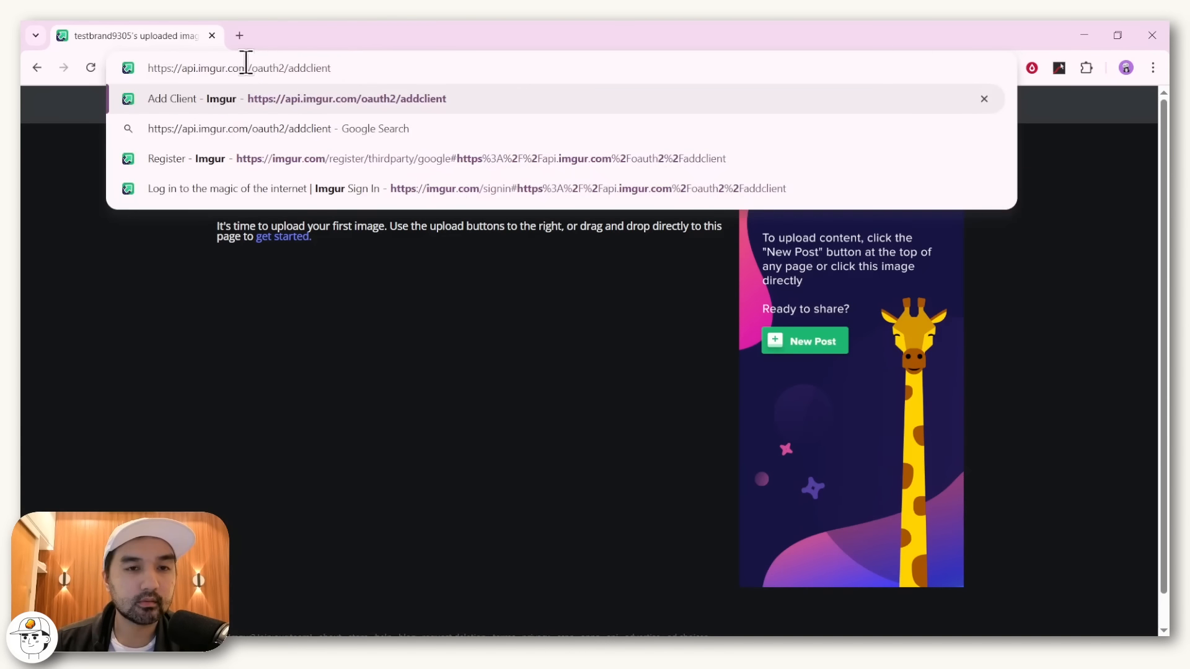
drag(351, 68, 30, 65)
key(Return)
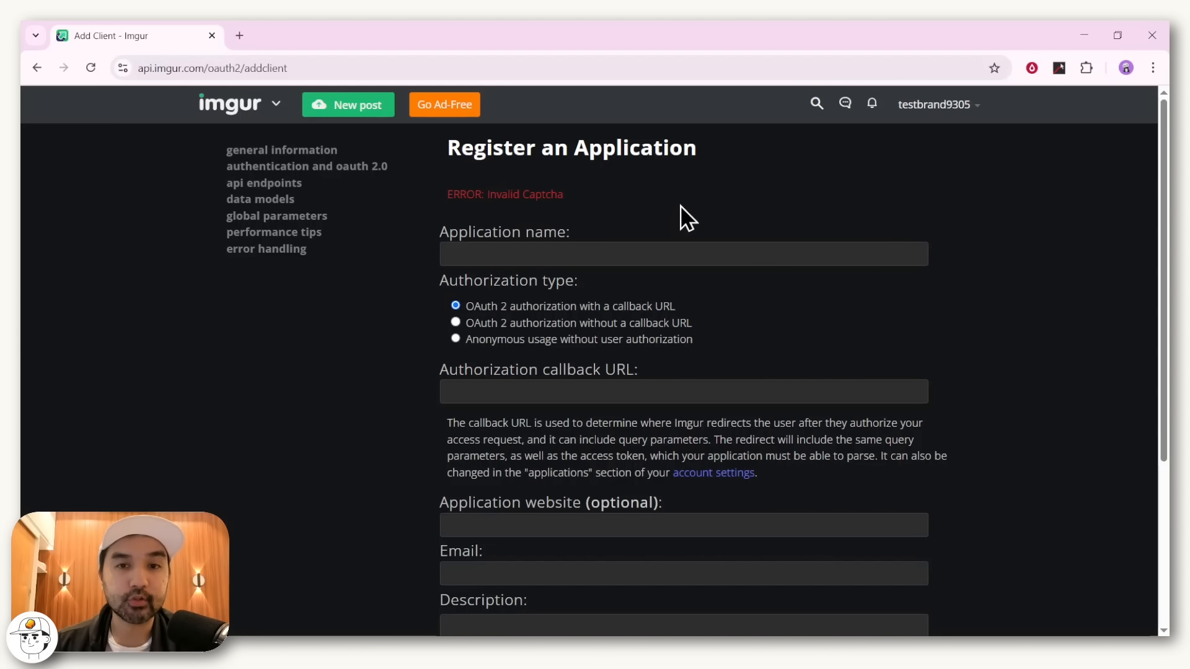
scroll(621, 208, down, 3)
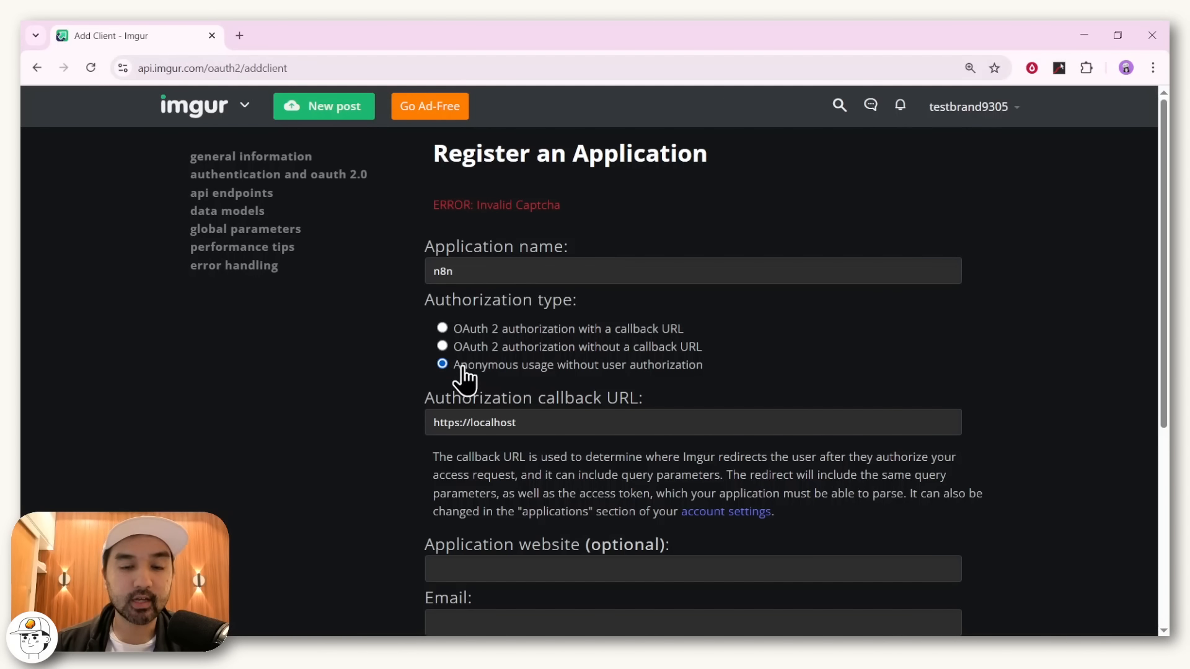
scroll(520, 381, down, 1)
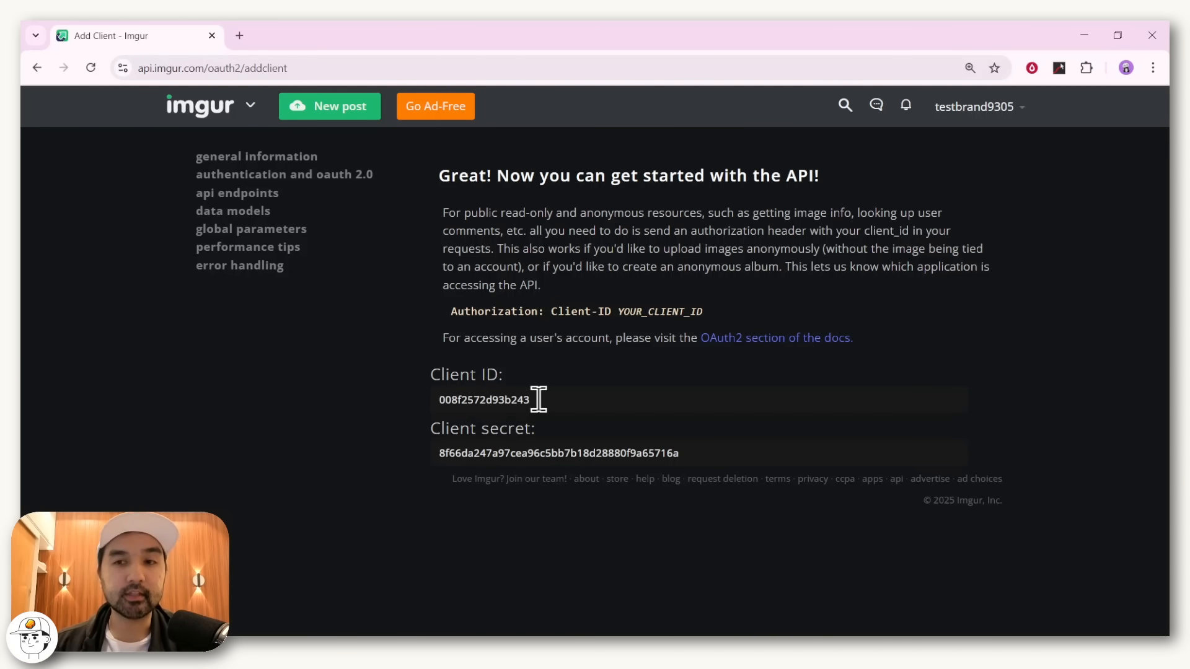
drag(539, 399, 429, 400)
key(ctrl+c)
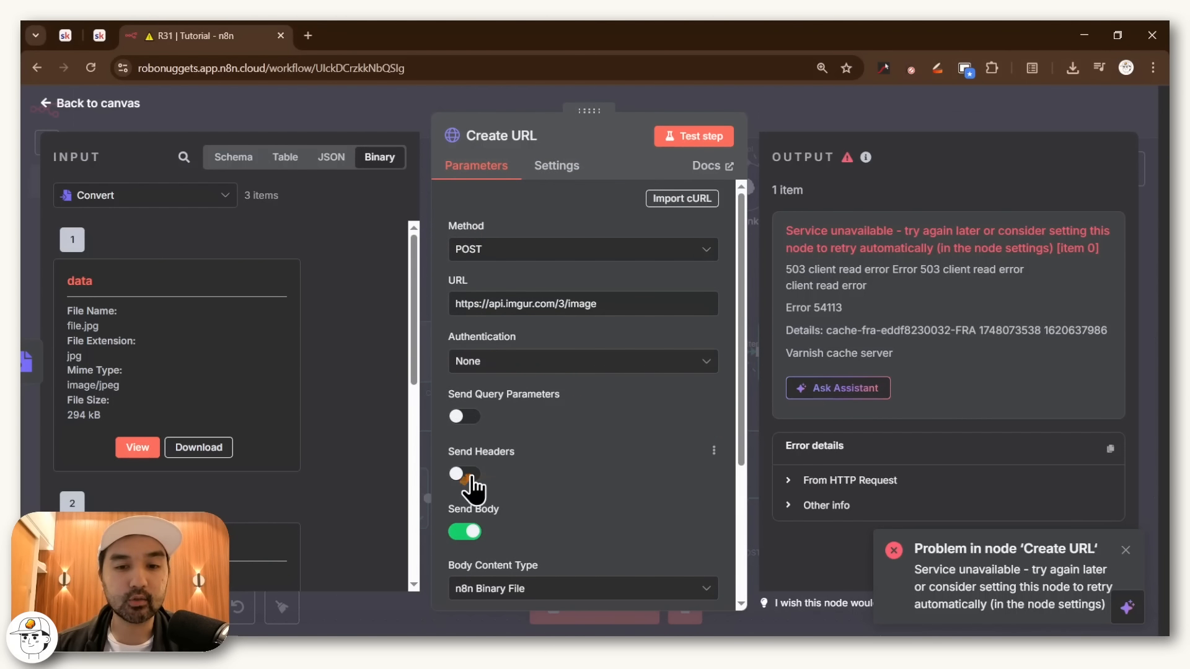
- Enable Send Headers in Create URL and add an Authorization header with the value "Client-ID" followed by the copied Imgur client ID
click(468, 476)
scroll(634, 417, down, 2)
click(561, 510)
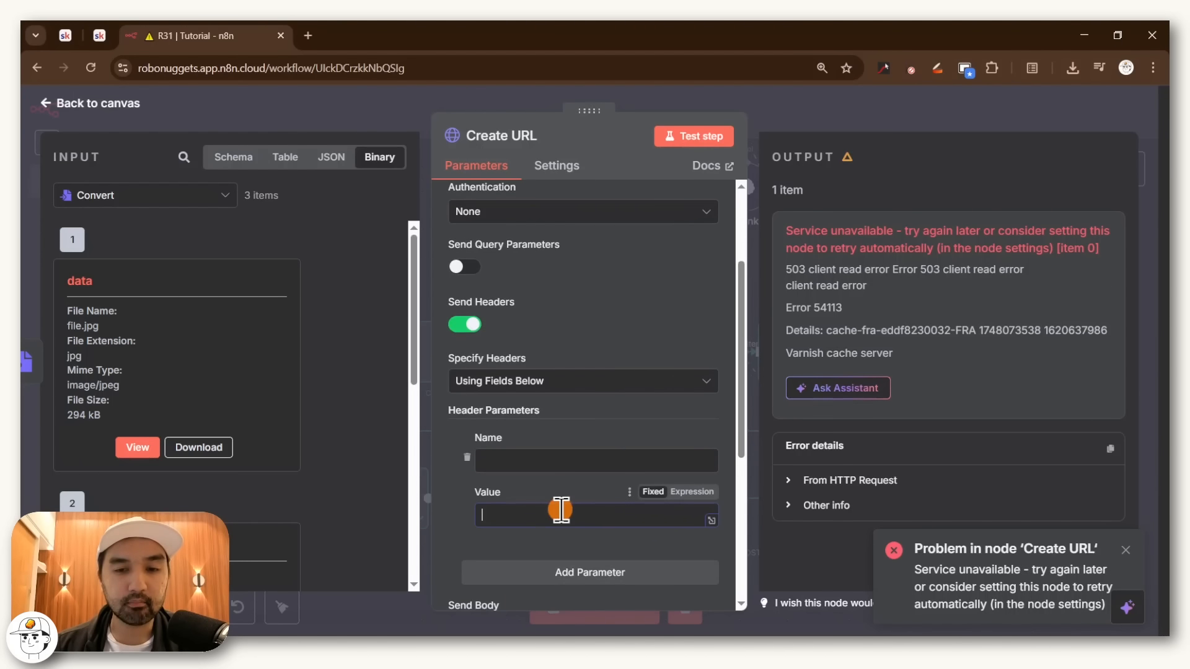
key(ctrl+v)
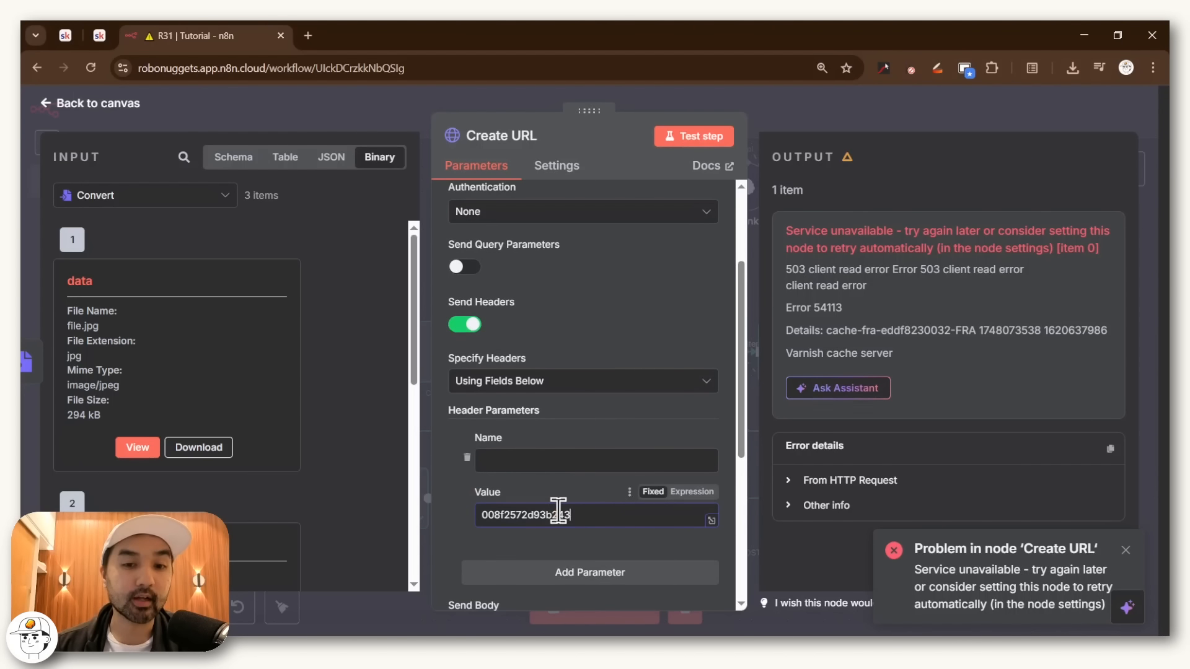
click(541, 460)
text(AuthA)
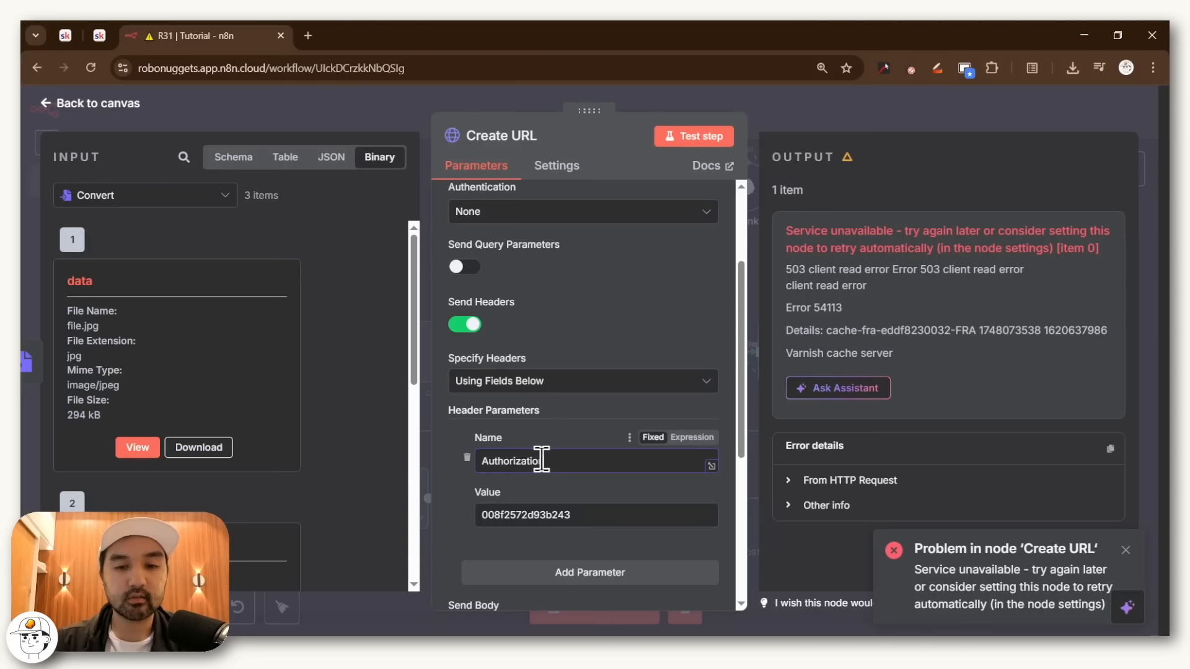
click(484, 519)
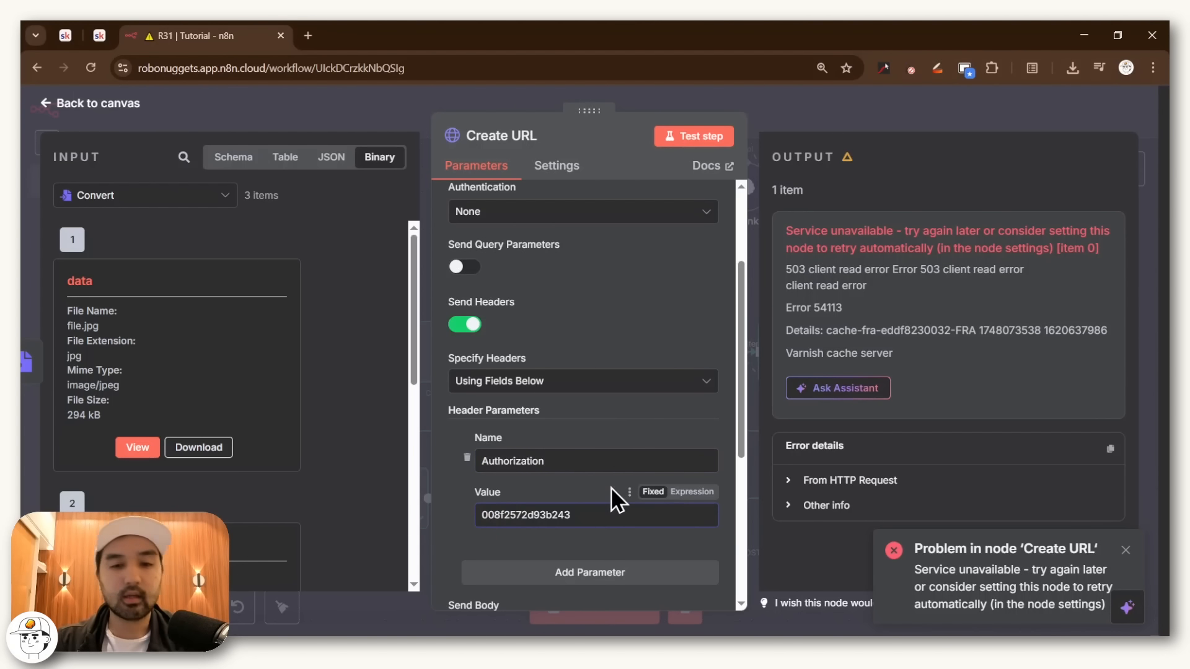
text(Client-ID)
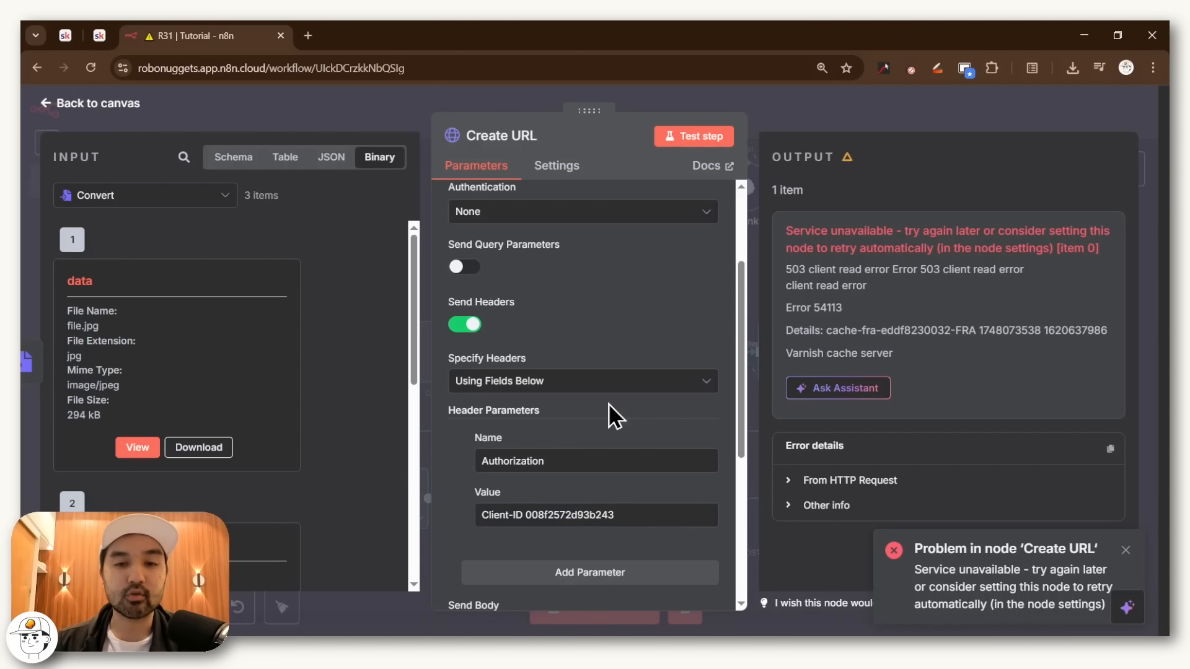
- Test the Create URL node and check the status and the image link in its output
scroll(609, 403, down, 5)
click(699, 140)
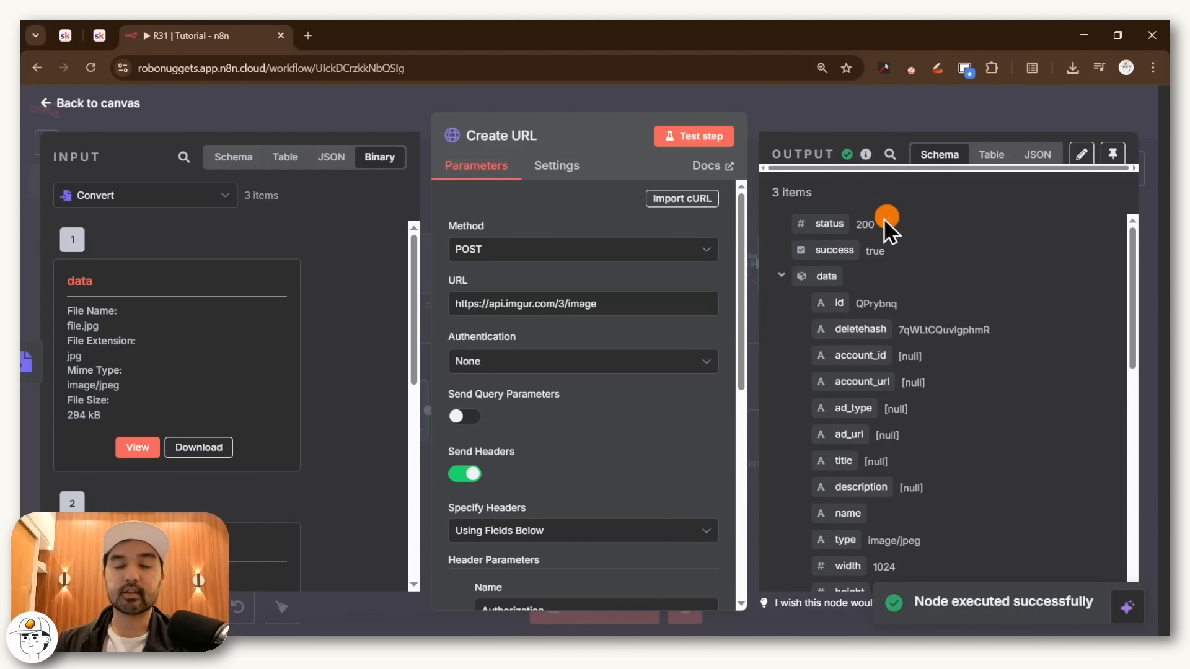
drag(883, 218, 841, 221)
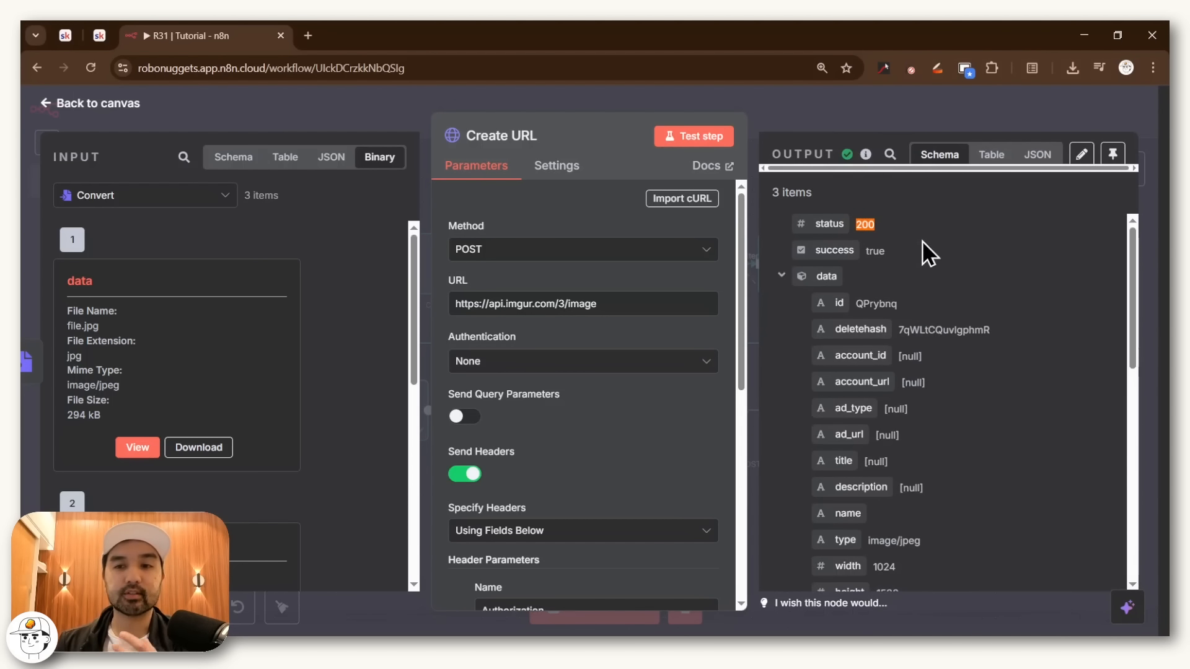
mouse_move(776, 171)
mouse_down()
mouse_move(783, 198)
mouse_move(905, 247)
mouse_up()
scroll(915, 263, down, 8)
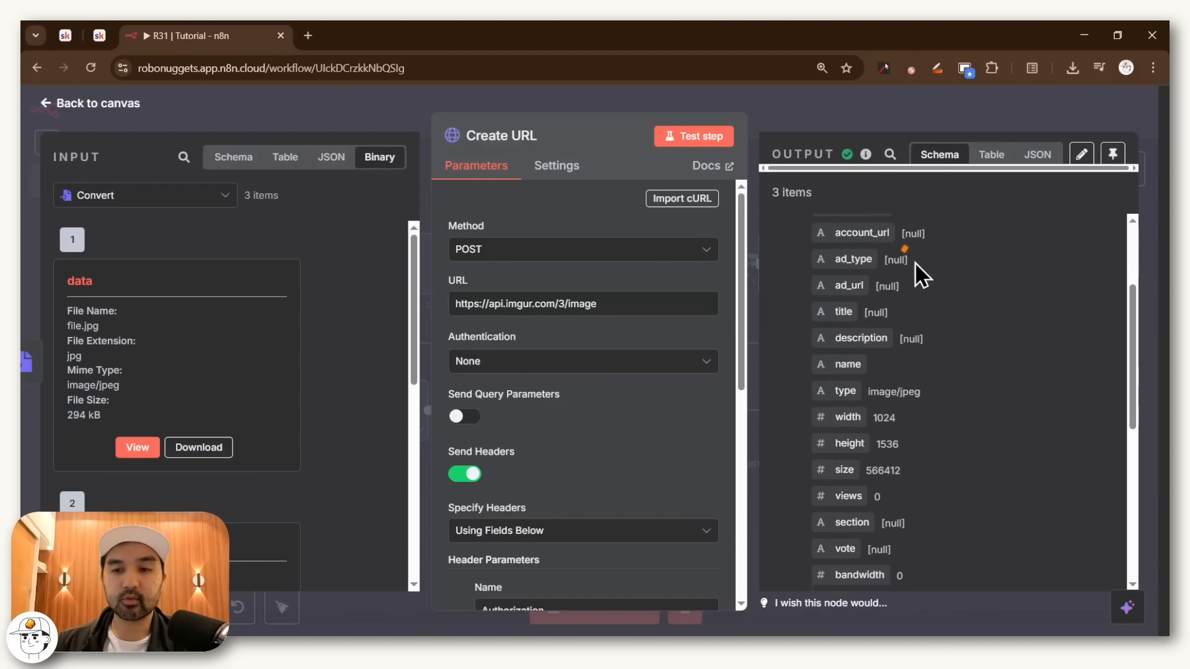
mouse_move(1047, 432)
mouse_down()
mouse_move(865, 440)
mouse_move(893, 487)
mouse_move(1032, 469)
mouse_up()
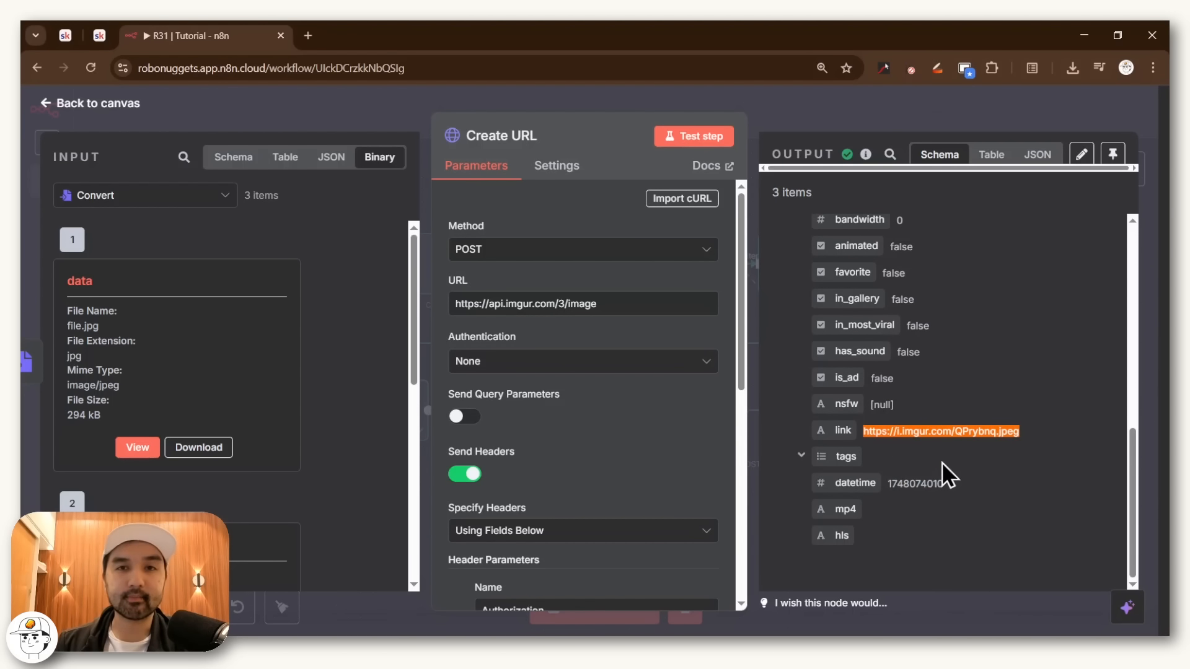
- Add an HTTP Request node after Create URL and rename it "Upload to Blotato"
click(813, 109)
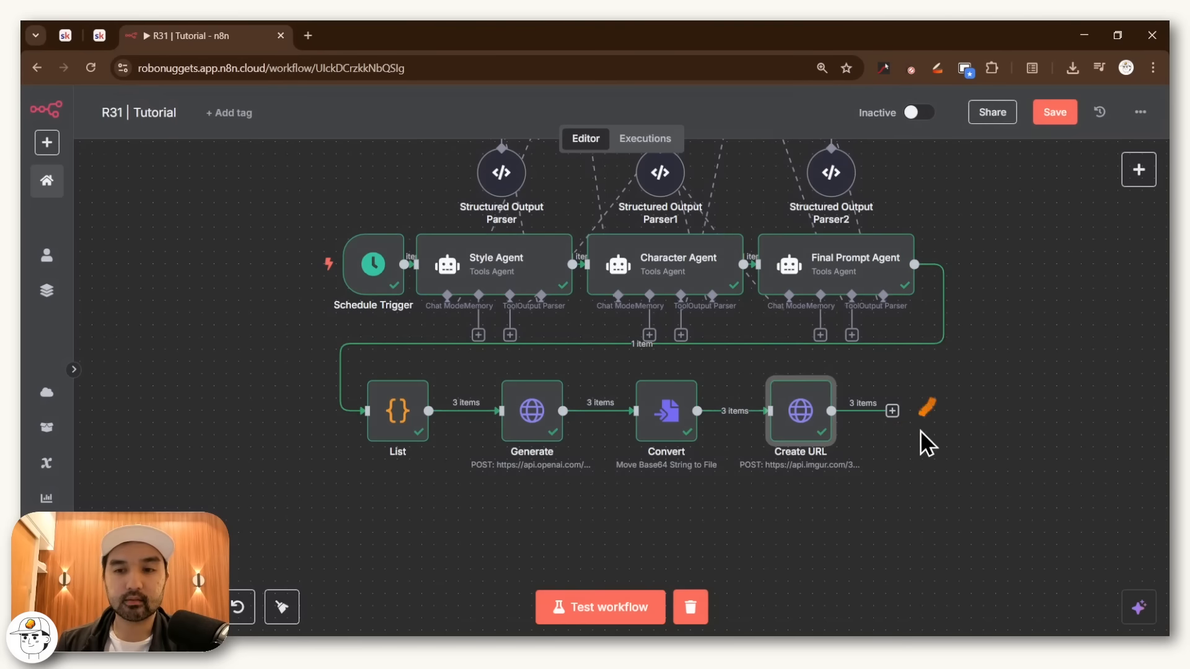
click(892, 412)
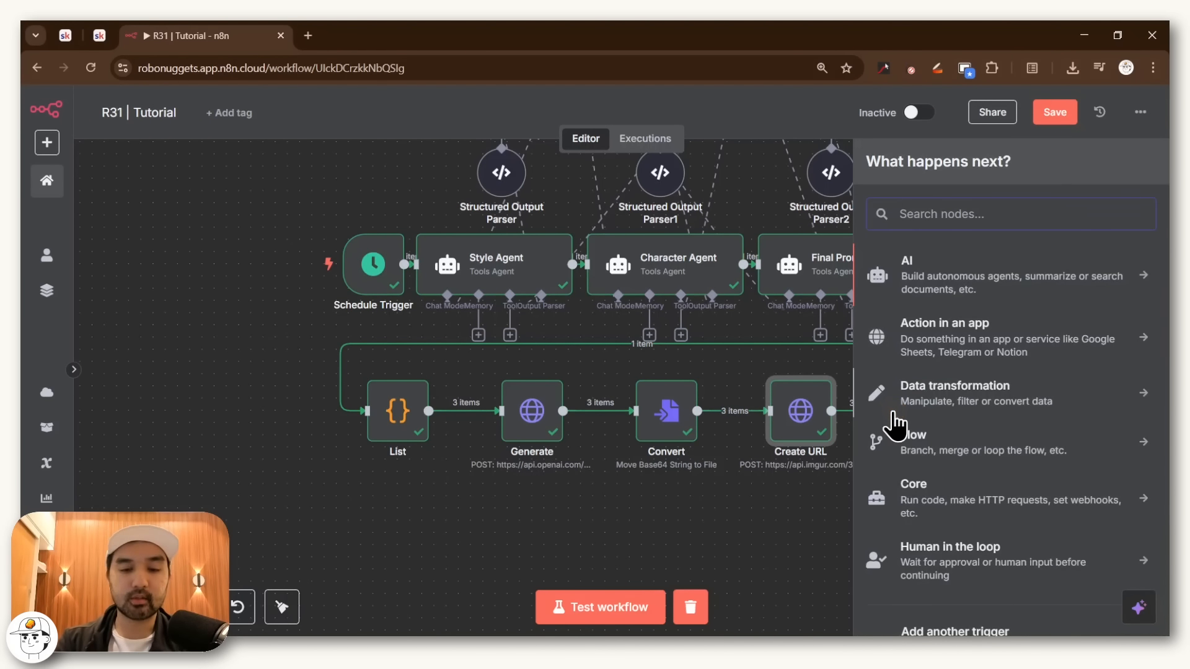
text(http)
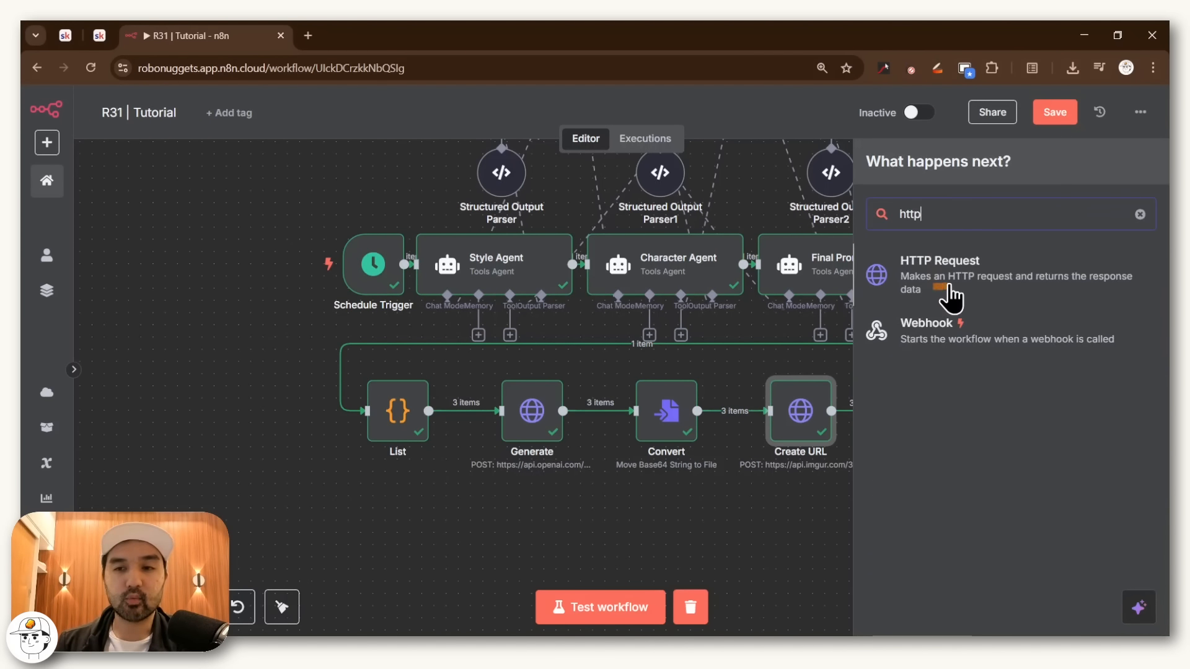
click(950, 292)
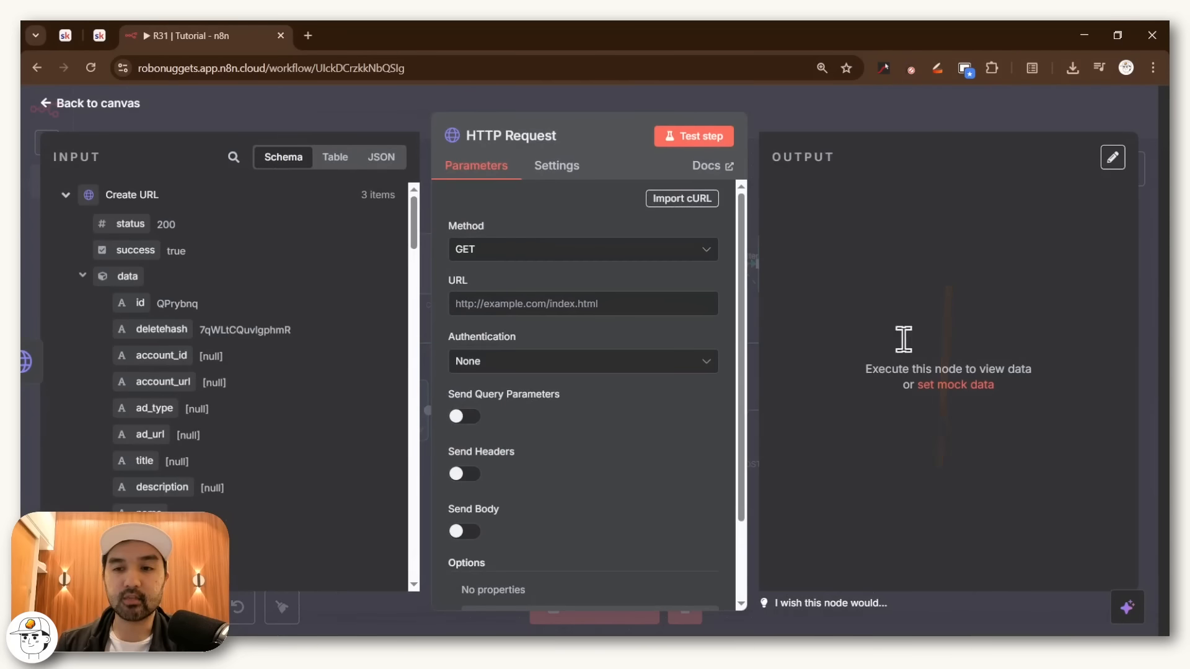
click(541, 139)
key(ctrl+a)
text(Uploa)
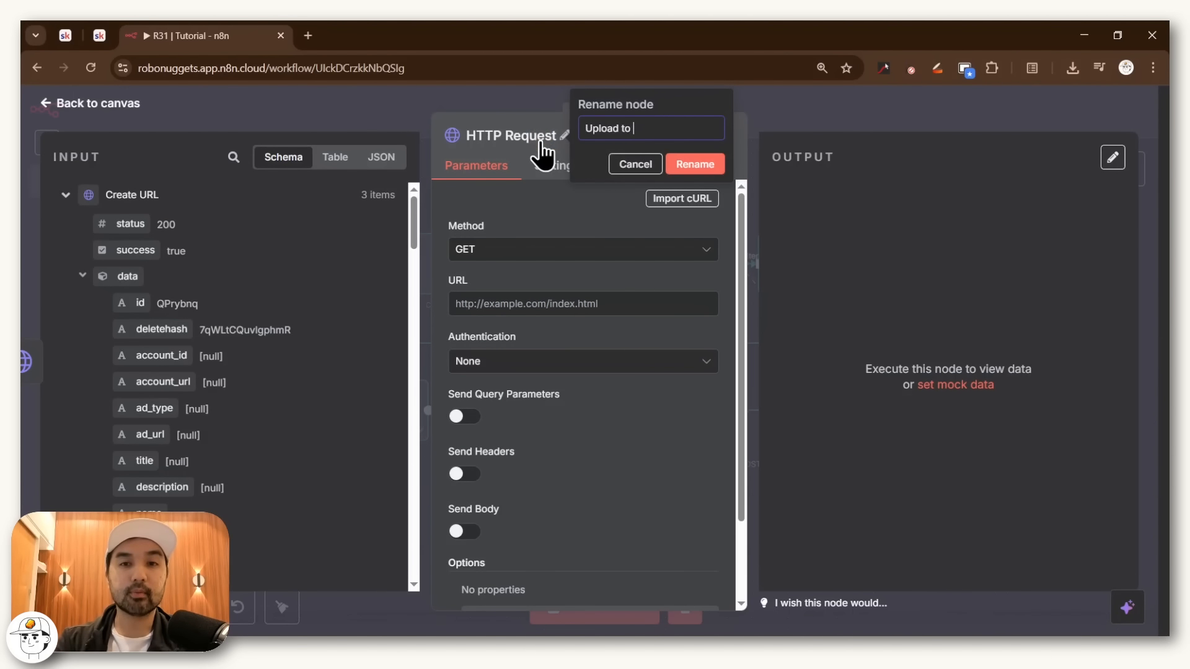
text(d to Blot)
text(ato)
key(Return)
click(506, 249)
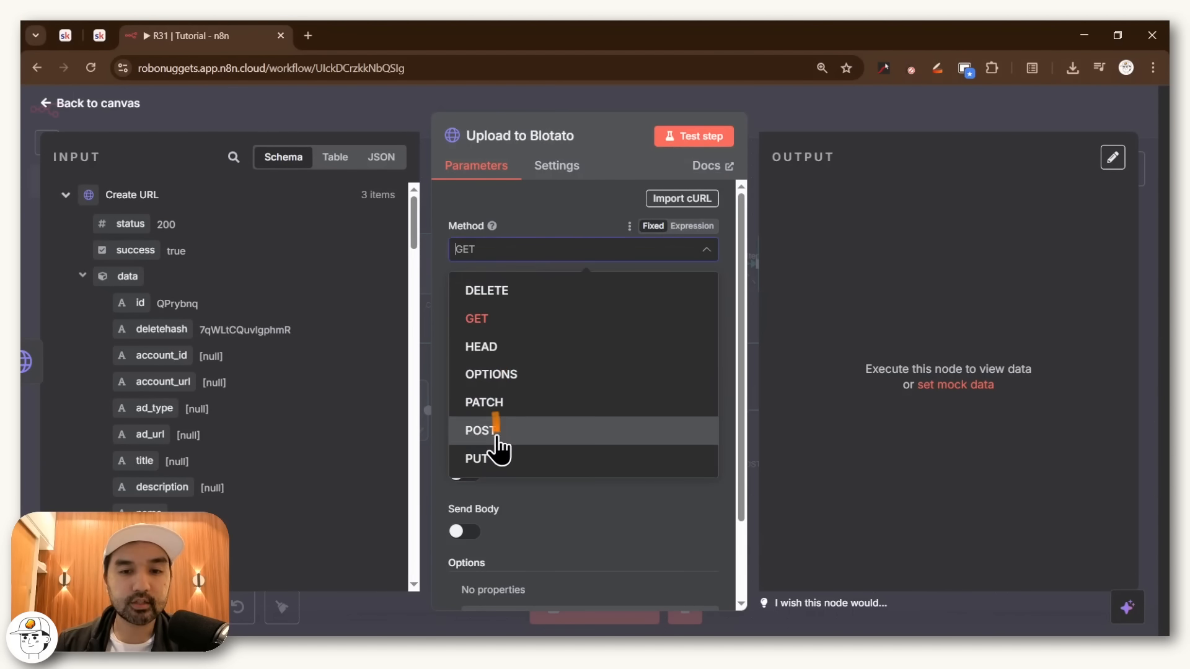
click(495, 434)
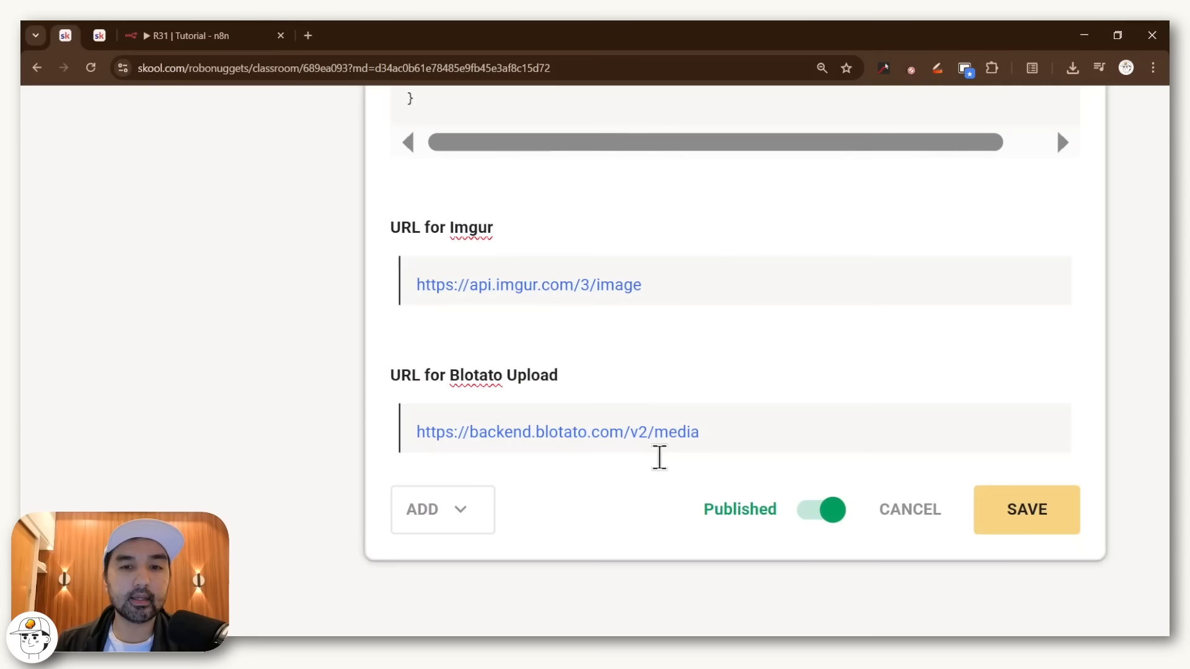
scroll(660, 457, down, 1)
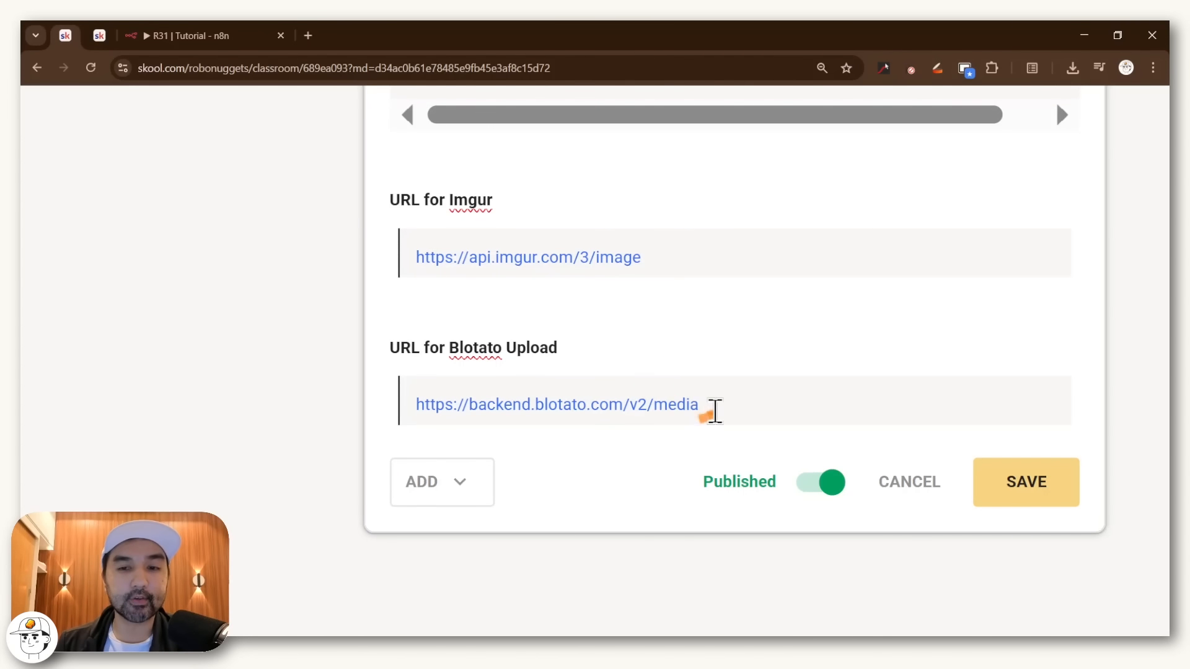
drag(712, 409, 395, 423)
key(ctrl+c)
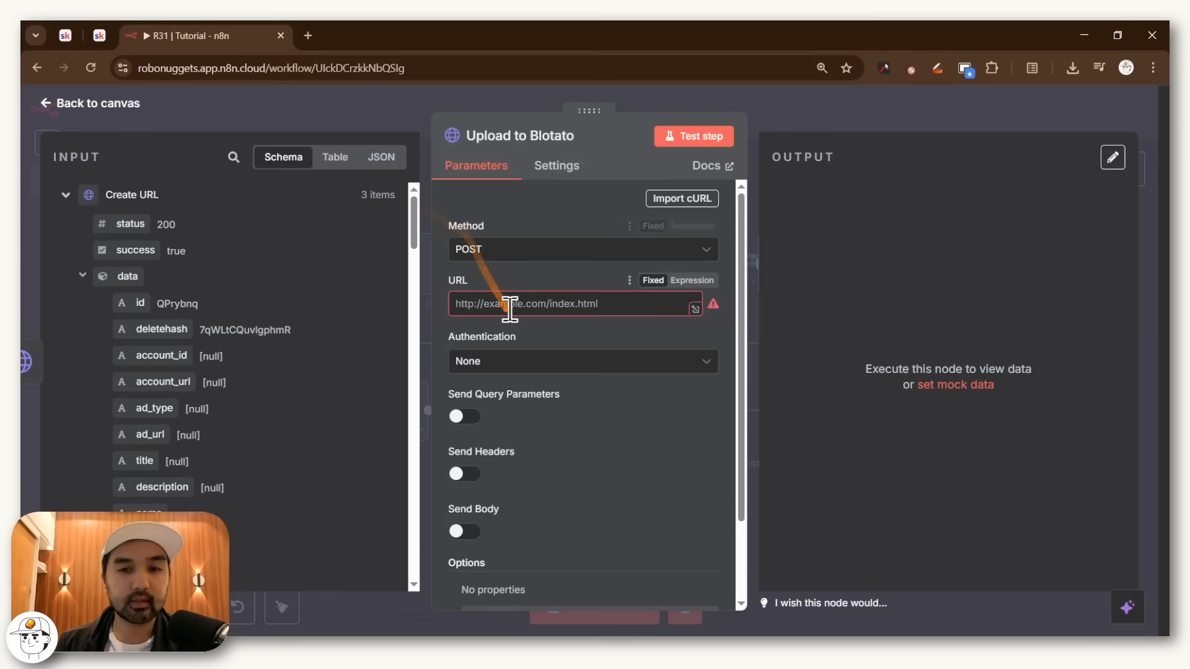
click(501, 303)
key(ctrl+a)
key(ctrl+v)
key(ctrl+t)
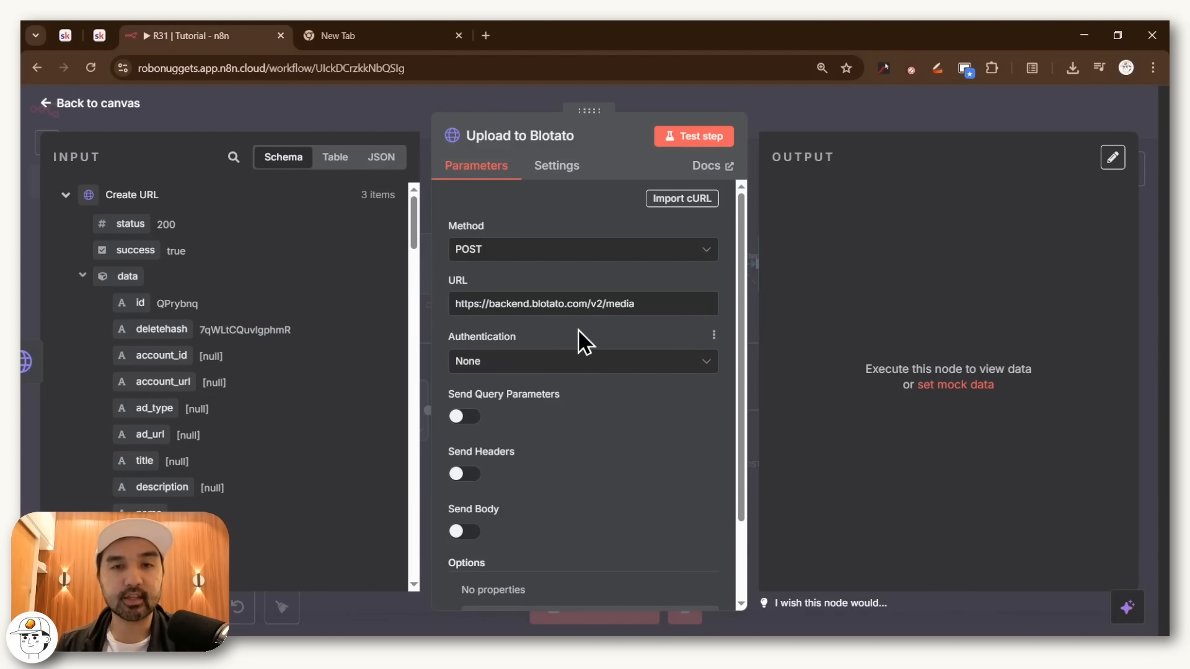
- Set the Upload to Blotato authentication to Generic Credential Type with Header Auth
click(568, 361)
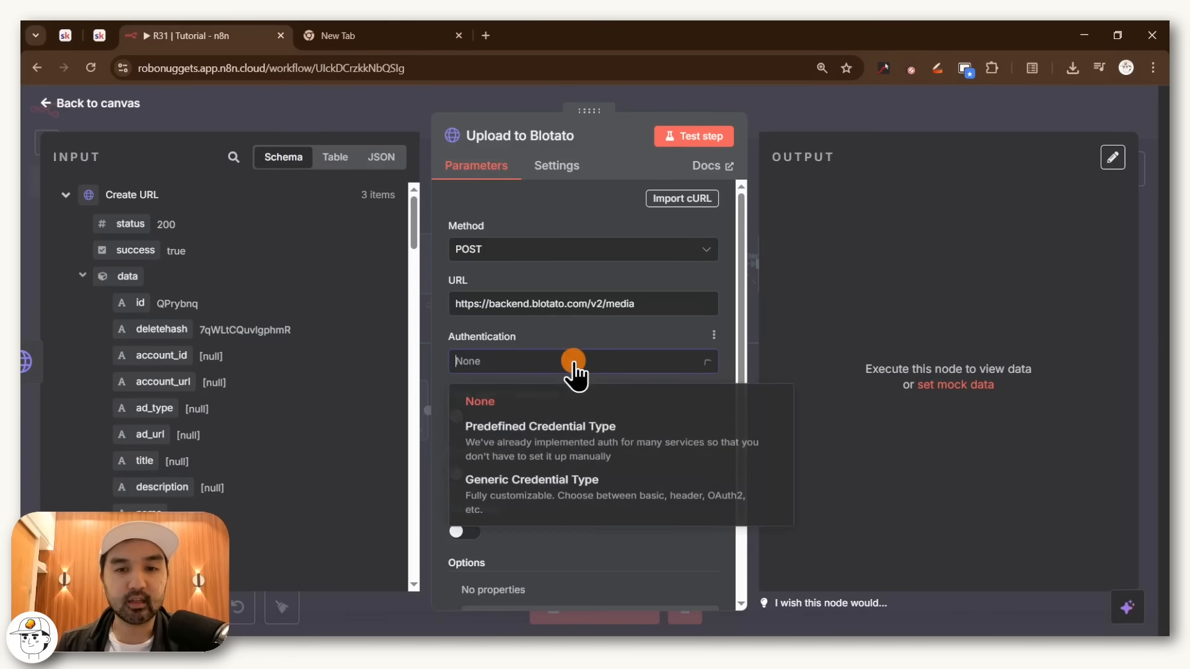
click(569, 508)
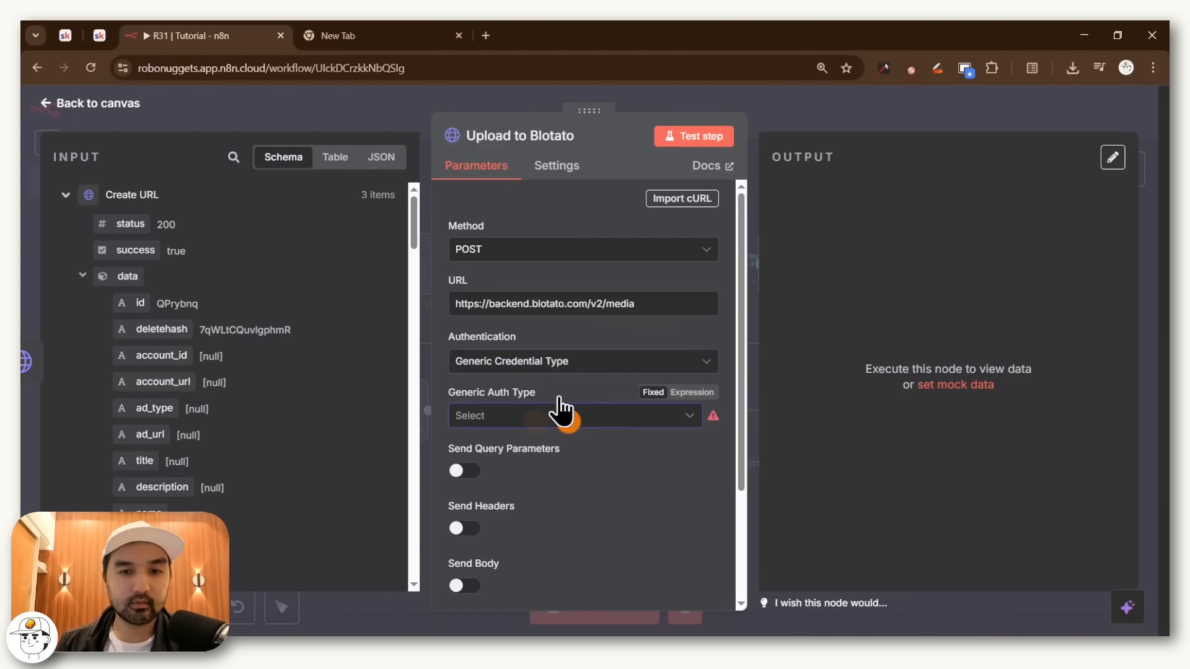
click(560, 409)
click(531, 297)
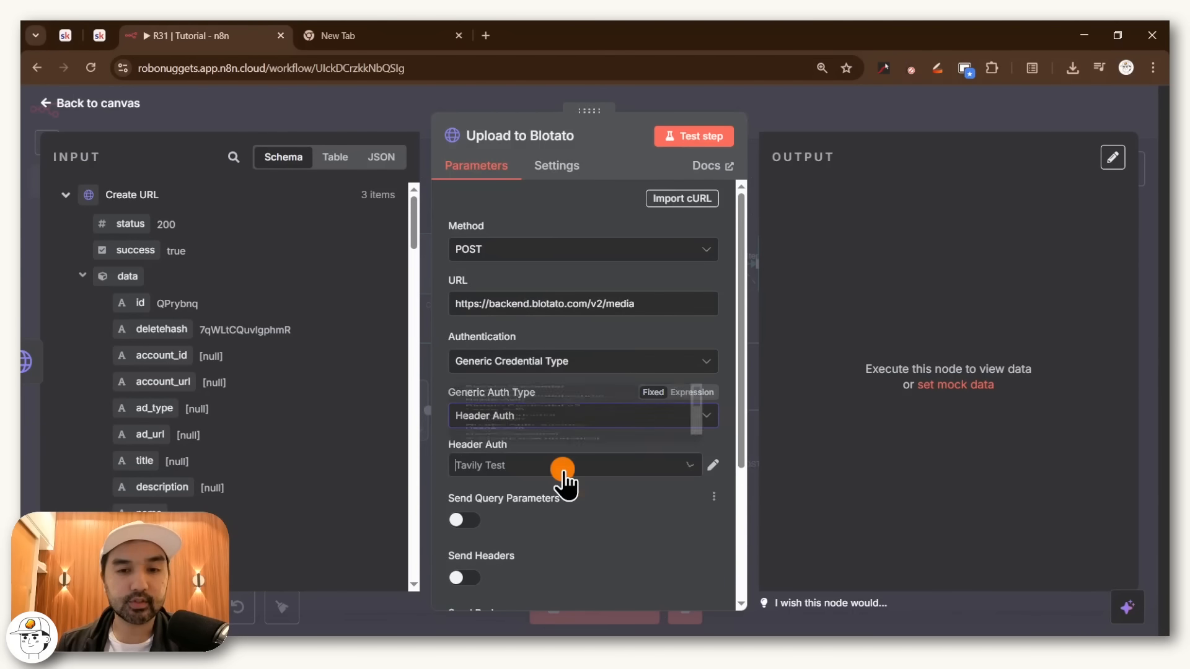
- Create a new Header Auth credential and name it "Blotato Credential"
click(560, 470)
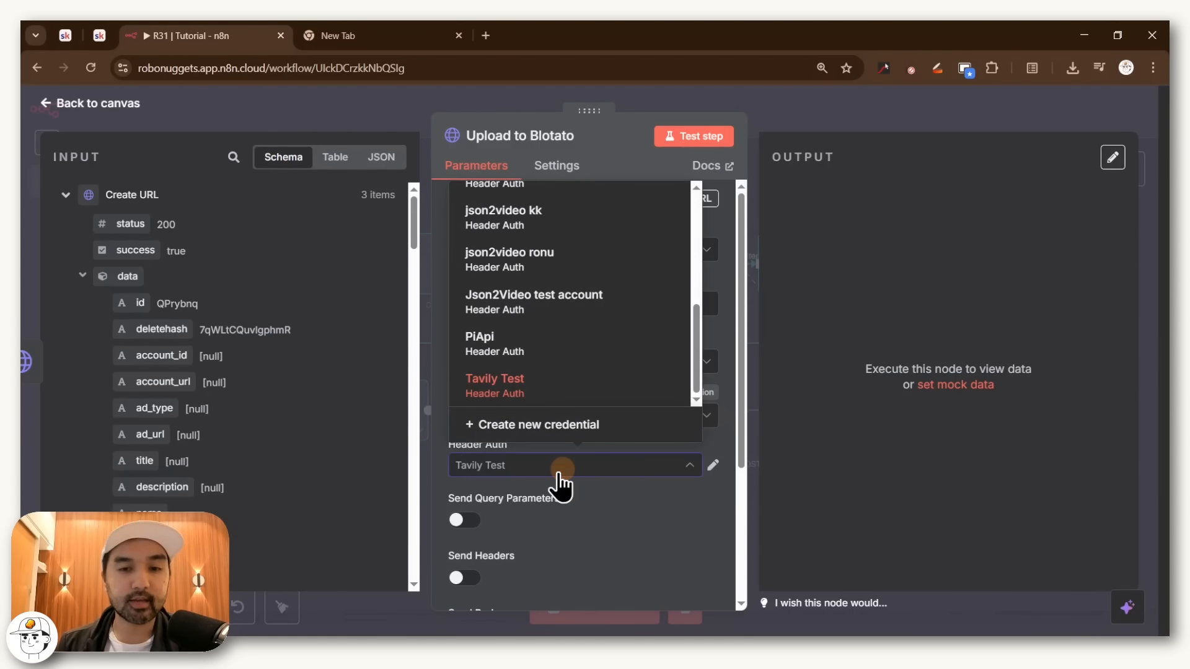
click(540, 427)
click(284, 155)
key(ctrl+a)
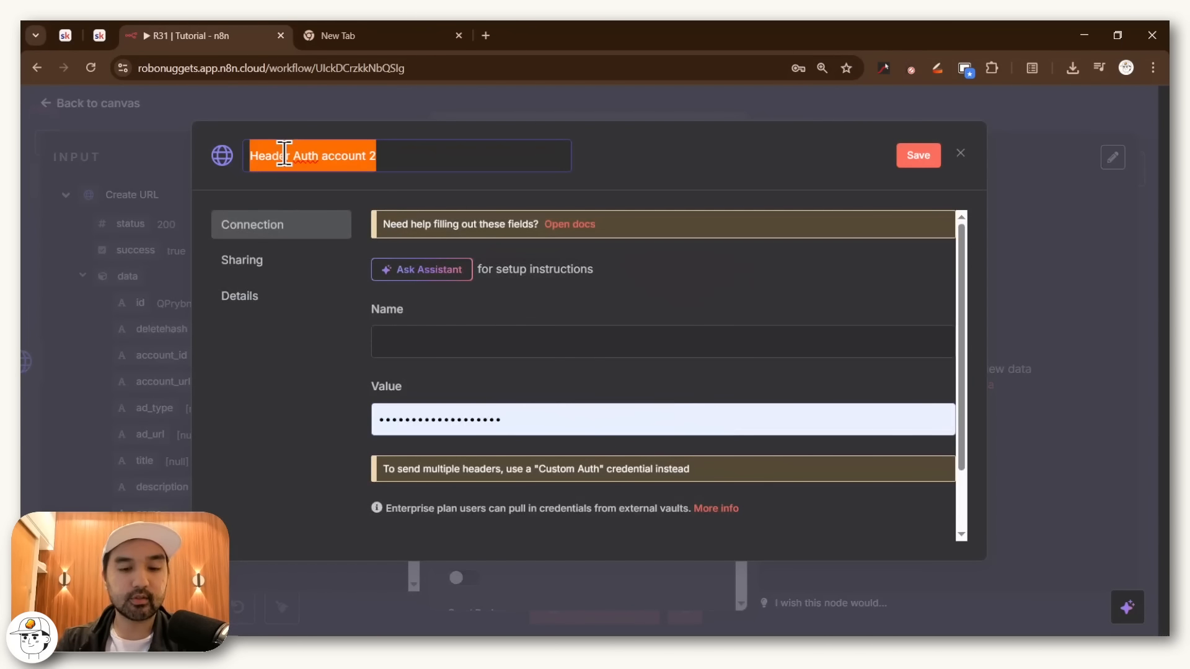
text(Blotato Credential)
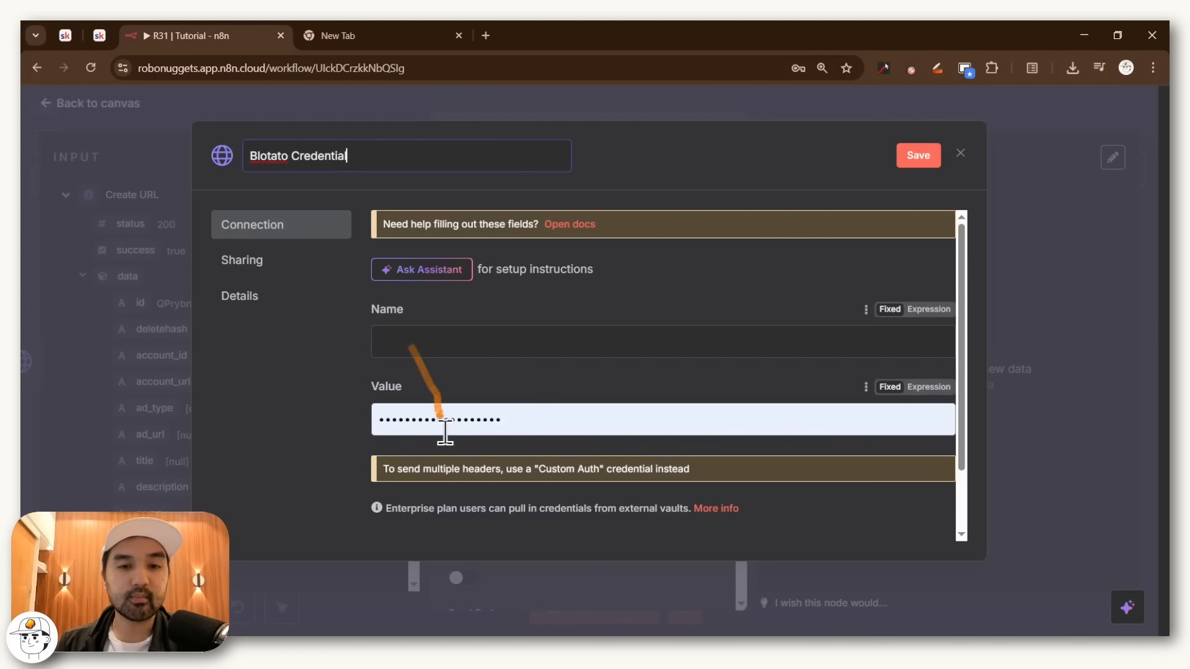
- Open the Blotato sign-up link from the course notes, review the discount note, and copy the API key from Blotato's settings
click(747, 314)
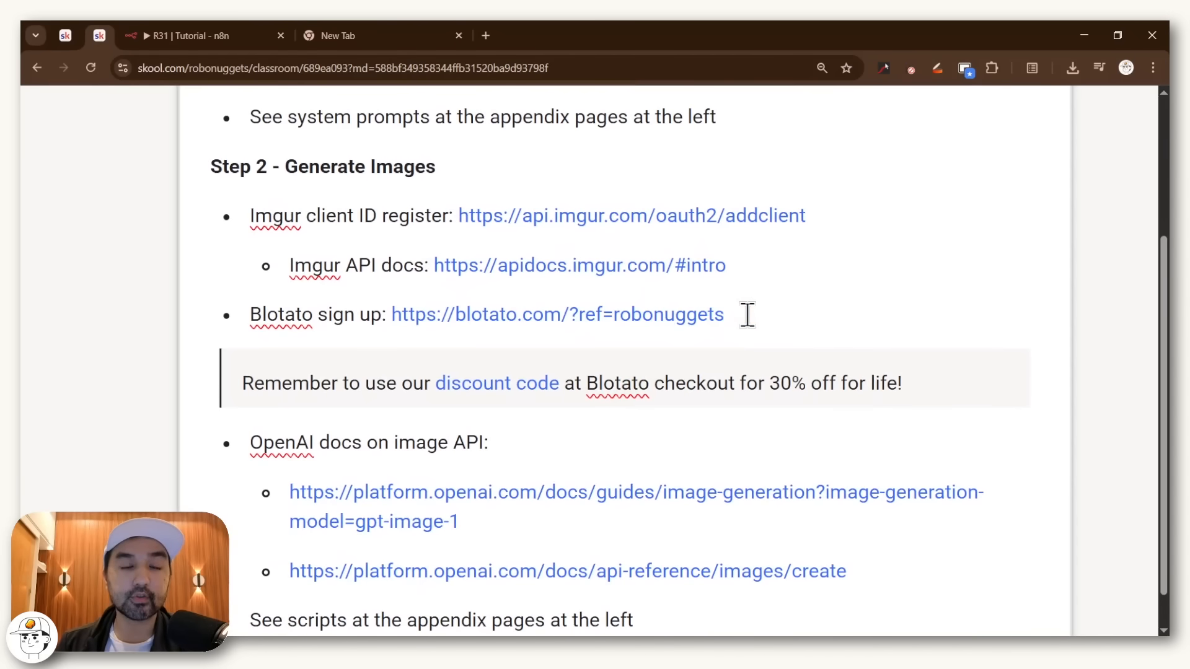
drag(747, 315, 389, 304)
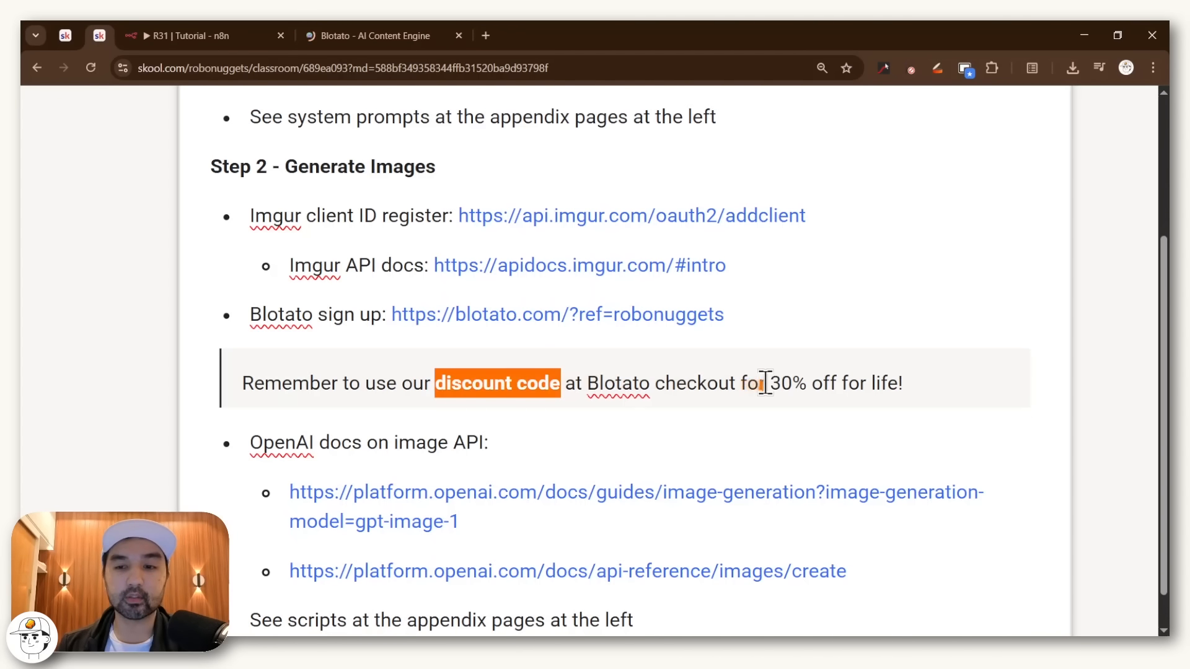
drag(765, 382, 909, 387)
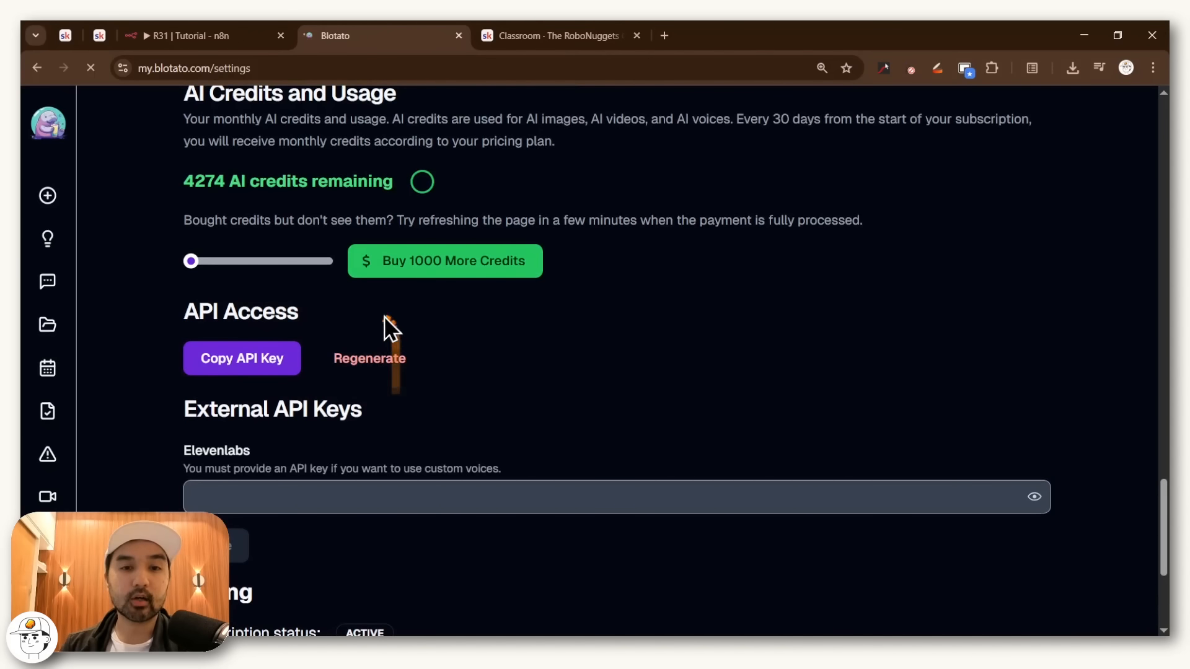
click(210, 372)
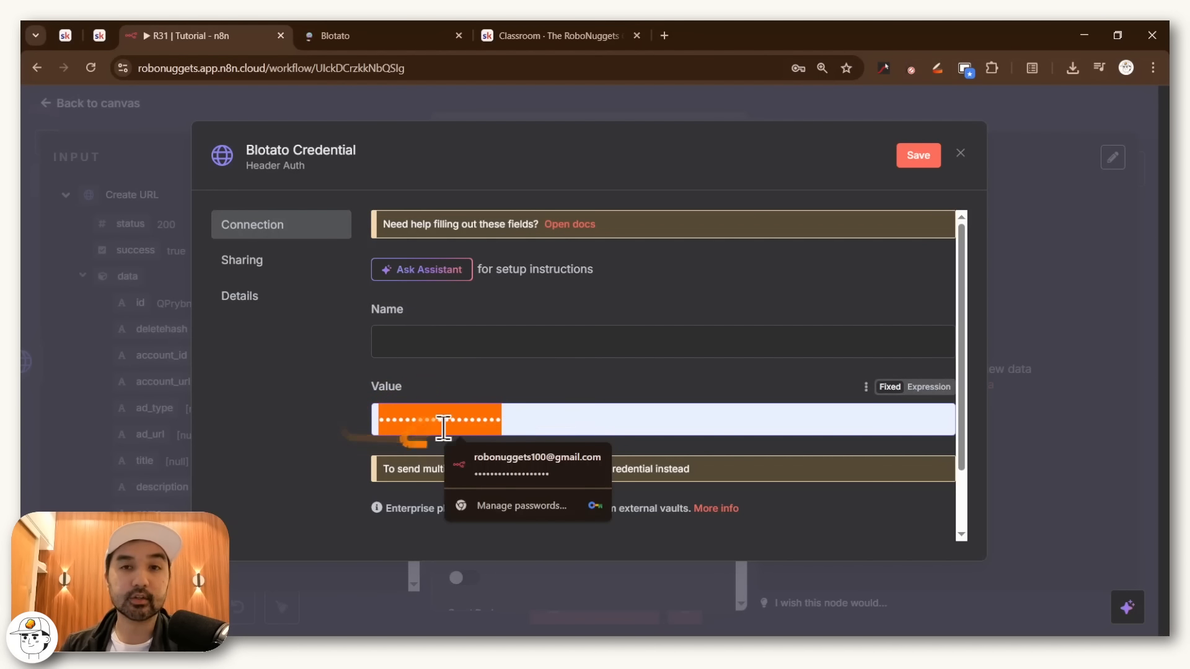
- Set the Blotato credential's header name to "blotato-api-key" and save the credential
click(421, 355)
text(blot)
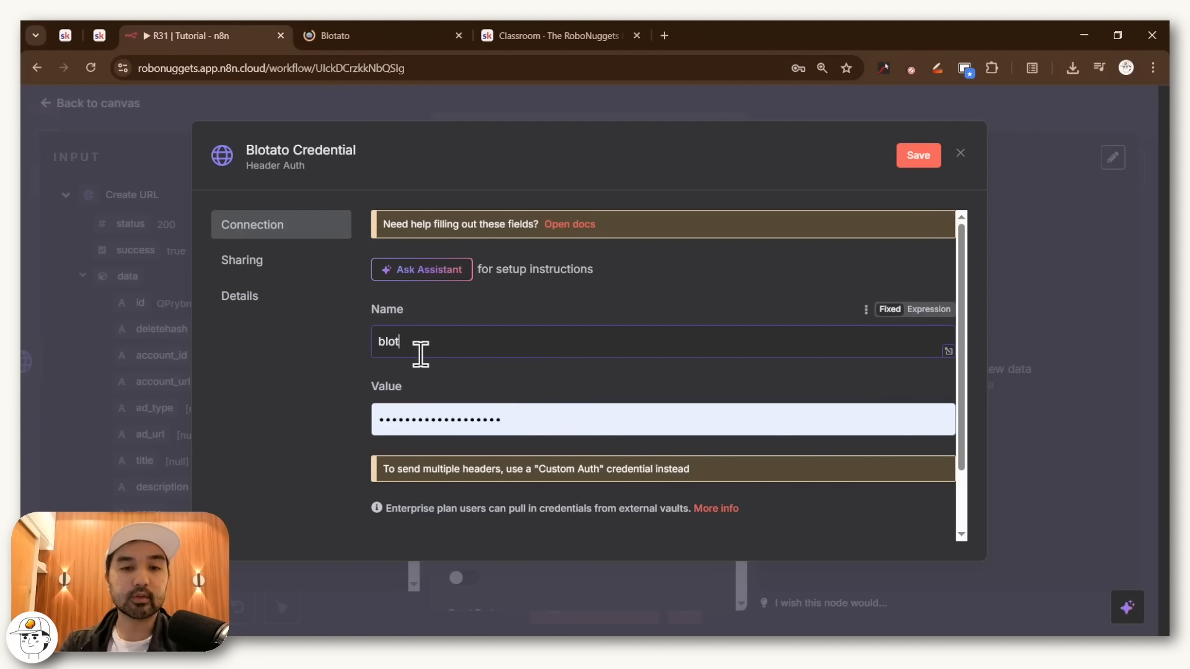
text(ato-api-key)
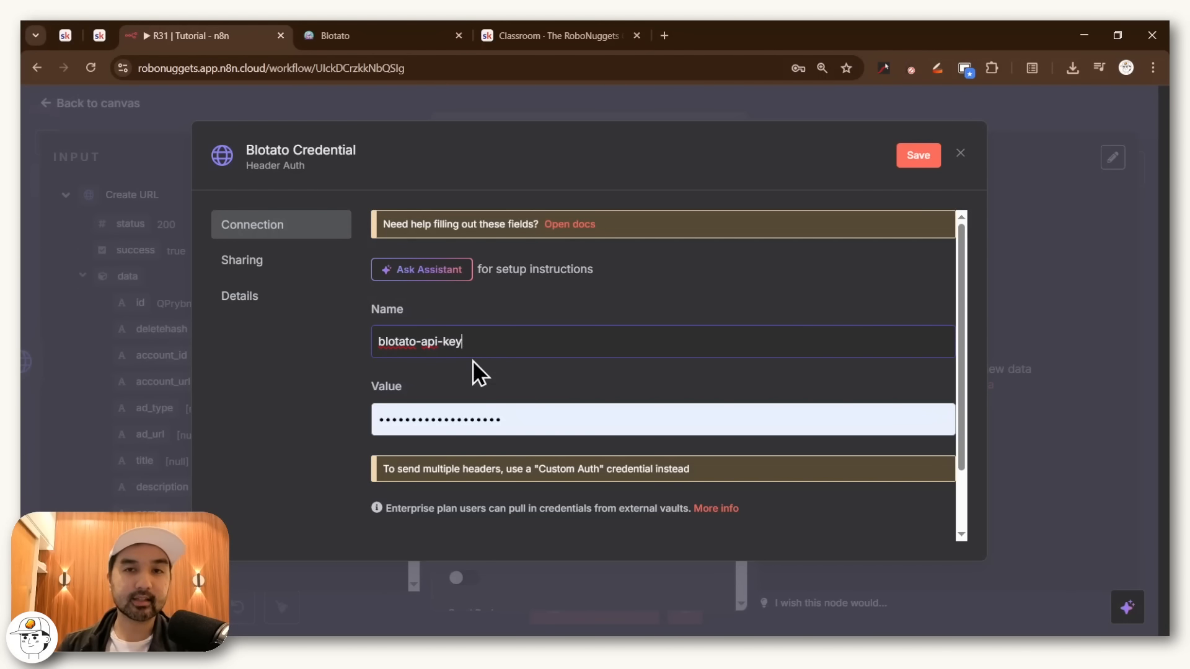
click(909, 159)
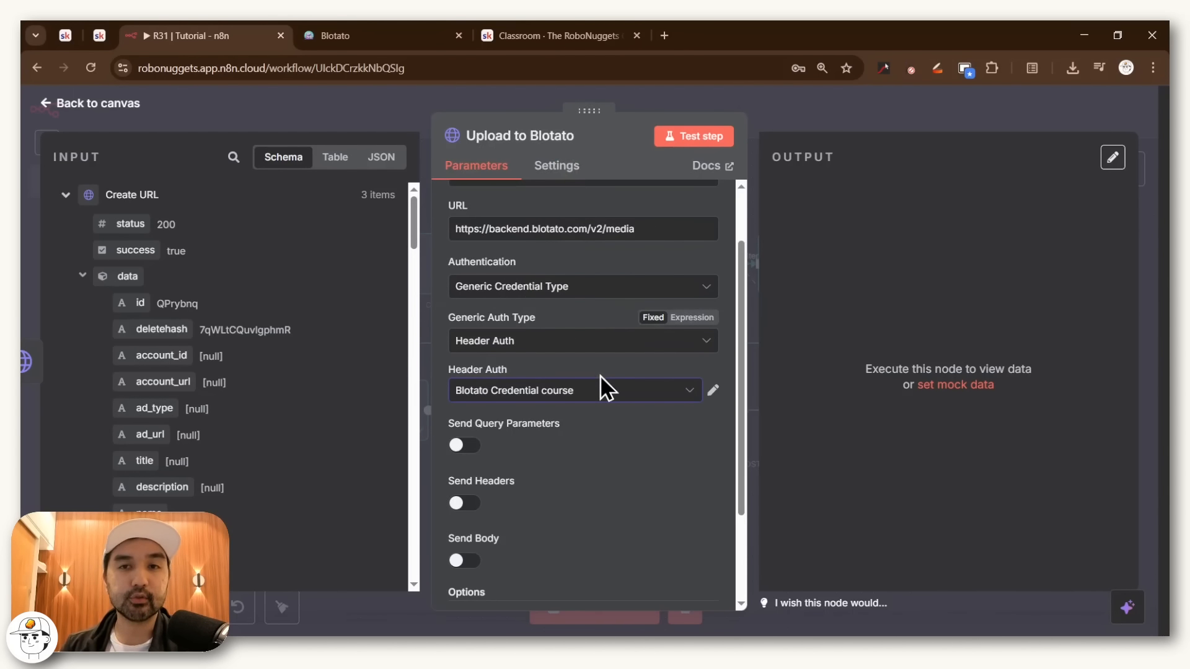
- Enable Send Body and add a body parameter named "url" with the Create URL link, {{ $json.data.link }}, as its value
scroll(611, 393, up, 2)
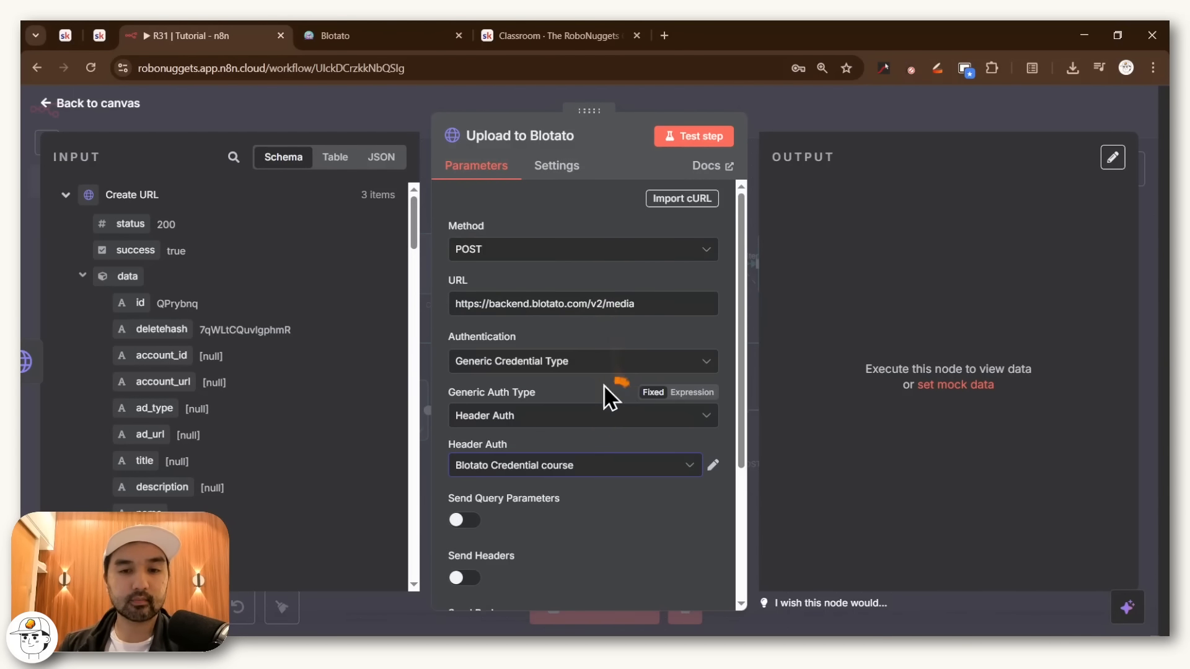
scroll(545, 447, down, 3)
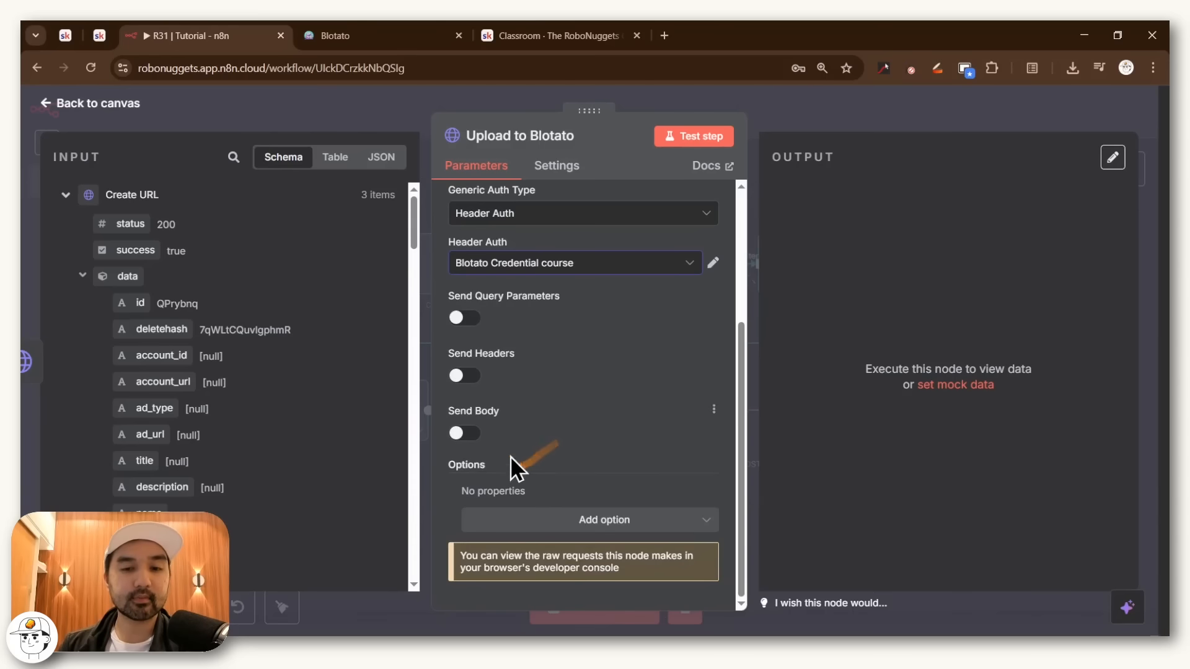
click(465, 434)
scroll(600, 391, down, 4)
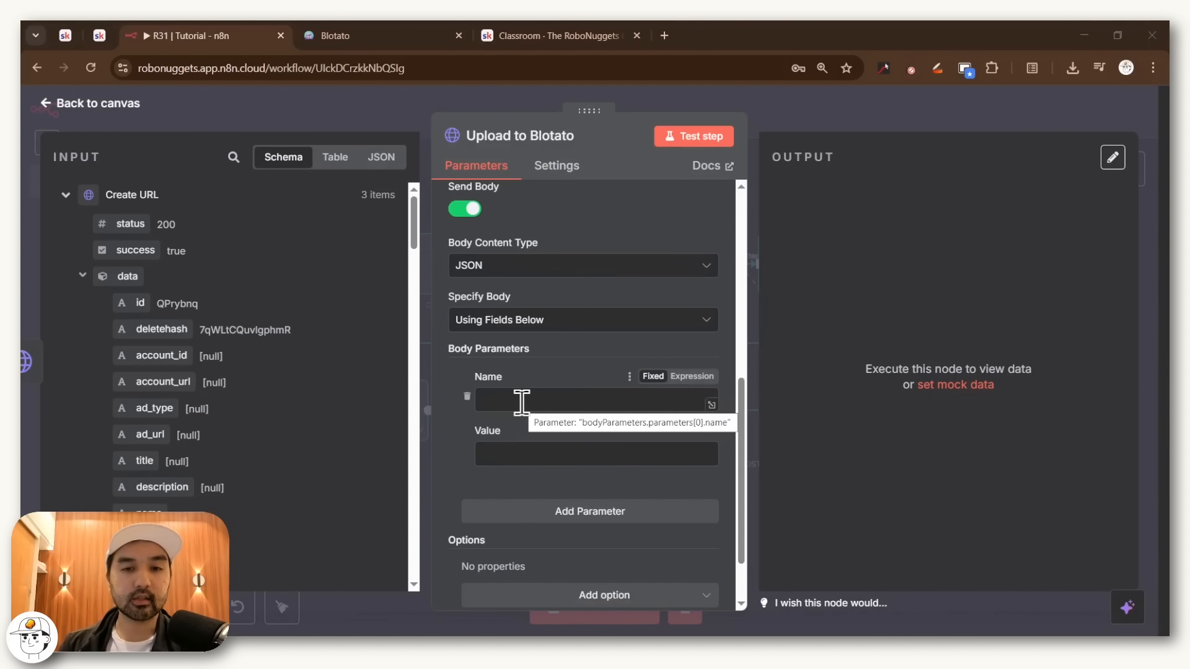
click(522, 402)
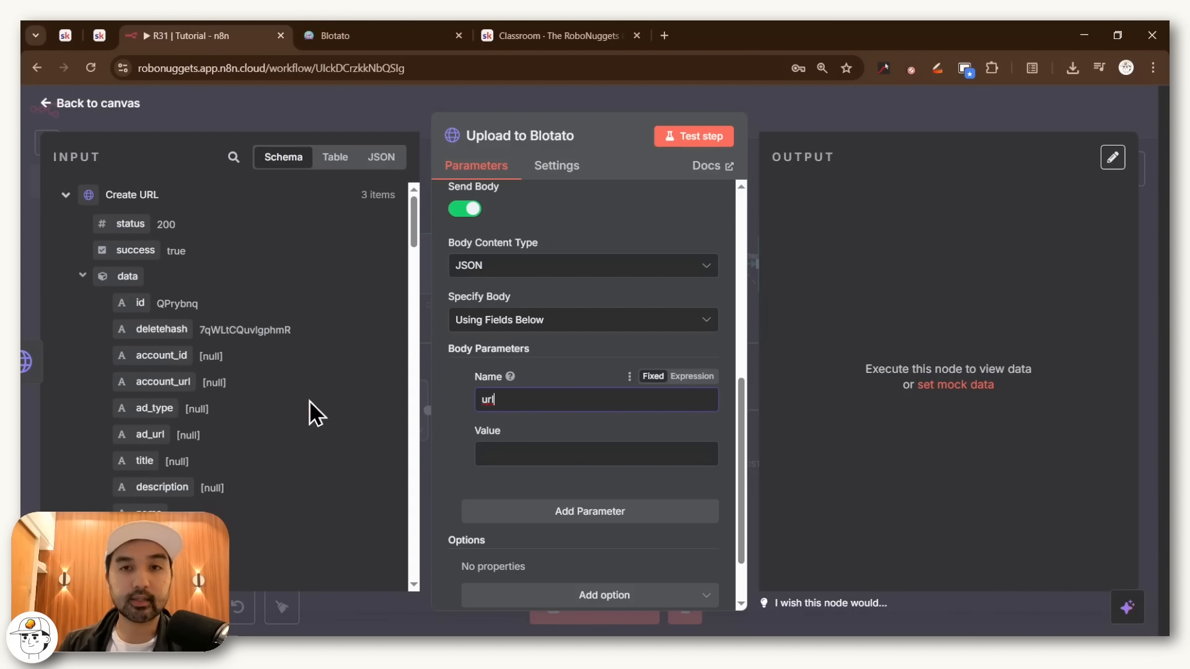
scroll(236, 371, down, 8)
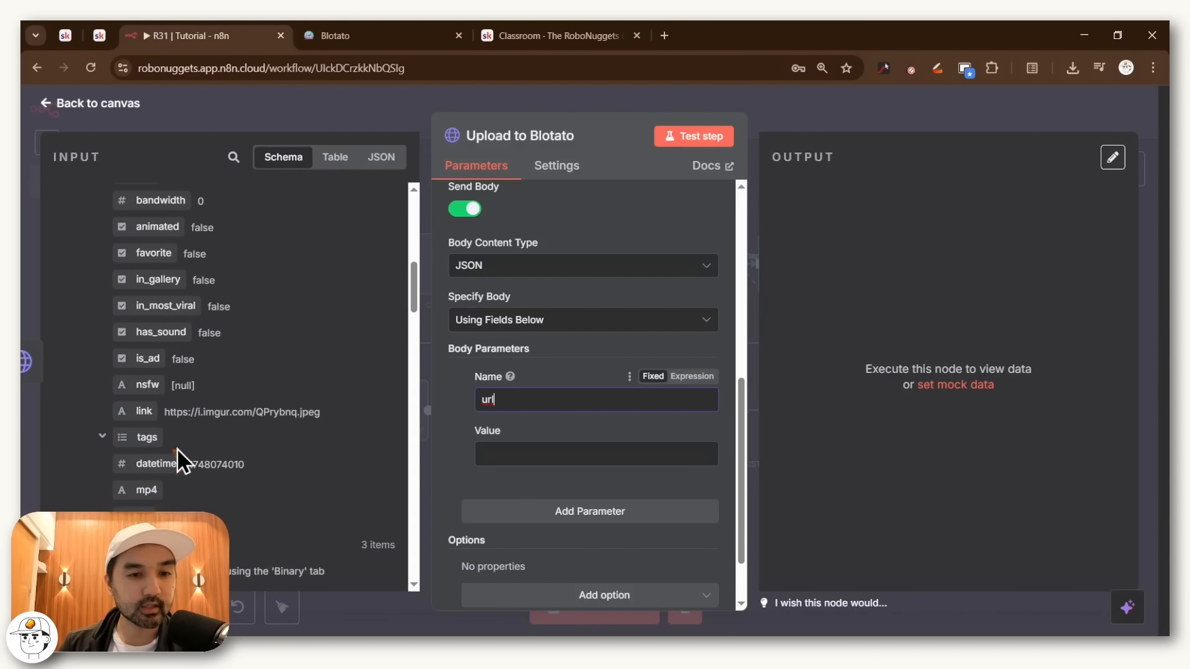
drag(144, 411, 532, 447)
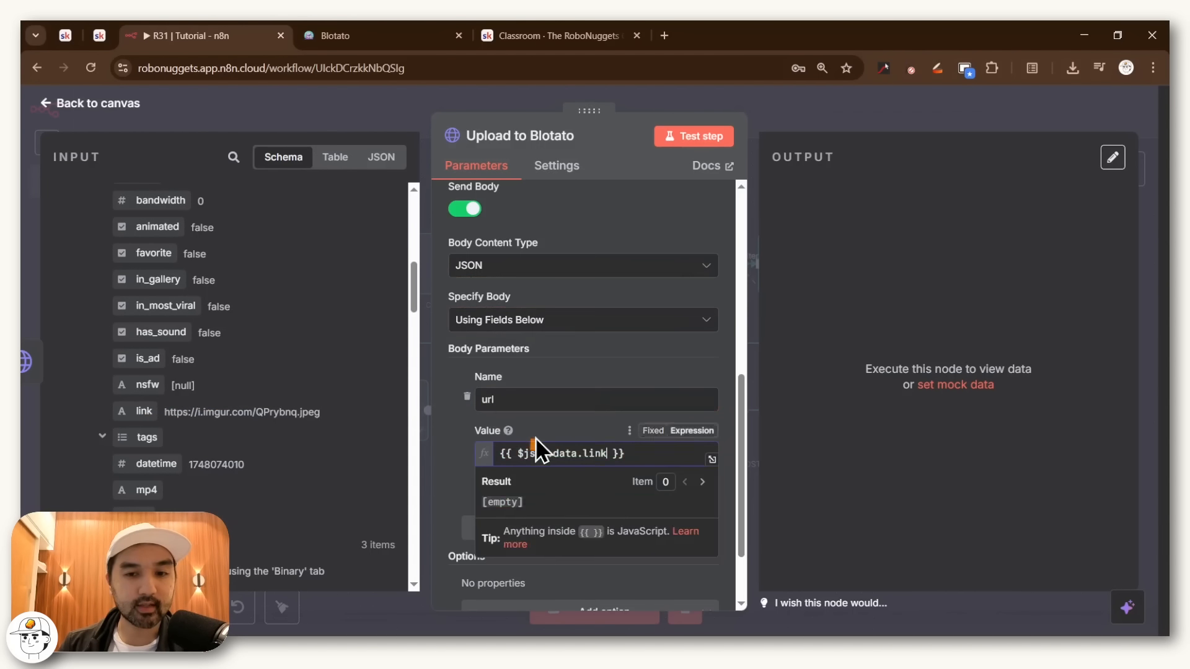
- Test the Upload to Blotato node, examine the media URL in its output, and return to the canvas
click(681, 143)
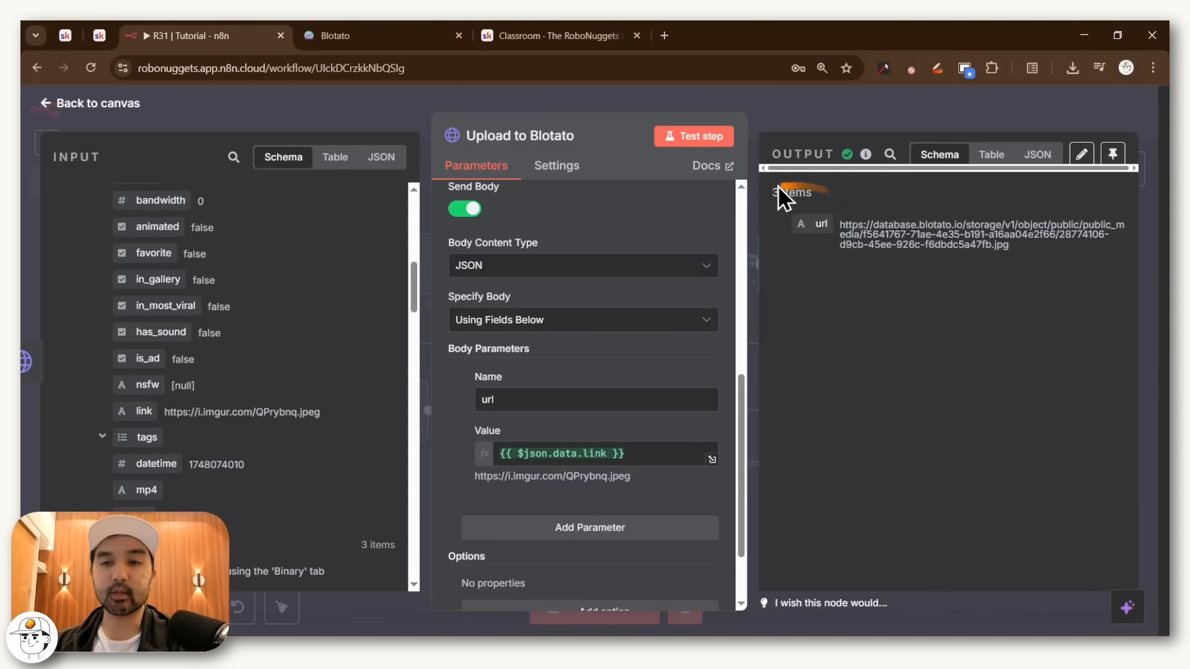
drag(839, 222, 1029, 255)
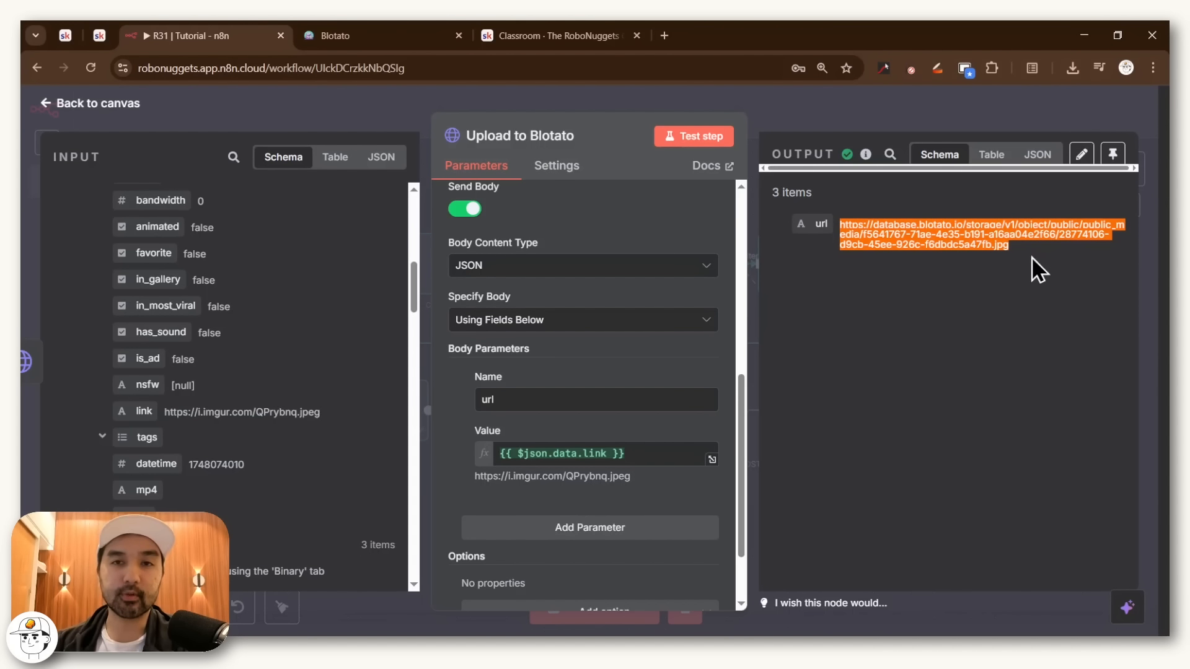
key(ctrl+plus)
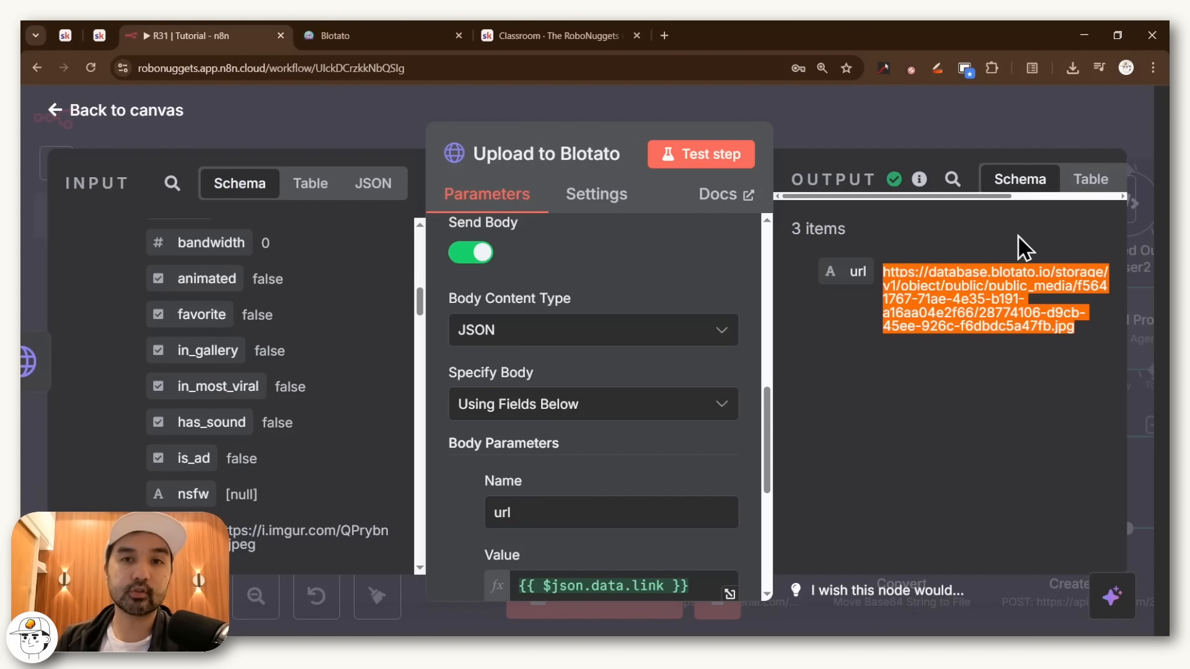
key(Escape)
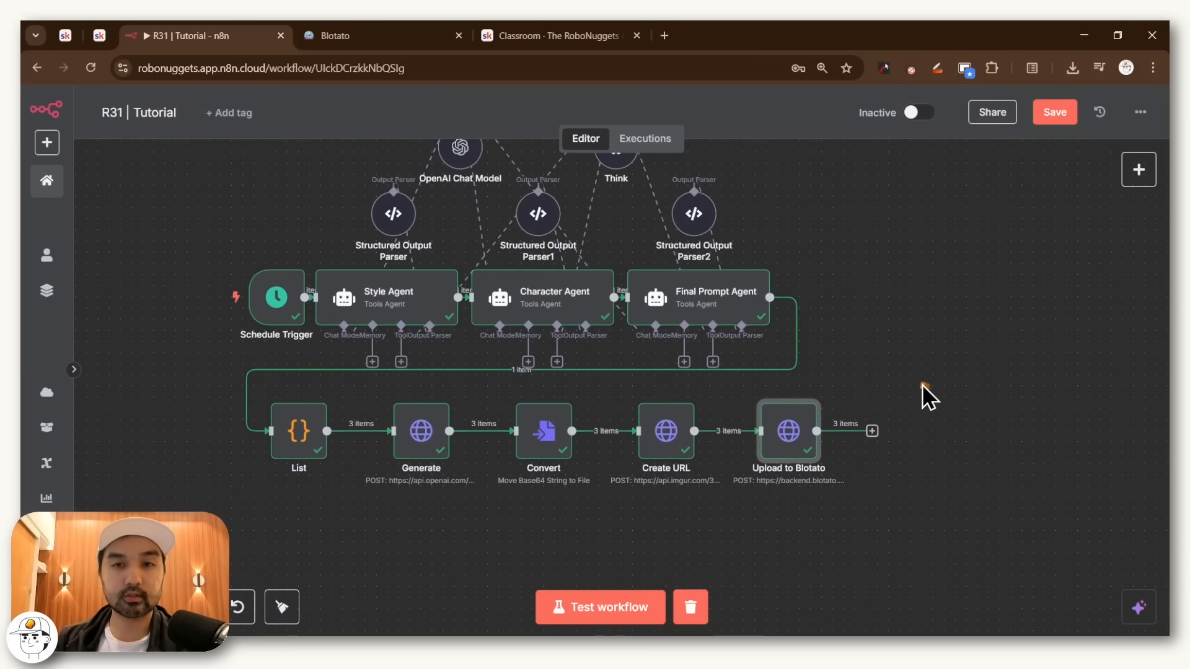
- Add a Code node after Upload to Blotato
click(872, 431)
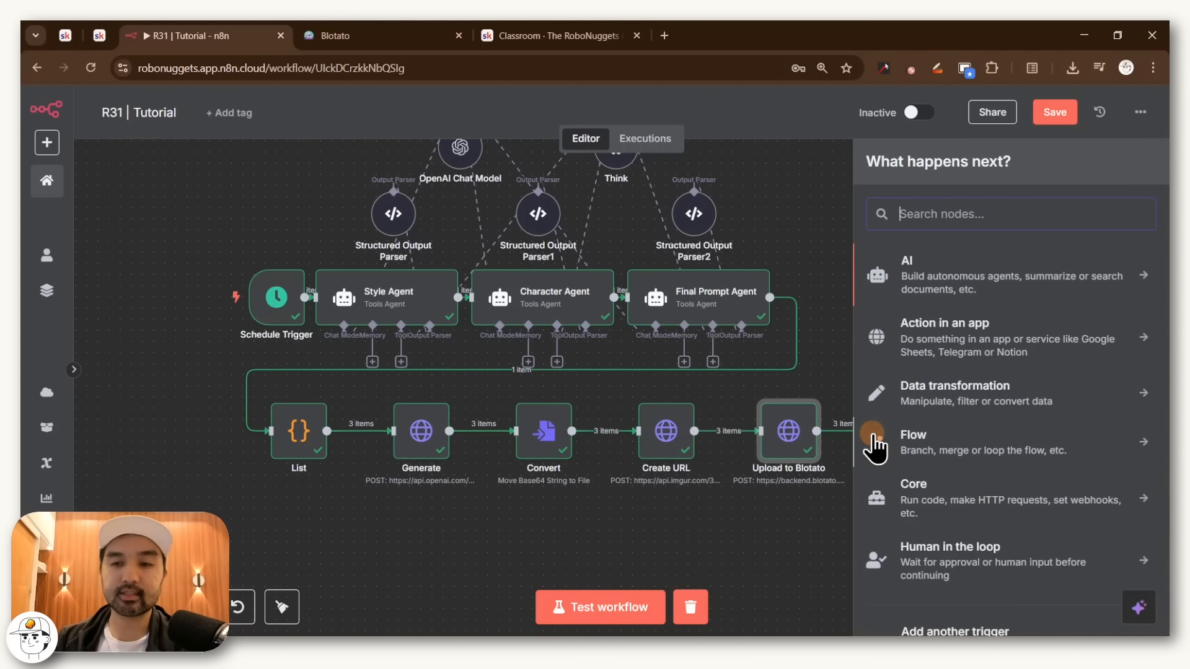
text(code)
click(932, 267)
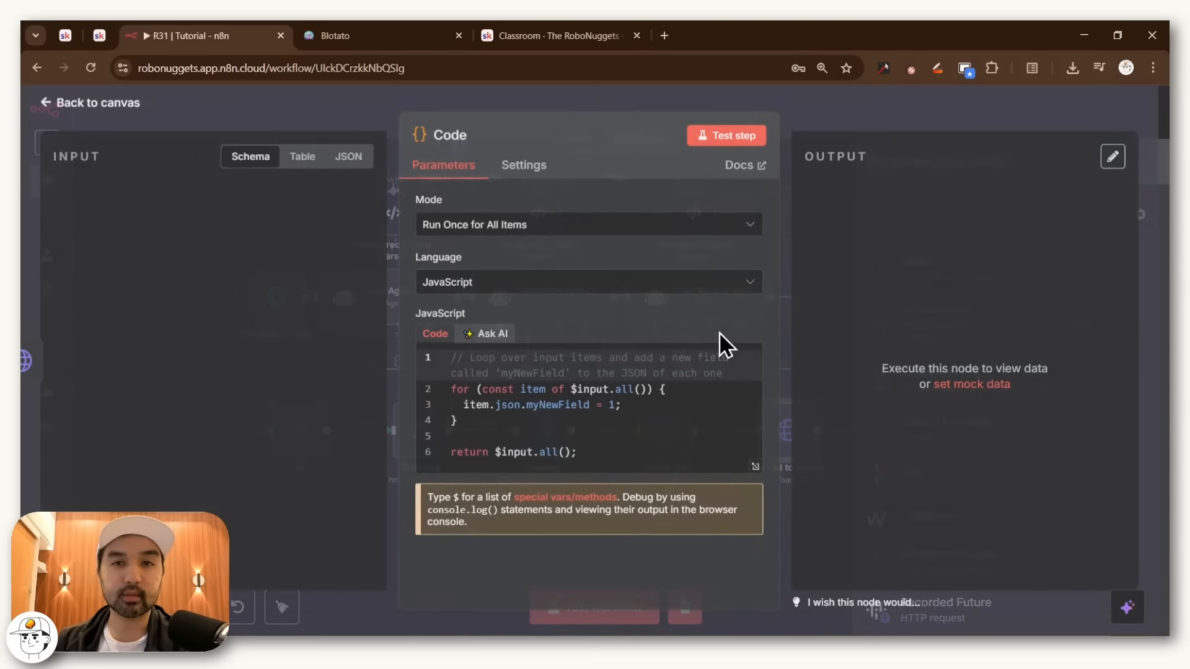
- Rename the new Code node as Combine
click(450, 135)
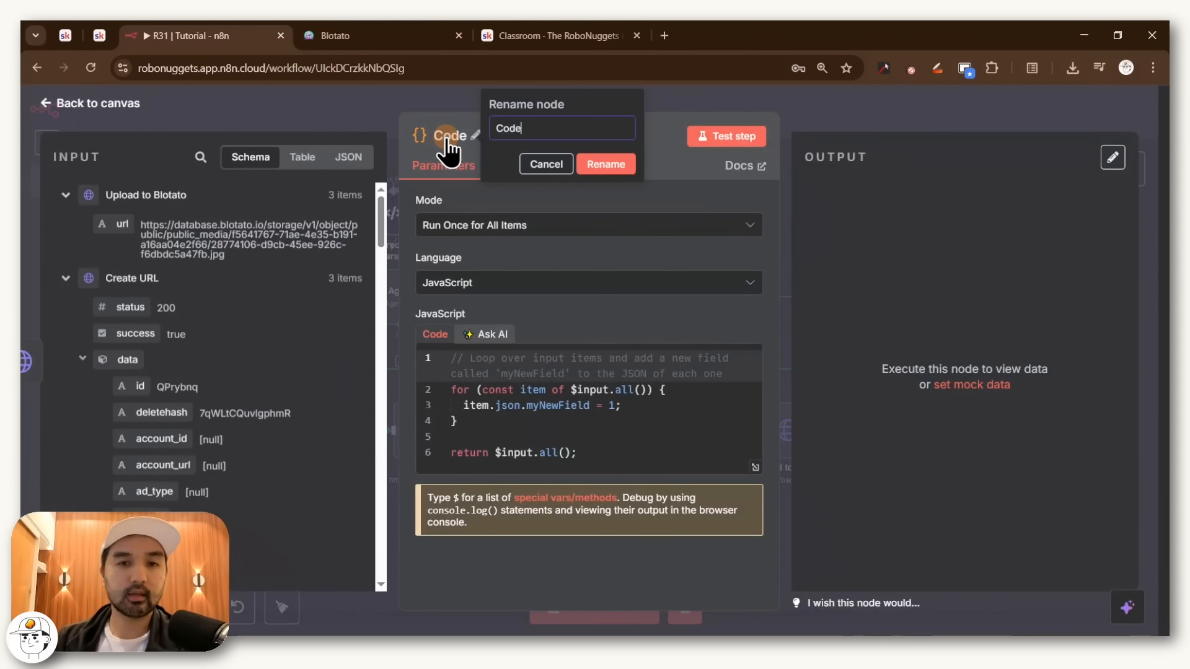
double_click(532, 124)
text(Combi)
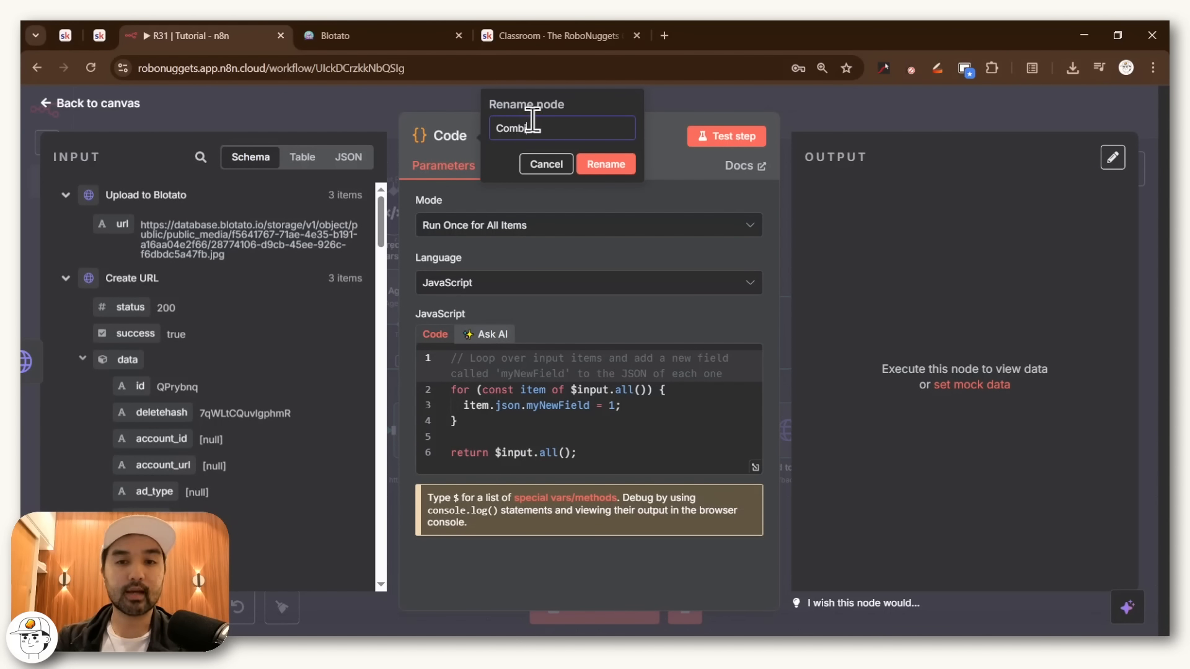
text(ne)
key(Return)
- Replace Combine's default JavaScript with the classroom script that gathers every item's url into one mediaURLs array, test it, and return to the canvas
click(549, 409)
key(ctrl+a)
key(BackSpace)
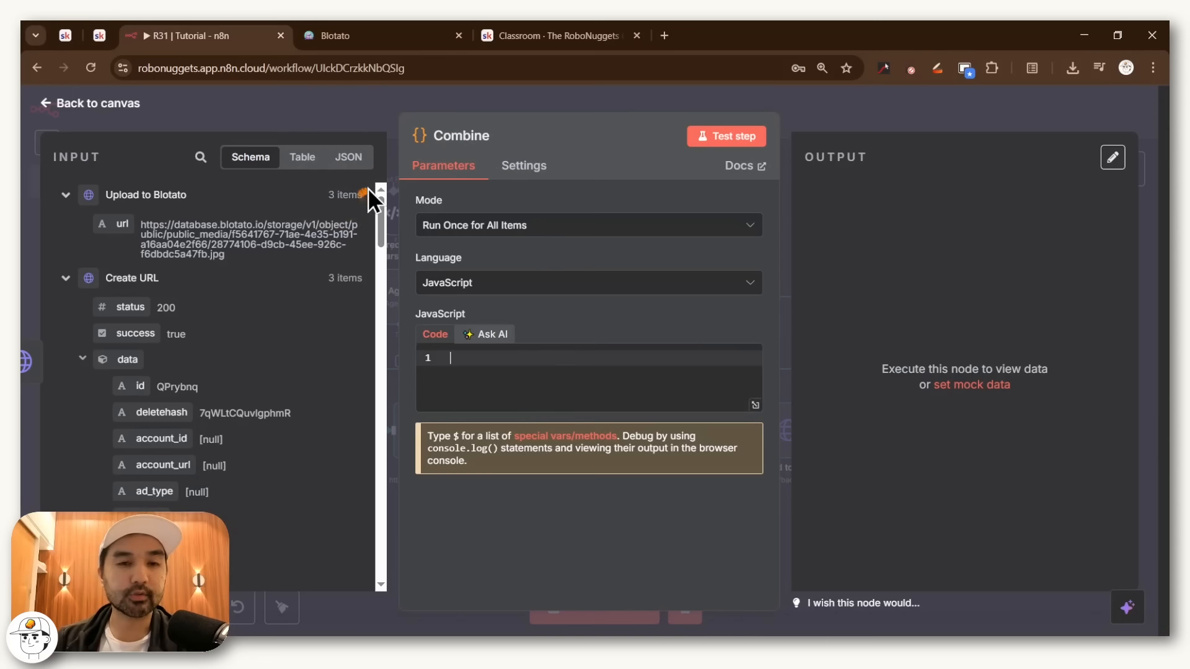
mouse_move(366, 187)
mouse_down()
mouse_move(310, 180)
mouse_move(337, 174)
mouse_up()
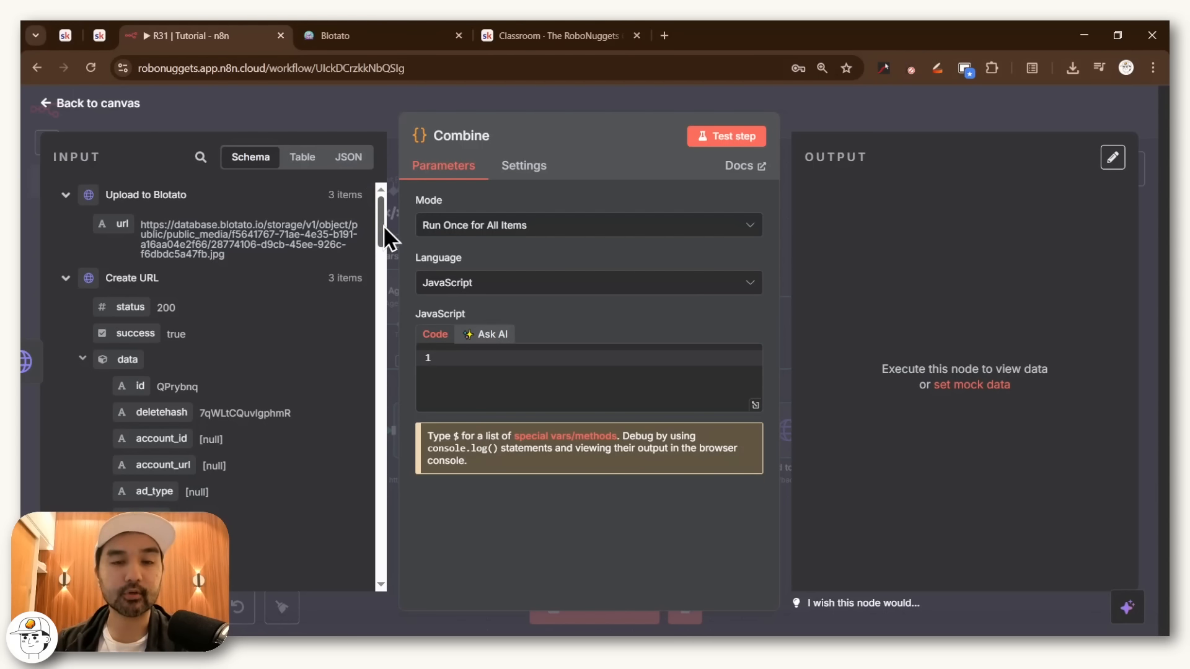
key(ctrl+1)
drag(475, 186, 554, 474)
key(ctrl+c)
click(248, 36)
click(584, 372)
key(ctrl+v)
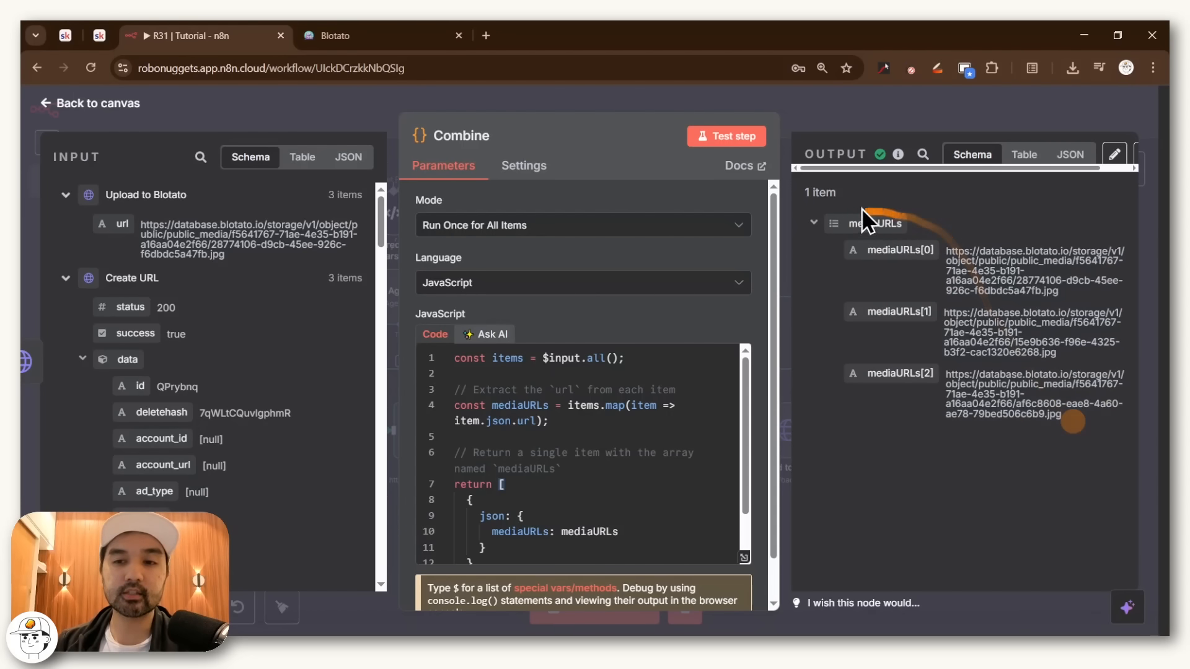
click(864, 124)
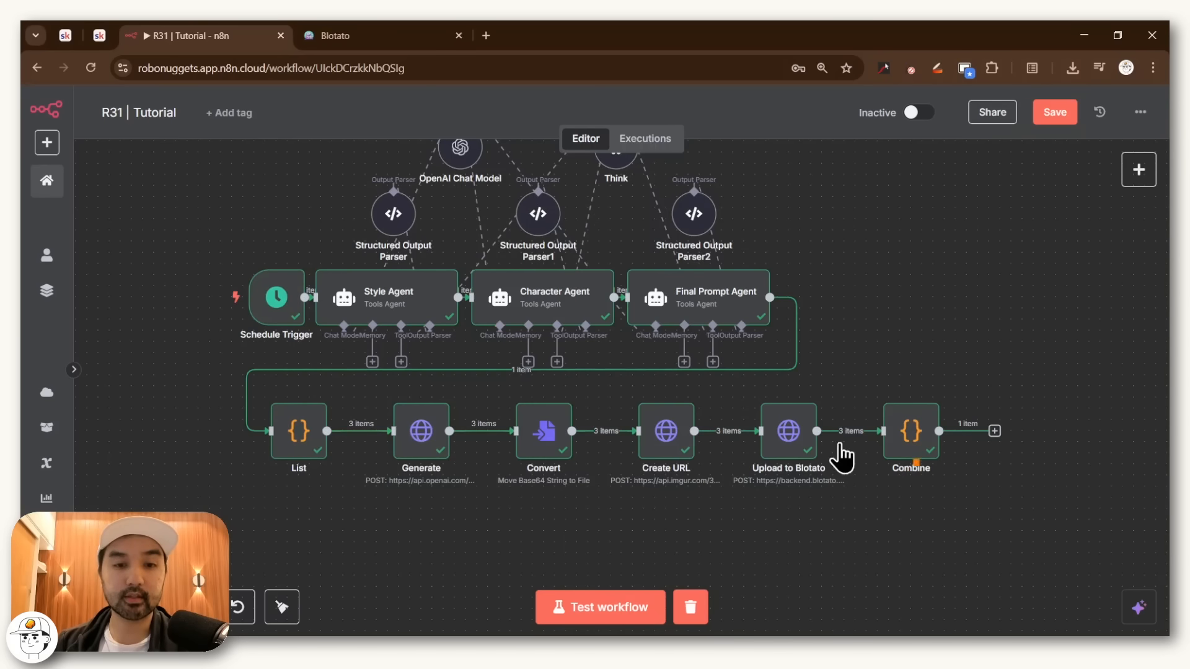
- Move the lower row of nodes closer together and add a Google Sheets node with the Append row in sheet action after Combine
mouse_move(299, 431)
mouse_down()
mouse_move(332, 385)
mouse_move(365, 400)
mouse_up()
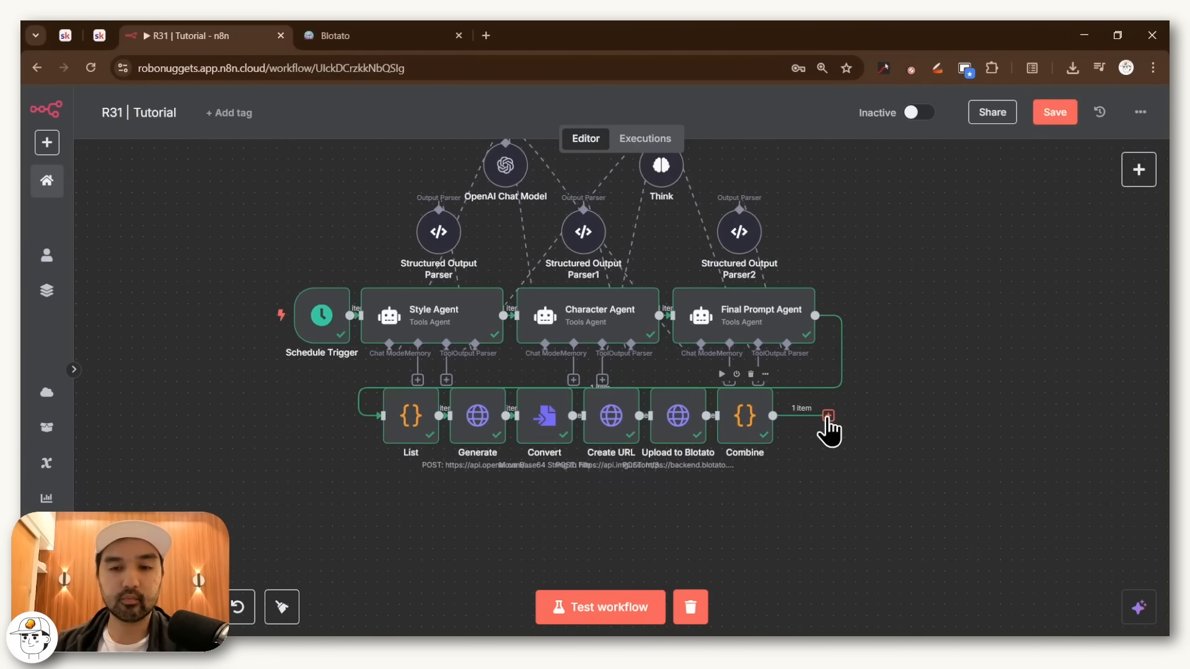
drag(826, 415, 473, 504)
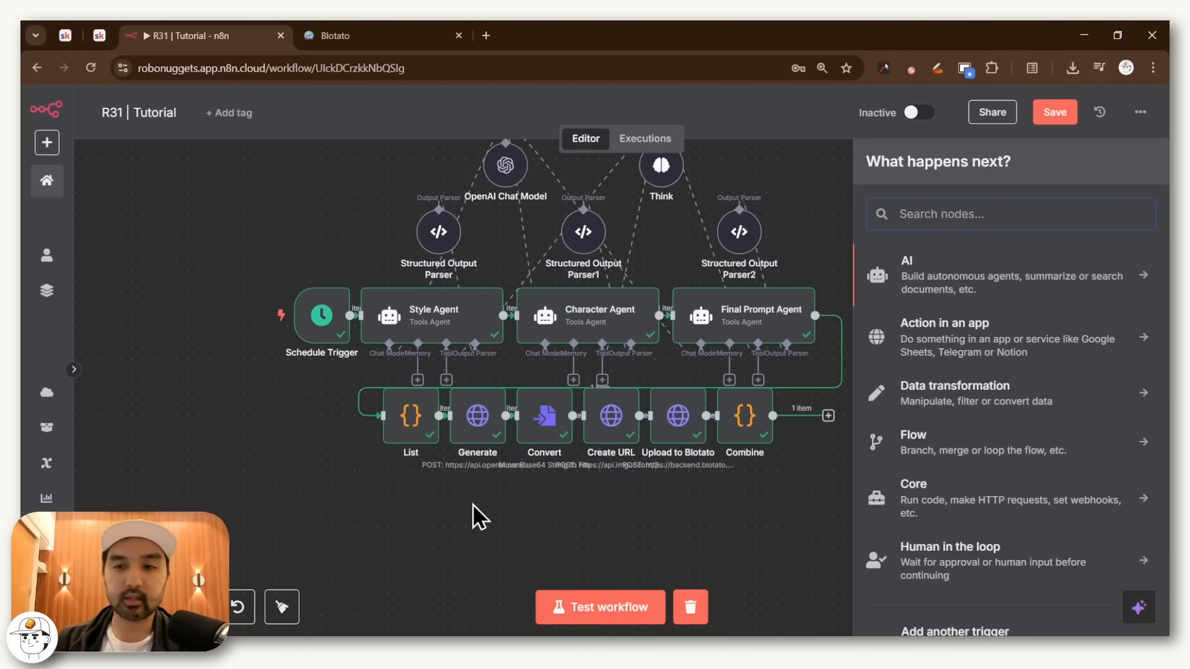
text(shee)
click(999, 269)
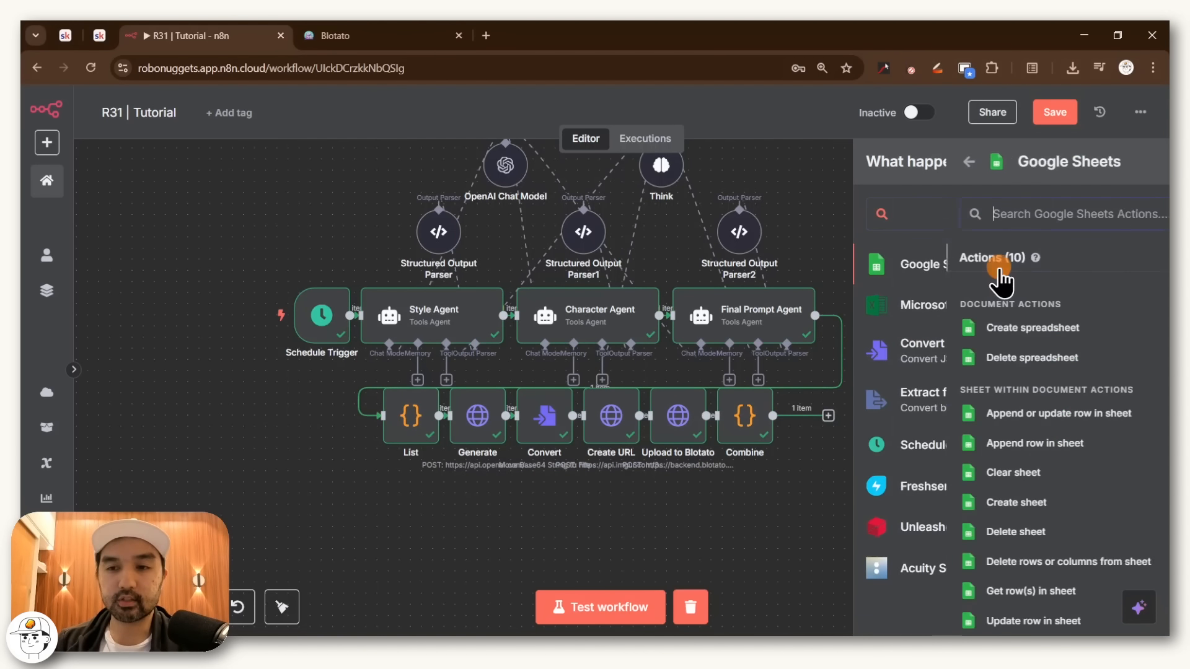
scroll(962, 441, down, 3)
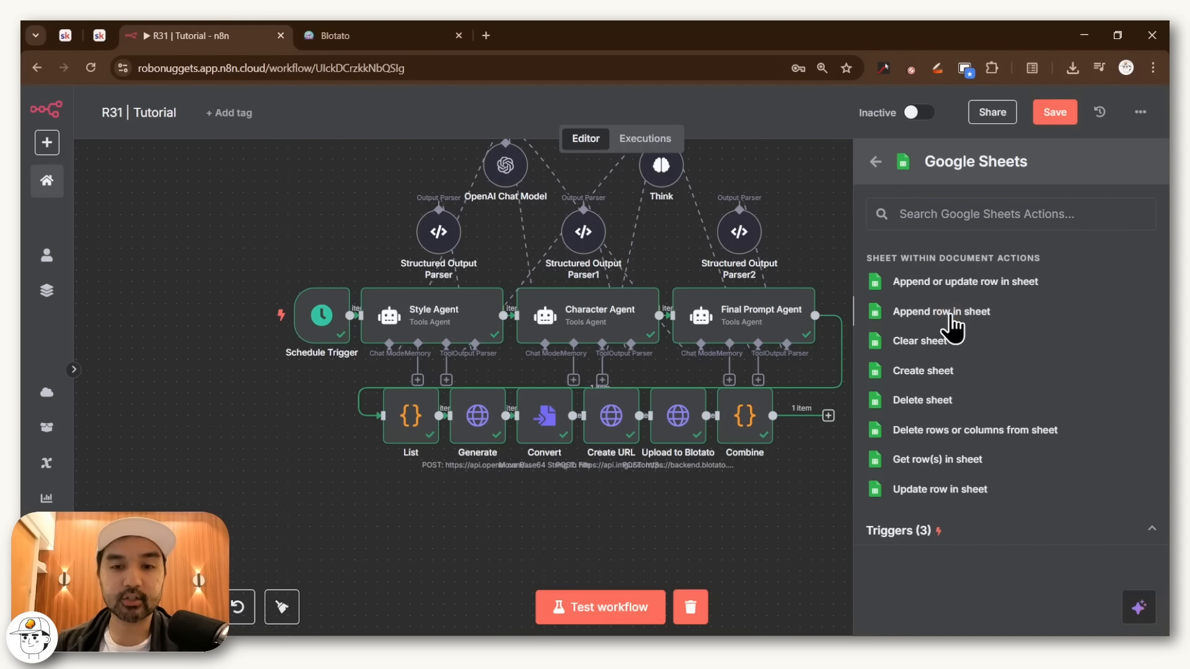
click(951, 313)
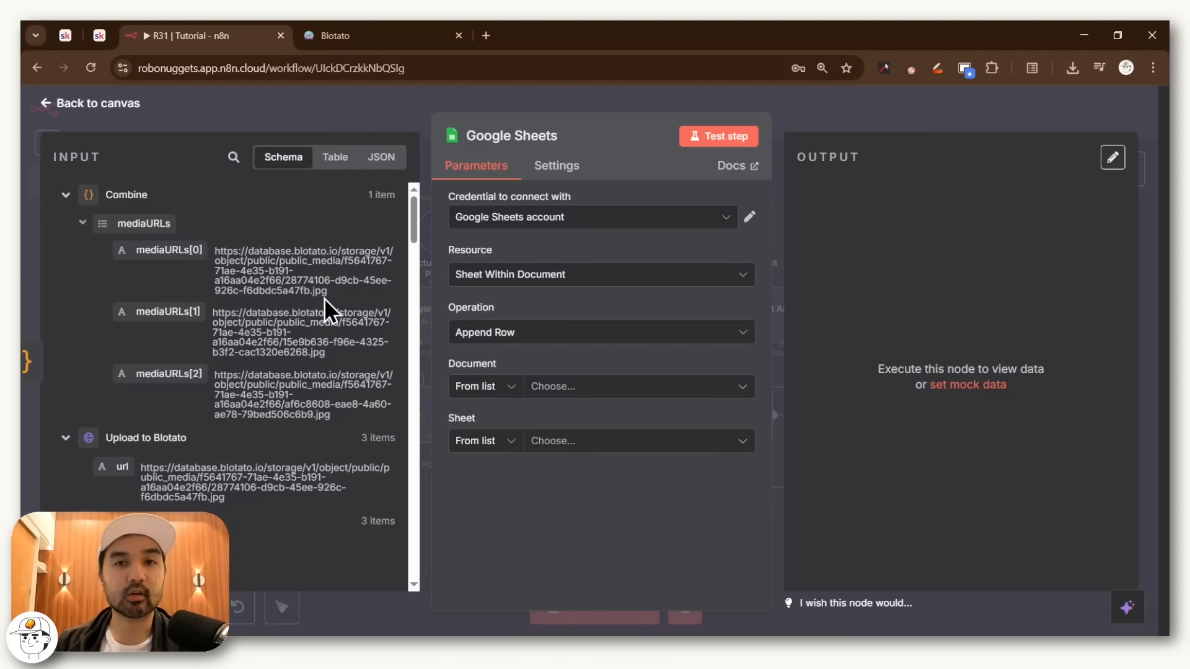
click(606, 221)
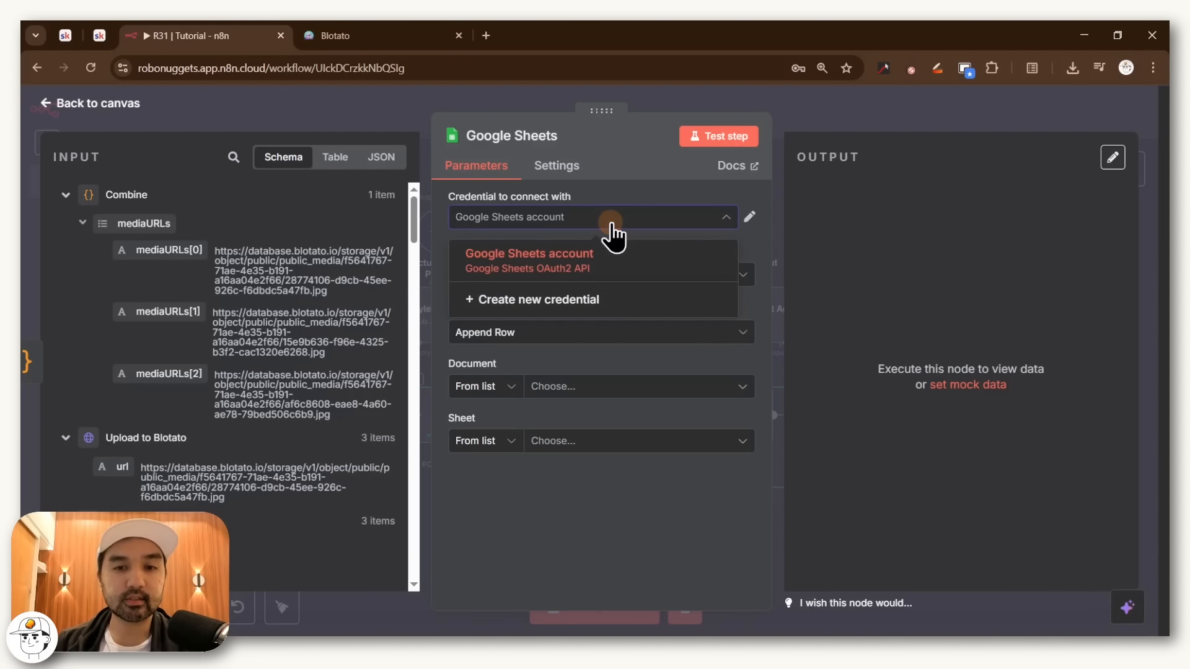
click(583, 300)
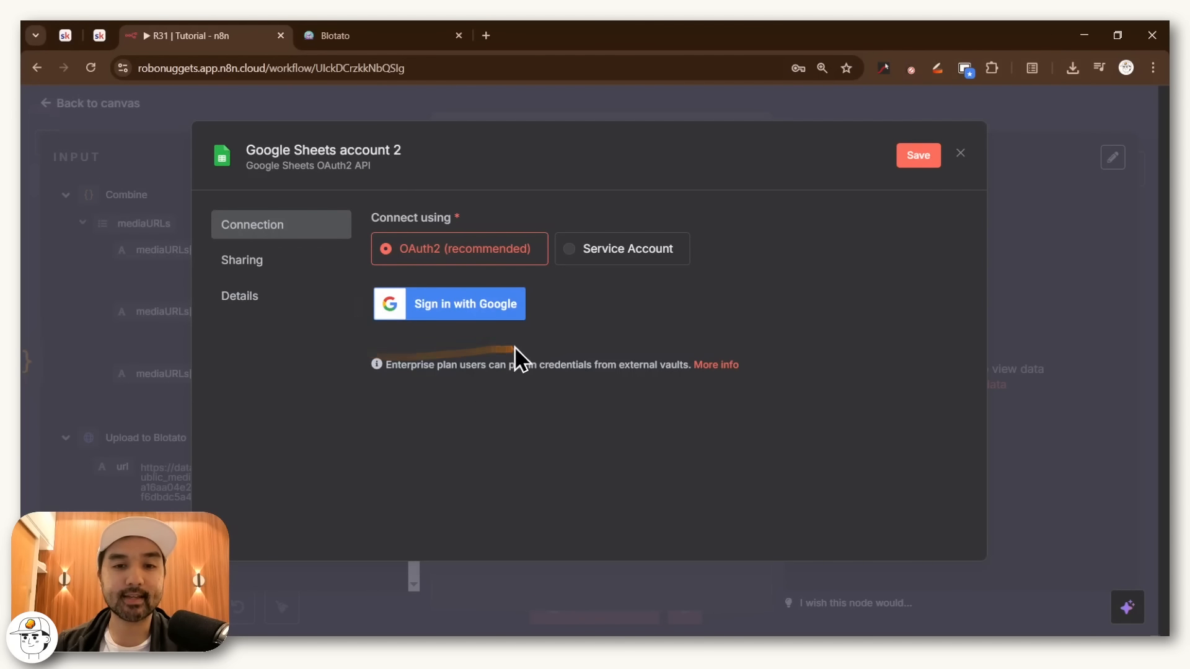
key(Escape)
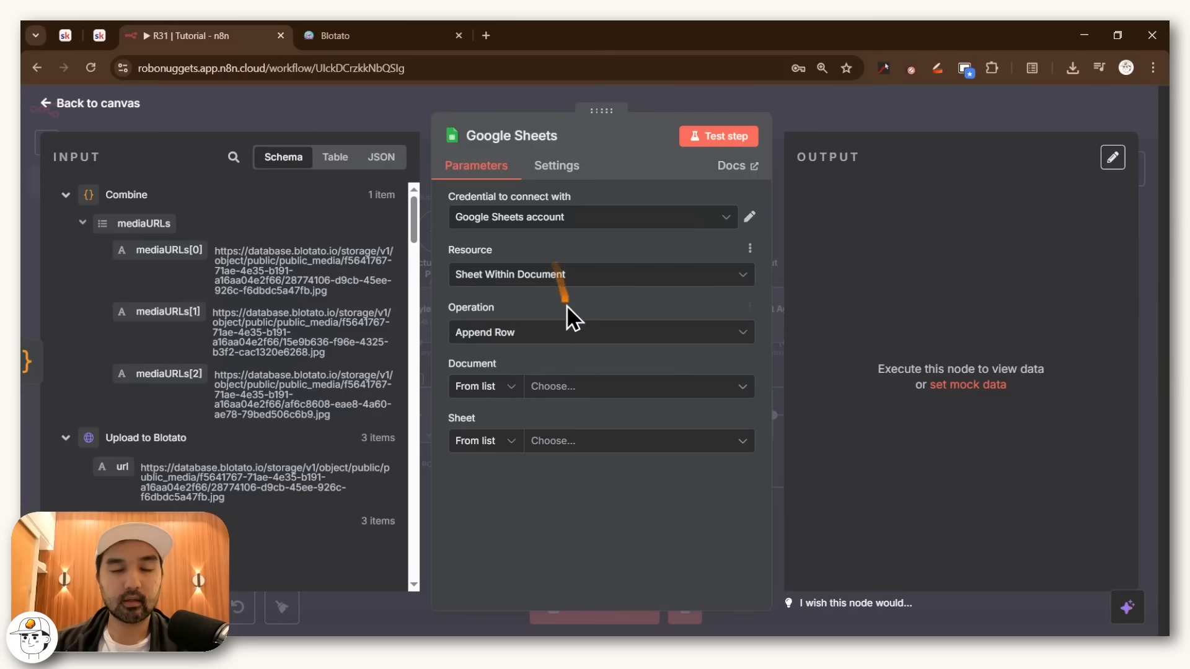
- Open the Gsheets log template from the Skool classroom page and make a copy named "[Tutorial] R31 | AI Digital Art Factory"
click(553, 395)
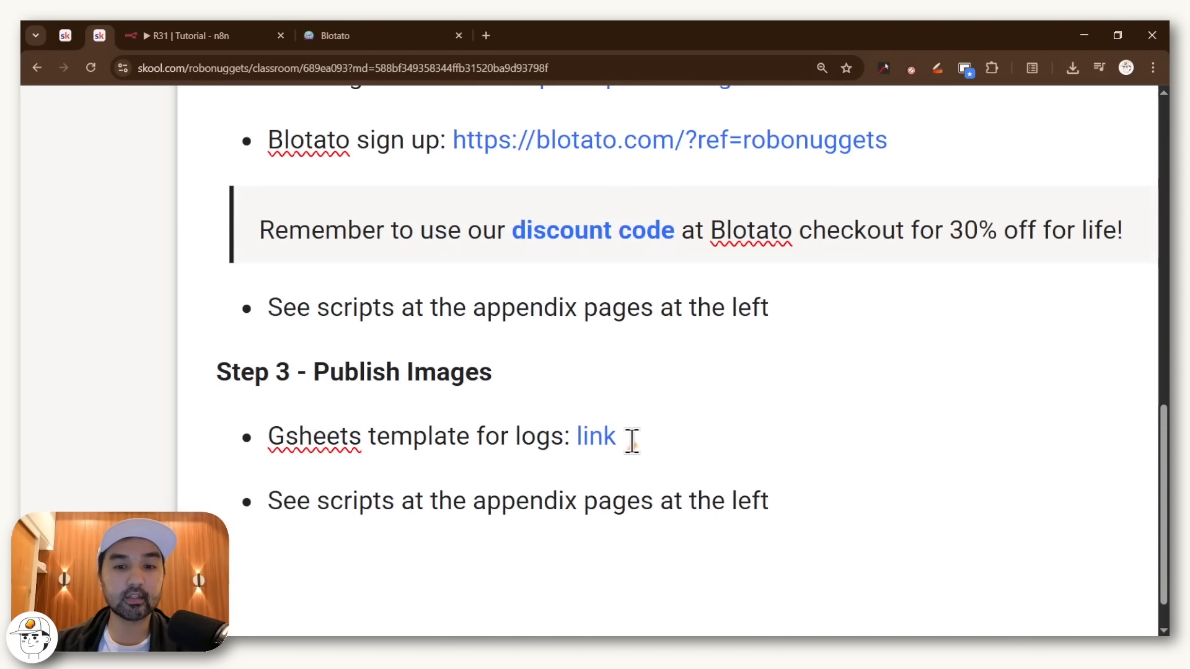
drag(631, 440, 574, 437)
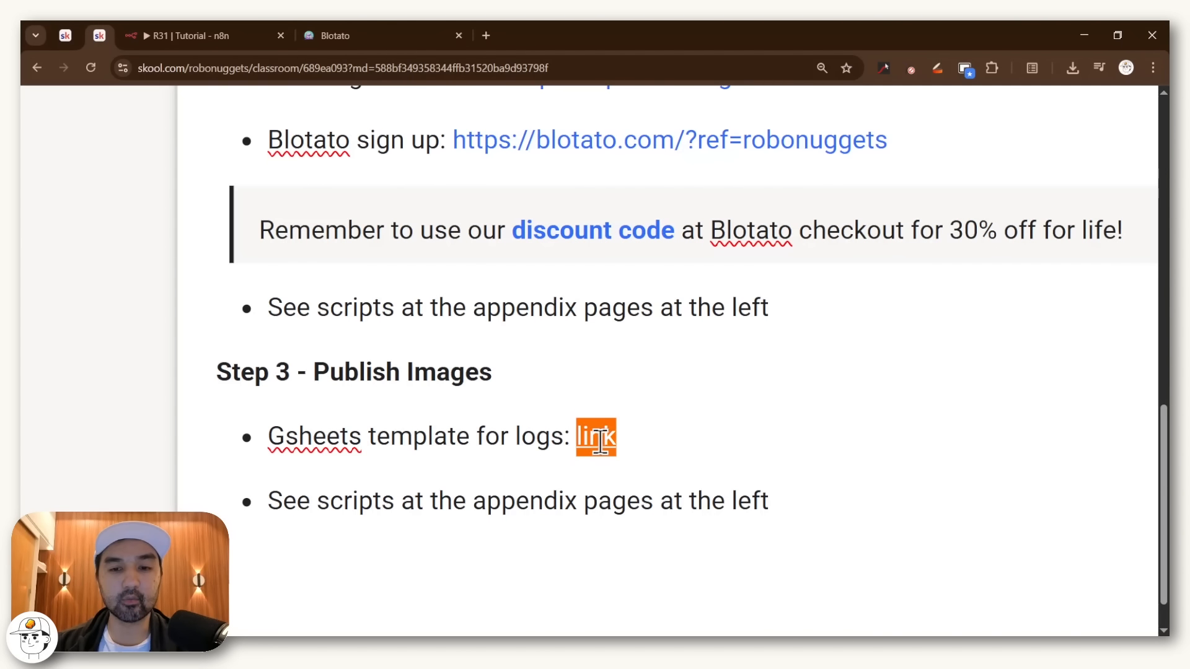
click(601, 440)
click(618, 458)
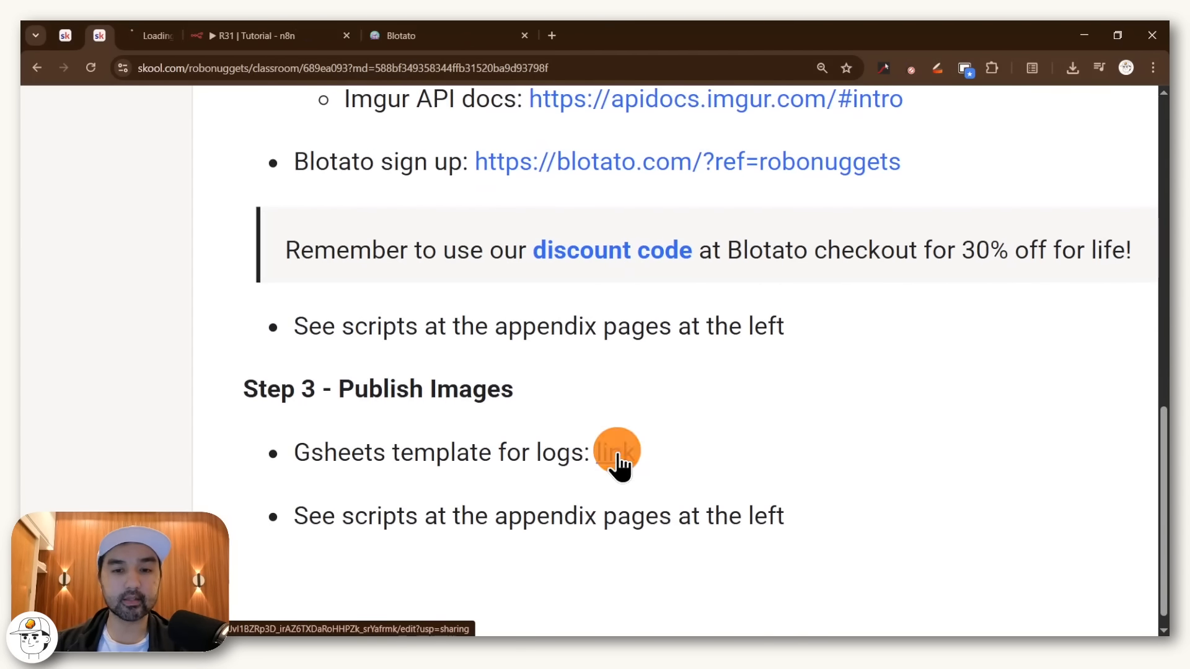
click(118, 233)
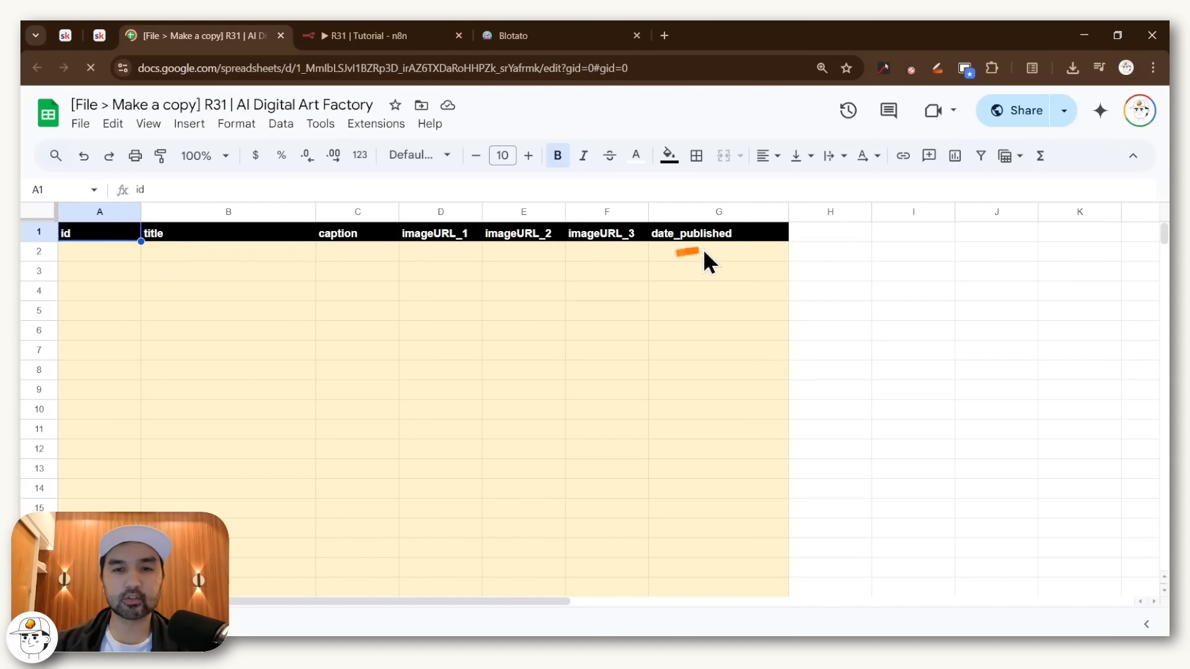
click(81, 127)
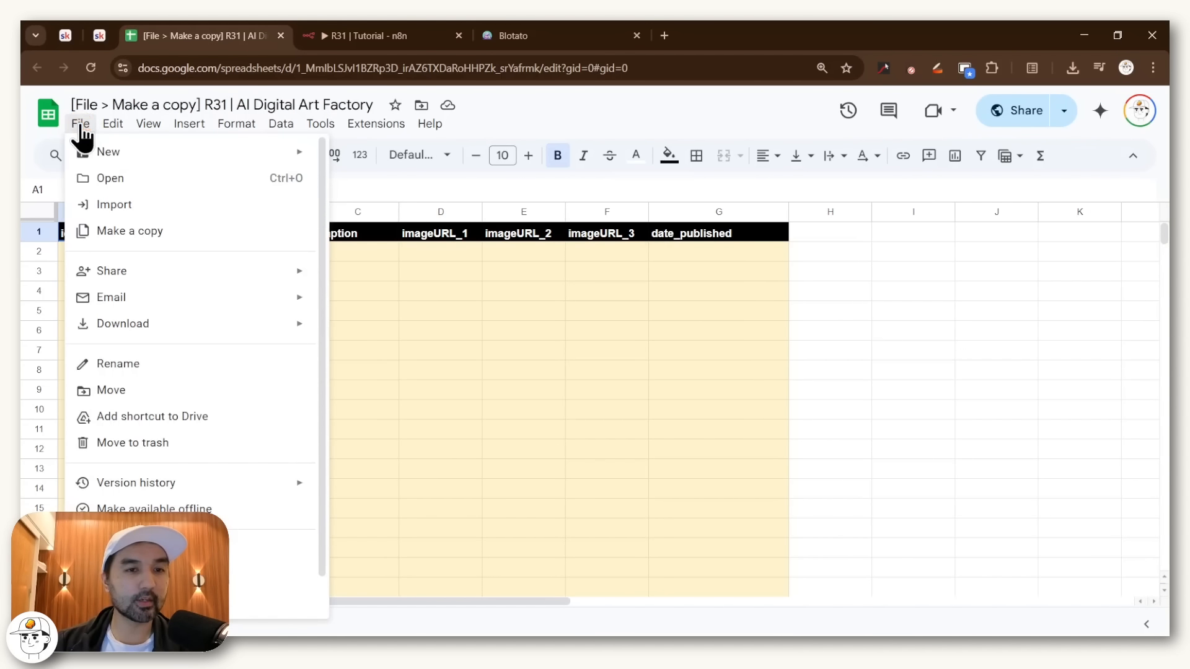
click(97, 238)
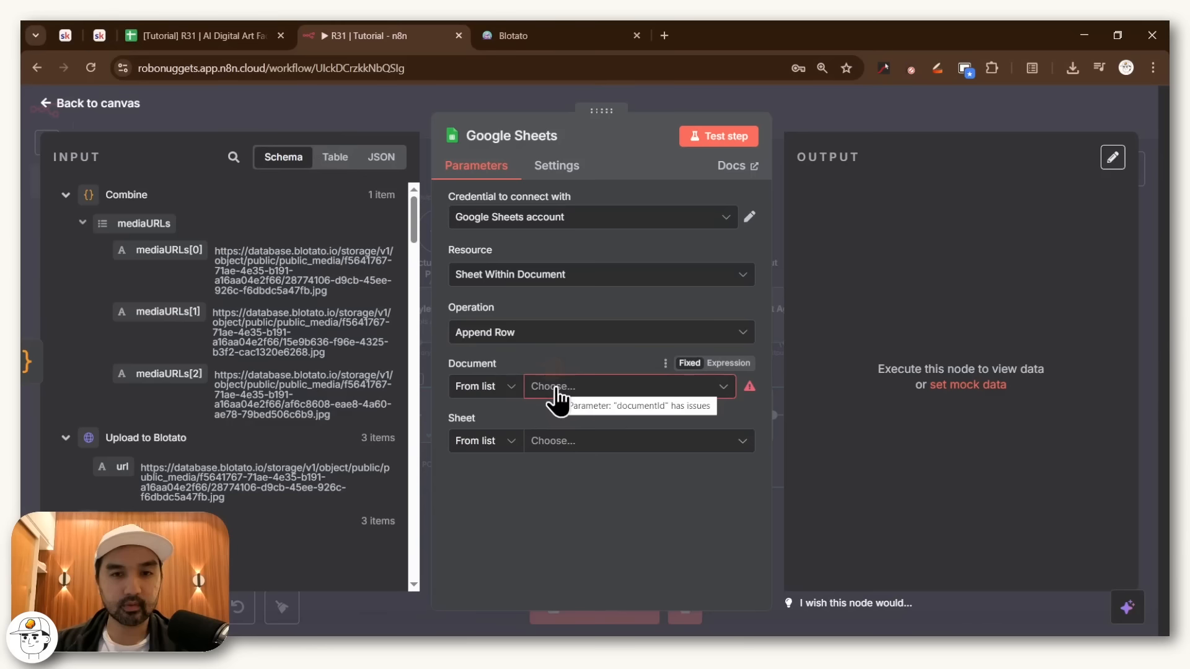
- Point the Google Sheets node at the document "[Tutorial] R31 | AI Digital Art Factory" and its Sheet1
click(555, 387)
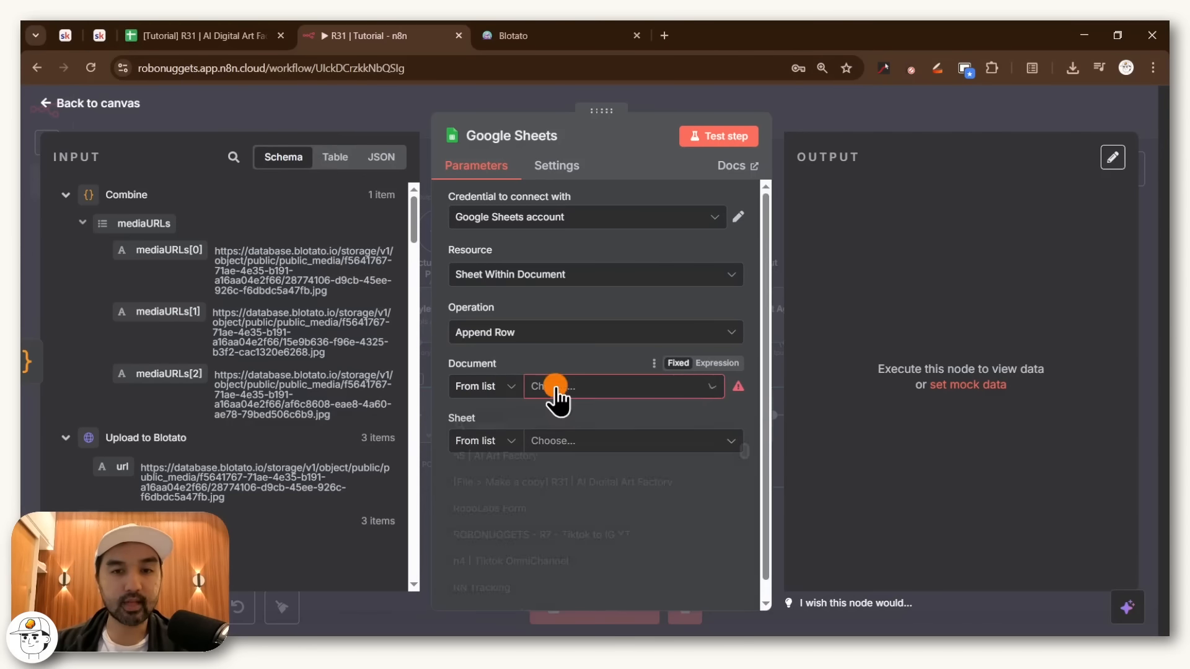
text(tutorial)
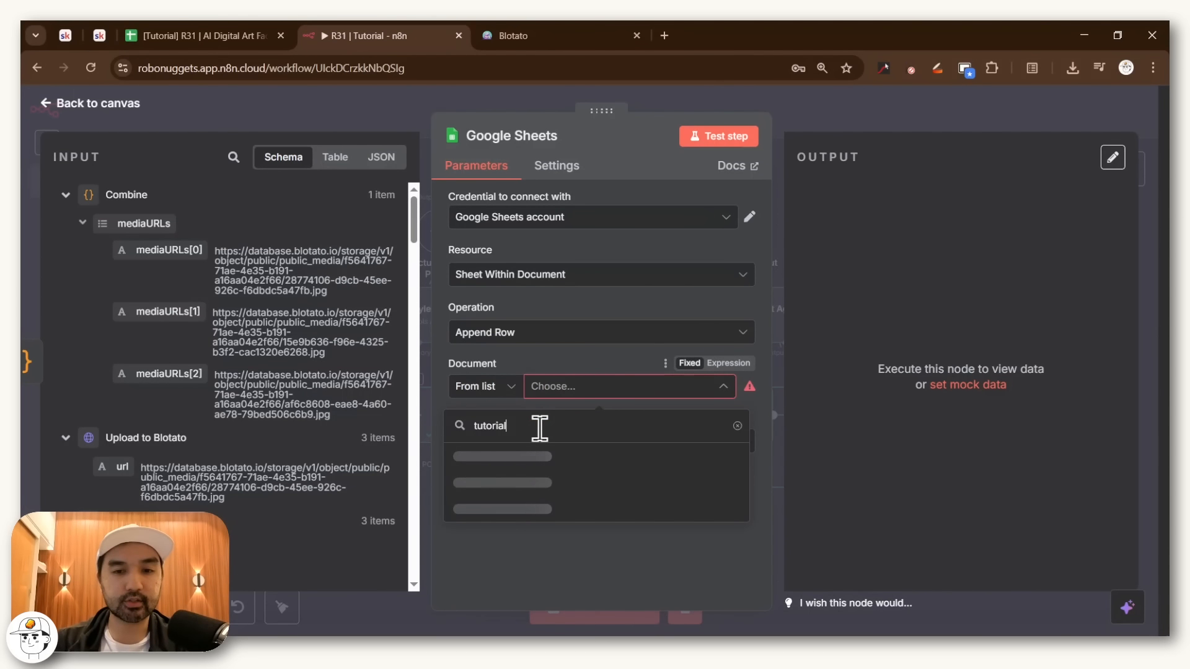
click(514, 457)
click(558, 440)
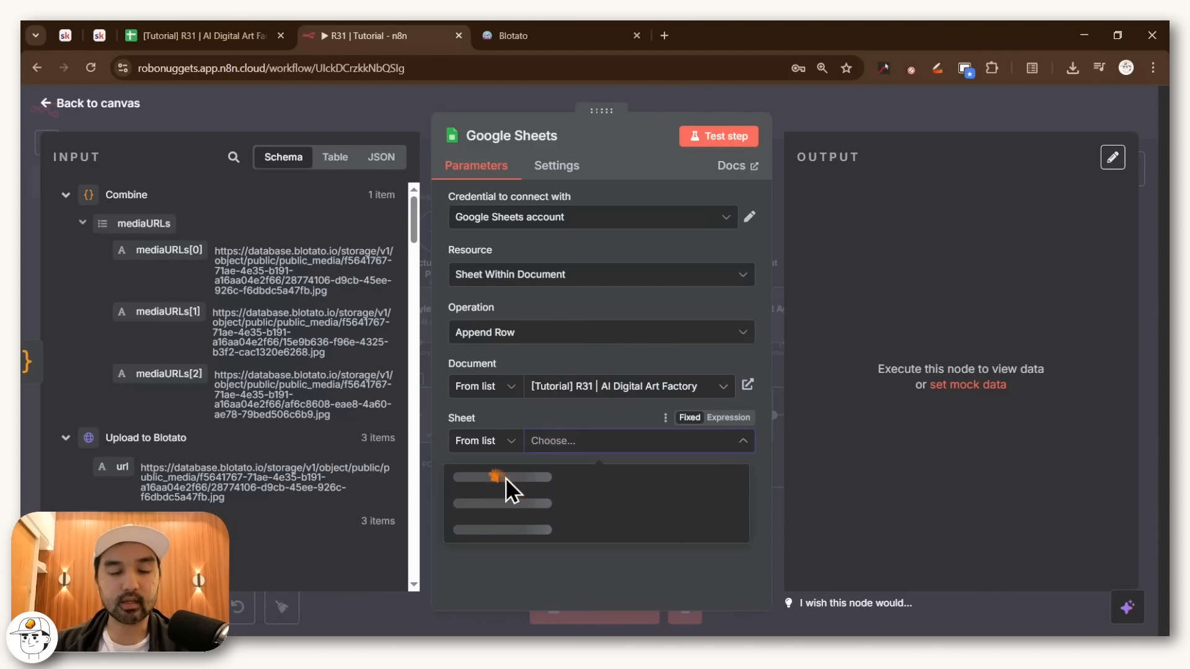
click(491, 482)
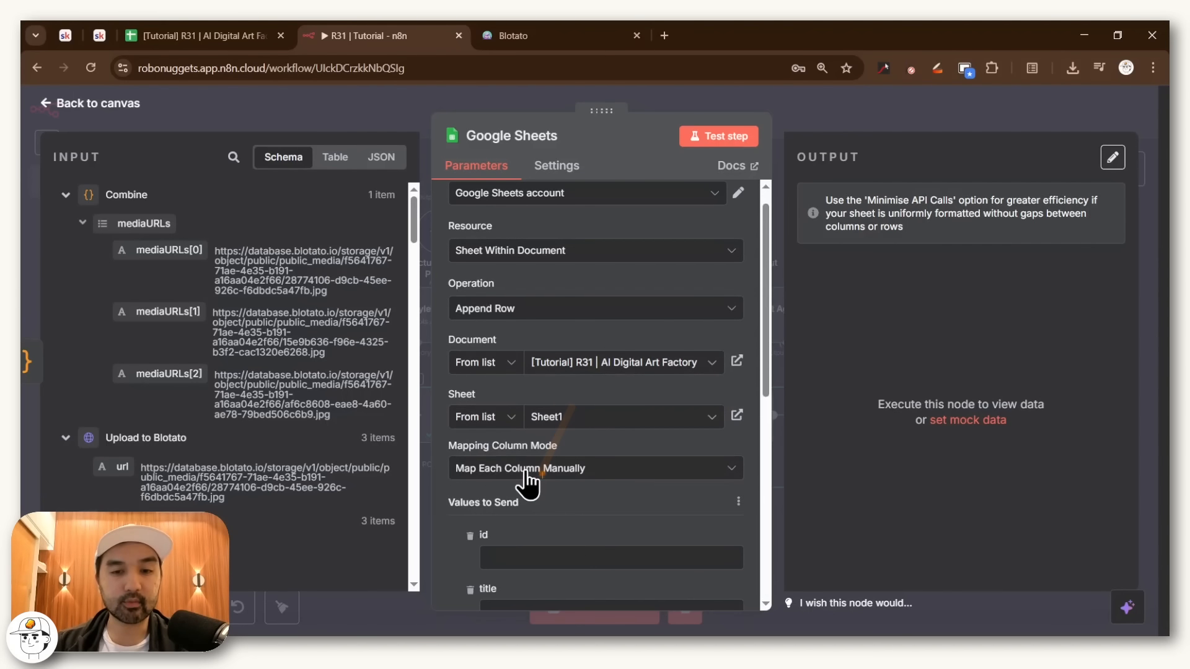
- Map mediaURLs[0], mediaURLs[1] and mediaURLs[2] from Combine to the imageURL_1, imageURL_2 and imageURL_3 columns
scroll(655, 470, down, 5)
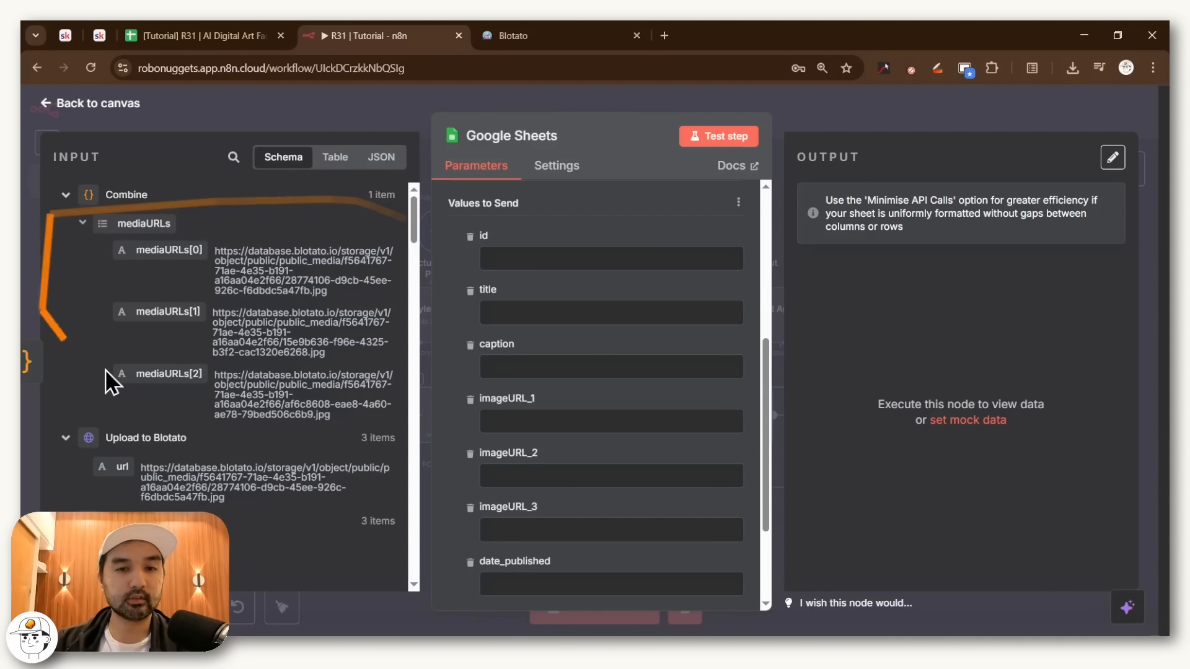
drag(169, 250, 519, 421)
drag(217, 322, 500, 492)
drag(175, 374, 502, 562)
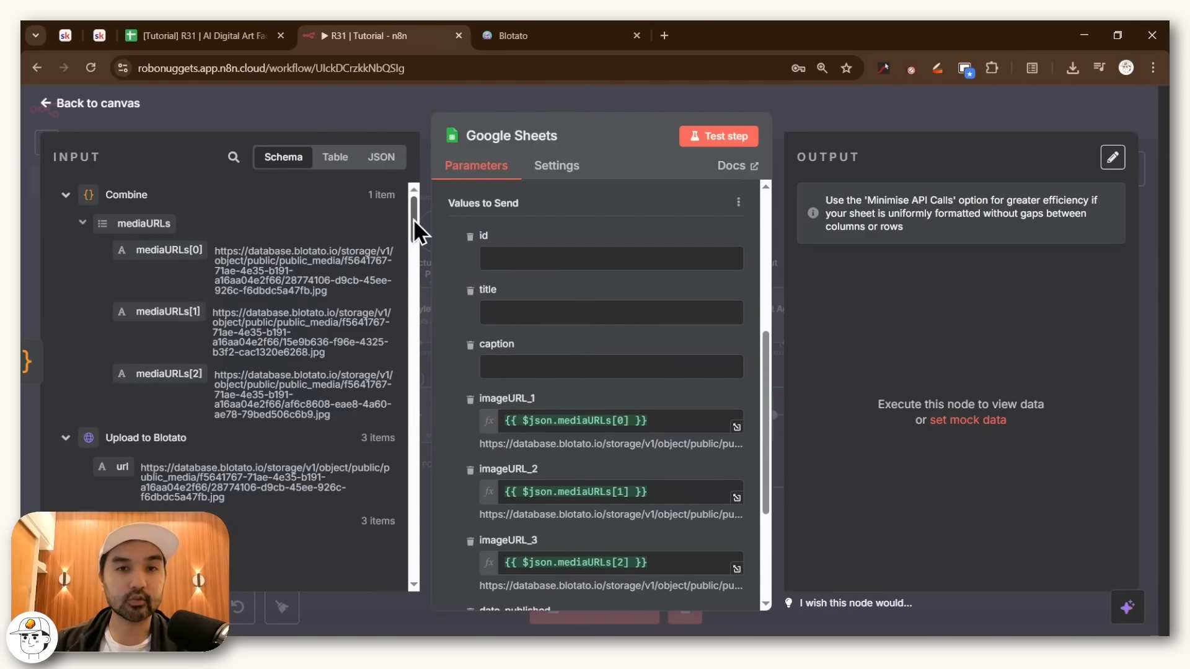
- Map the Style Agent's output title and caption to the title and caption columns
drag(414, 221, 424, 579)
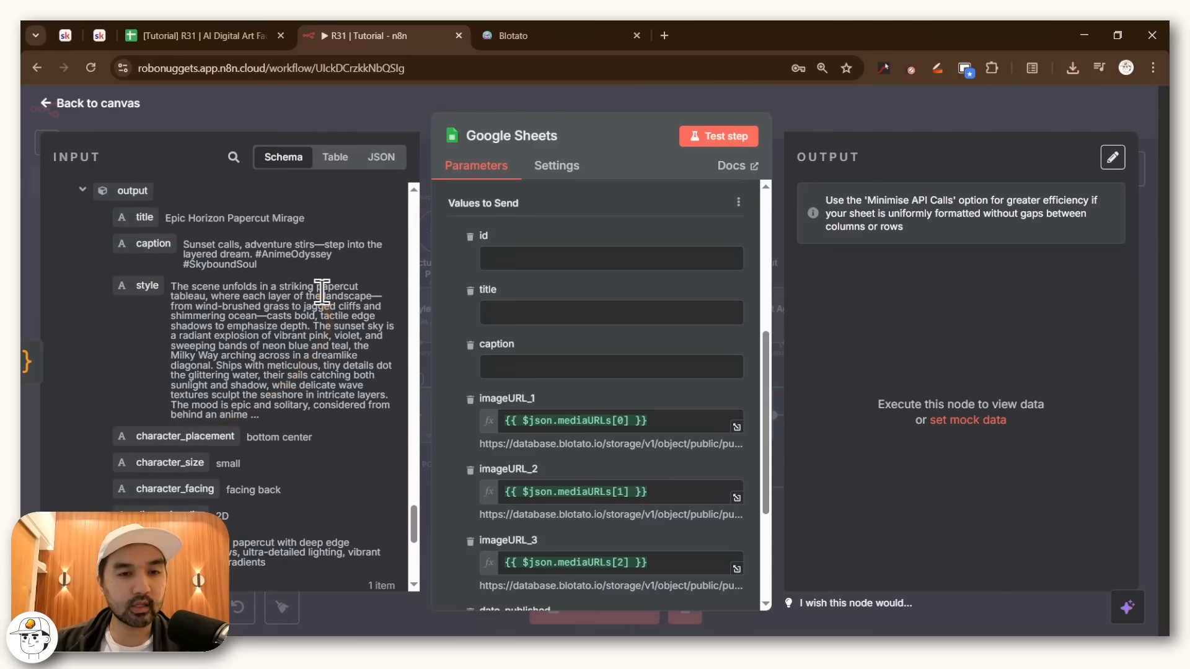
scroll(248, 248, up, 2)
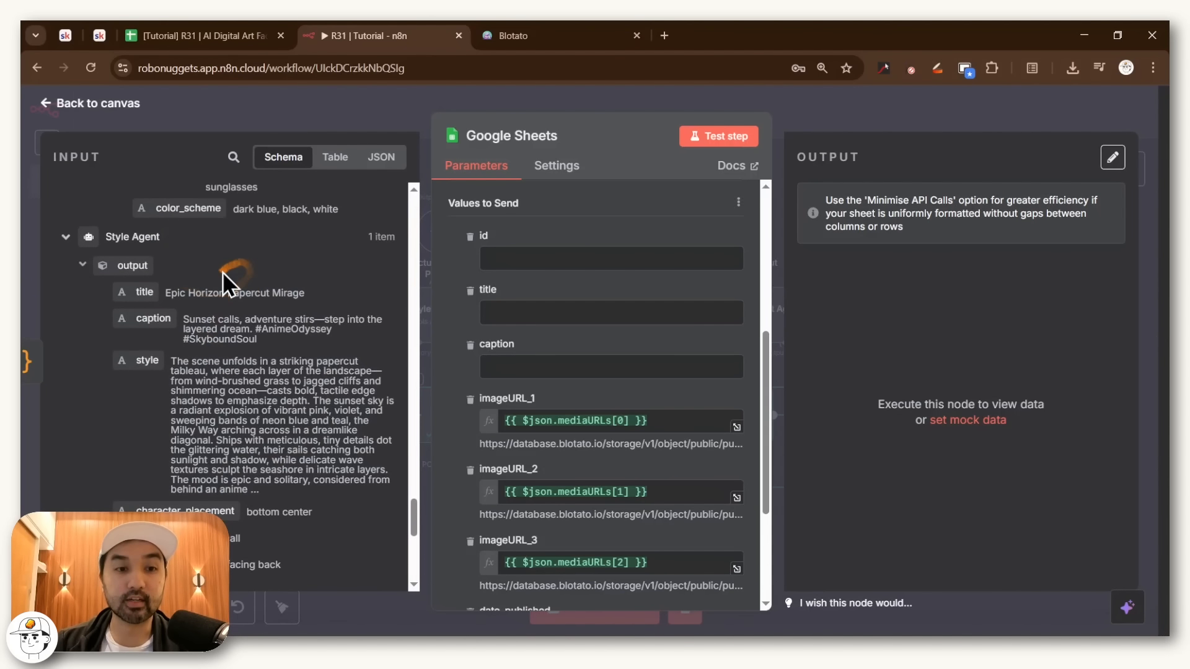
drag(144, 291, 611, 313)
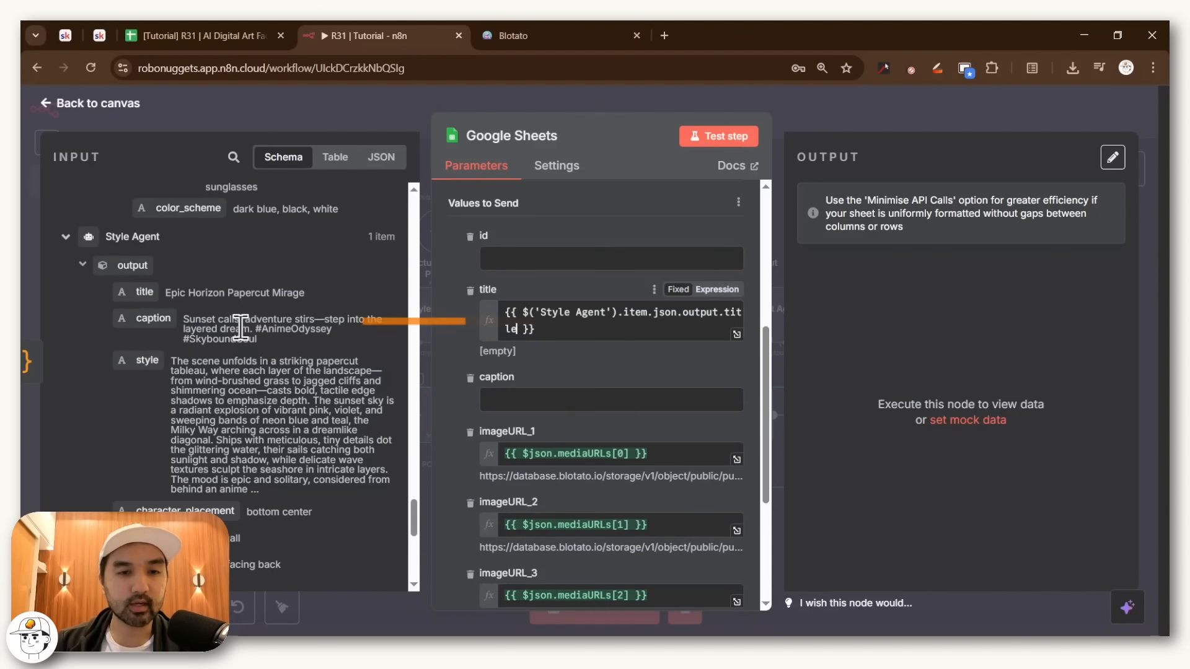
drag(164, 318, 558, 401)
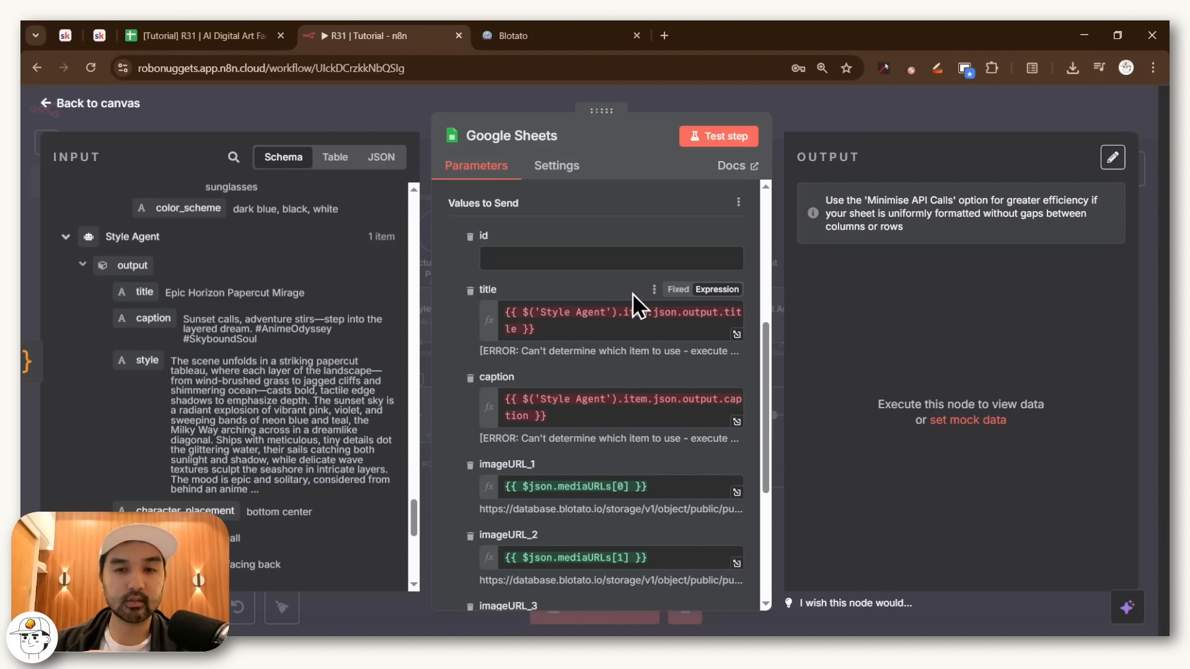
- Replace item with first() in the title expression so it reads {{ $('Style Agent').first().json.output.title }}
click(631, 312)
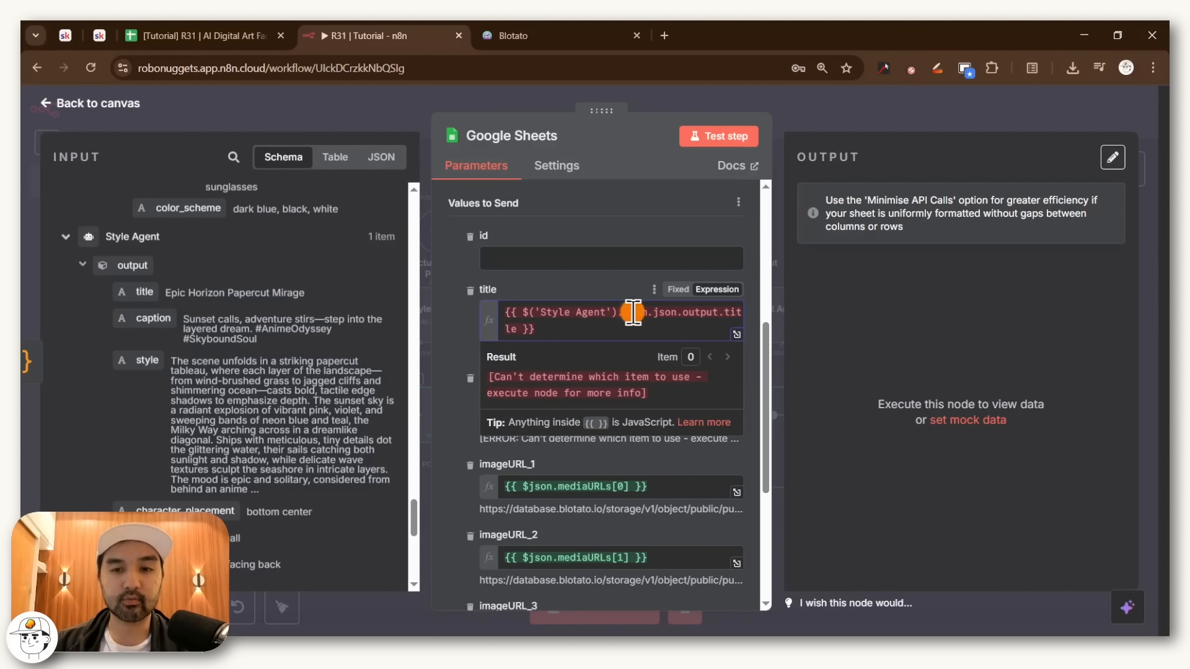
mouse_move(632, 313)
key(BackSpace)
key(ctrl+z)
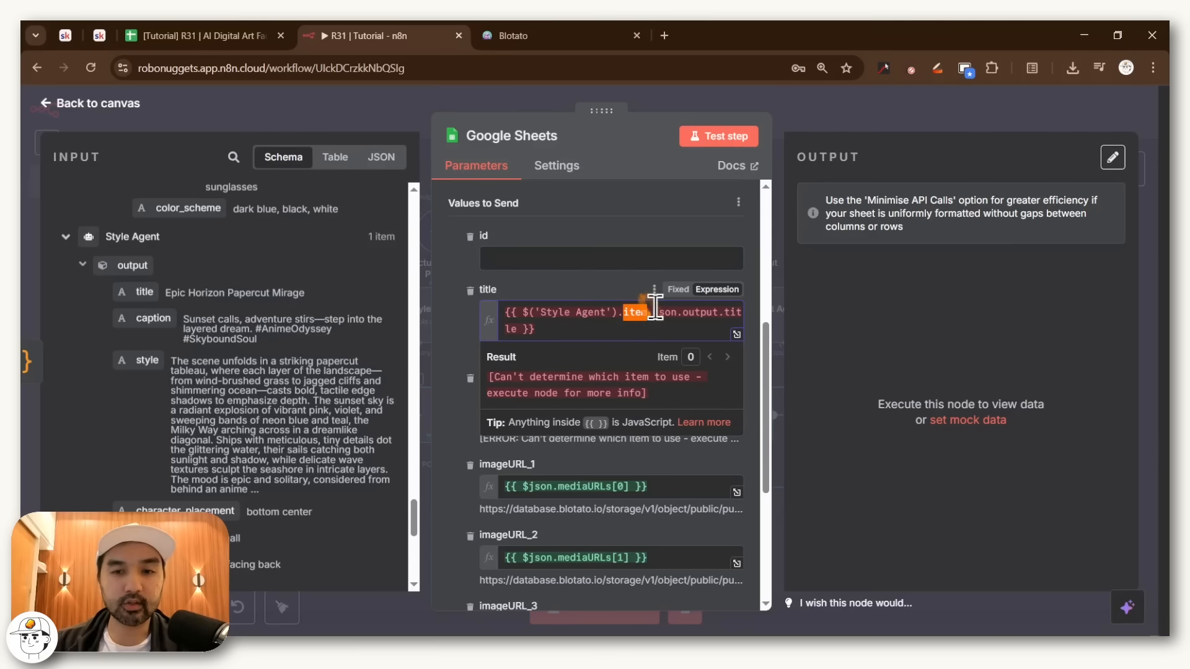
key(BackSpace)
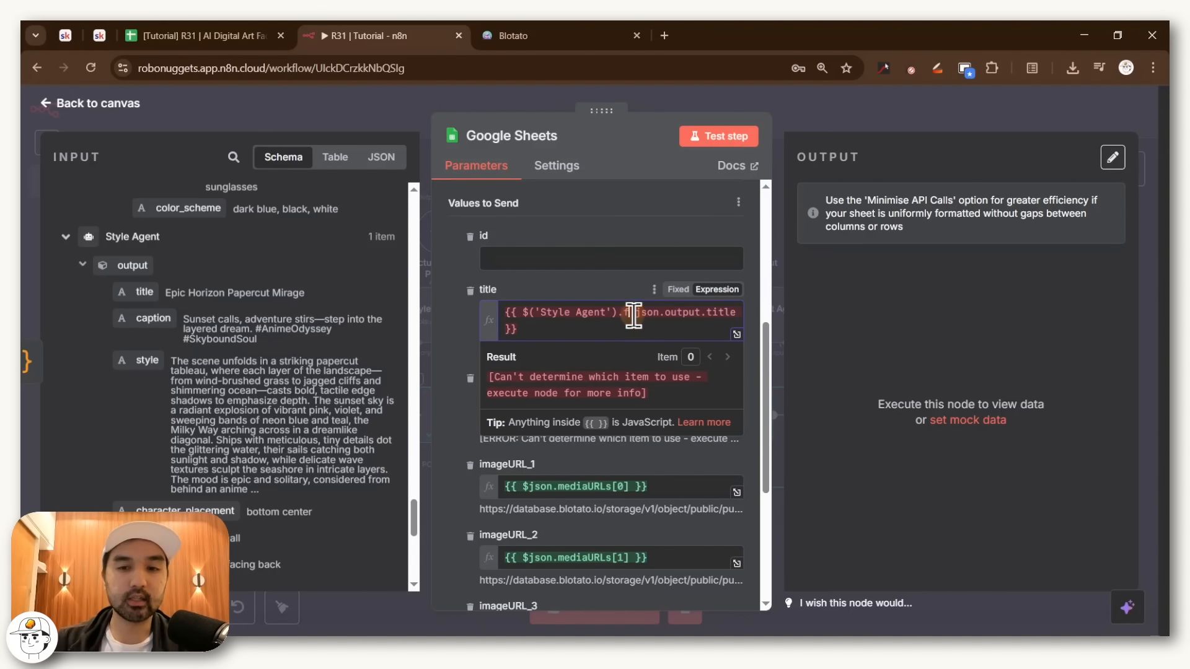
text(f)
key(Return)
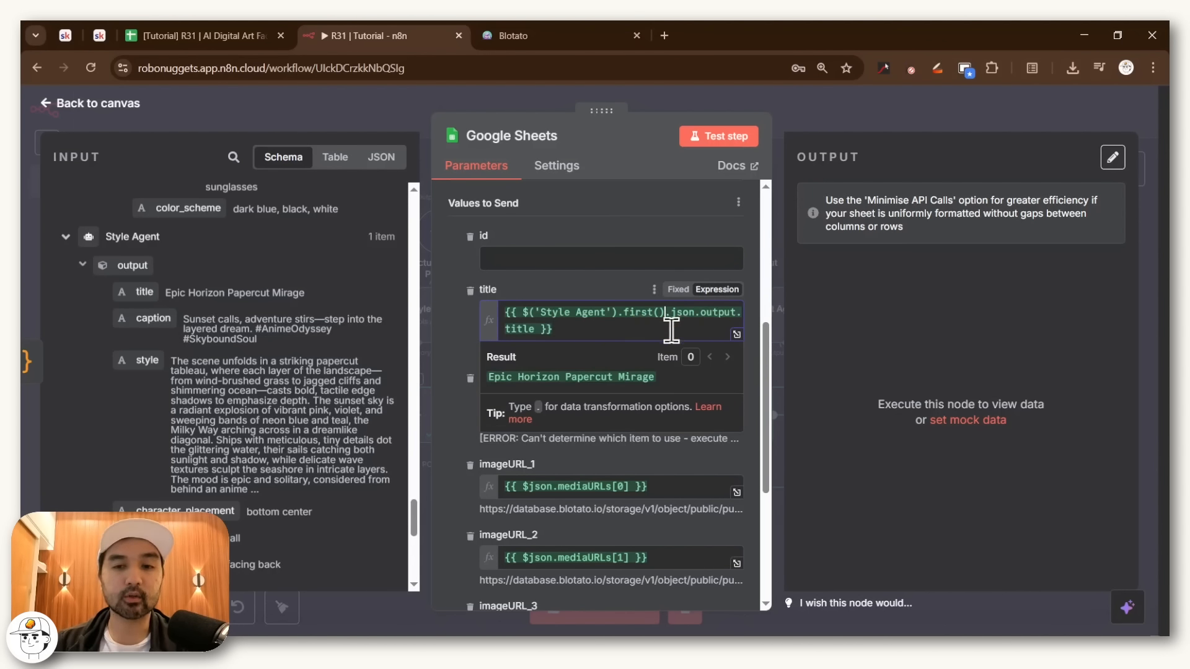
click(619, 287)
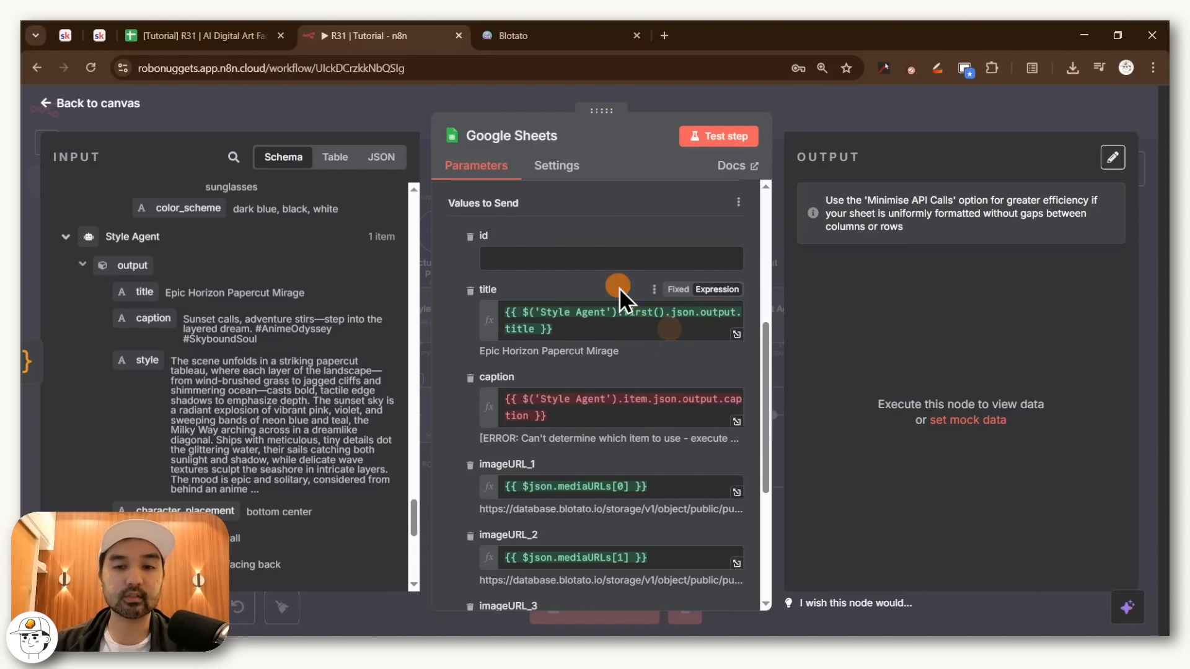
- Replace item with first() in the caption expression so it reads {{ $('Style Agent').first().json.output.caption }}
click(629, 399)
text(firs)
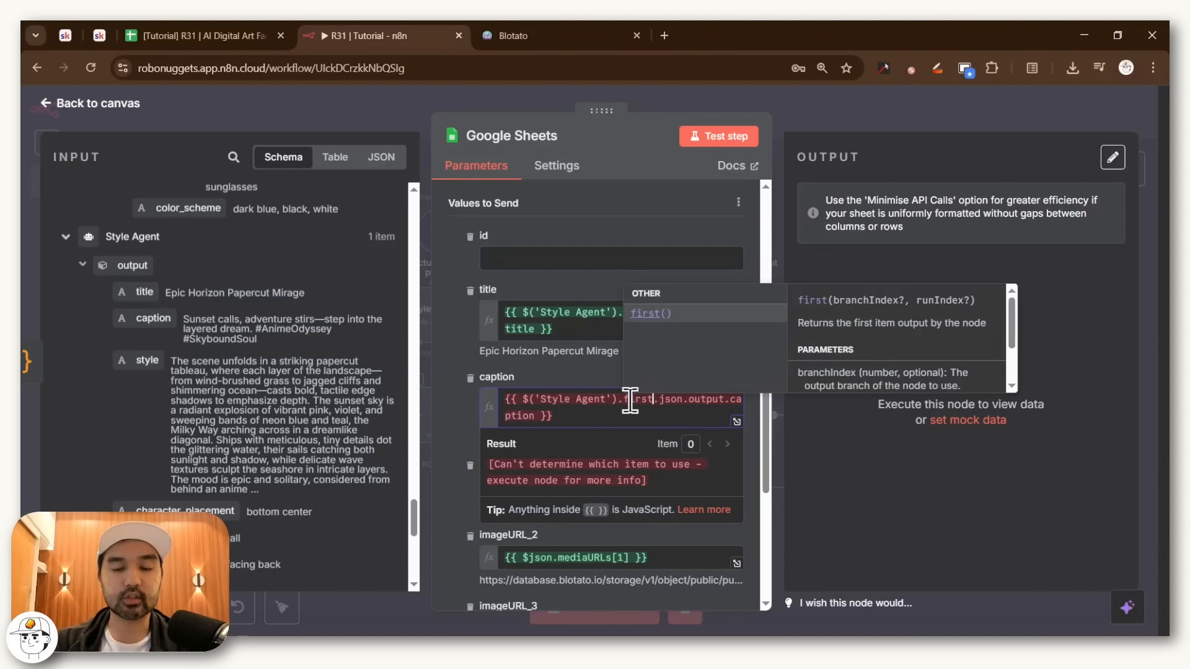
key(Return)
click(604, 381)
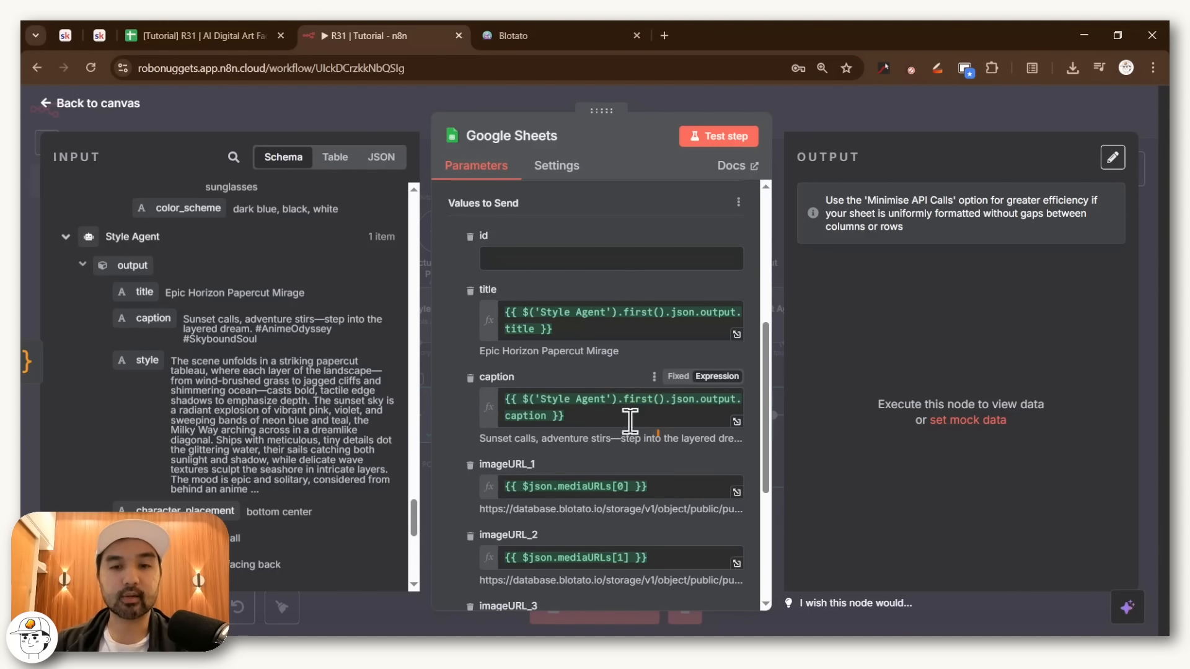
- Copy the date_published expression from the Skool lesson and set that column to {{ new Date().toISOString().split('T')[0] }}
scroll(561, 484, down, 3)
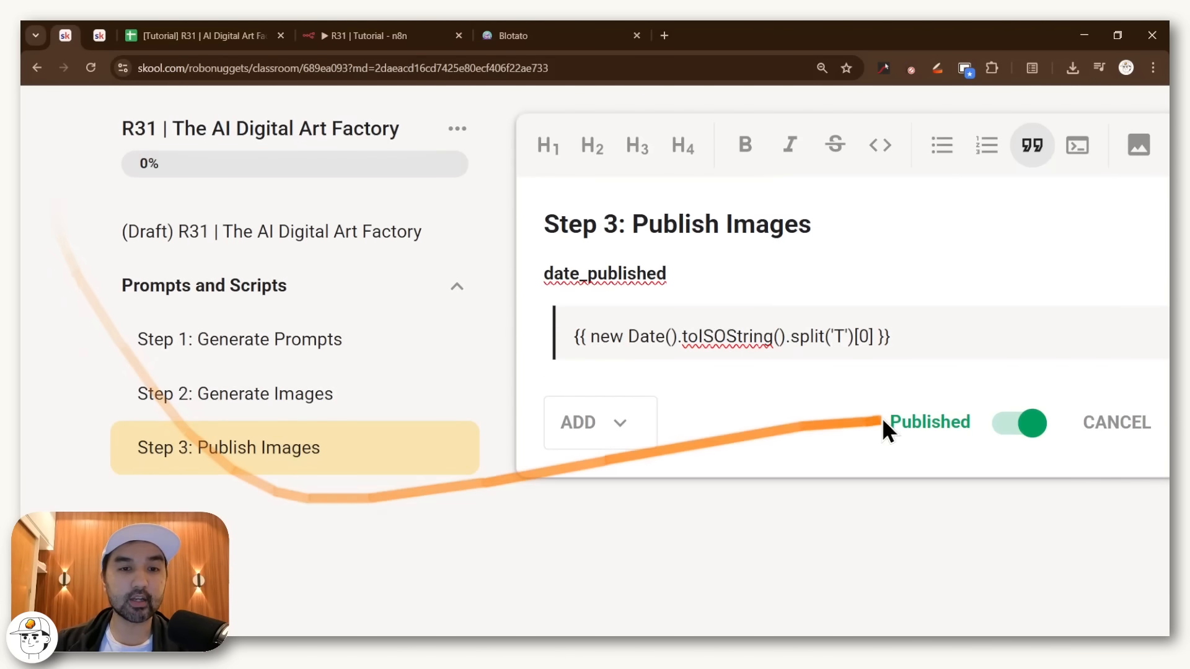
drag(983, 337, 561, 332)
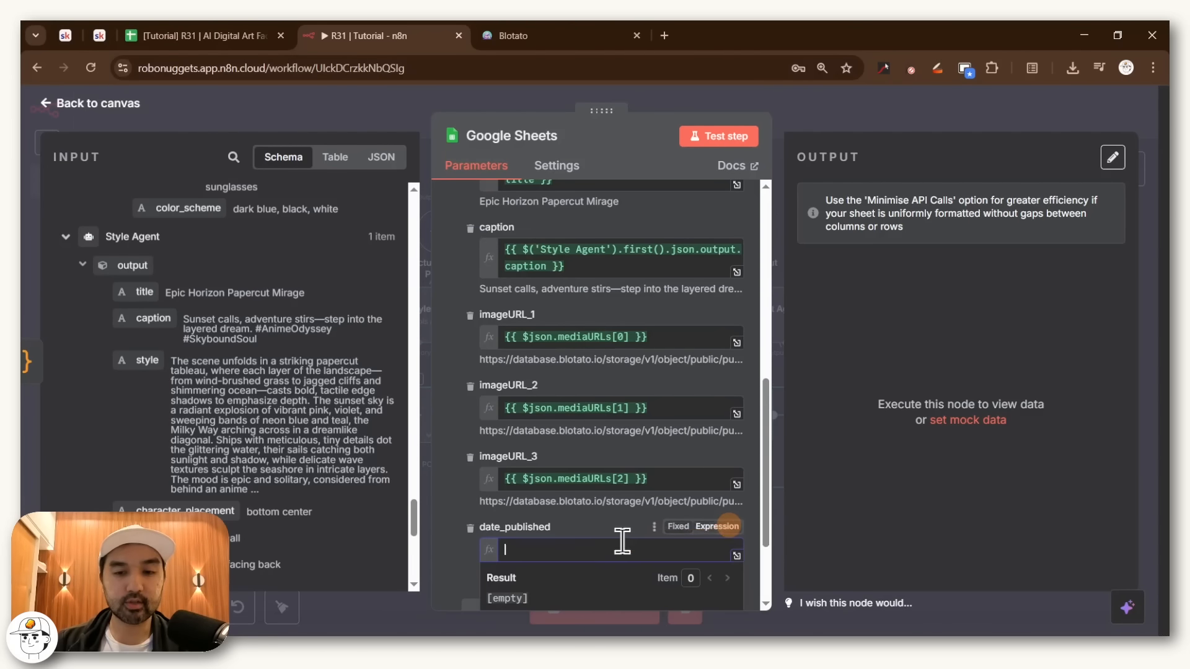
text({{ new Date().toISOString().split('T')[0] }})
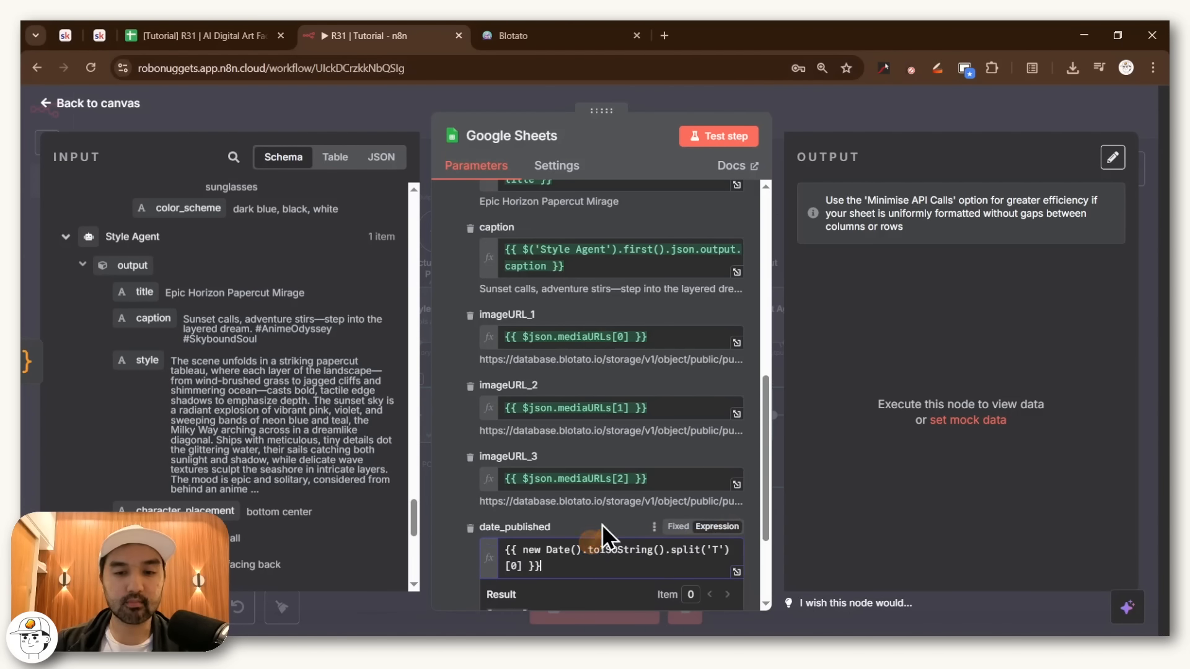
scroll(597, 527, down, 2)
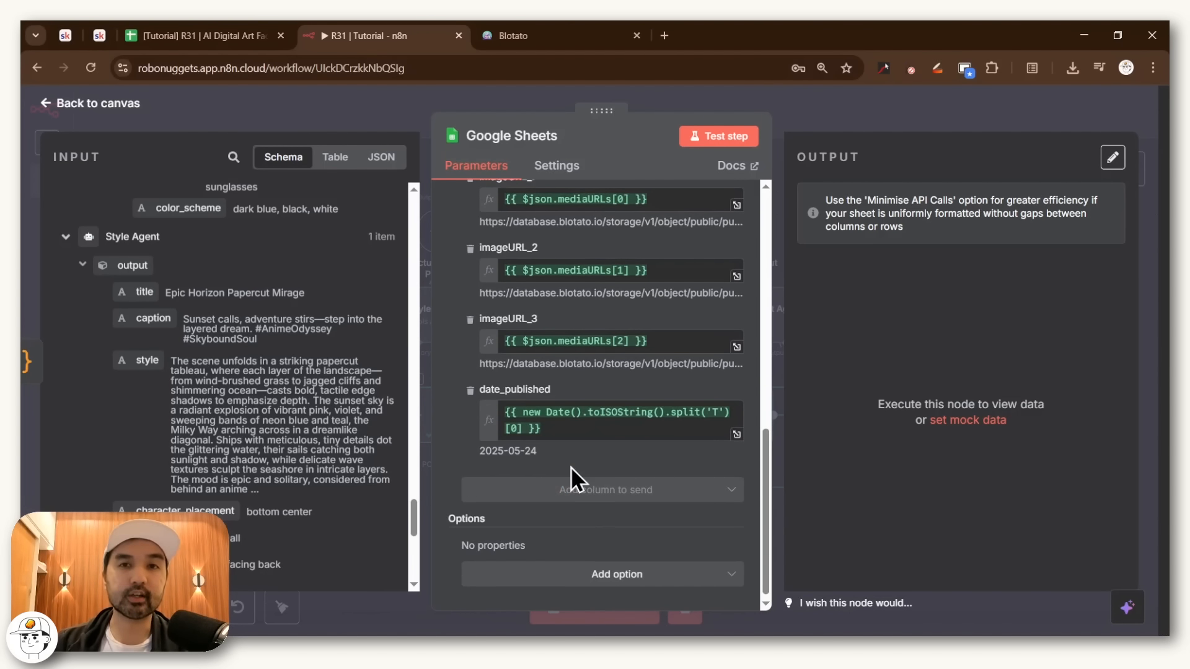
- Set the id column's value to the formula =ROW()-1
scroll(570, 466, up, 10)
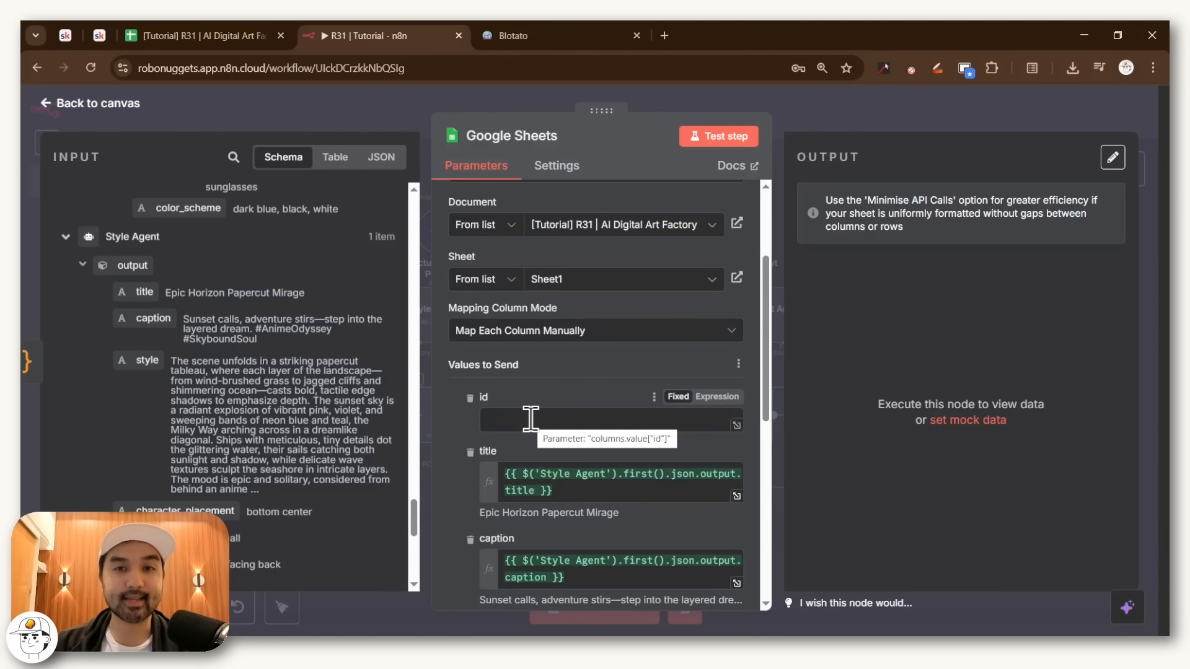
click(530, 419)
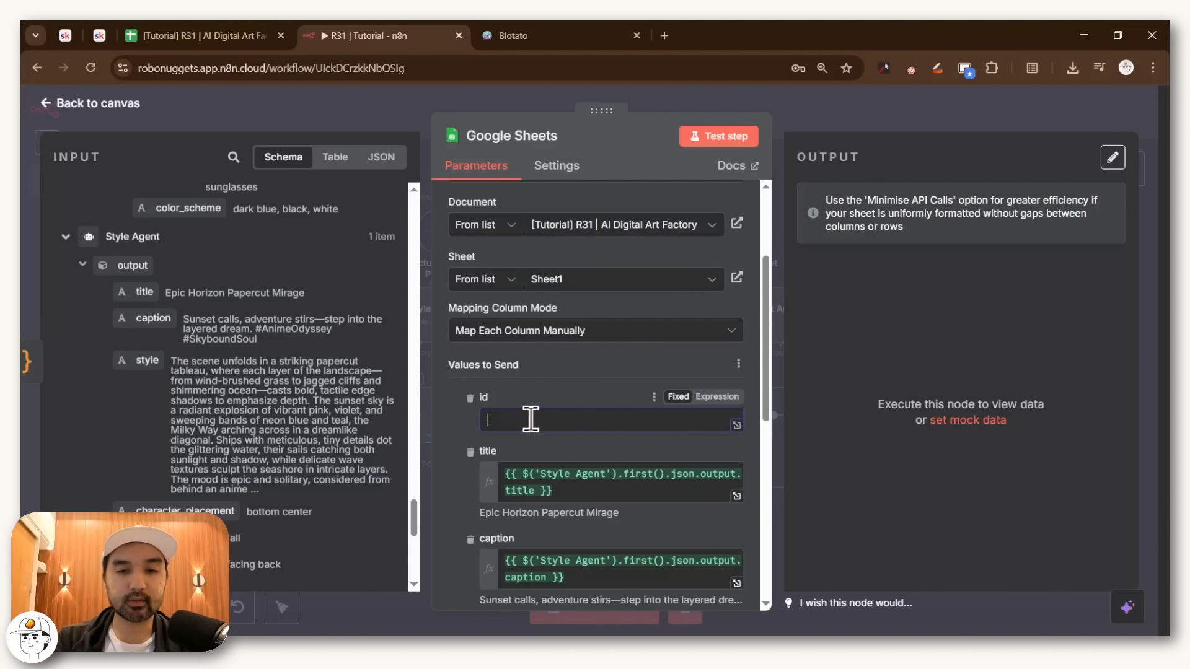
text(=)
text(=ROW()-1)
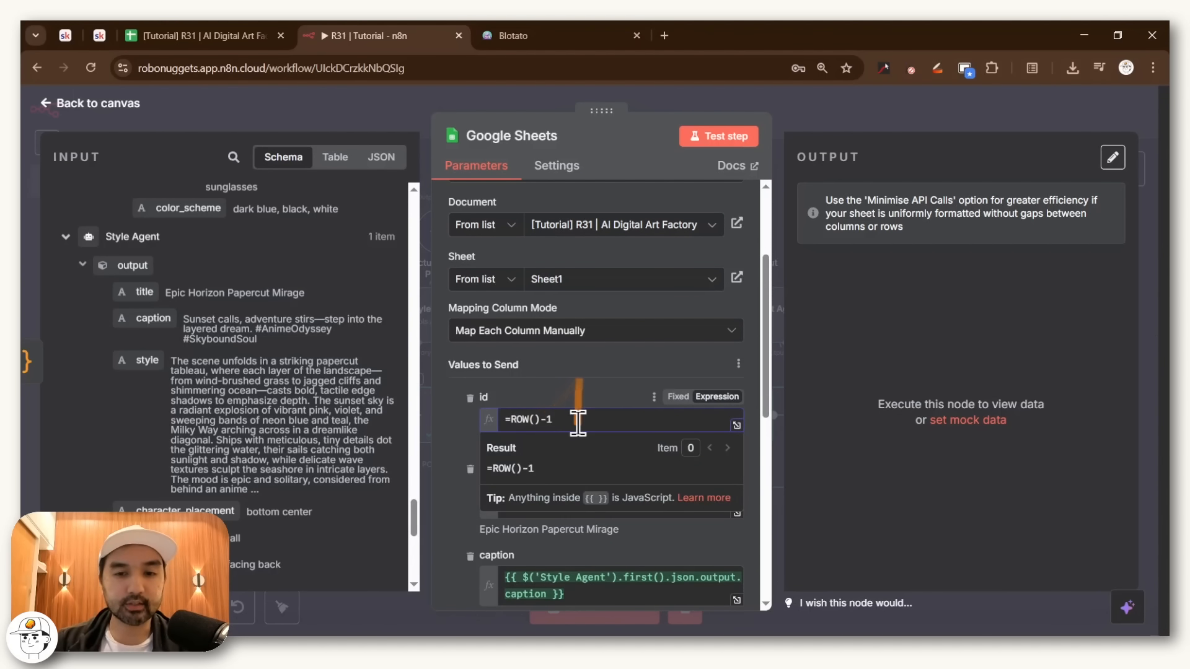
click(578, 389)
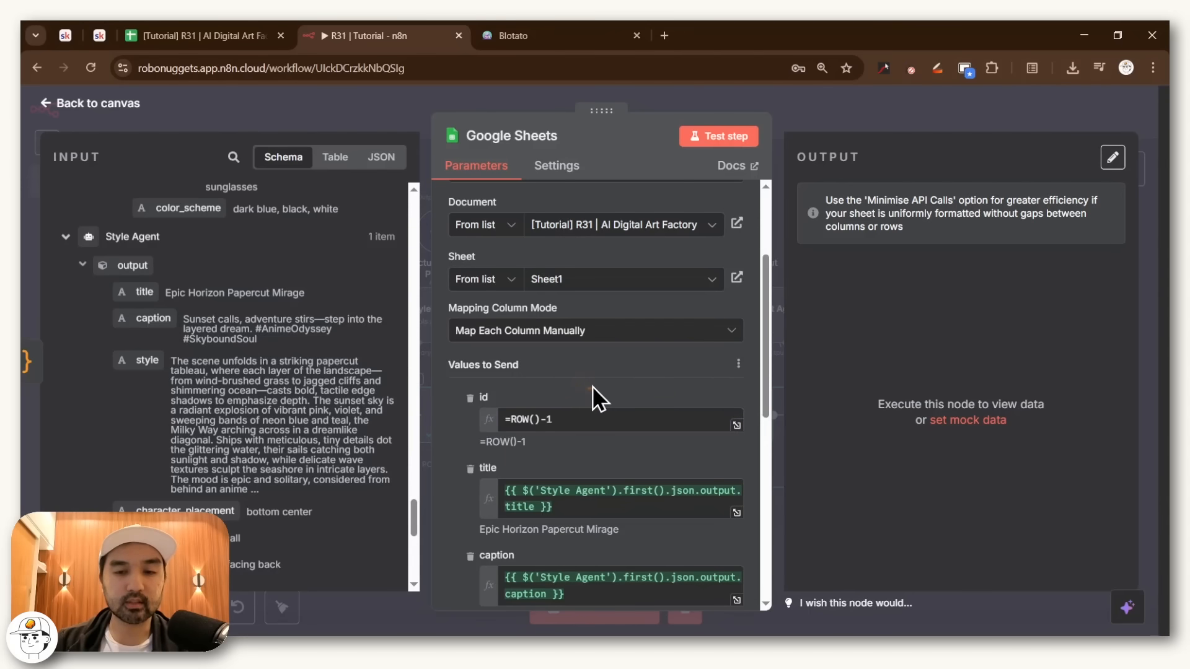
- Test the Google Sheets node and check the appended row and its id formula in the AI Digital Art Factory spreadsheet
click(734, 140)
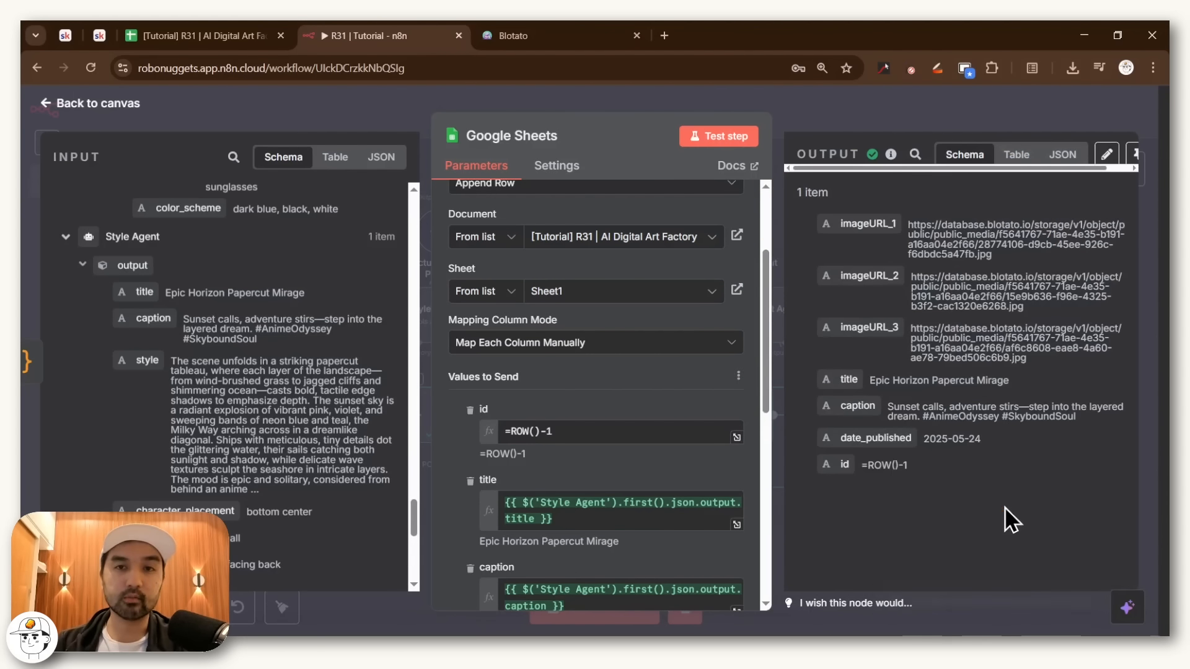
click(247, 35)
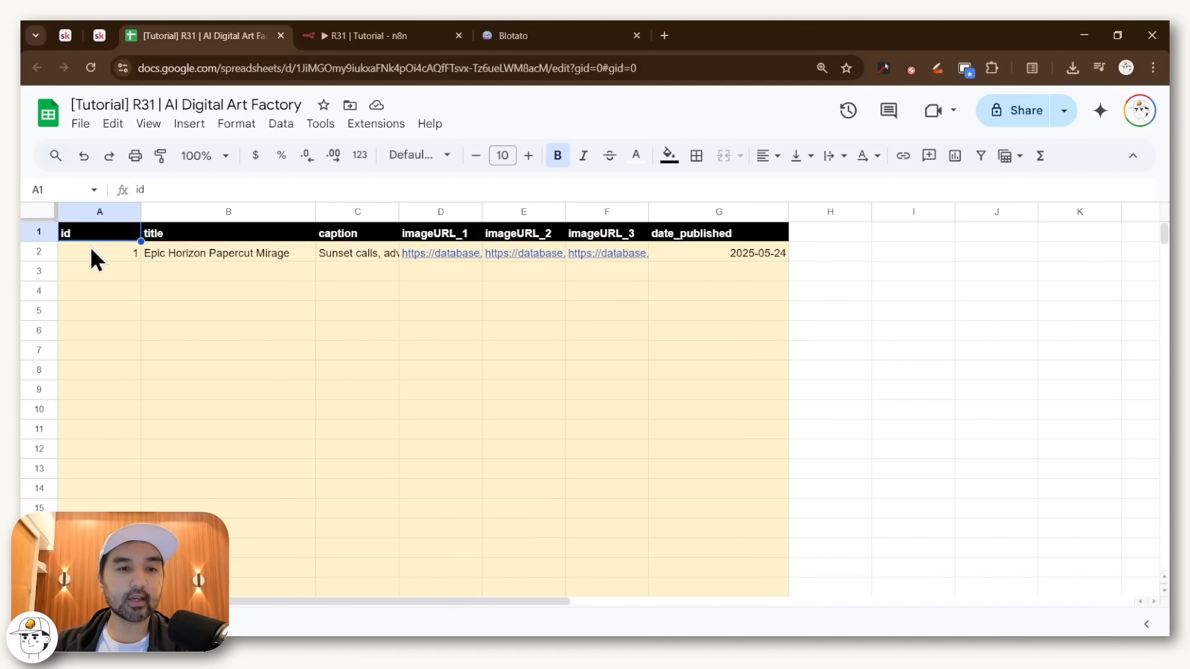
drag(90, 246, 648, 248)
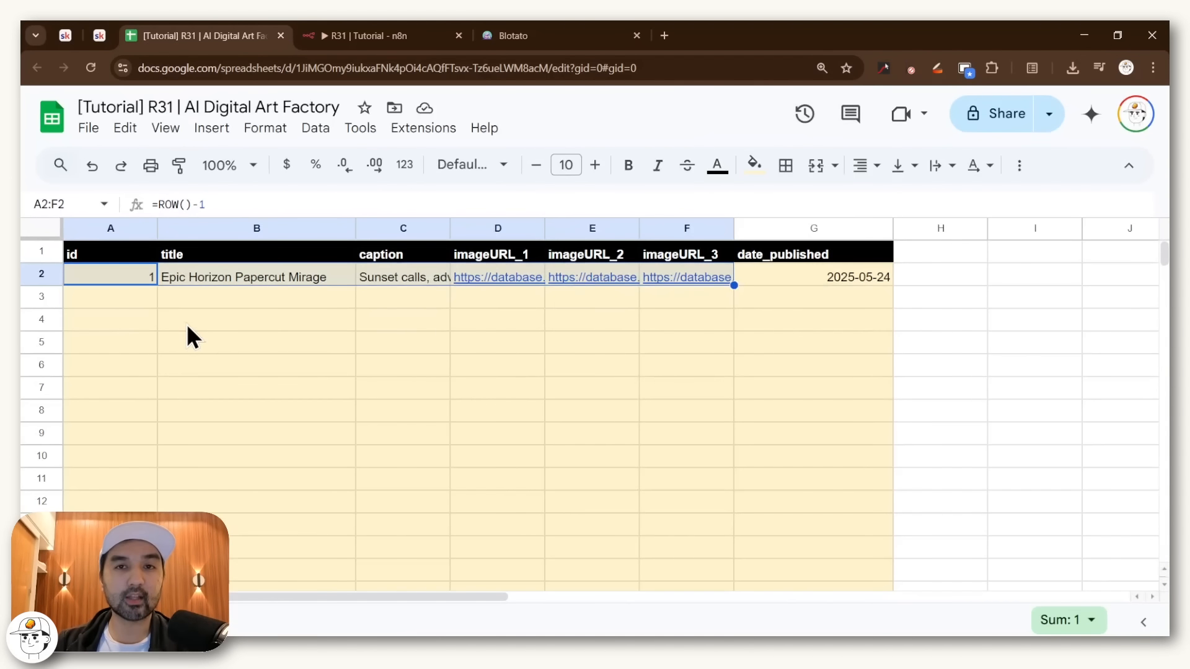
click(118, 277)
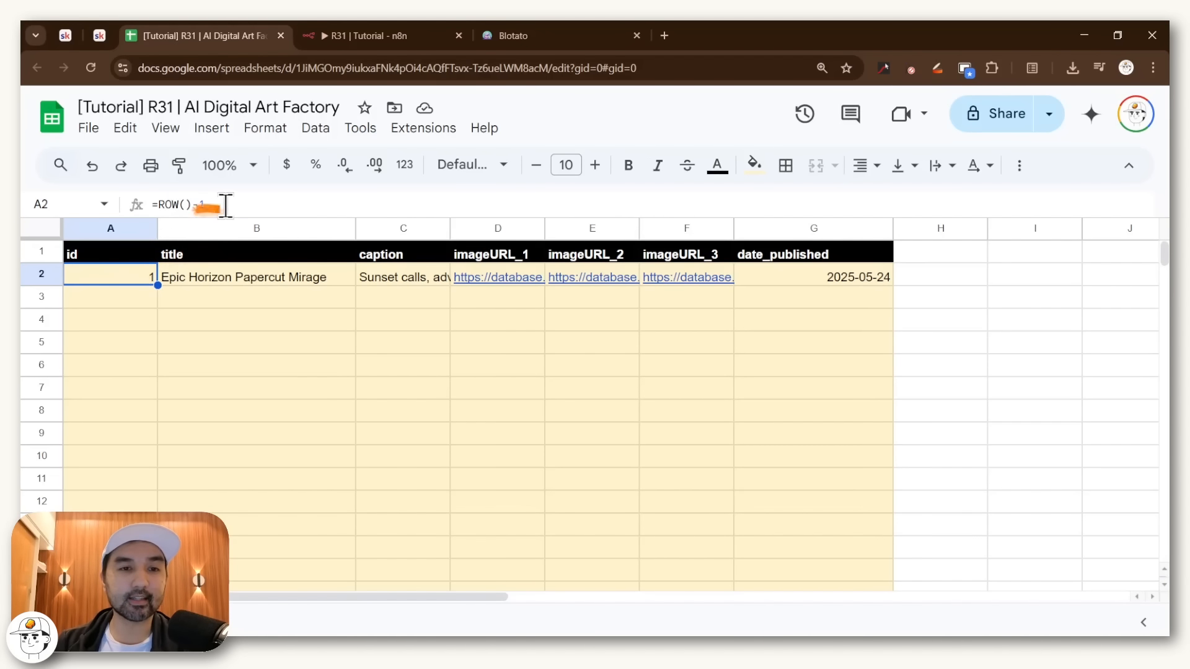
click(43, 272)
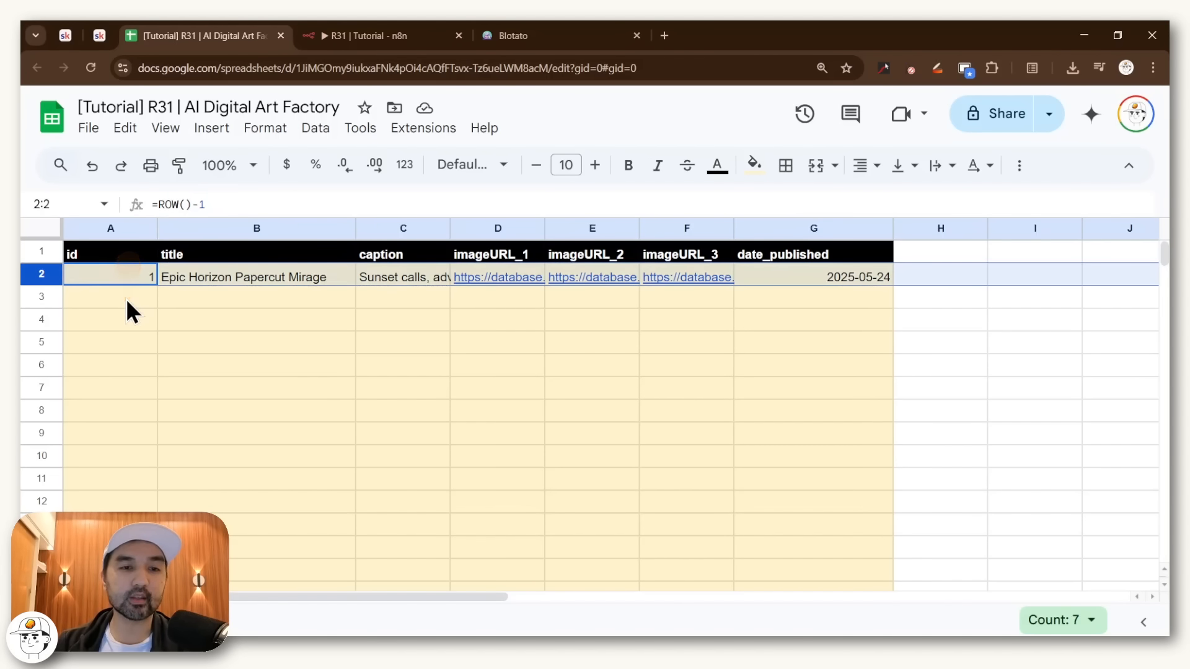
drag(124, 298, 843, 494)
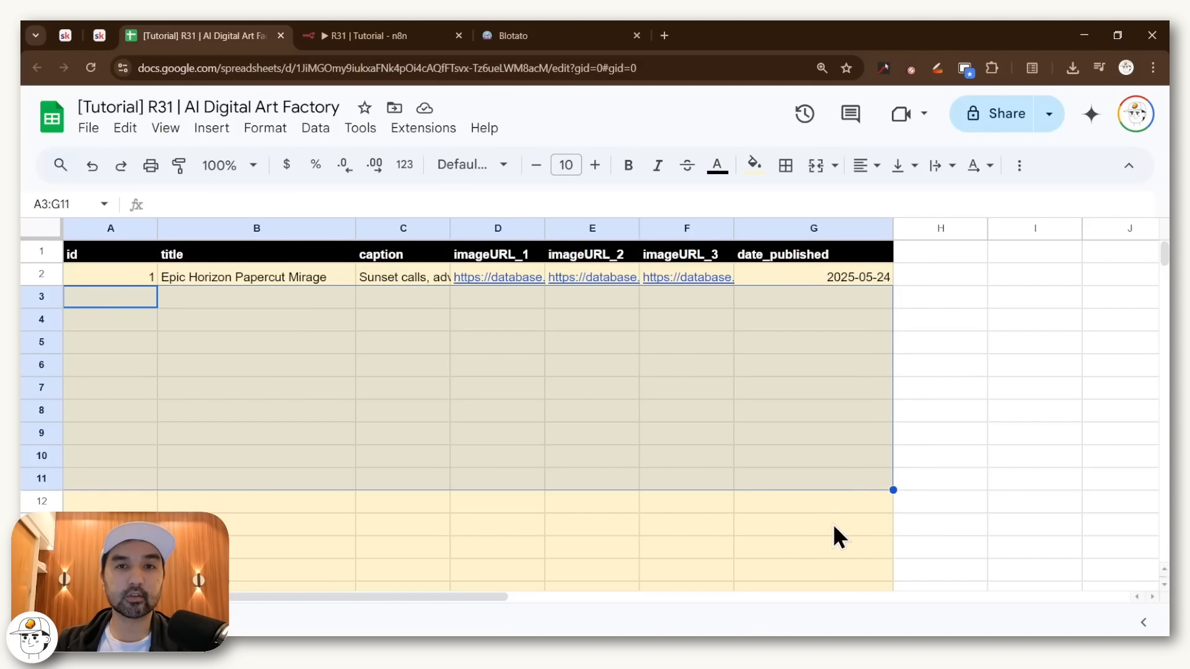
- Return to the n8n canvas, add an HTTP Request node after Google Sheets and rename it Tiktok
key(ctrl+Tab)
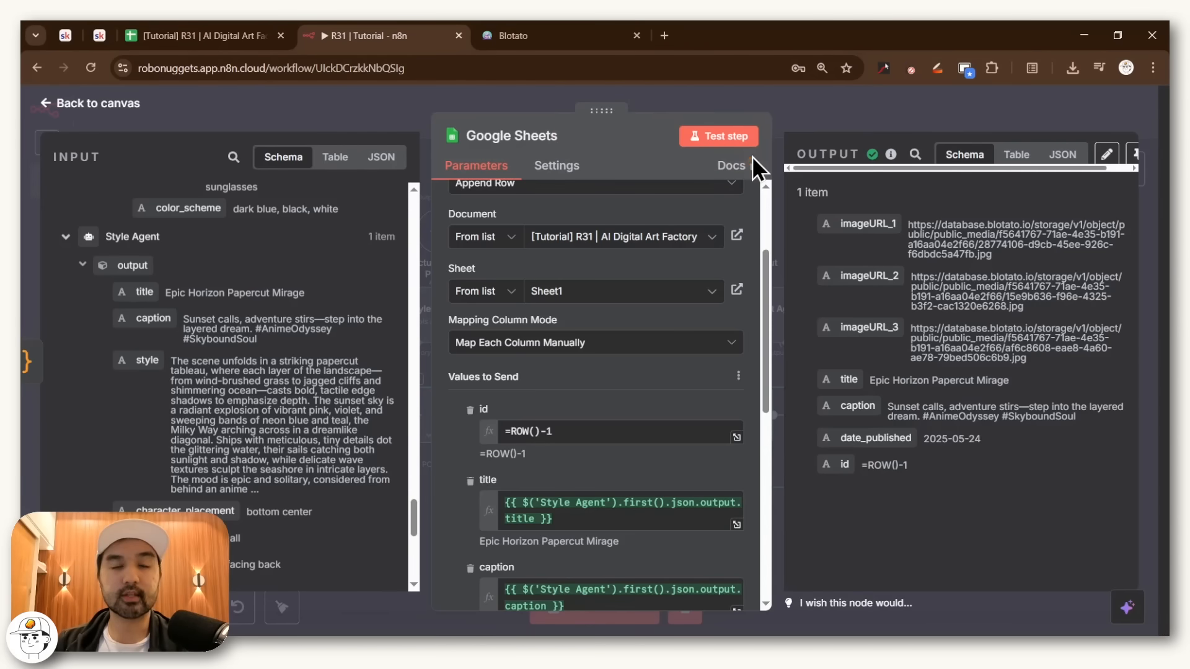
click(820, 122)
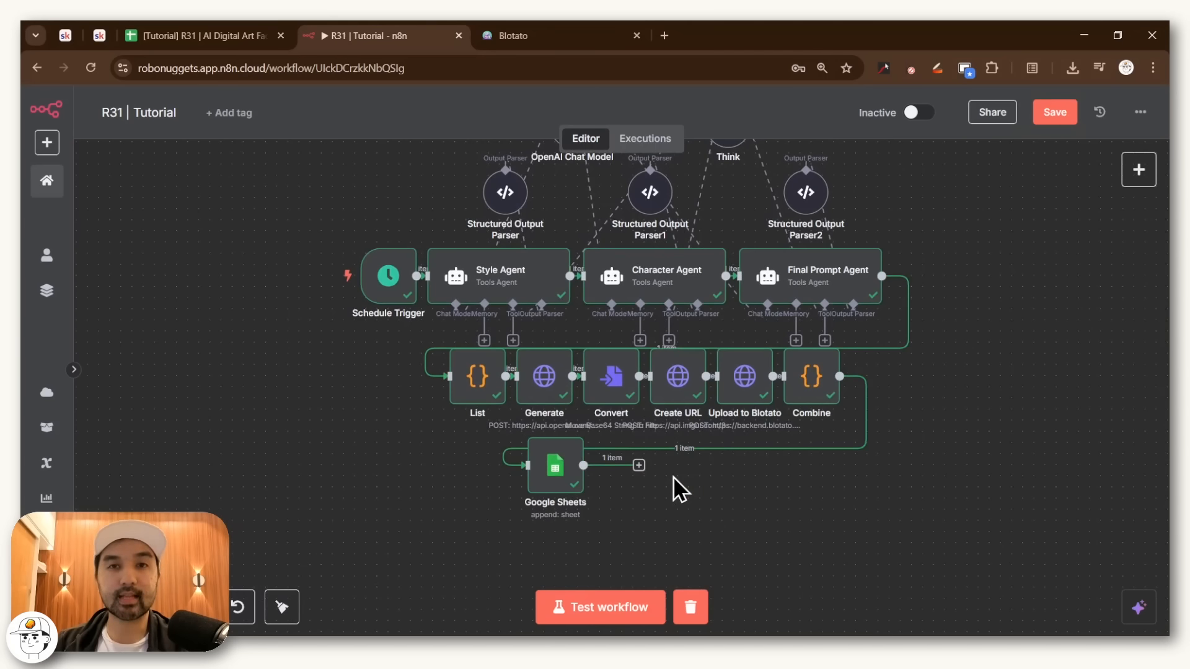
click(639, 465)
text(http)
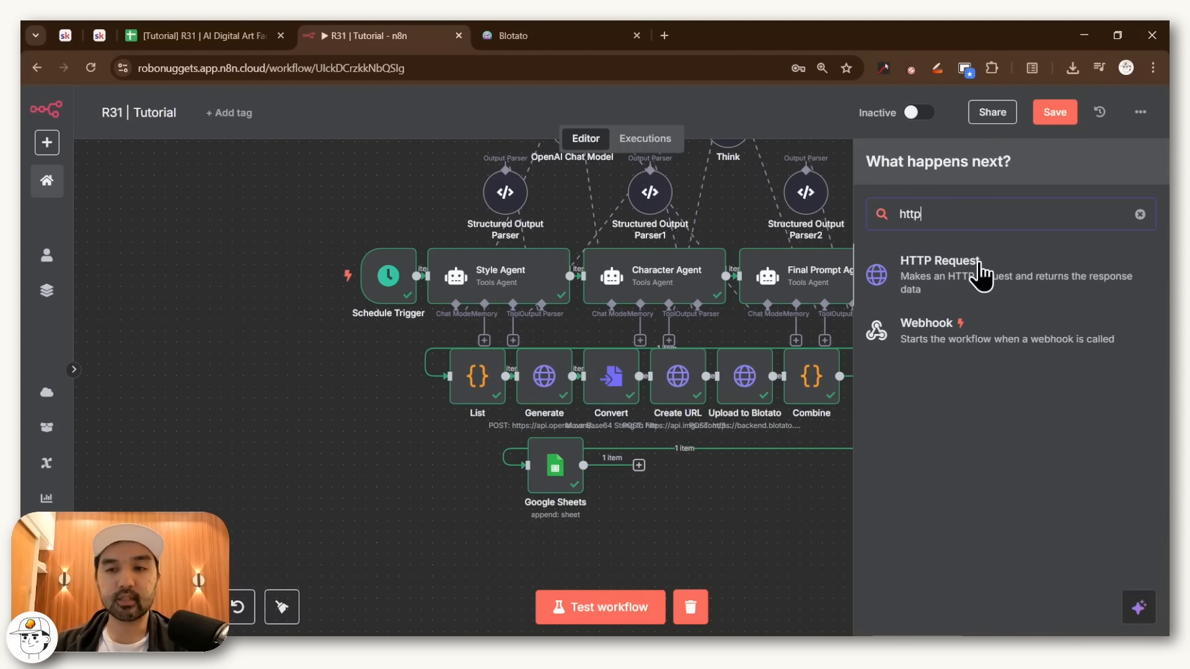
click(980, 273)
click(513, 128)
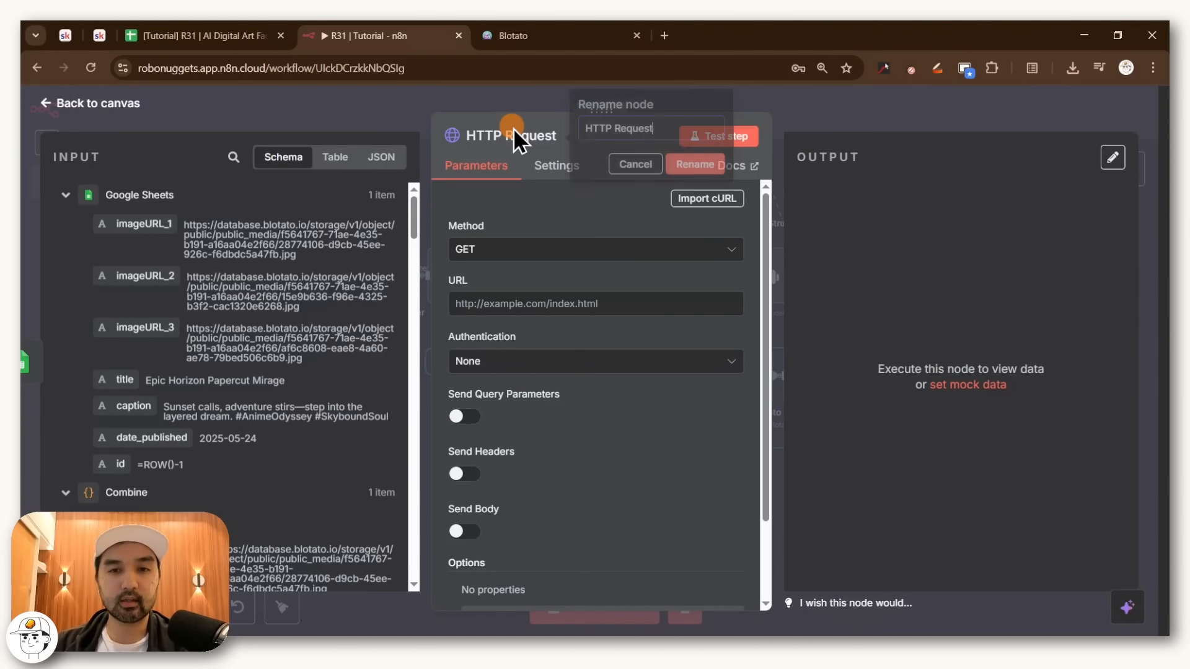
text(Tiktok)
key(Return)
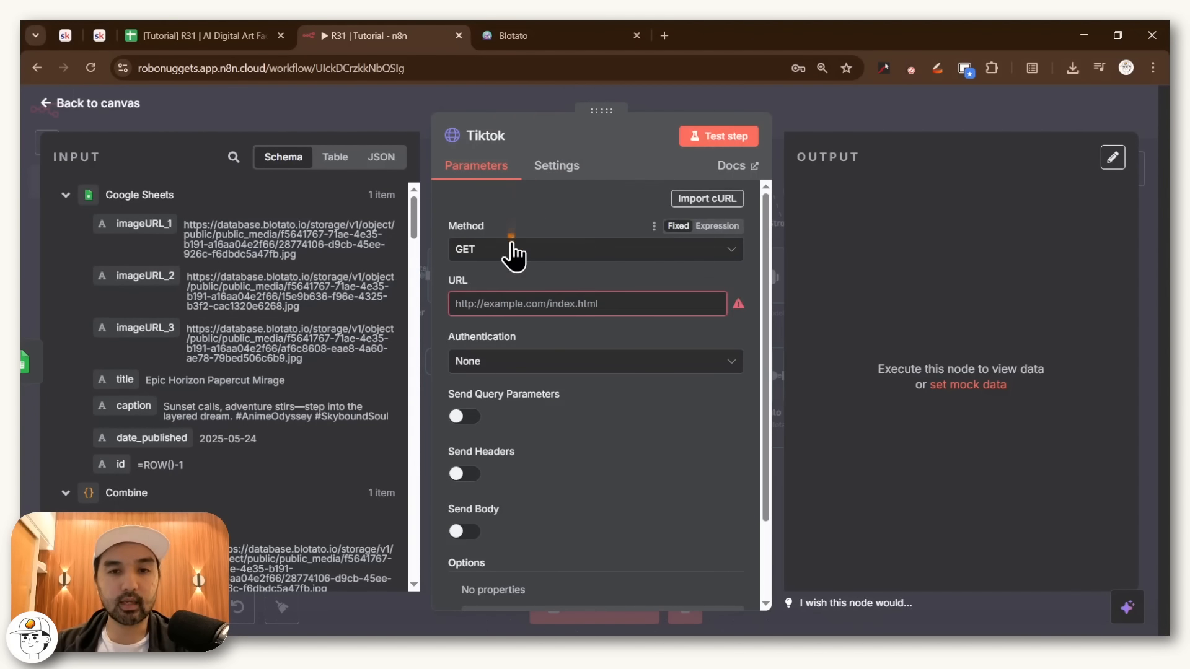
click(509, 251)
click(512, 432)
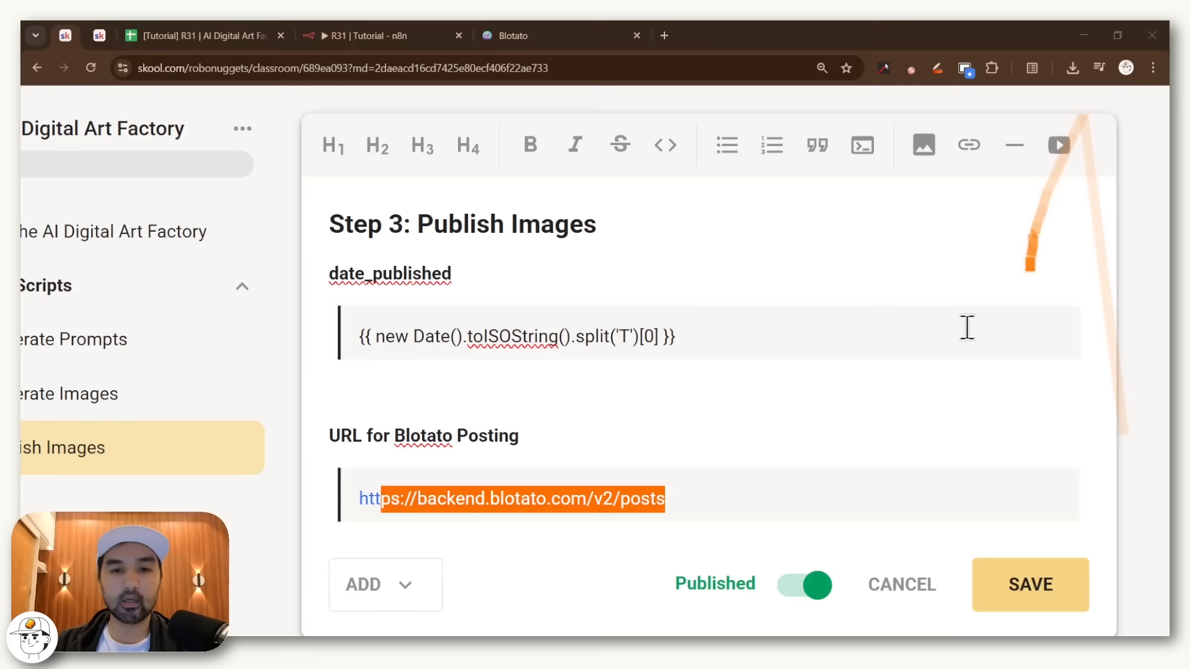
click(702, 498)
drag(706, 500, 329, 513)
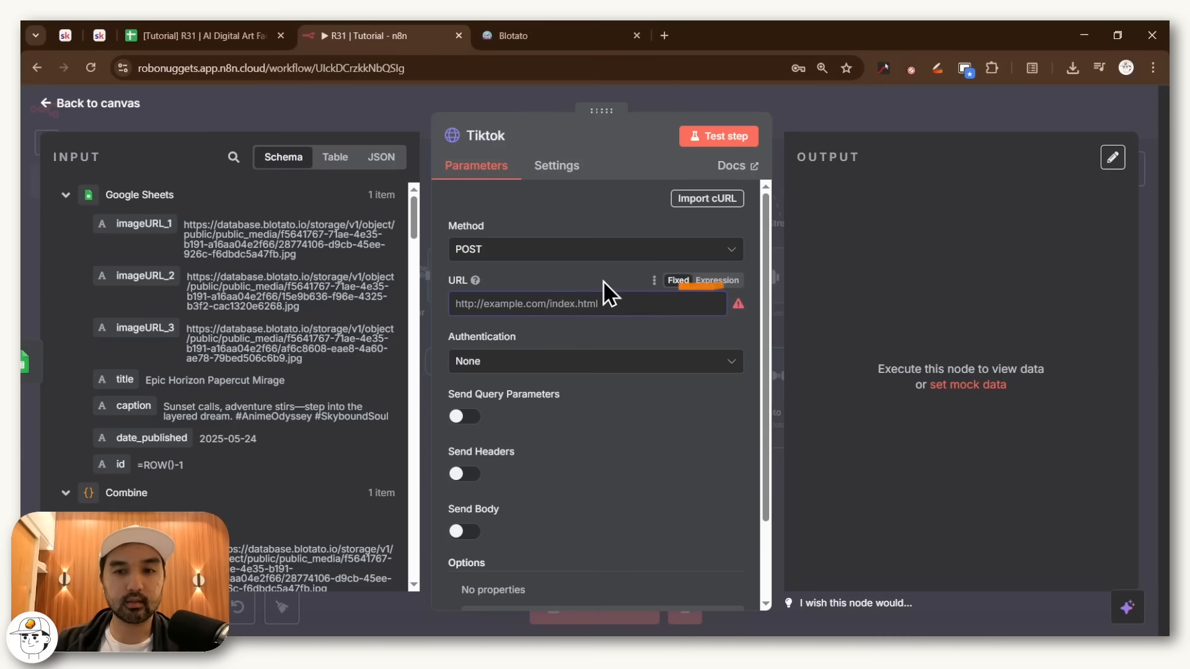
text(https://backend.blotato.com/v2/posts)
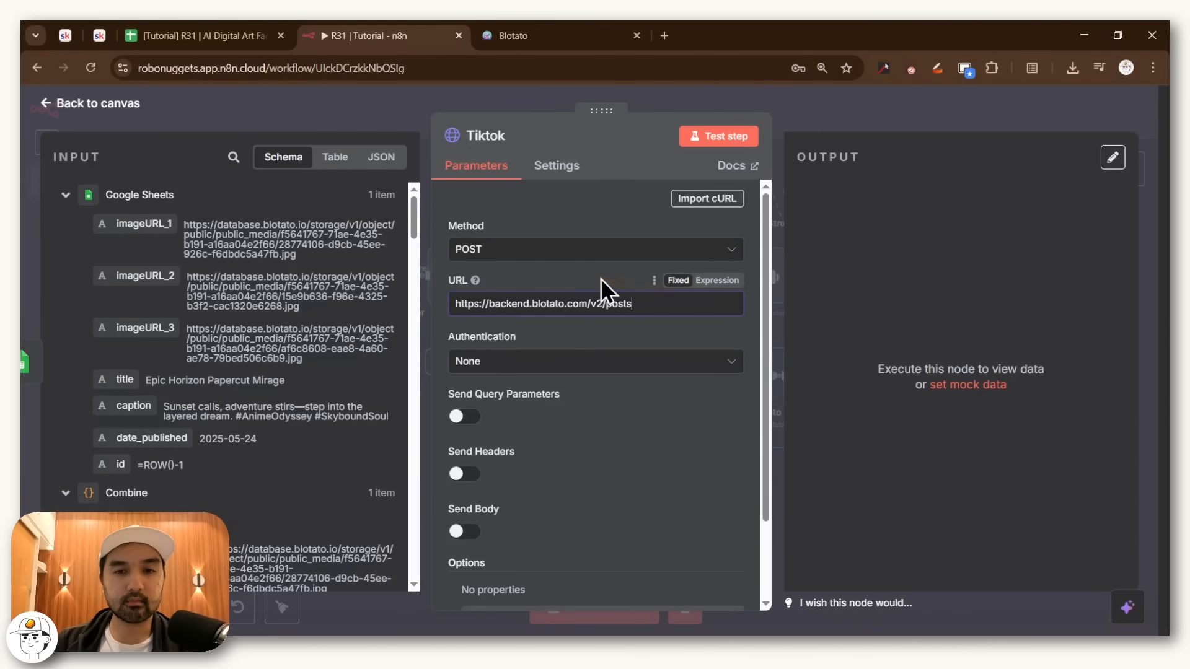
- Set the Tiktok node's authentication to Generic Credential Type with Header Auth, using the Blotato Credential course credential
click(517, 363)
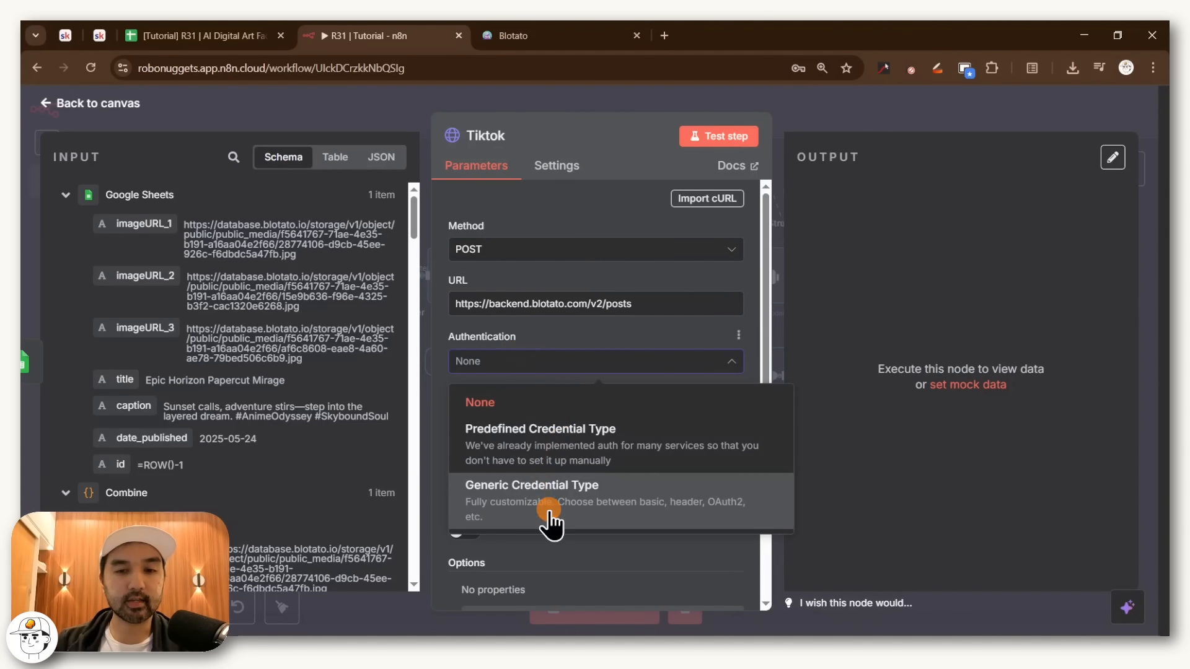
click(545, 493)
click(539, 417)
click(521, 301)
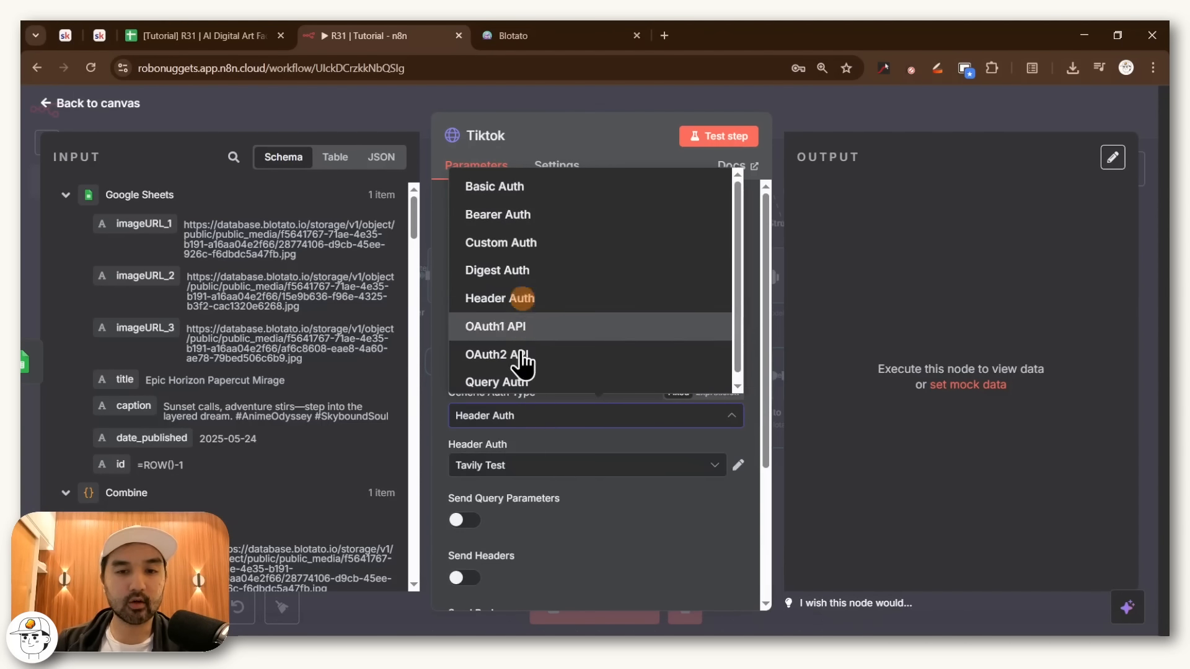
click(548, 465)
scroll(557, 347, up, 5)
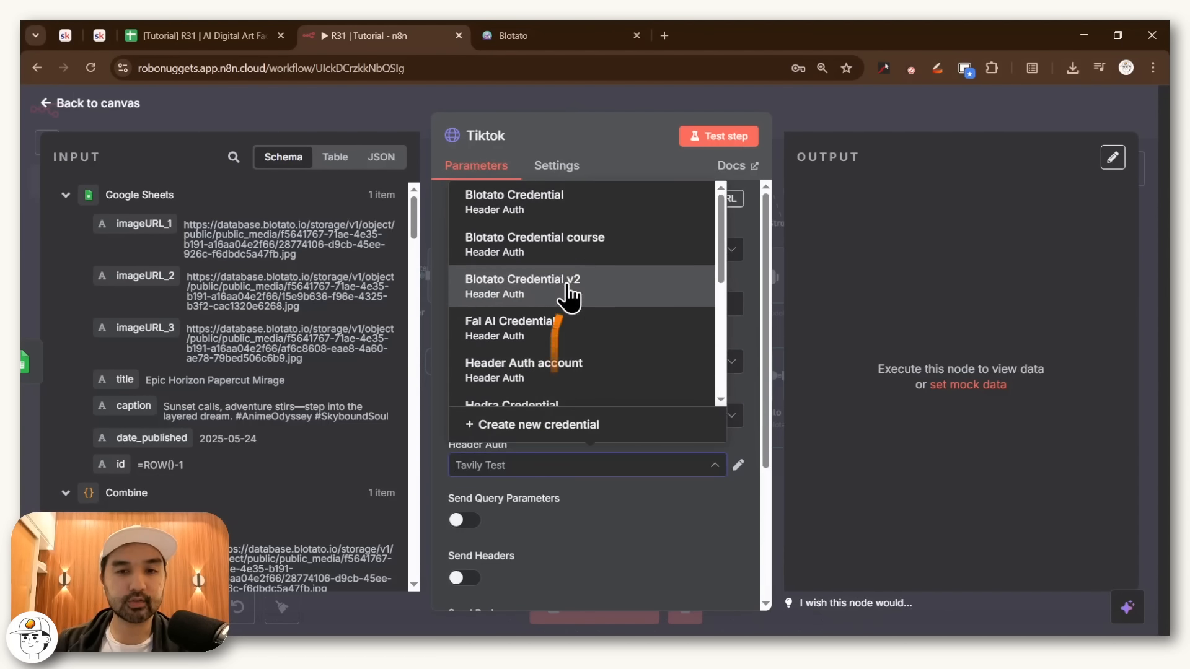
click(559, 237)
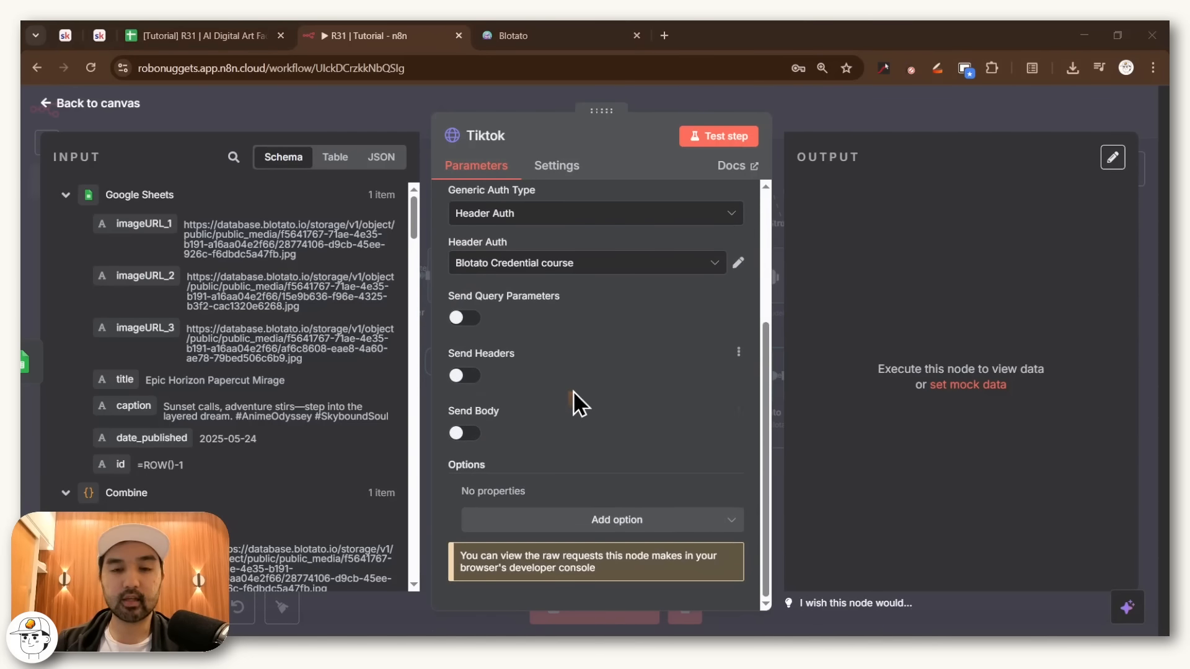
- Enable Send Body on the Tiktok node and specify the body Using JSON
click(464, 434)
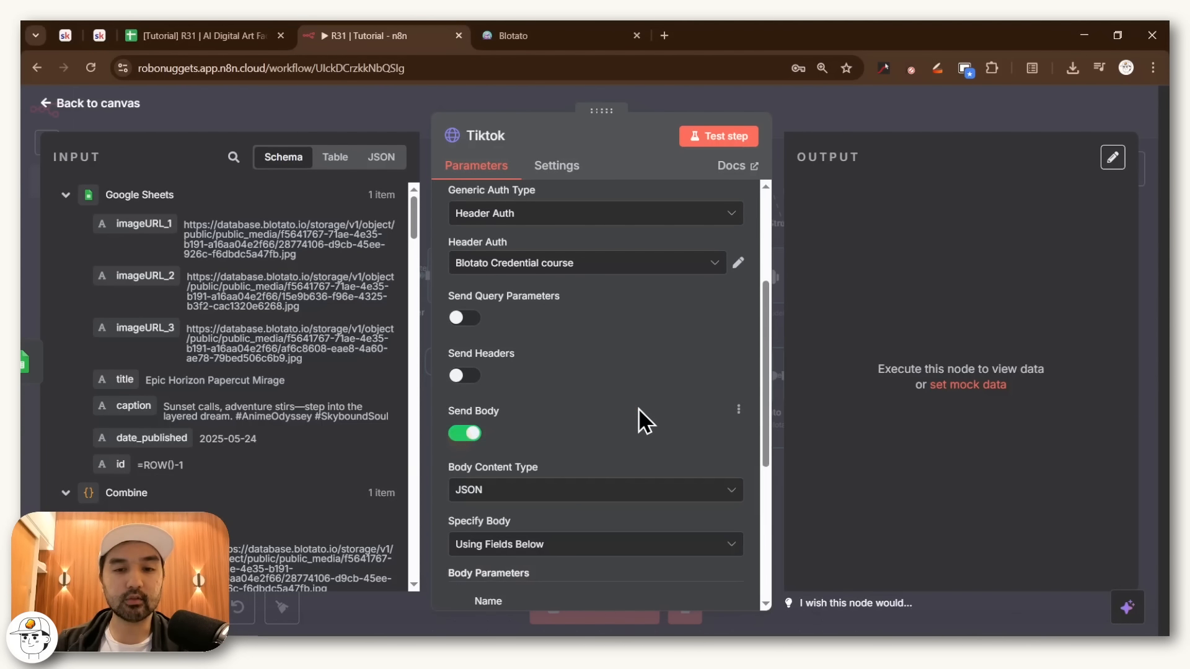
scroll(638, 410, down, 3)
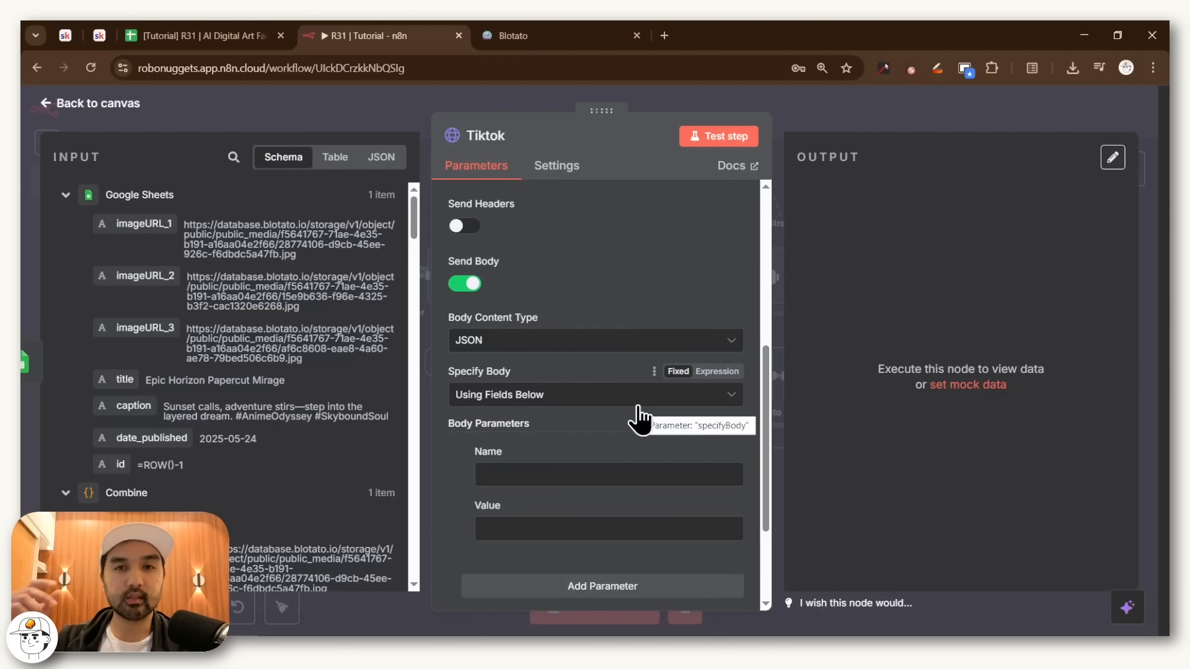
scroll(558, 298, down, 2)
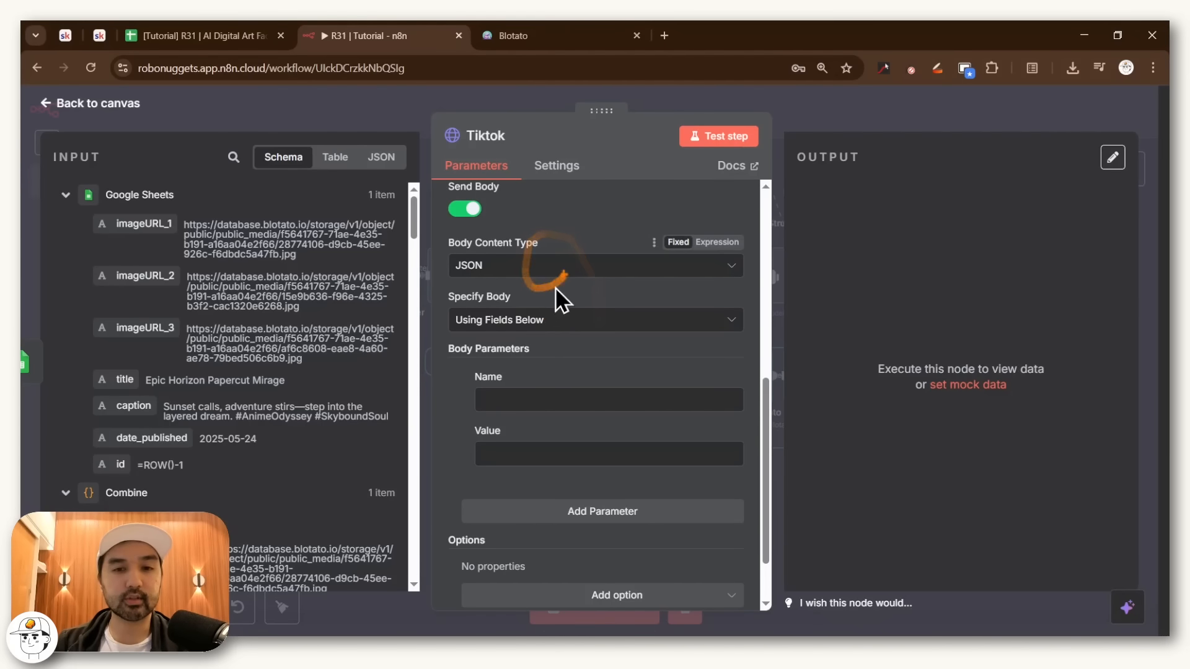
click(555, 320)
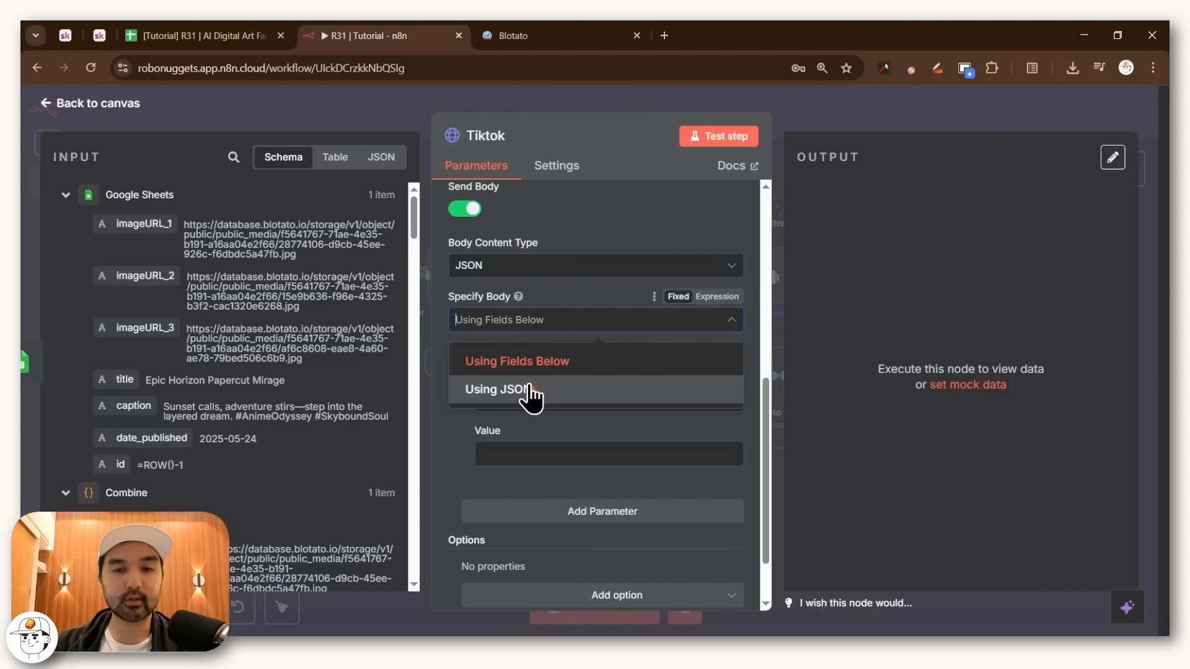
click(529, 388)
click(529, 387)
- Fill the JSON body, as an expression, with the "JSON for Tiktok Blotato Posting" code copied from the Skool lesson
click(580, 409)
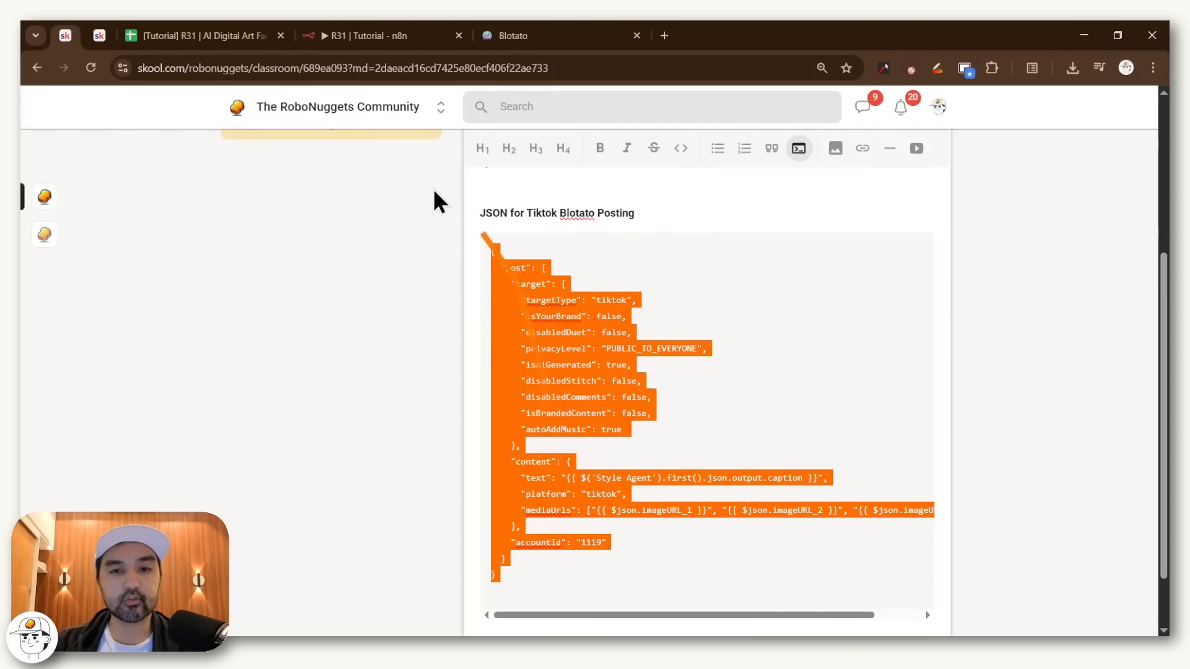
click(373, 36)
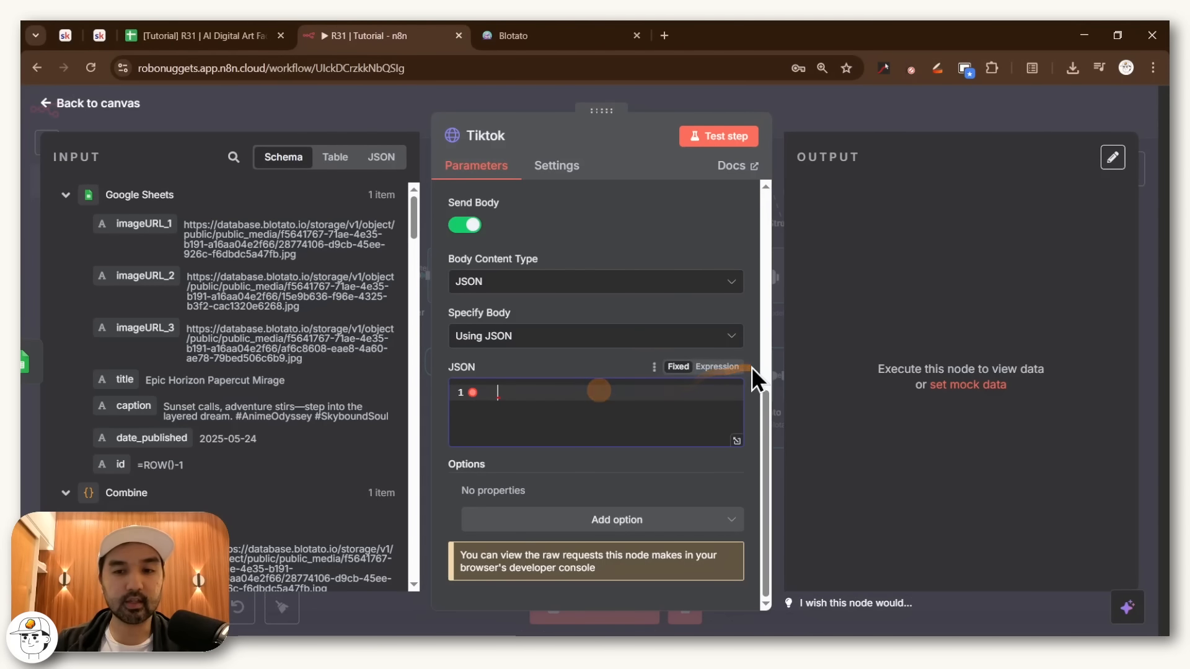
key(ctrl+v)
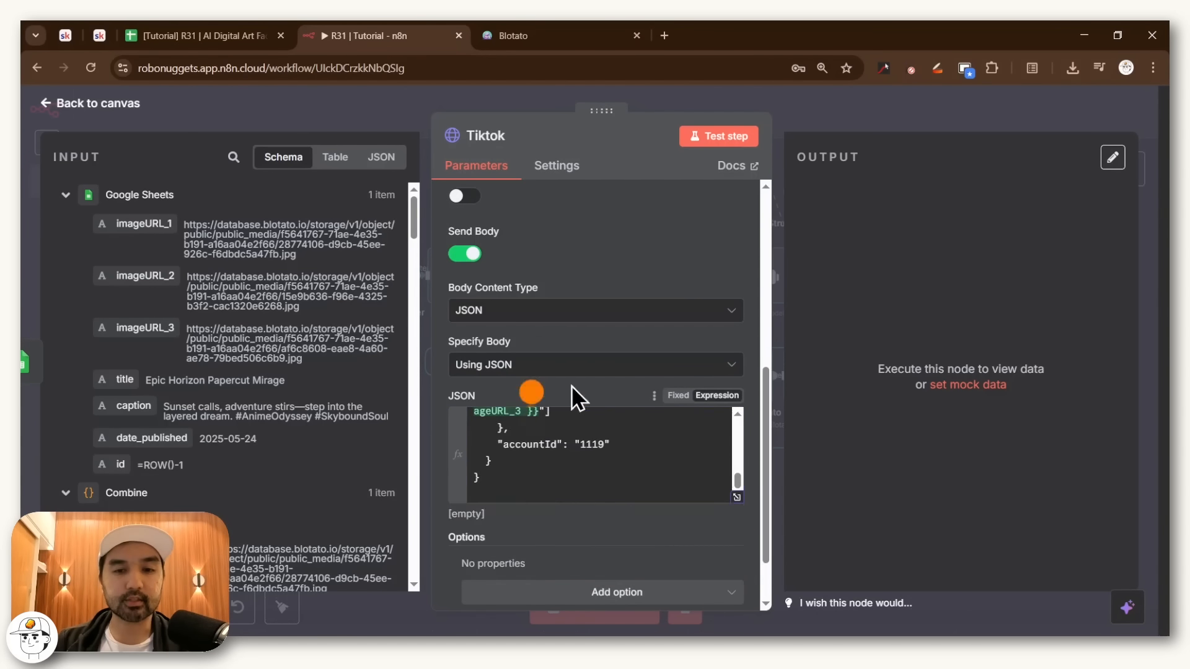
- Examine the target settings of the Tiktok node's JSON body in the expanded expression editor, including autoAddMusic
click(738, 497)
click(738, 499)
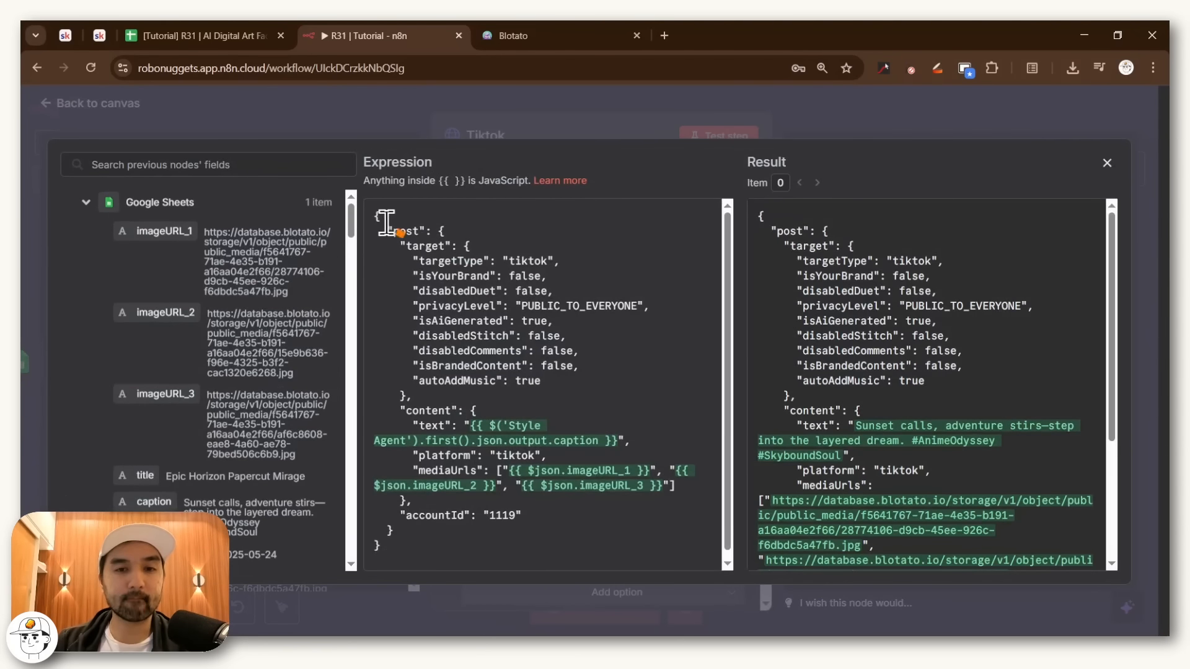
drag(384, 221, 595, 370)
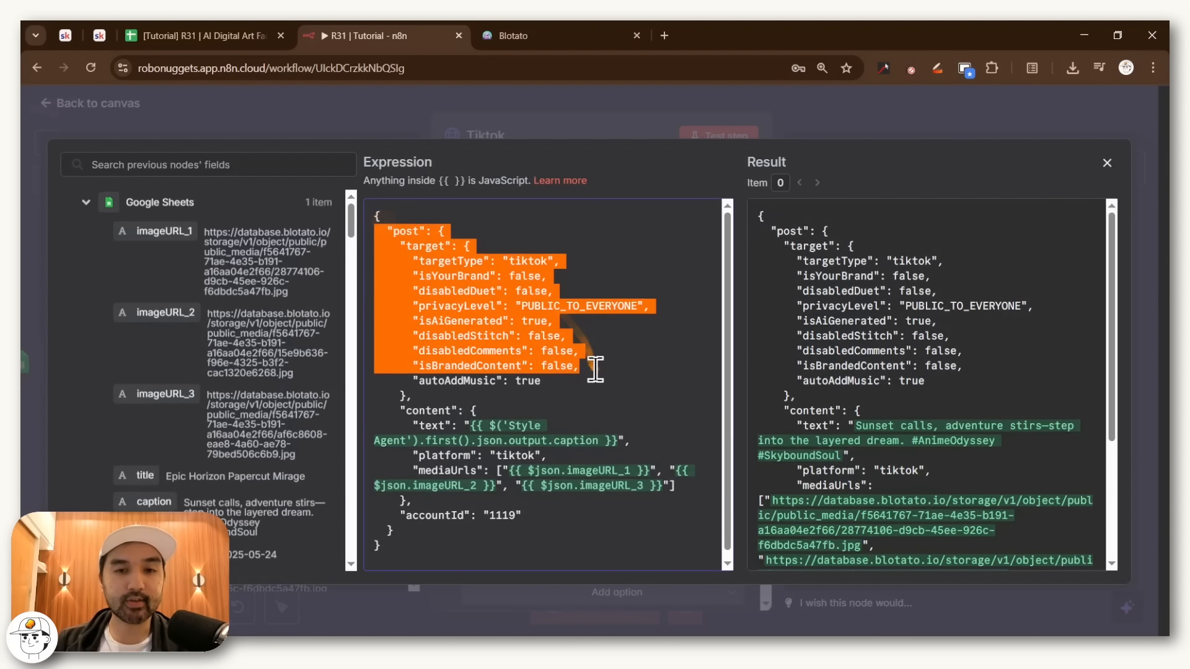
click(595, 370)
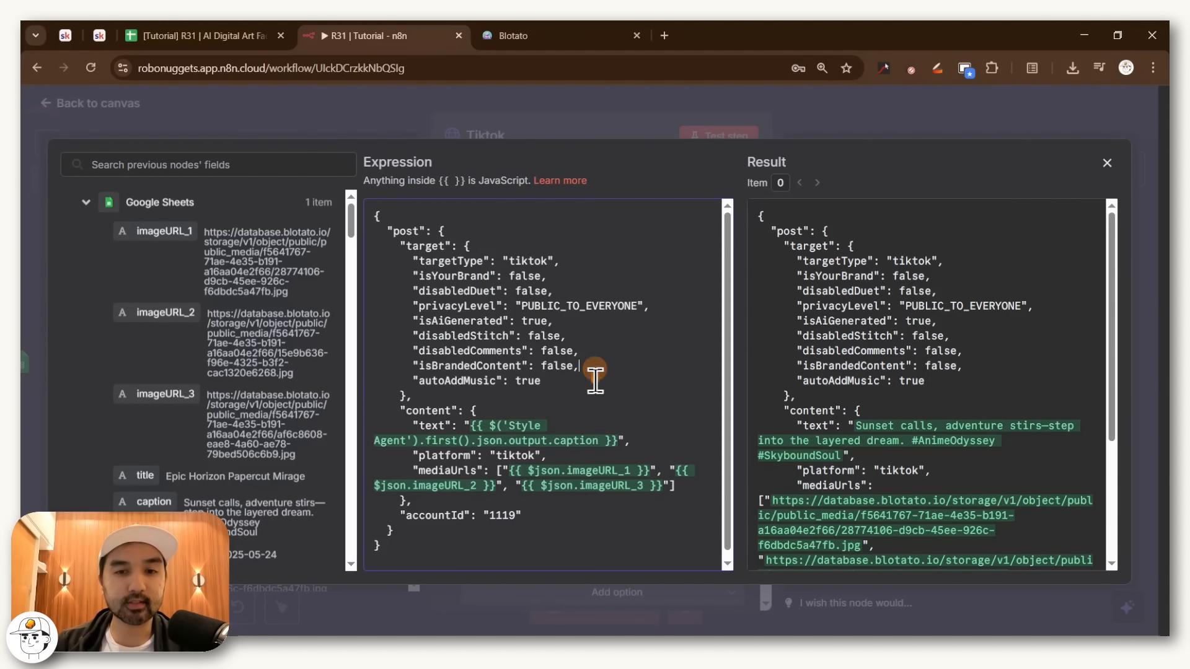
drag(600, 368, 428, 247)
click(592, 313)
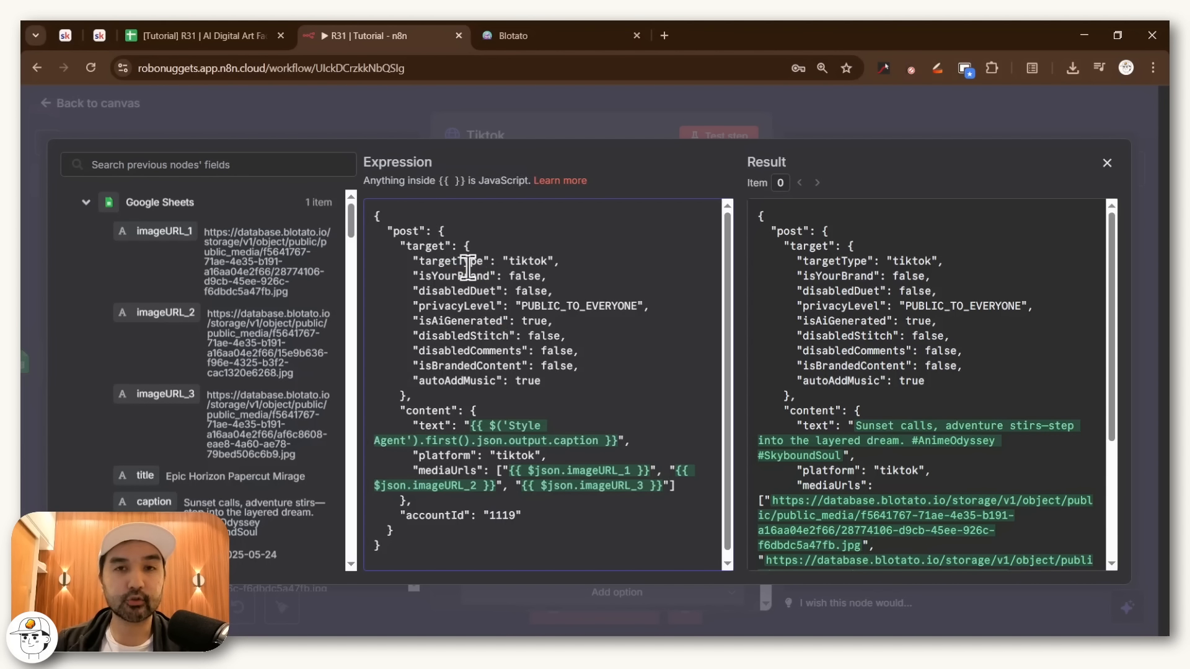
drag(399, 380, 566, 380)
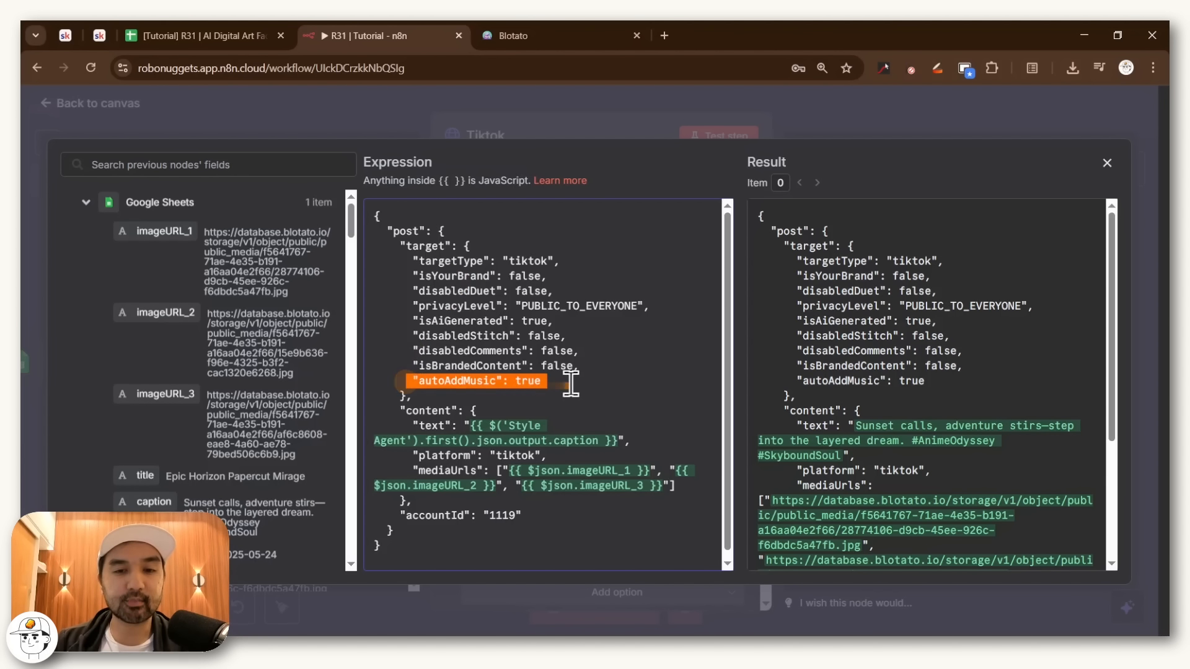
click(571, 381)
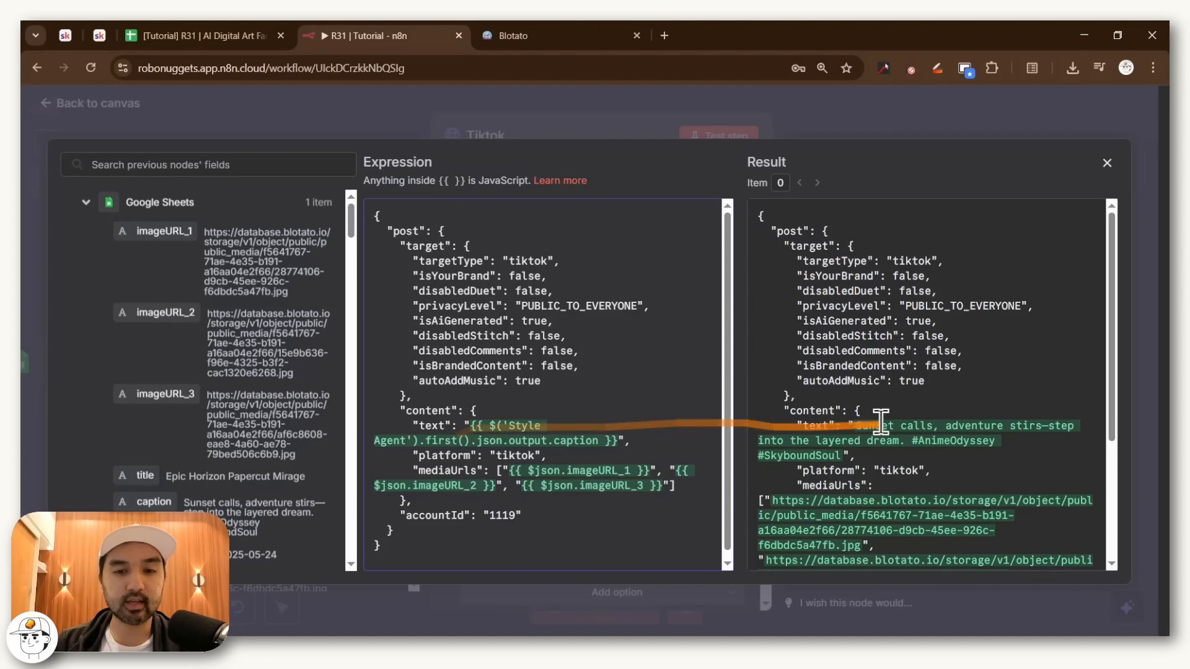
- Rebuild the content text expression from the Style Agent's output caption, replacing item with first()
drag(859, 426, 854, 457)
click(514, 425)
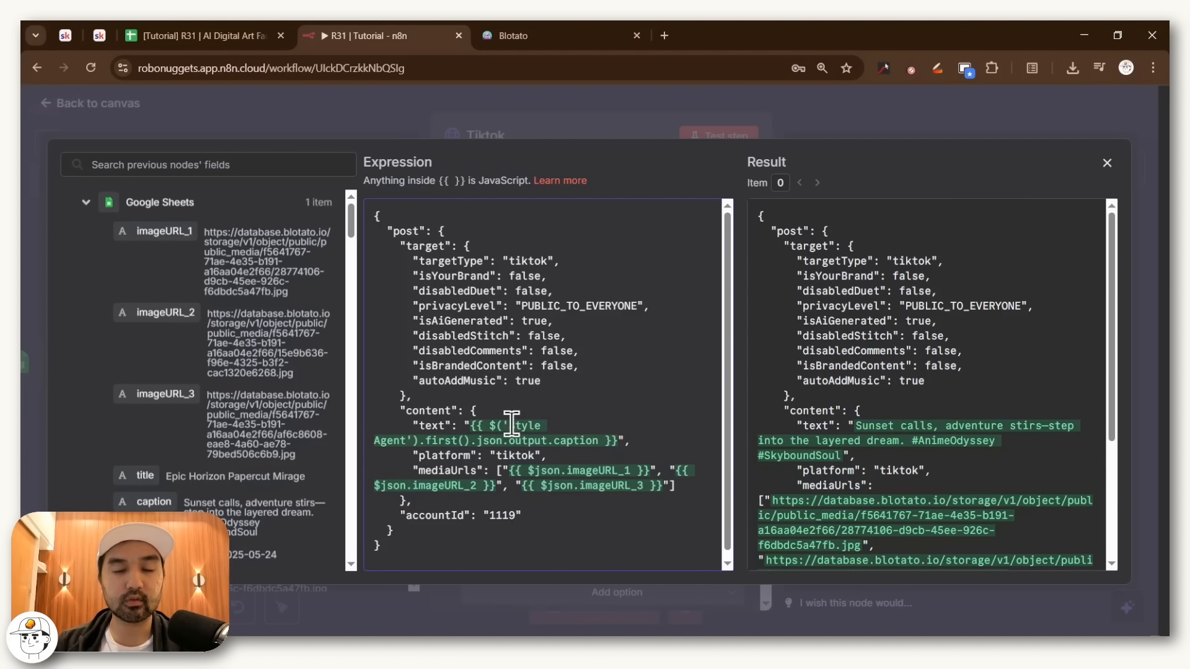
drag(509, 426, 399, 436)
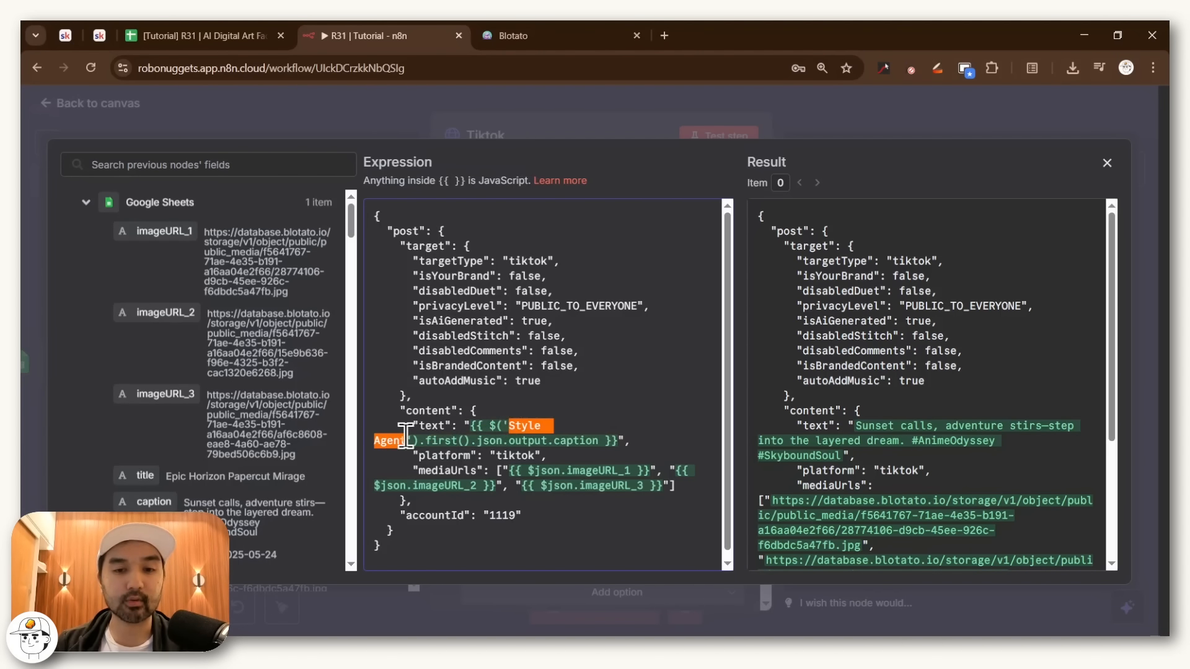
scroll(576, 447, down, 1)
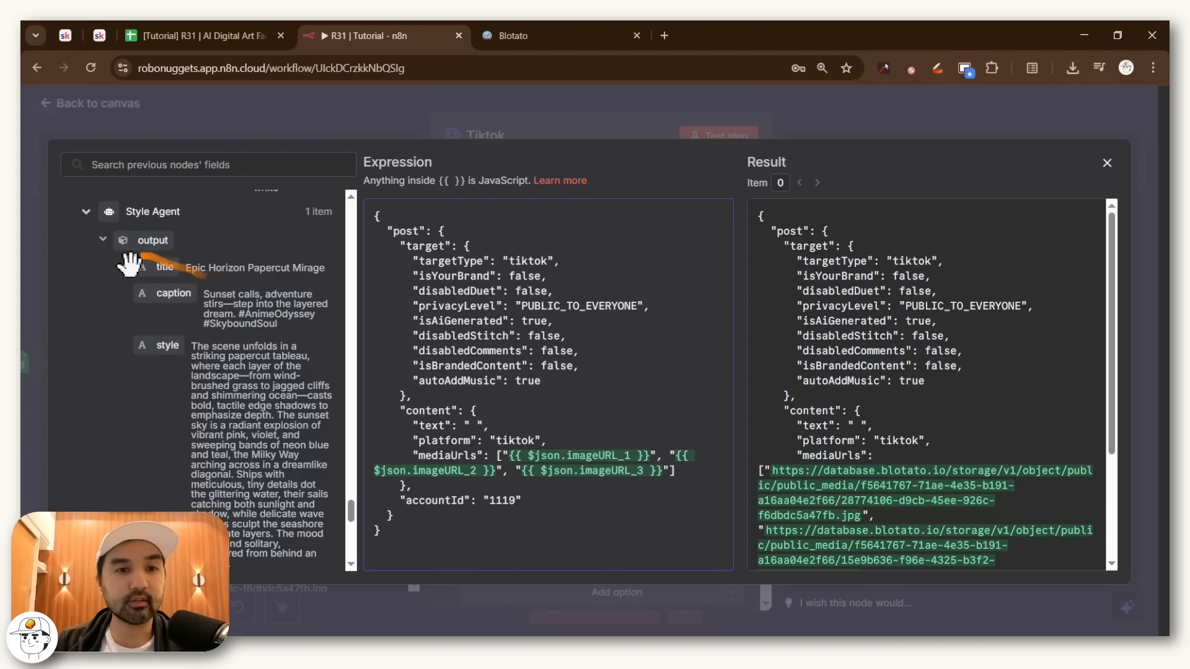
drag(151, 293, 472, 426)
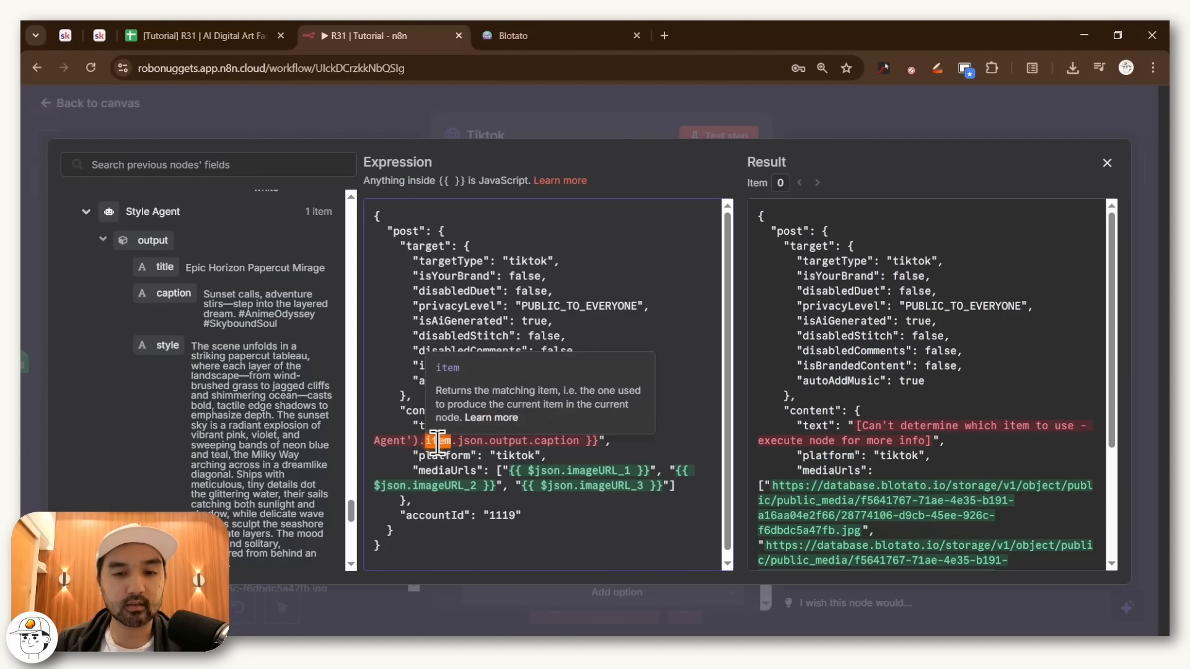
double_click(434, 440)
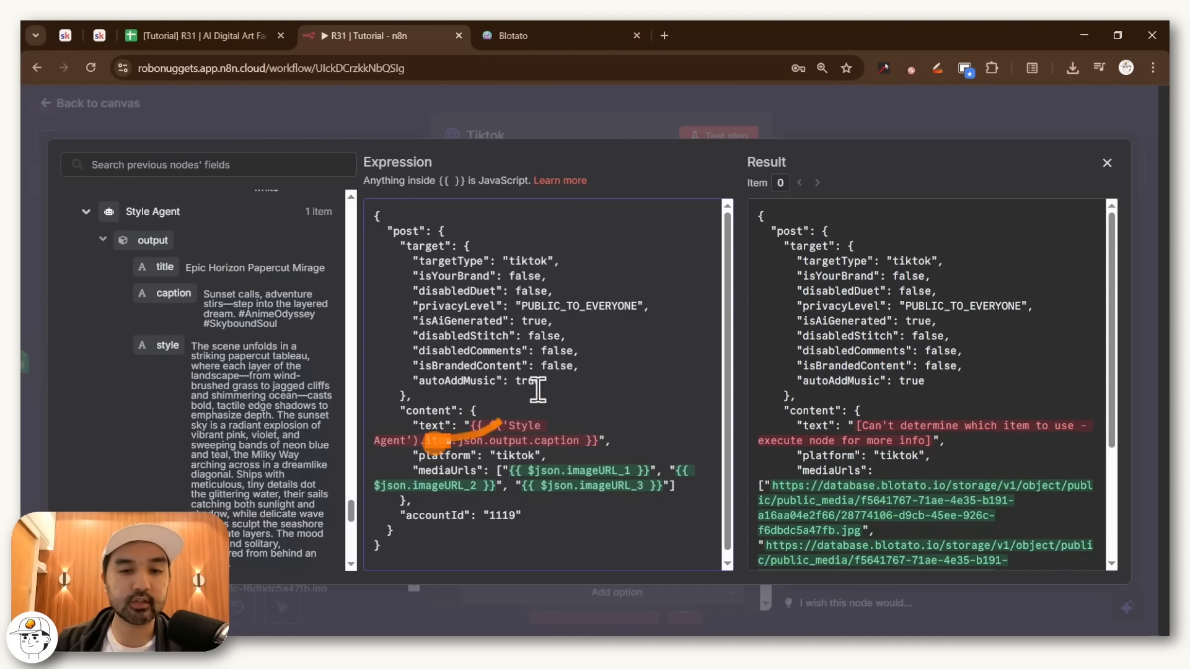
text(first())
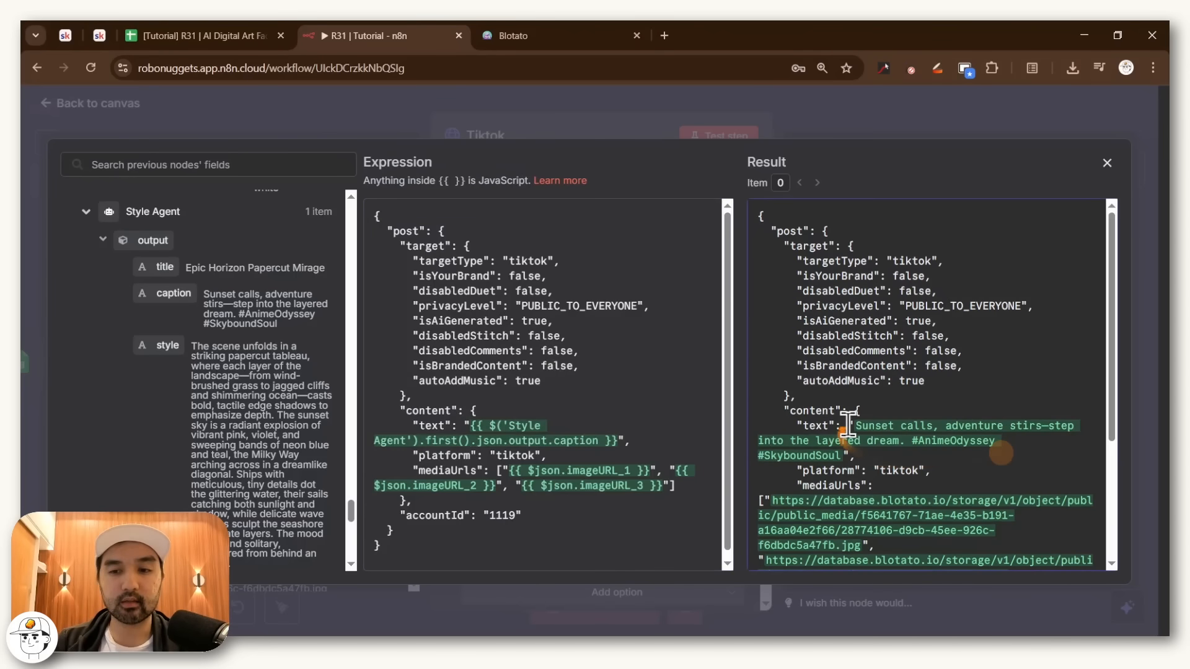
- Examine the three imageURL expressions in mediaUrls and the image links they resolve to
click(517, 466)
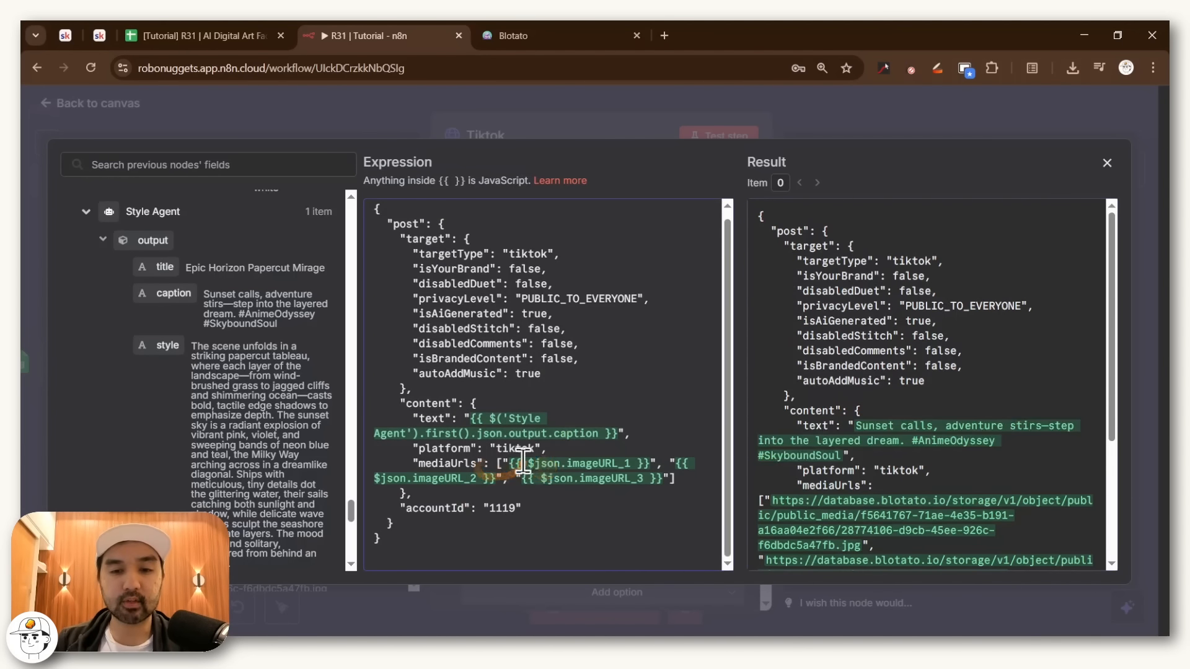
scroll(904, 338, down, 3)
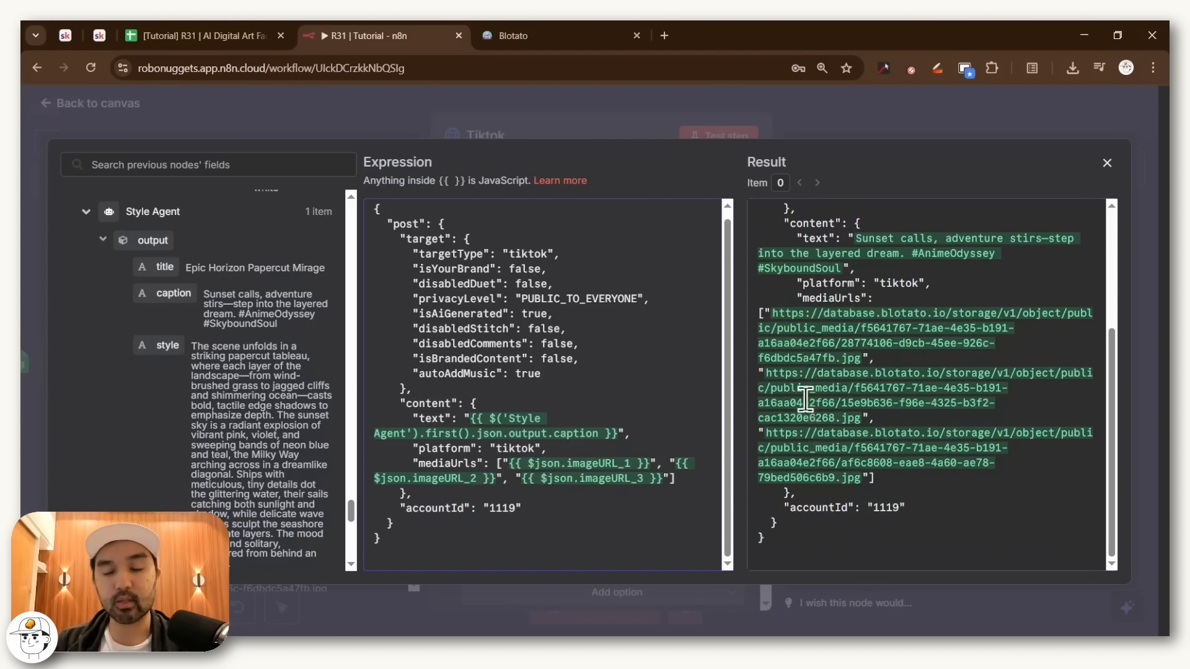
drag(875, 478, 766, 318)
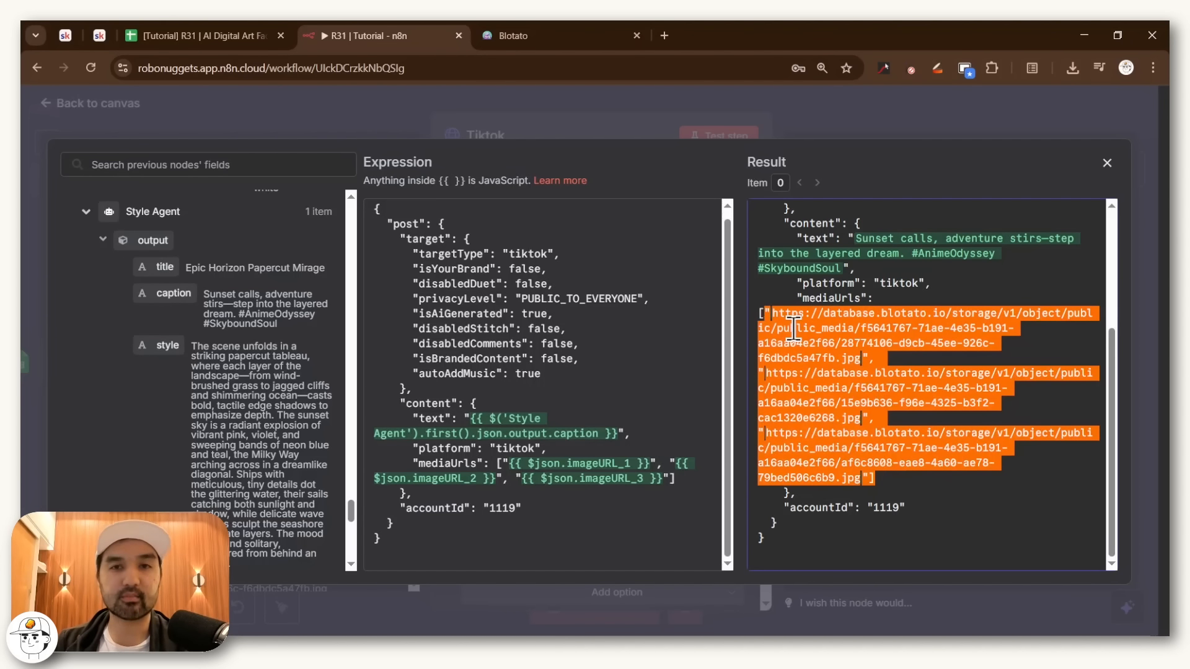
click(916, 330)
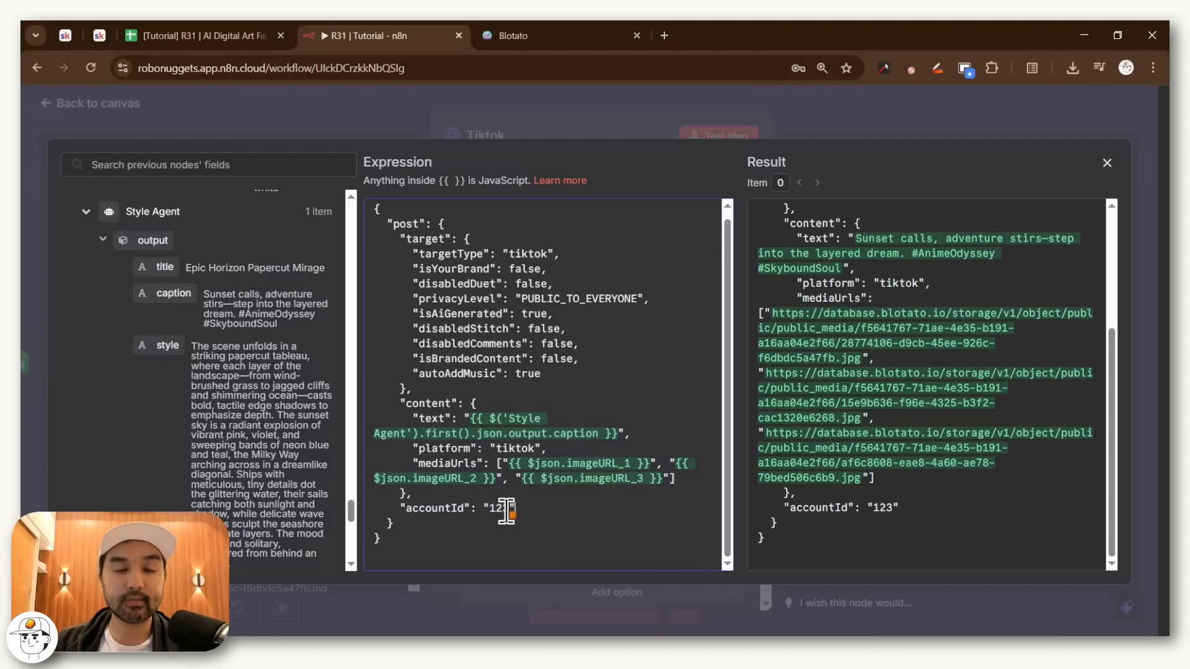
- Set the JSON body's accountId to the TikTok account ID copied from the Blotato settings and test the Tiktok node
double_click(503, 510)
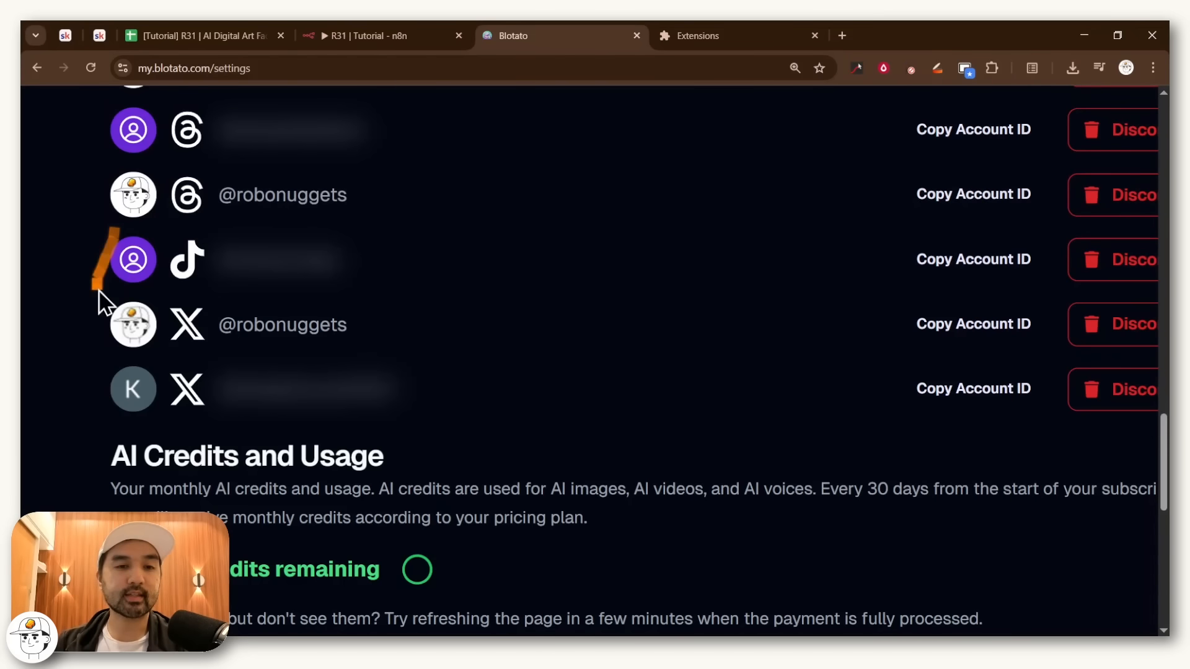
click(928, 272)
click(368, 36)
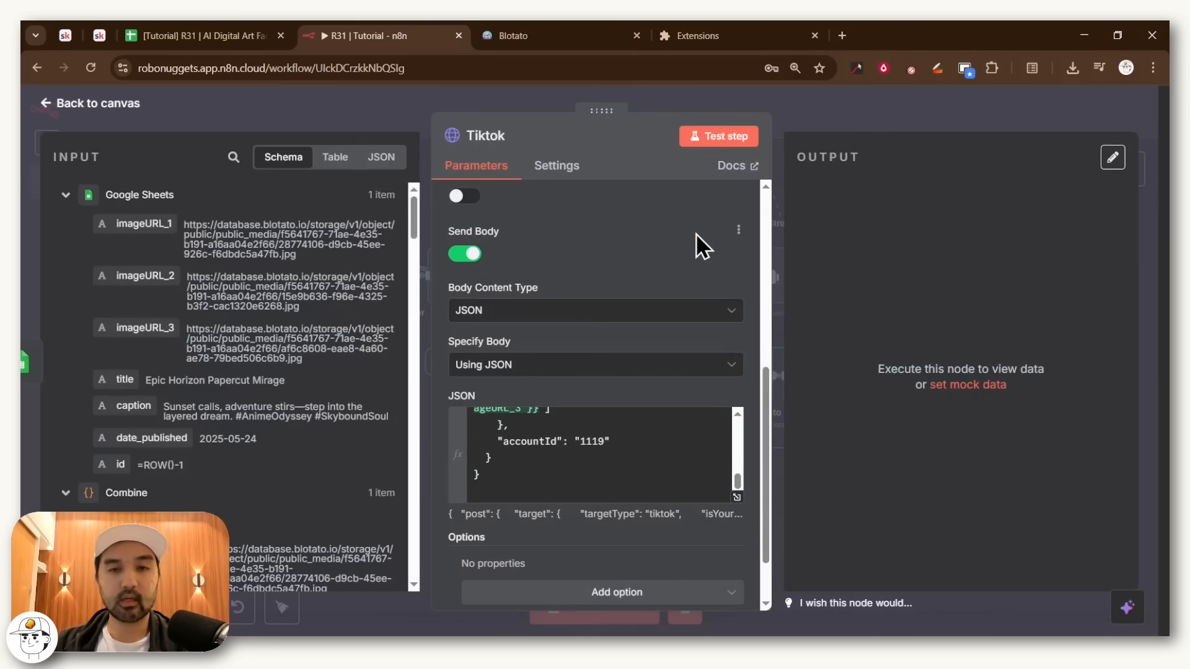
click(728, 145)
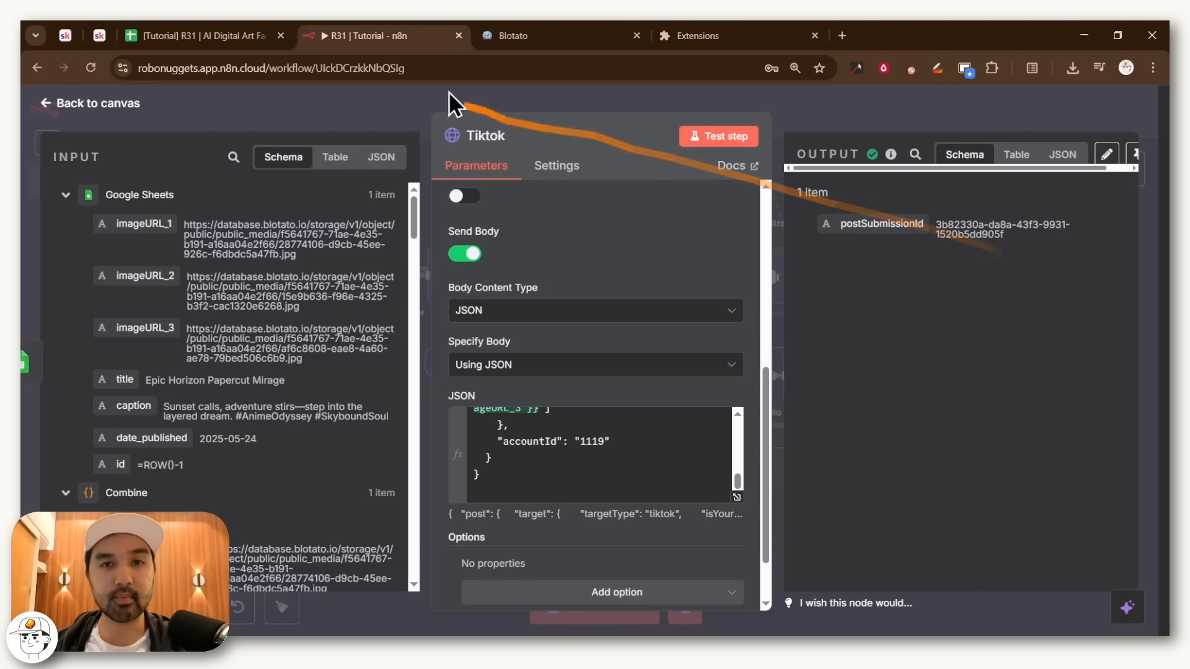
- Review the published post on TikTok, checking its carousel images and the attached music track
click(513, 36)
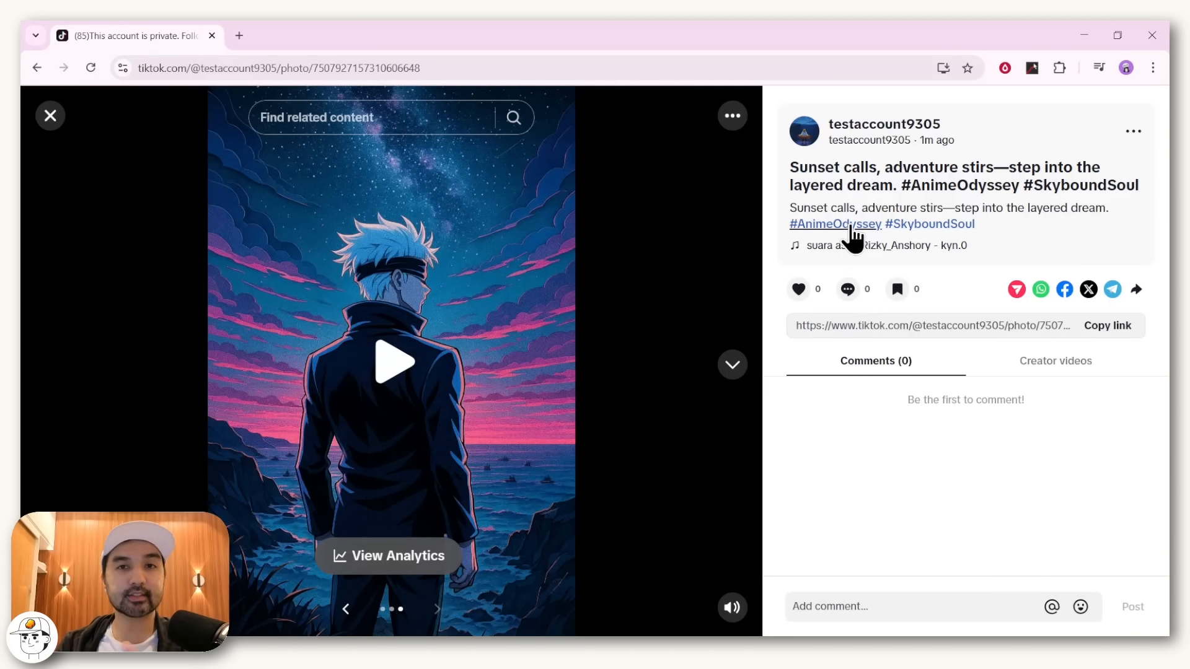
click(347, 612)
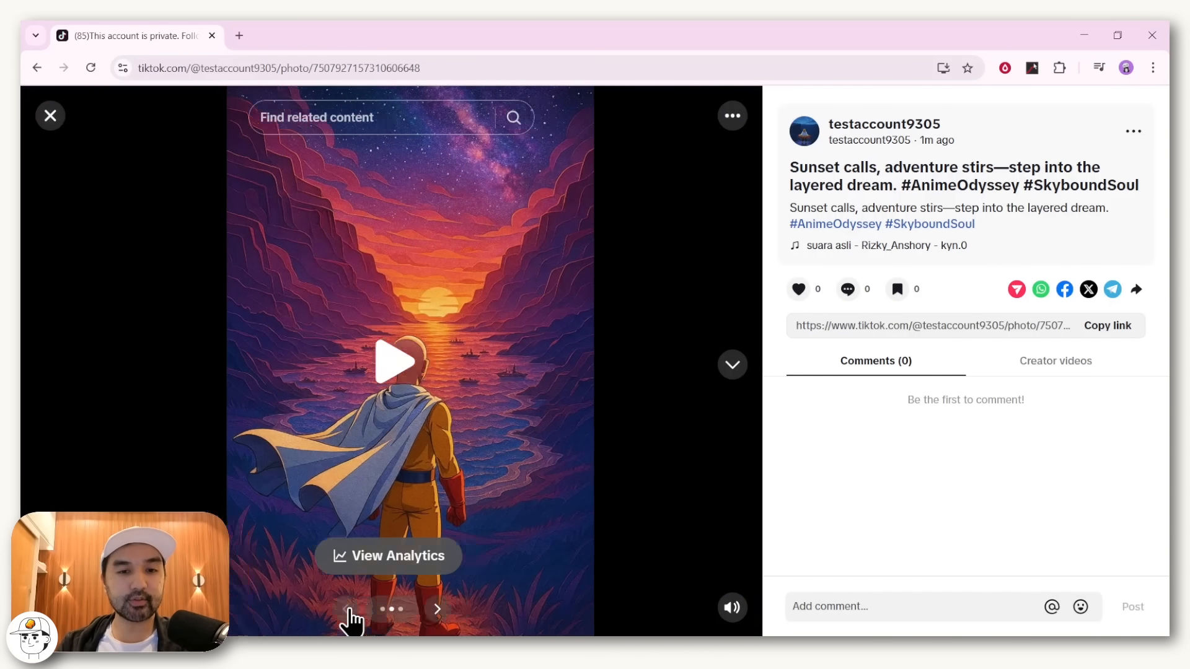
click(347, 613)
drag(970, 246, 782, 254)
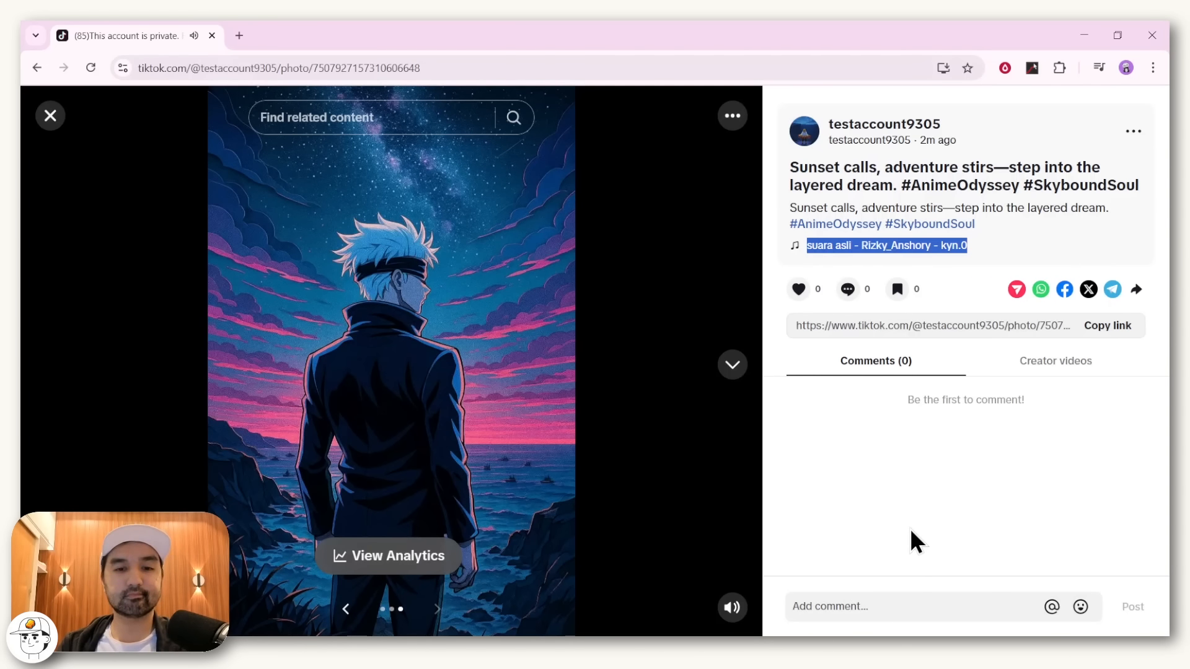
click(750, 506)
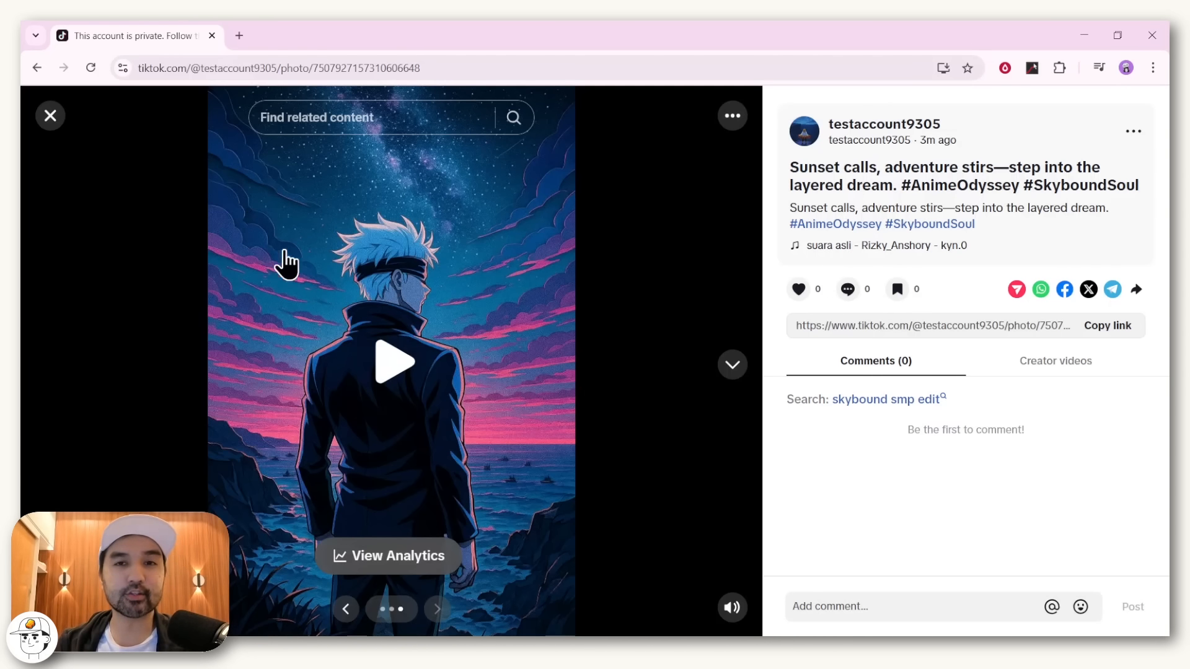
- Look through the carousel images of the test account's other published TikTok posts
click(437, 614)
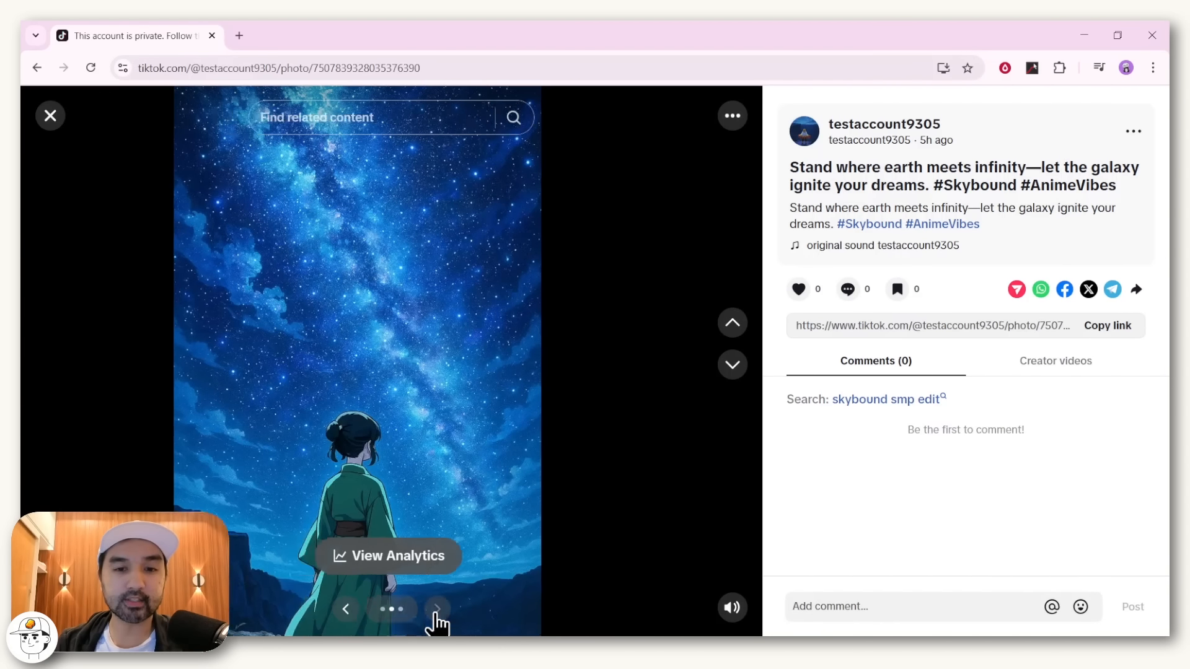
click(436, 613)
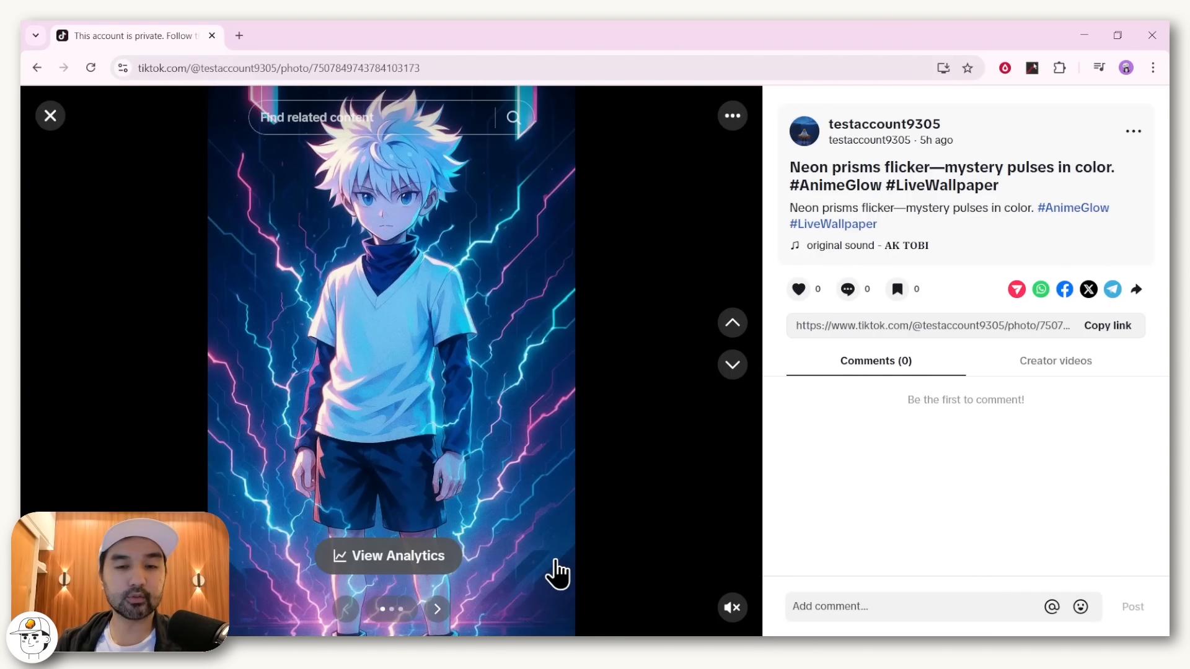
click(435, 614)
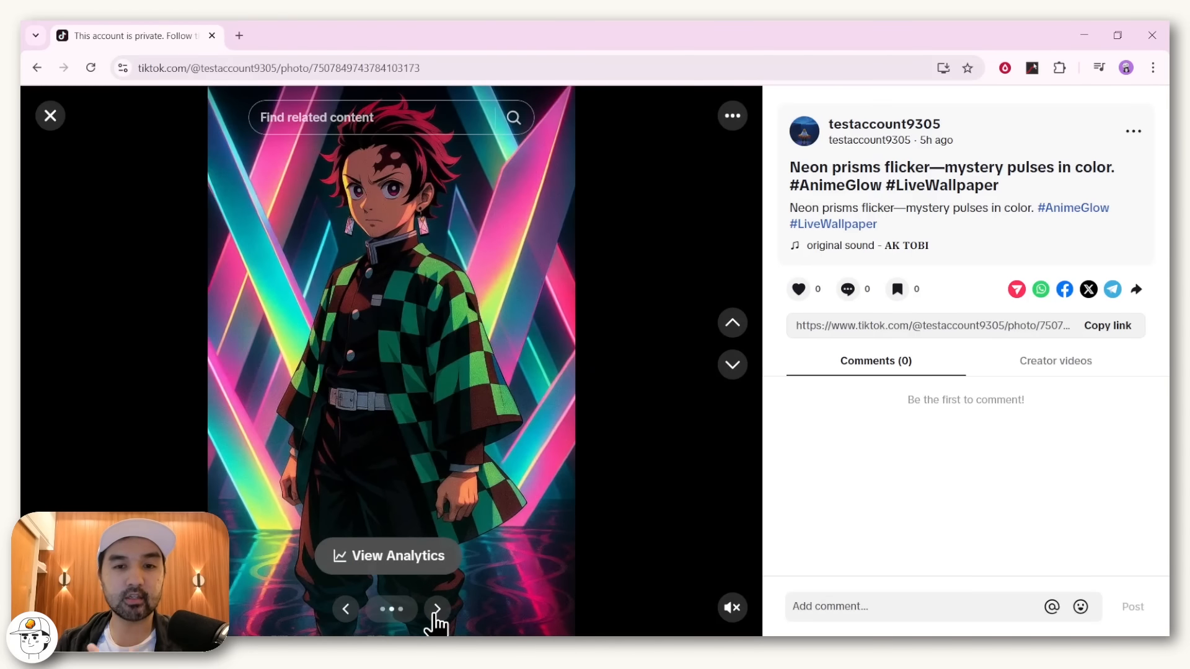
click(437, 614)
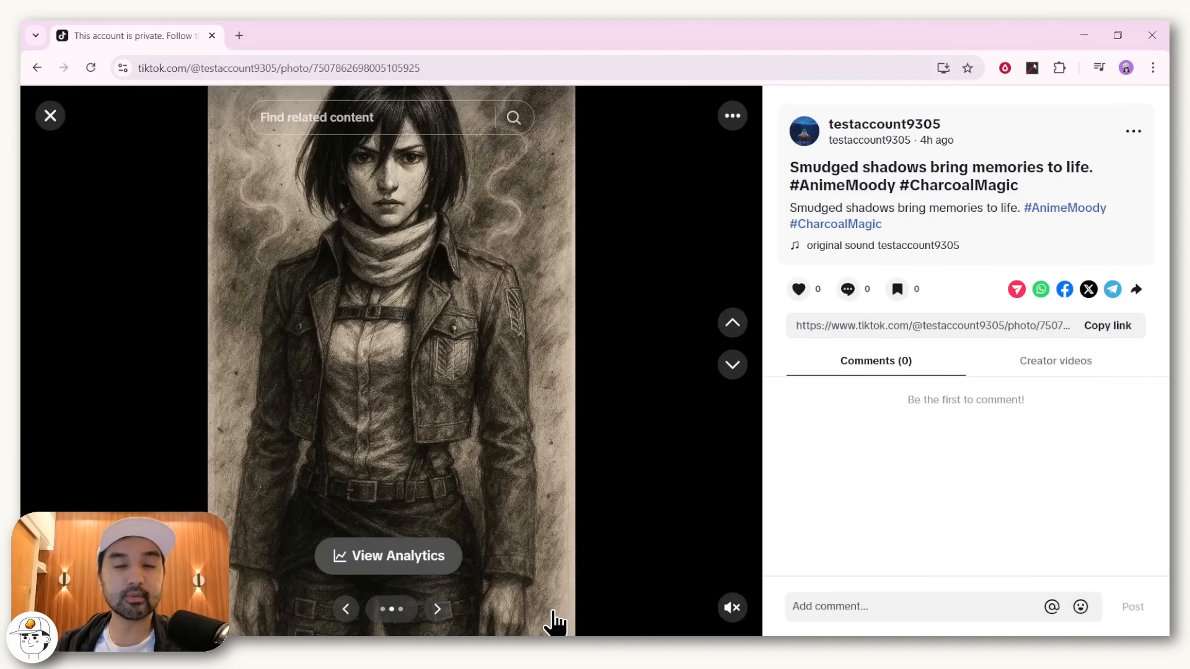
click(436, 614)
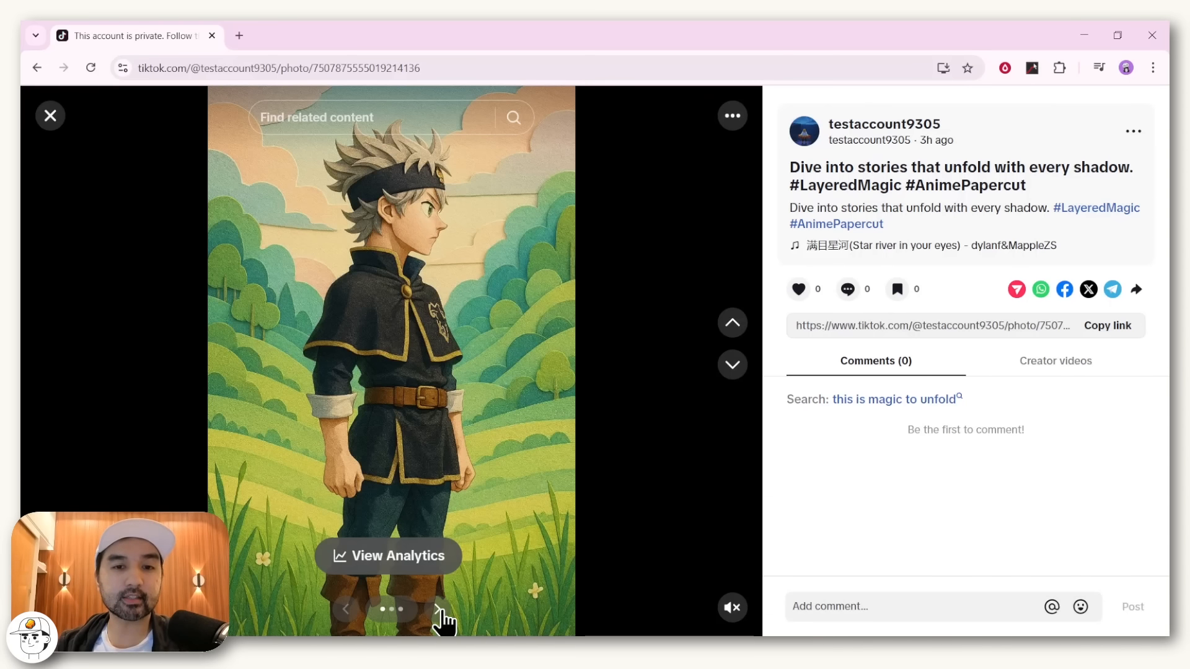
click(439, 611)
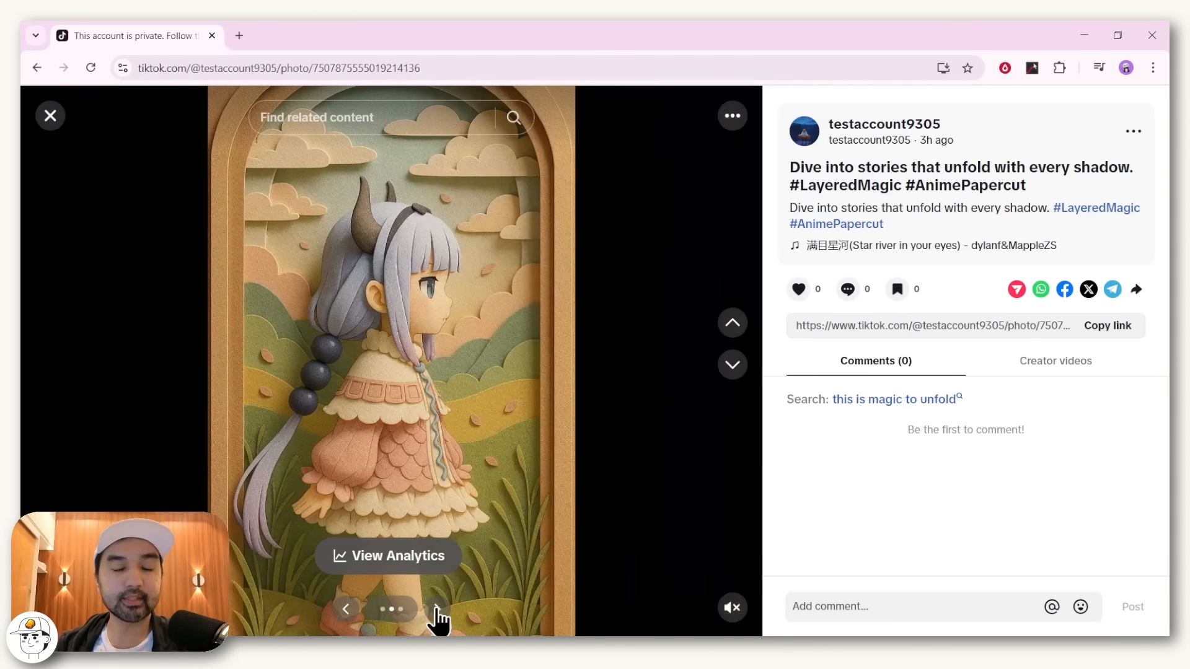
click(437, 610)
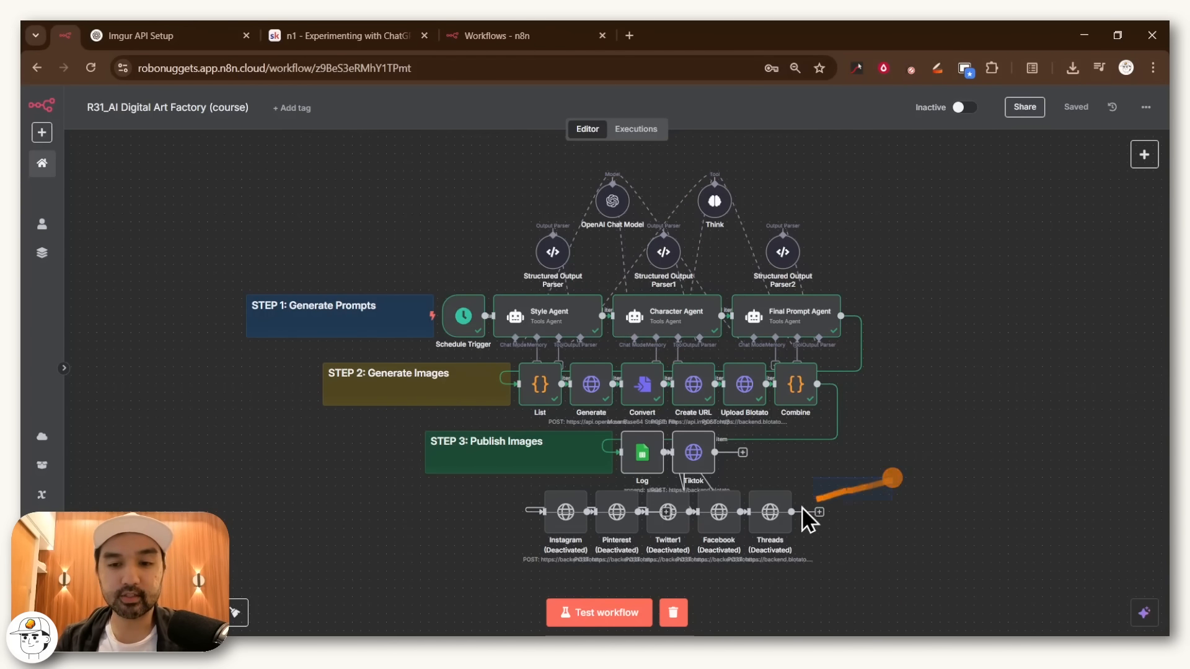
- Inspect the deactivated Instagram, Pinterest, Twitter1, Facebook and Threads nodes in the R31_AI Digital Art Factory (course) workflow
drag(801, 507, 500, 566)
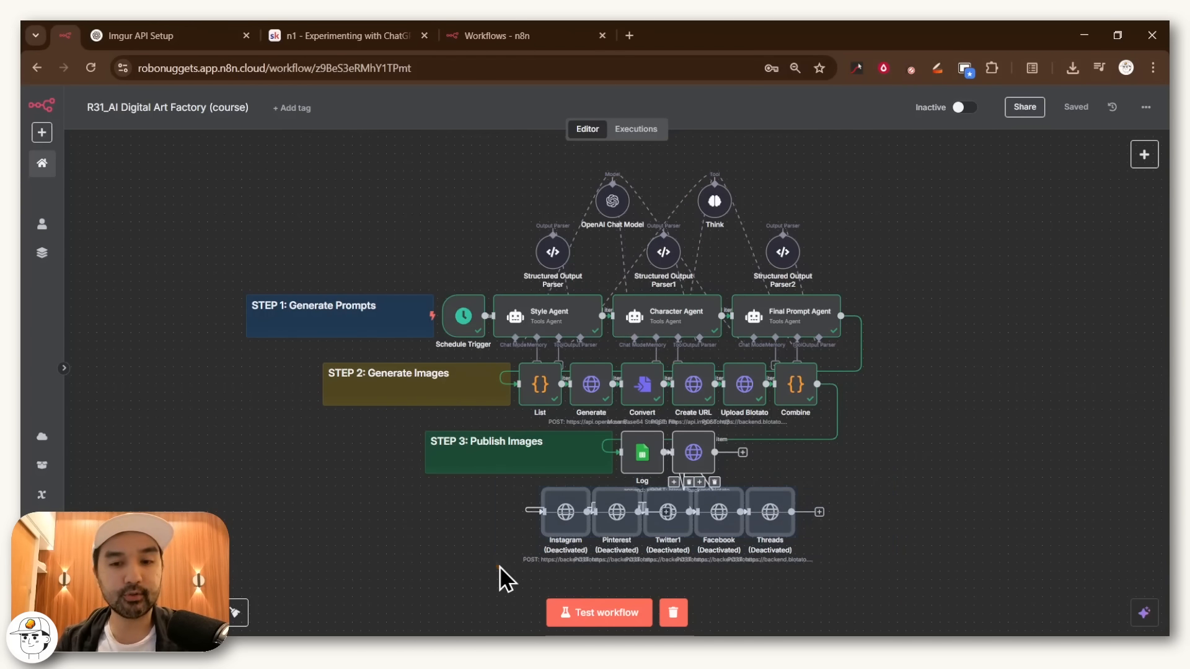
ctrl+scroll(828, 561, up, 3)
drag(818, 568, 948, 523)
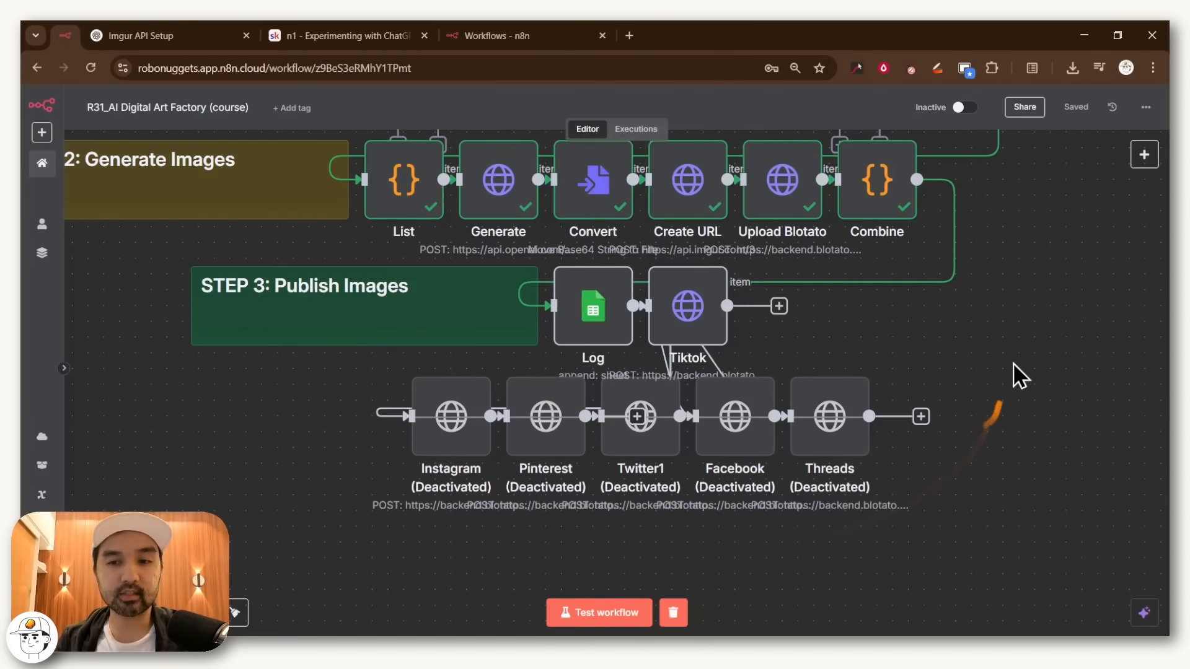
drag(998, 367, 370, 511)
right_click(452, 434)
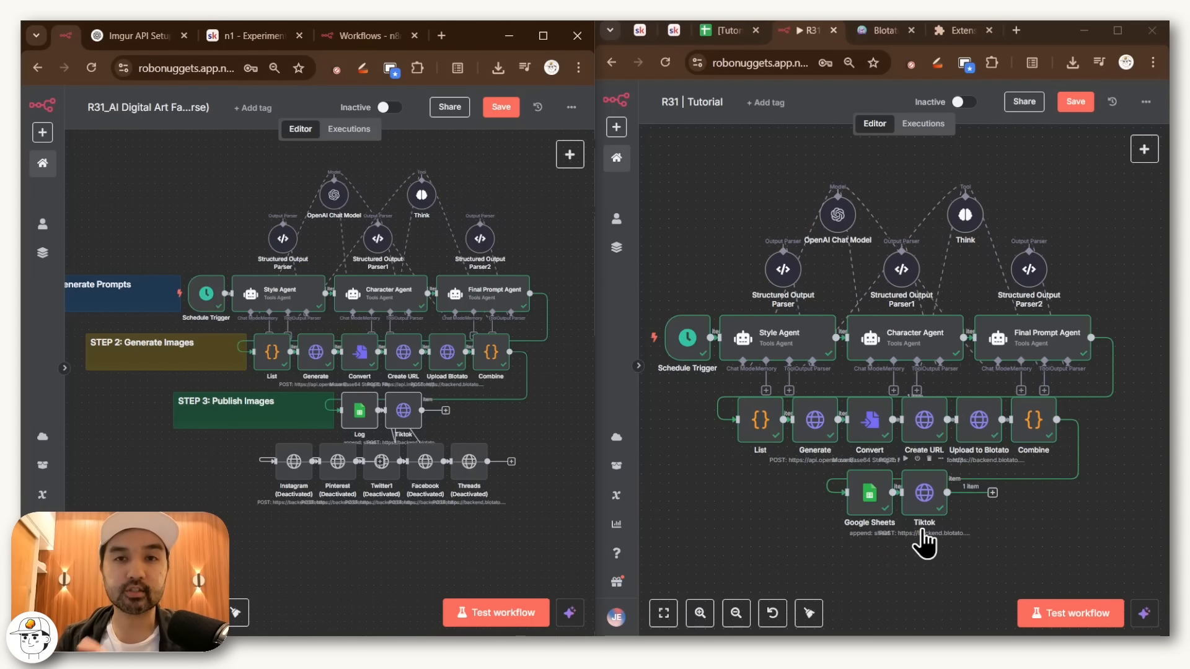
- Copy the Instagram, Pinterest, Twitter1, Facebook and Threads nodes from the course workflow into R31 | Tutorial, below the Tiktok node
drag(257, 511, 528, 423)
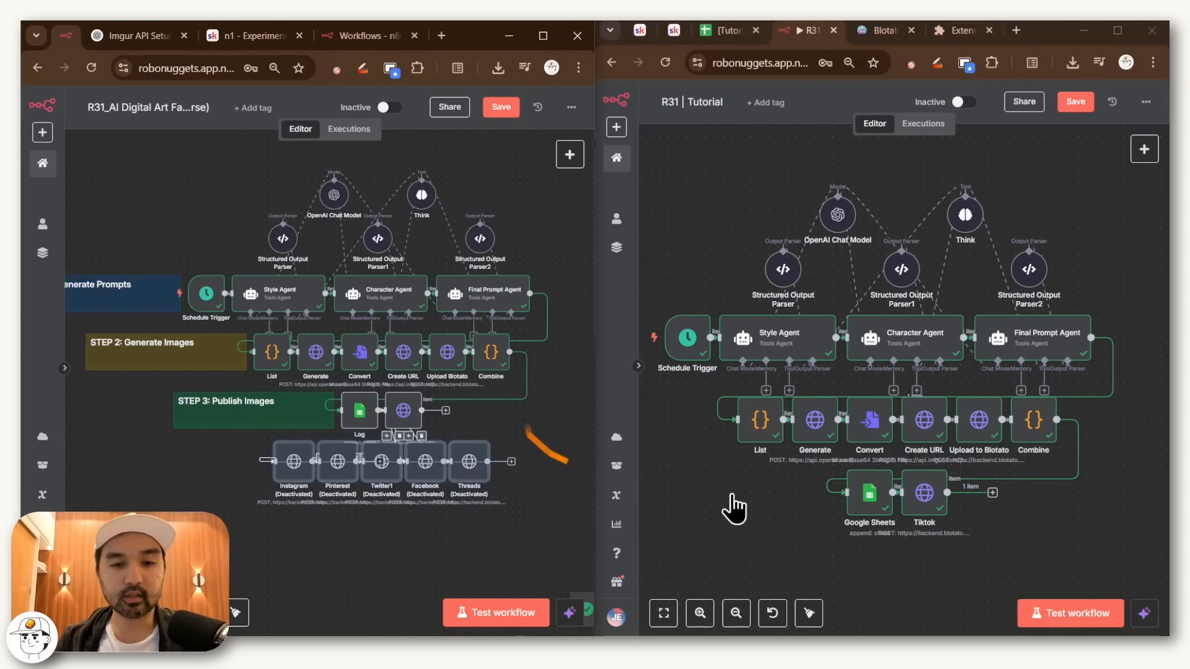
key(ctrl+c)
click(806, 544)
key(ctrl+v)
scroll(911, 558, down, 3)
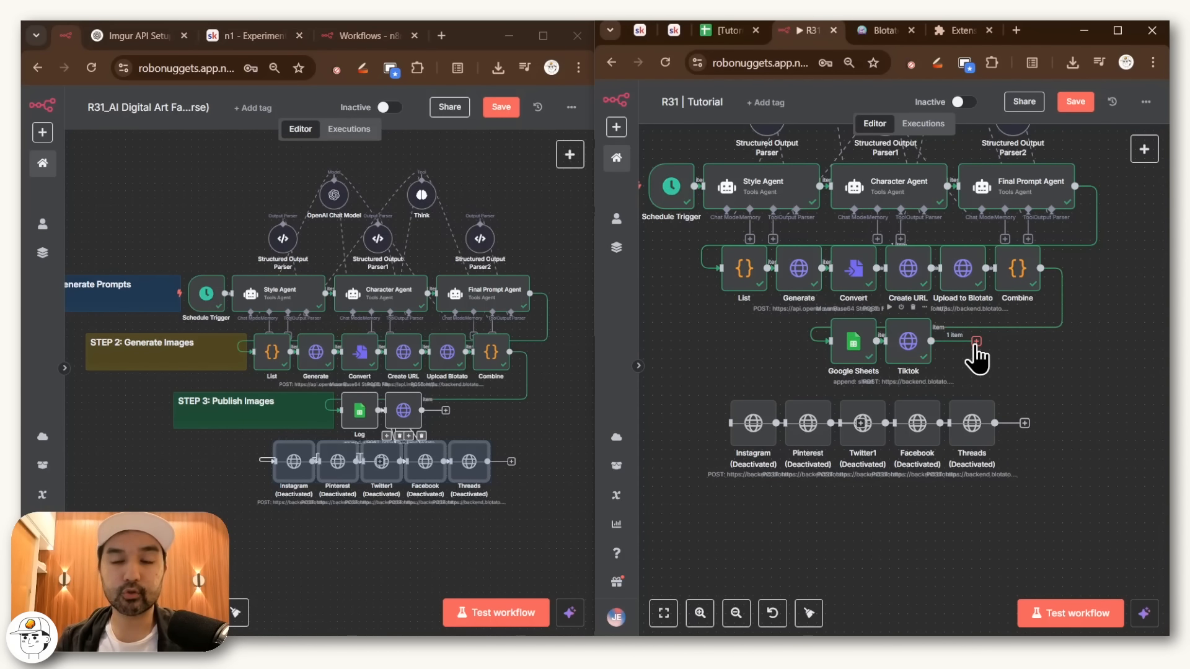
- Connect the Tiktok node's output to the input of the Instagram node in the R31 | Tutorial workflow
drag(976, 347, 722, 444)
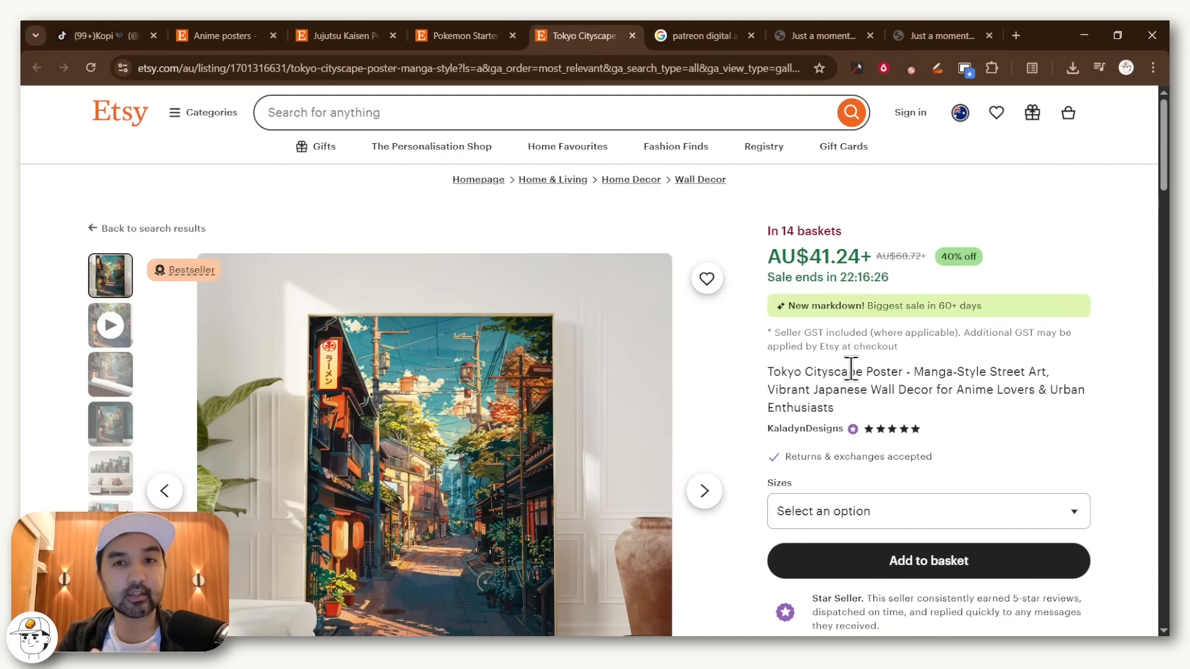
- Switch from the Etsy poster listing to SeerLight's Patreon page and examine its member figures and membership tiers
key(ctrl+shift+Tab)
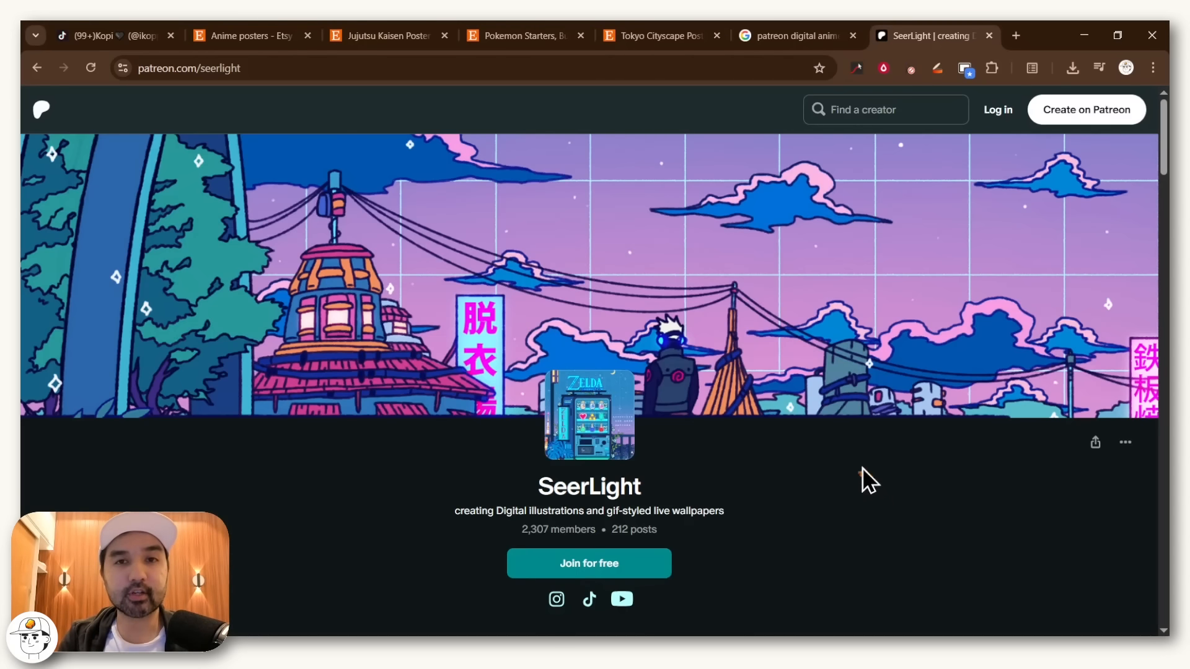
scroll(508, 484, down, 1)
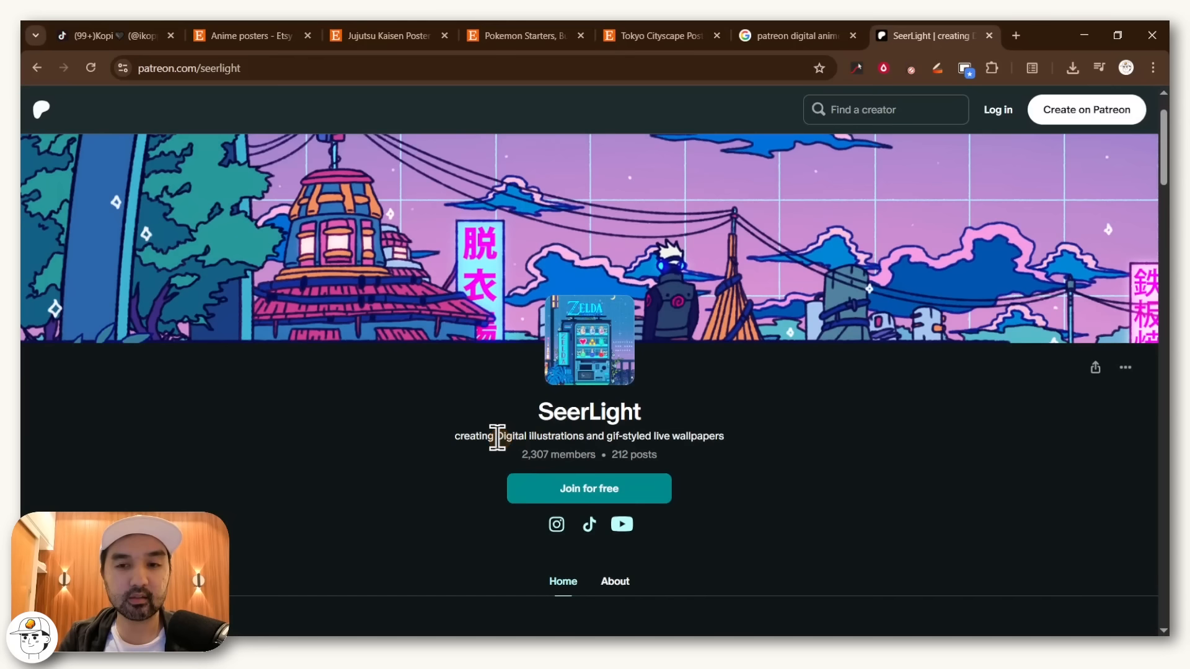
click(497, 437)
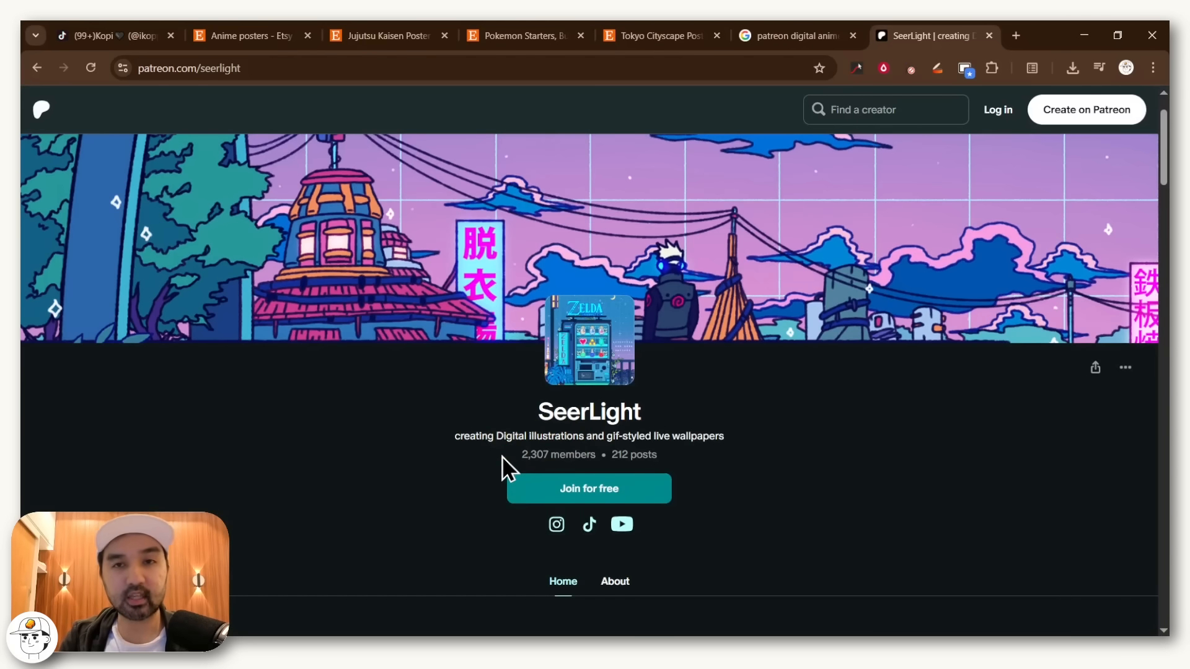
scroll(505, 446, down, 2)
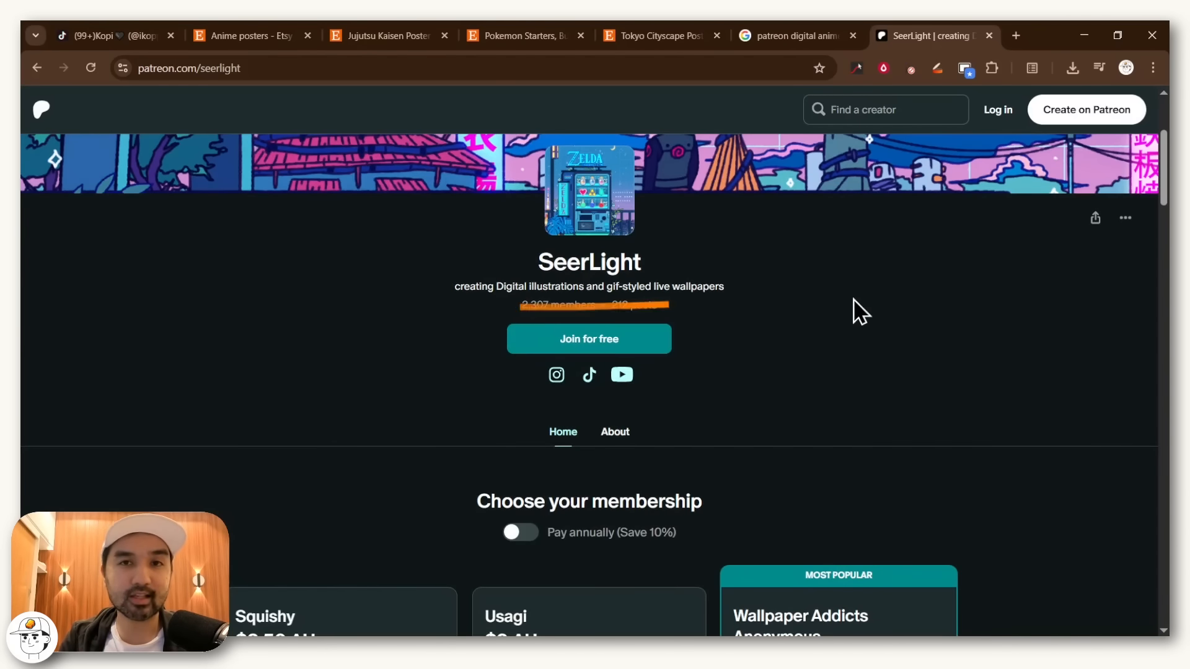
scroll(868, 304, down, 4)
scroll(893, 403, up, 1)
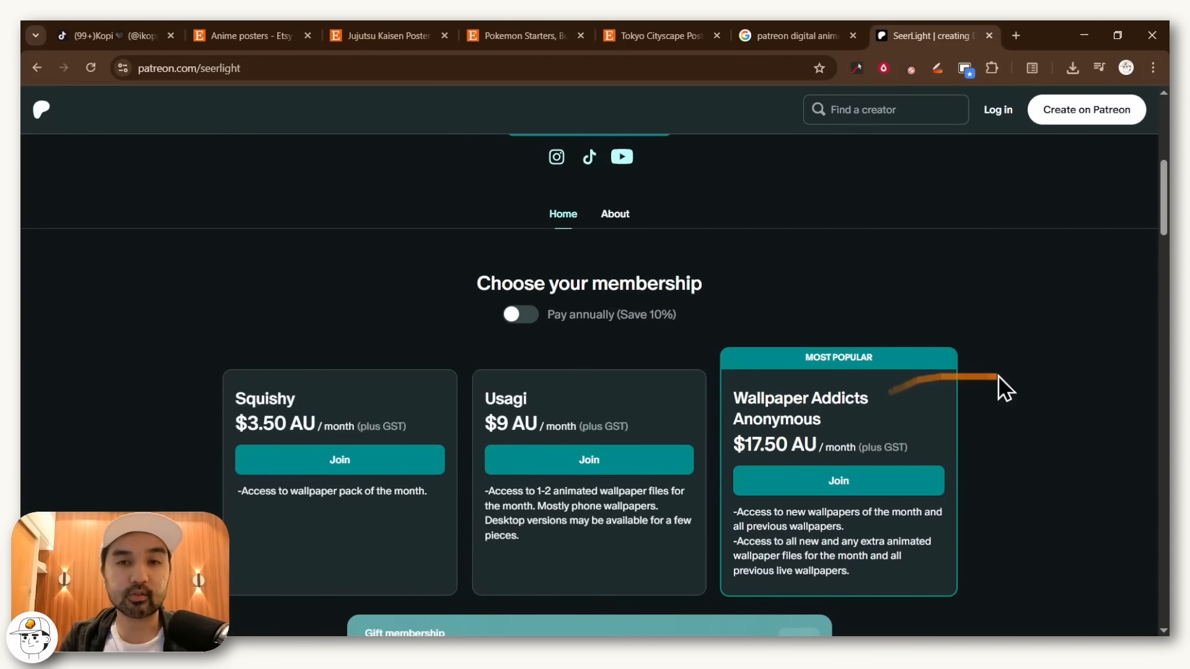
scroll(1002, 391, down, 5)
scroll(998, 374, down, 3)
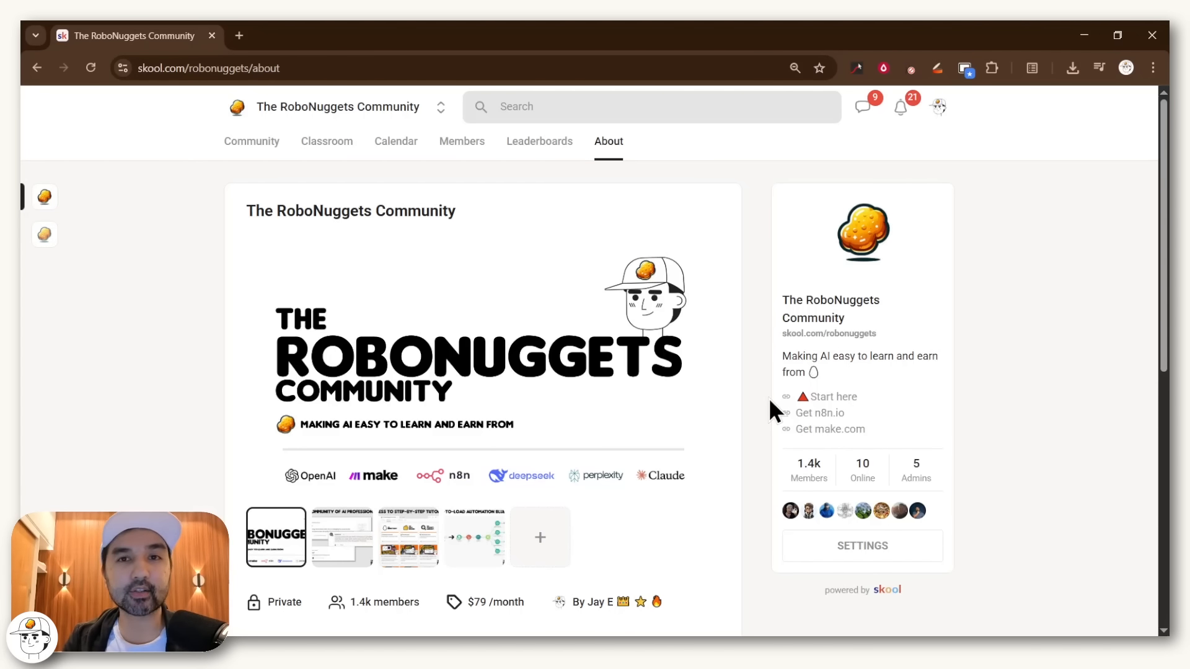
- Browse the lesson catalogue in the RoboNuggets Community classroom on Skool, looking through the R-numbered tutorials
click(803, 397)
scroll(1034, 377, down, 10)
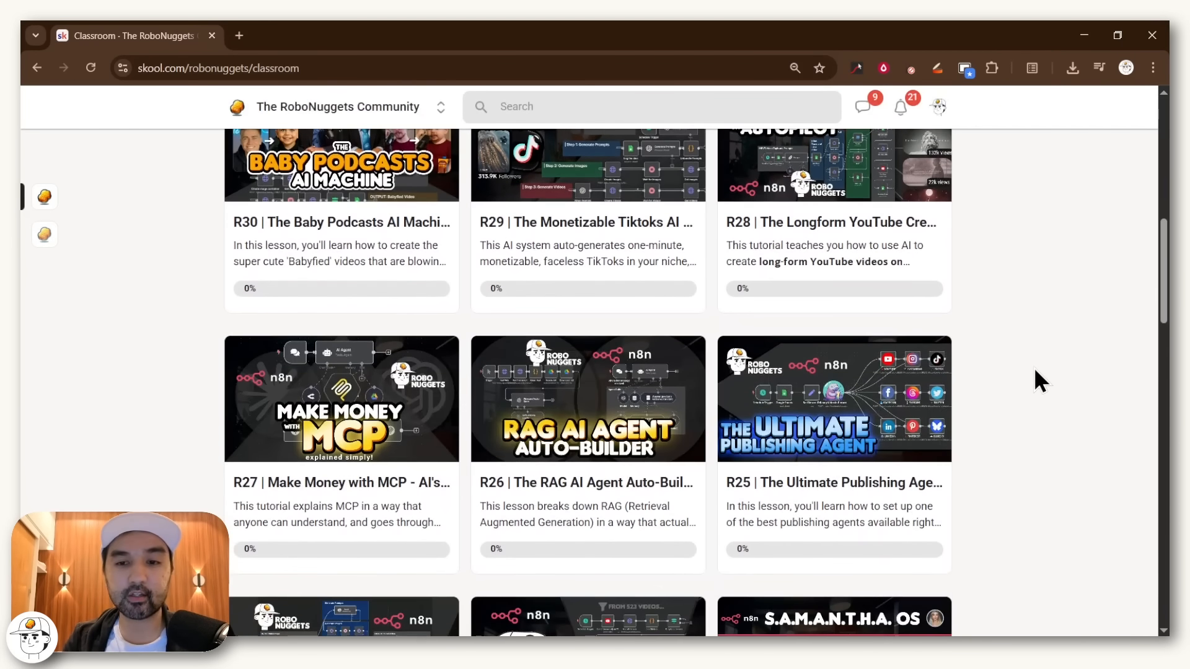
scroll(1035, 372, down, 2)
scroll(1035, 372, down, 2)
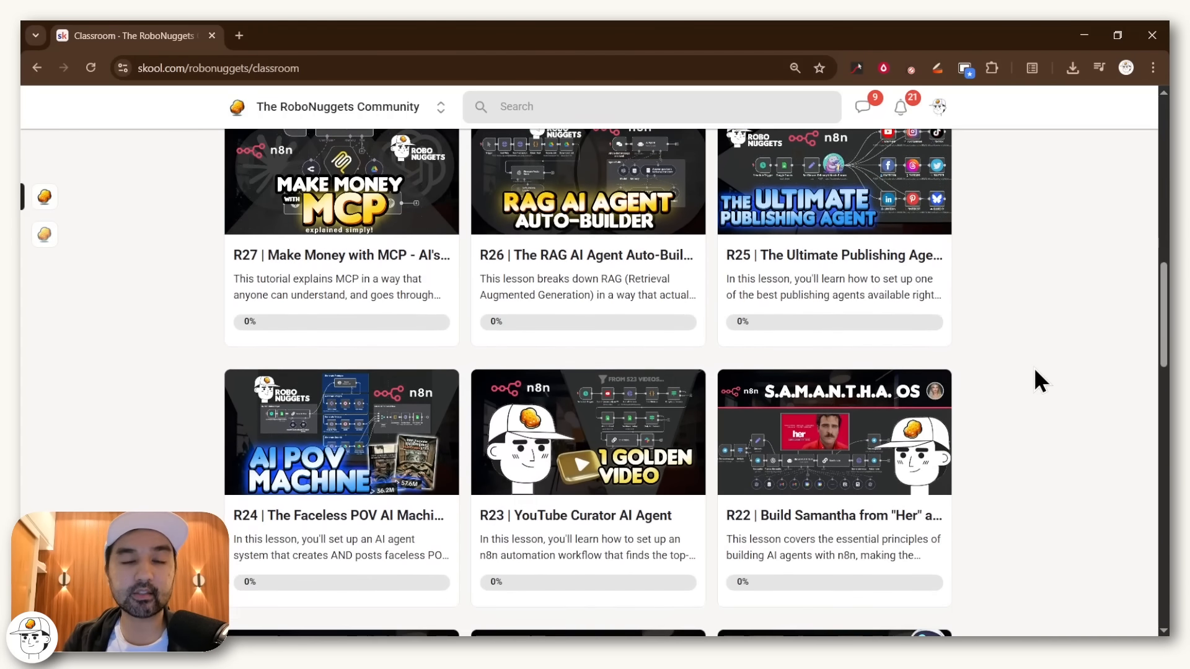
scroll(1035, 371, down, 2)
scroll(1031, 290, up, 1)
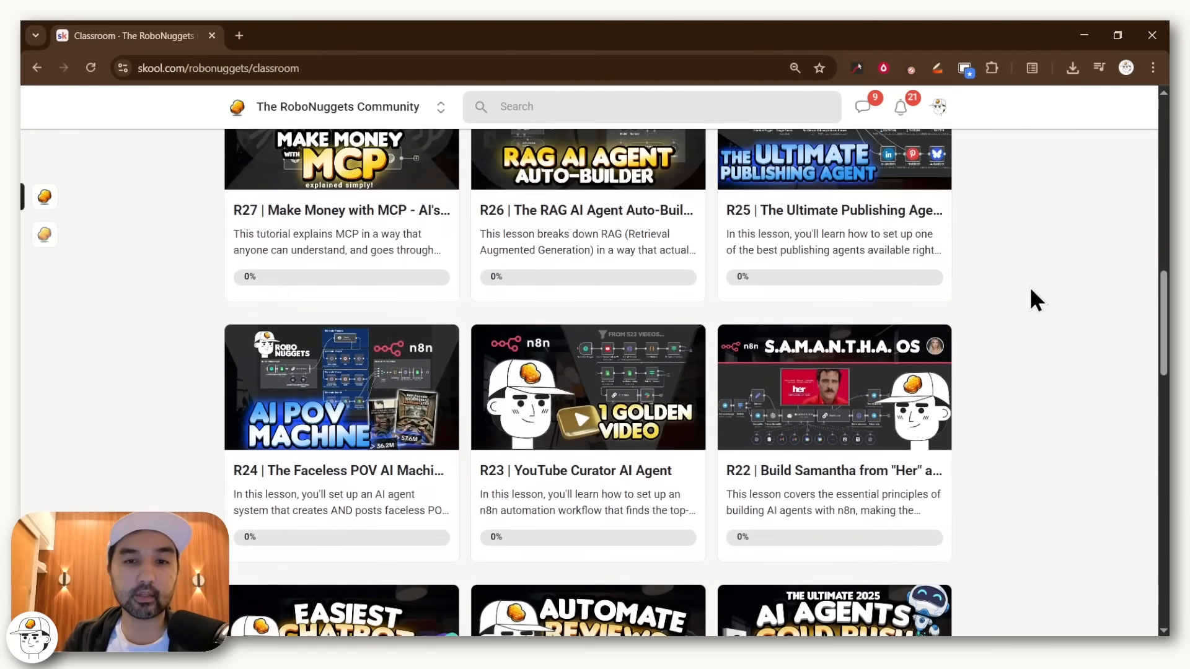
scroll(1031, 290, down, 1)
scroll(1030, 290, down, 1)
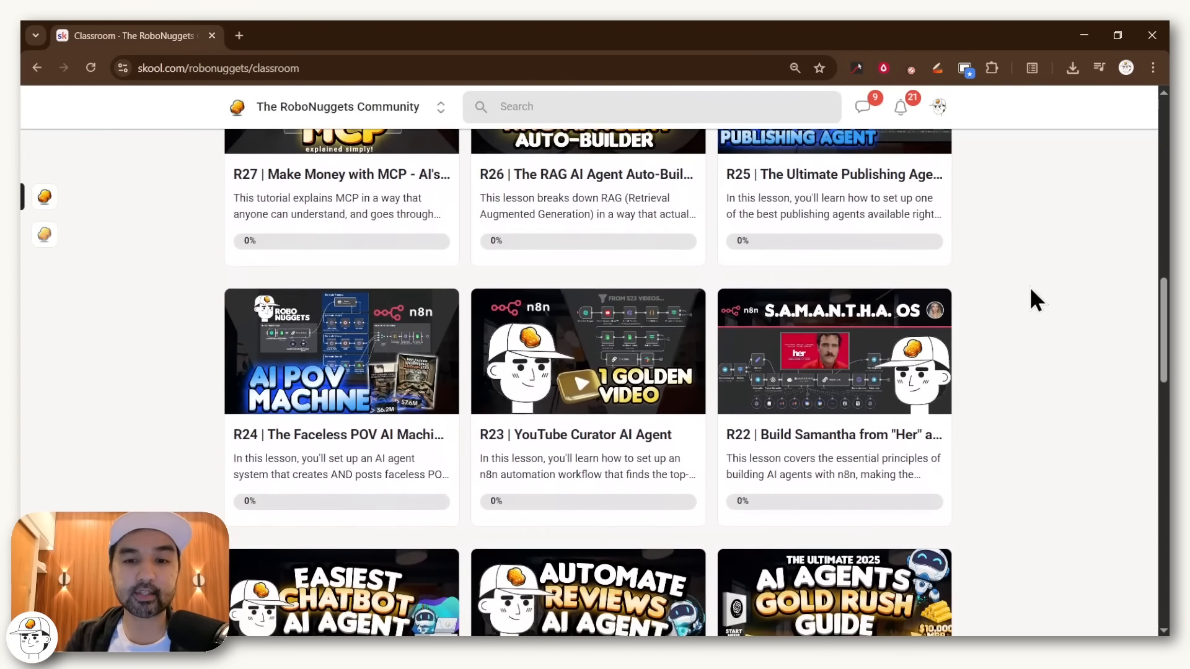
scroll(1032, 297, down, 2)
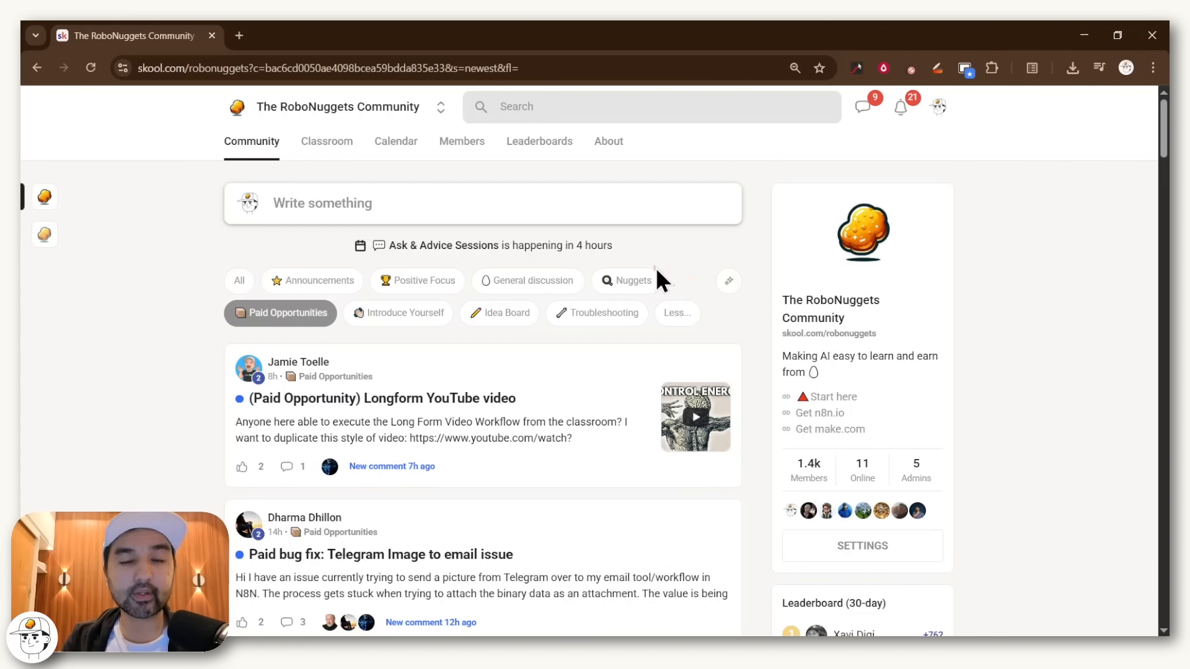
- Look through the Paid Opportunities posts in the RoboNuggets Community feed
scroll(150, 329, down, 4)
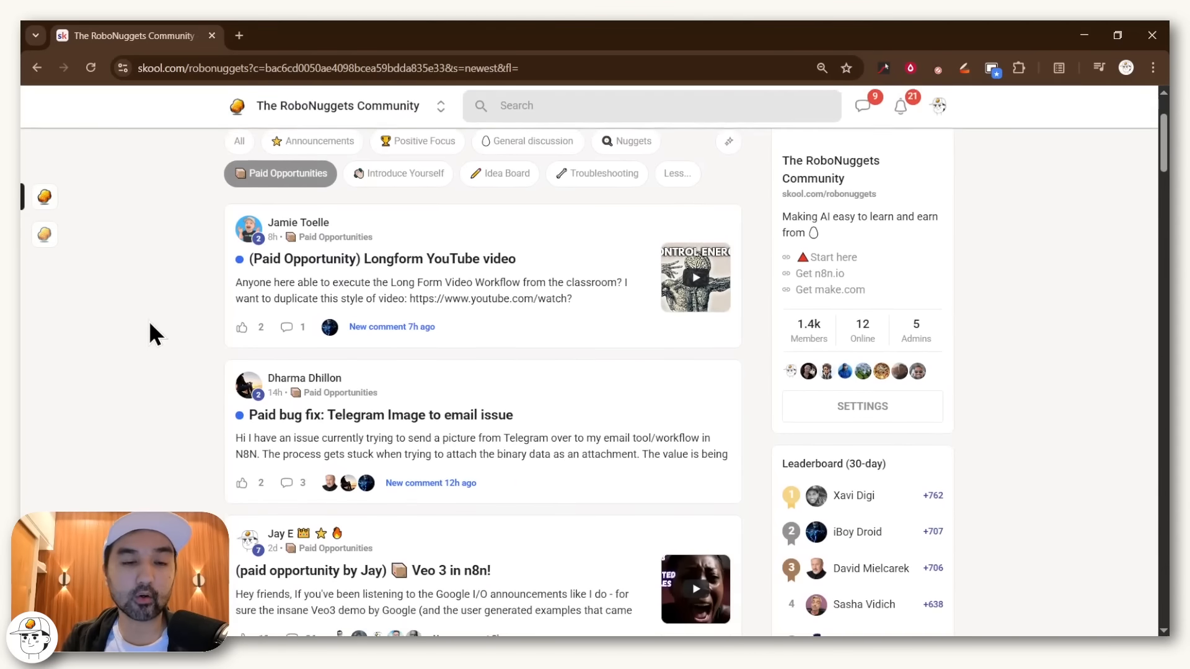
scroll(150, 324, down, 3)
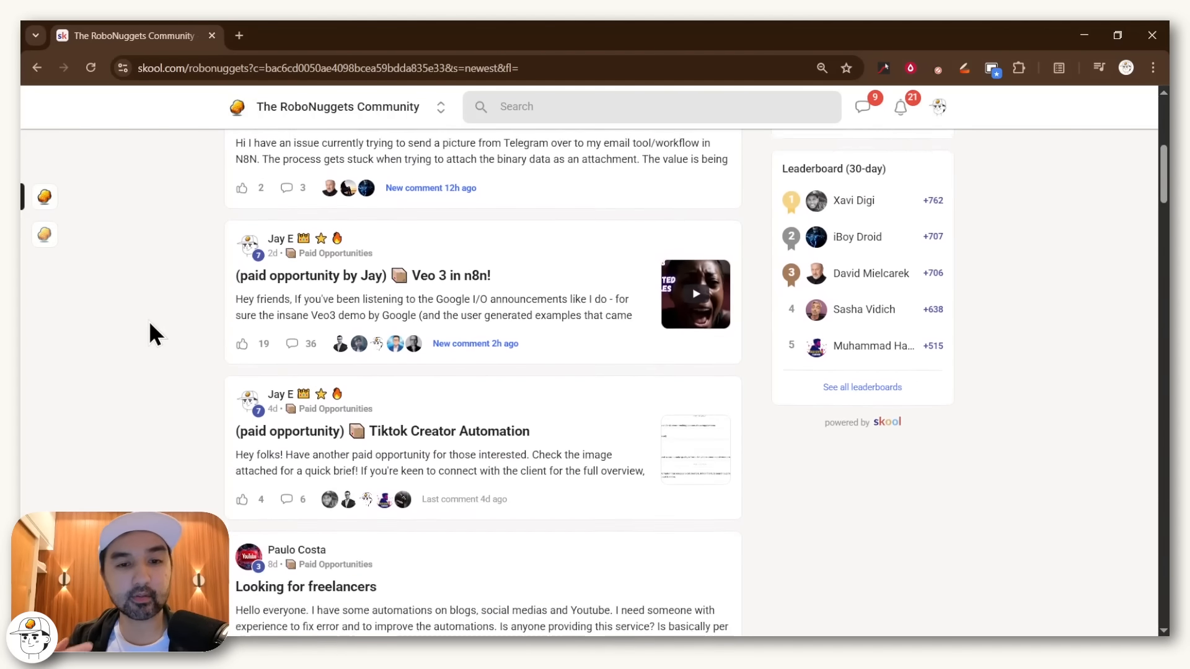
scroll(150, 324, down, 1)
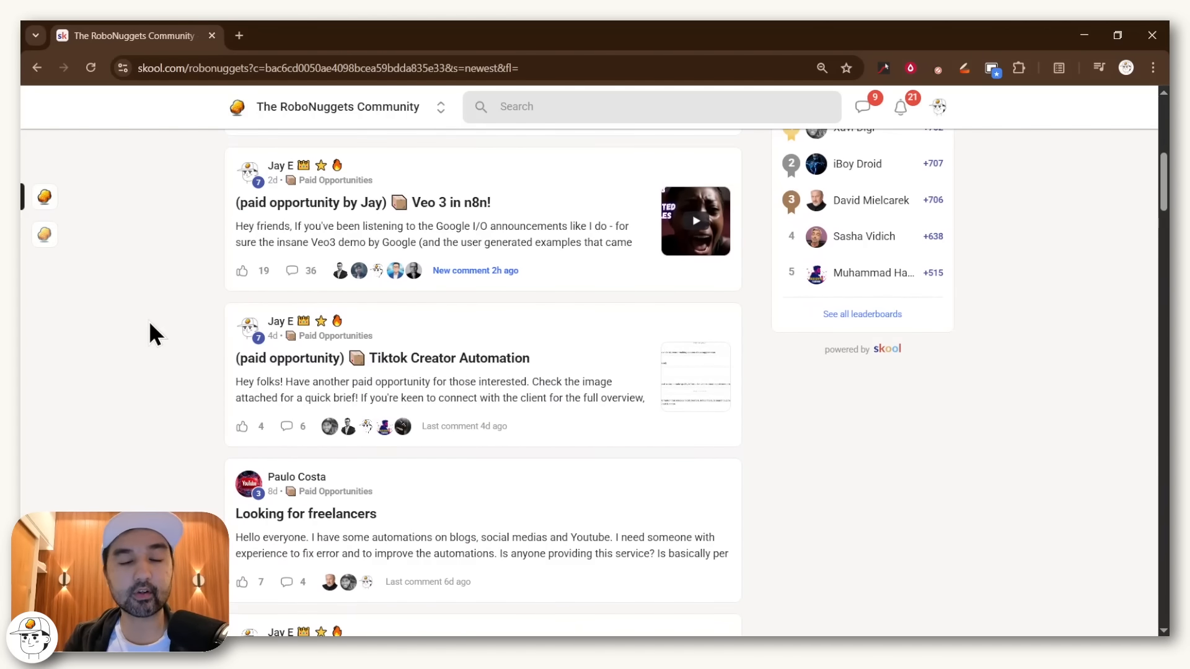
scroll(150, 323, down, 1)
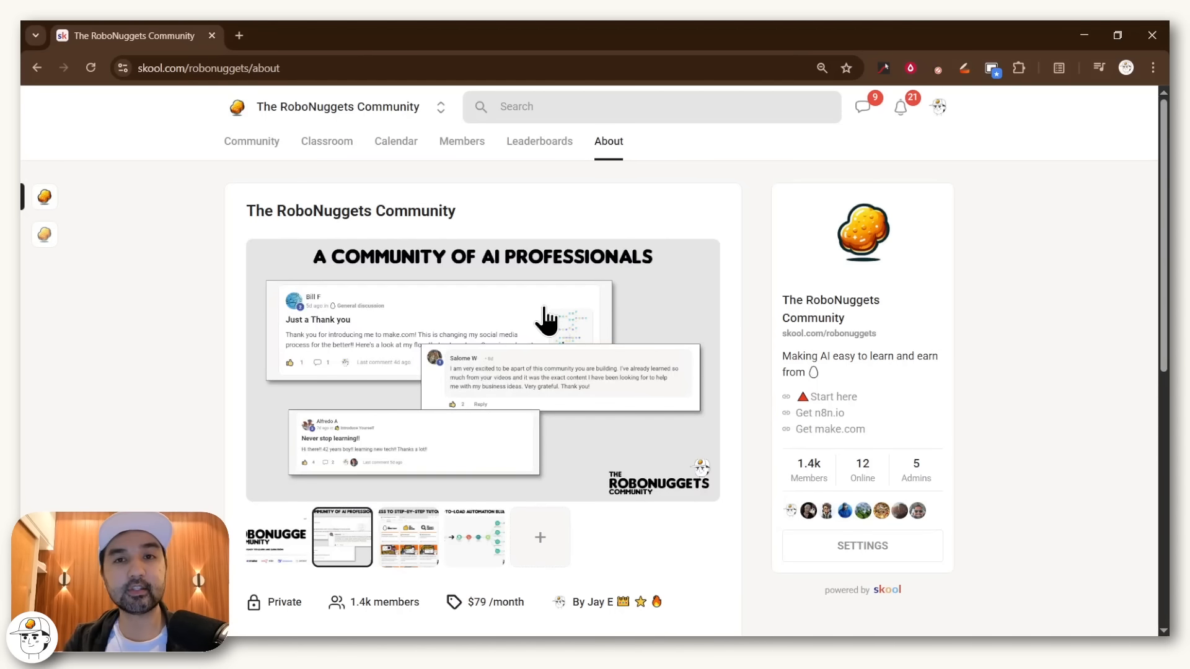
- View the community About page's images on step-by-step tutorials and automation blueprints, and reset the page zoom to default
click(409, 535)
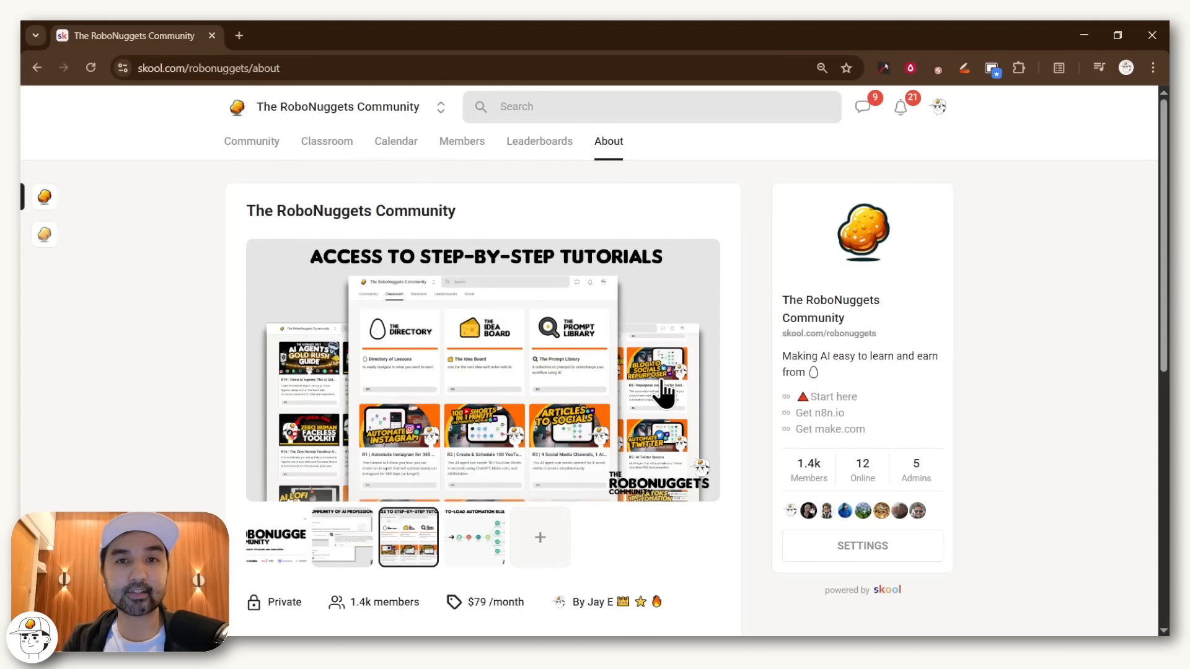
click(496, 527)
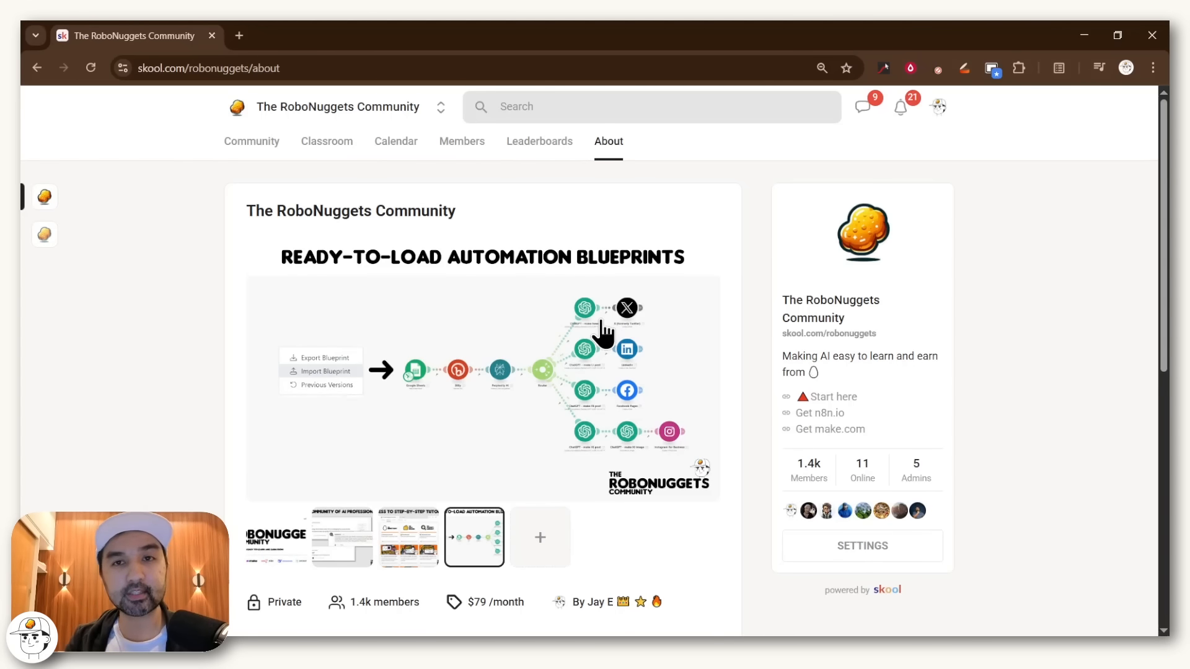
key(ctrl+0)
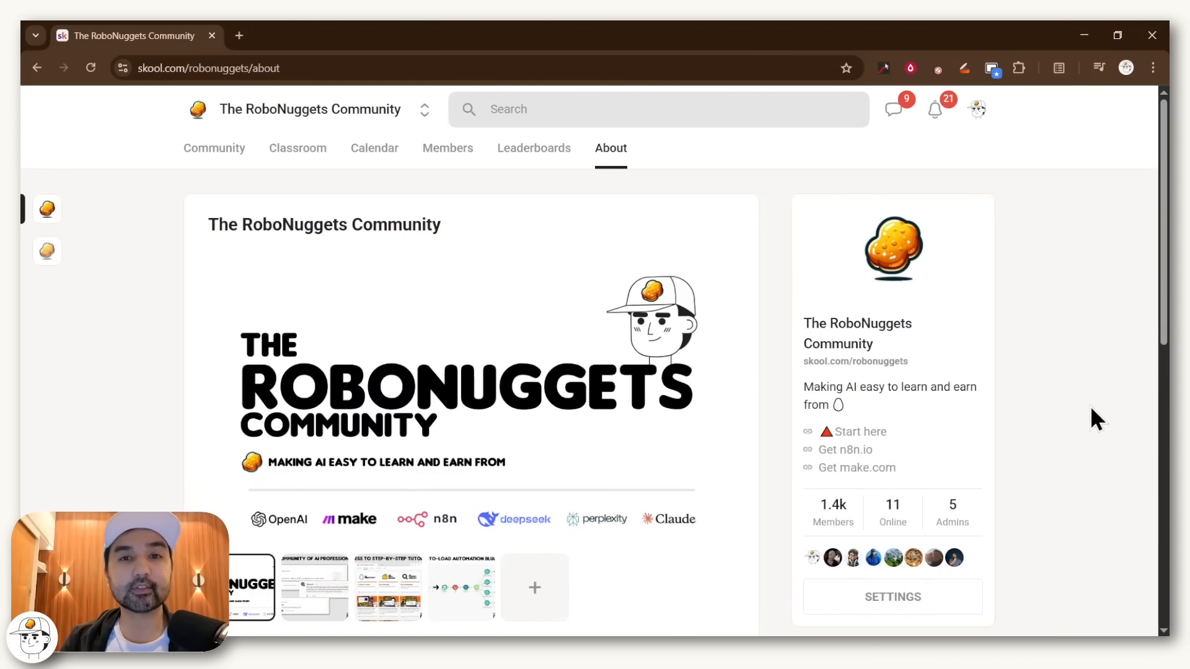